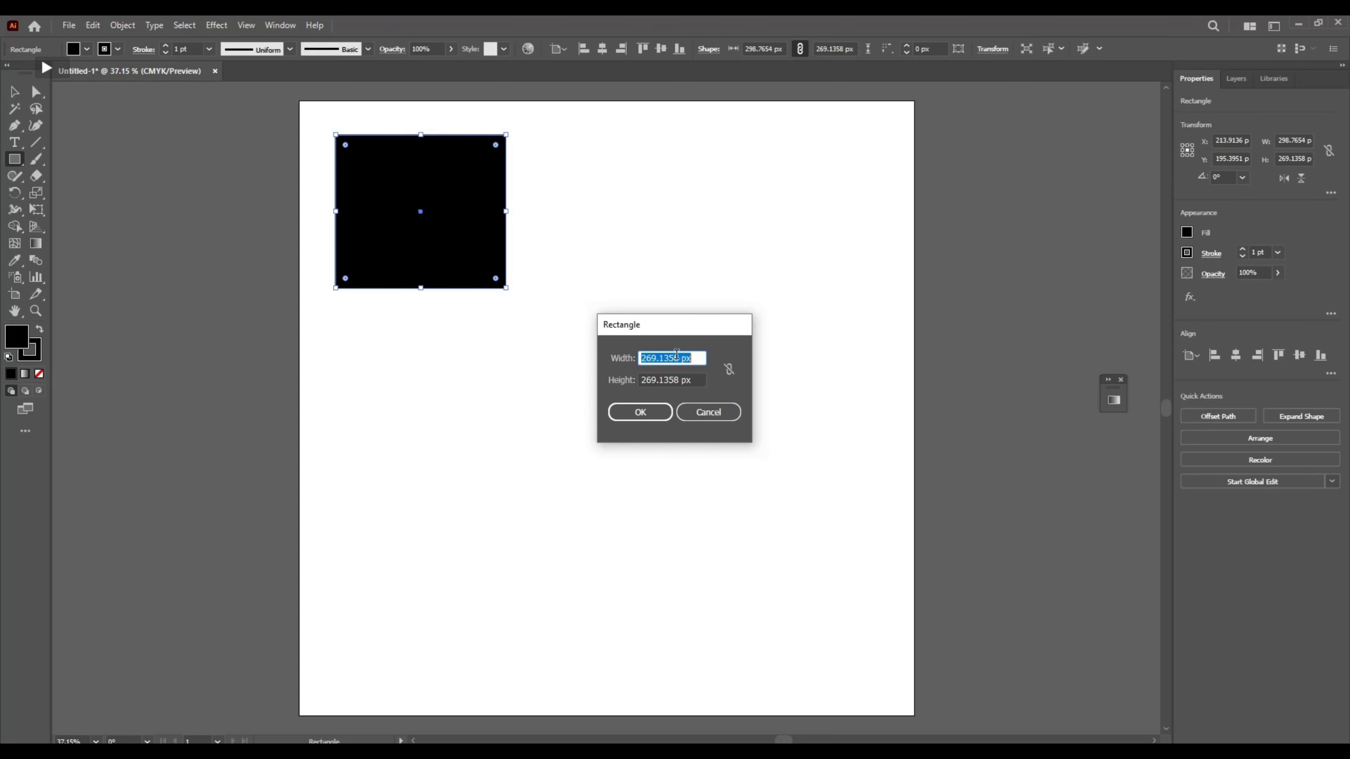
- Create a 269.1358 px square with the Rectangle tool and place it beside the existing rectangle, slightly lower
click(677, 357)
click(651, 414)
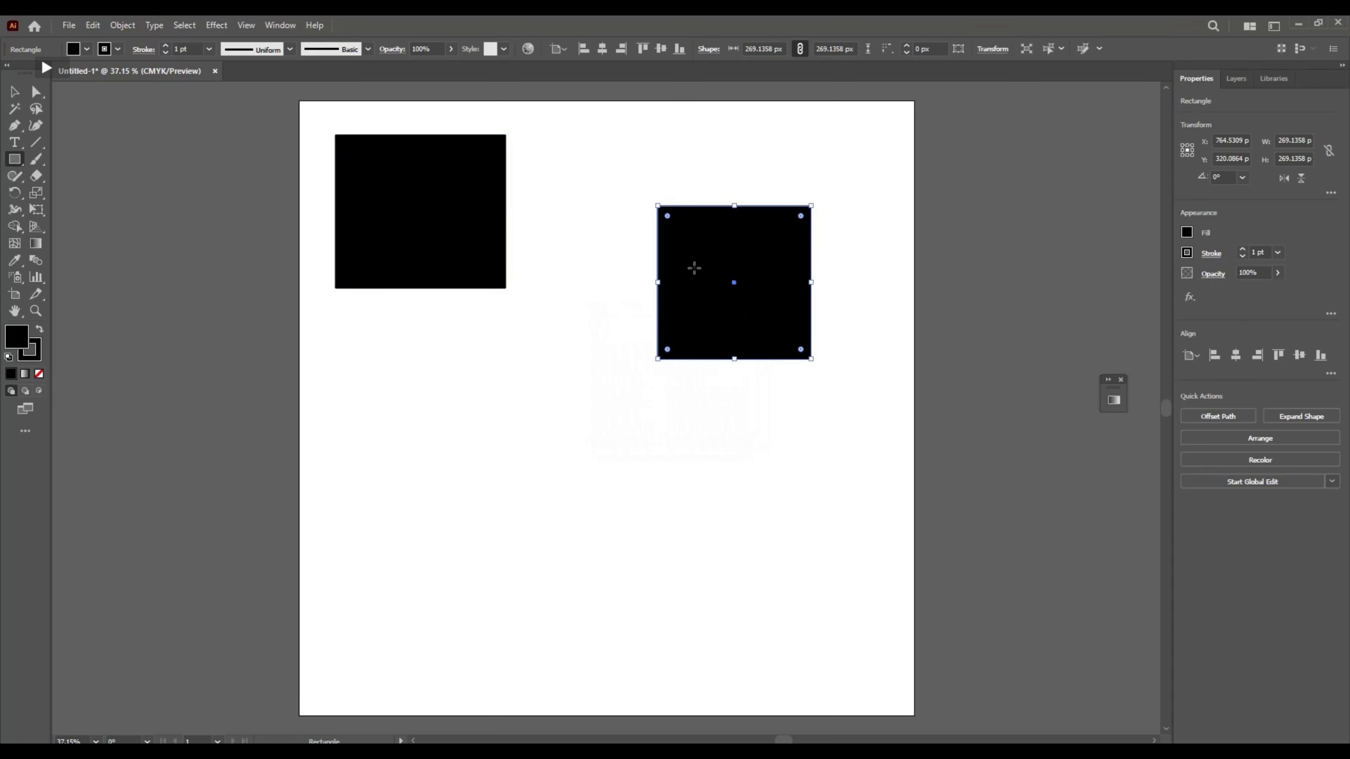
drag(736, 284, 617, 214)
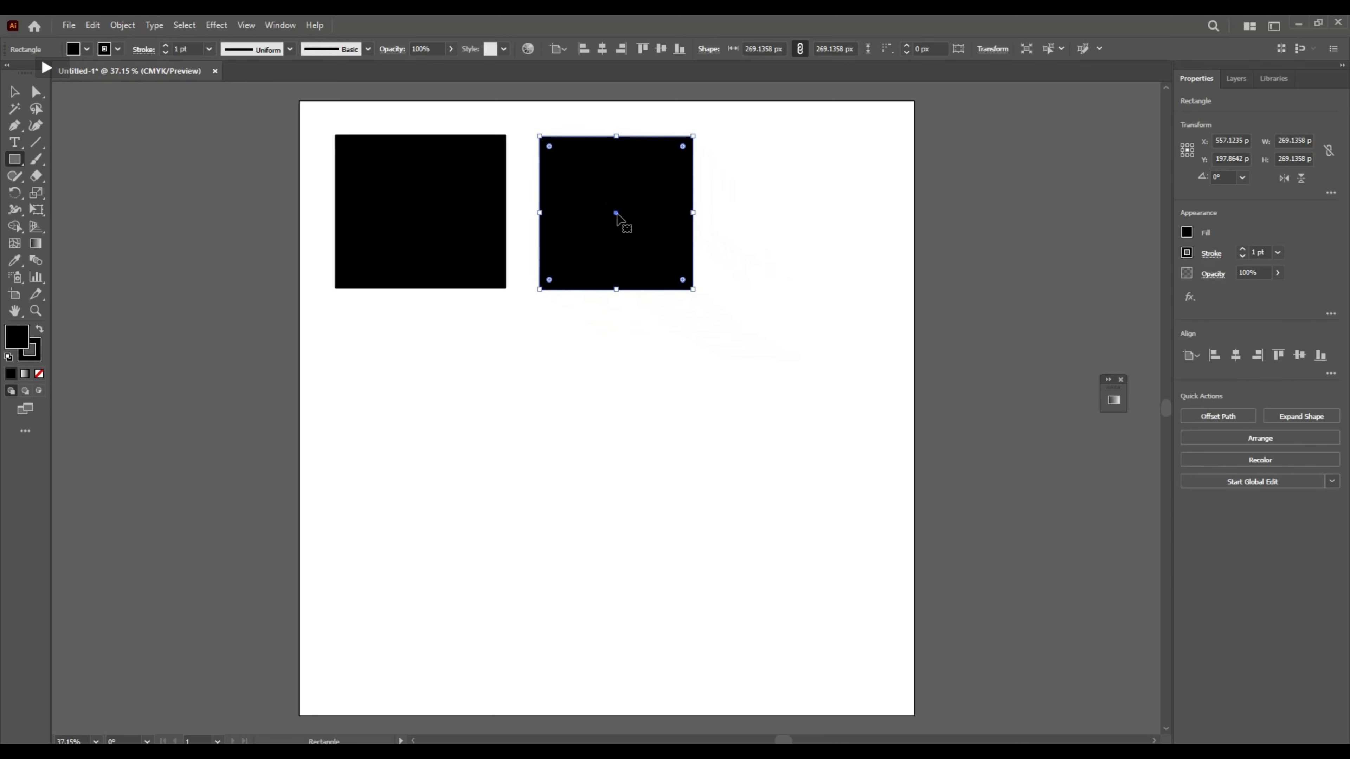
drag(616, 215, 617, 259)
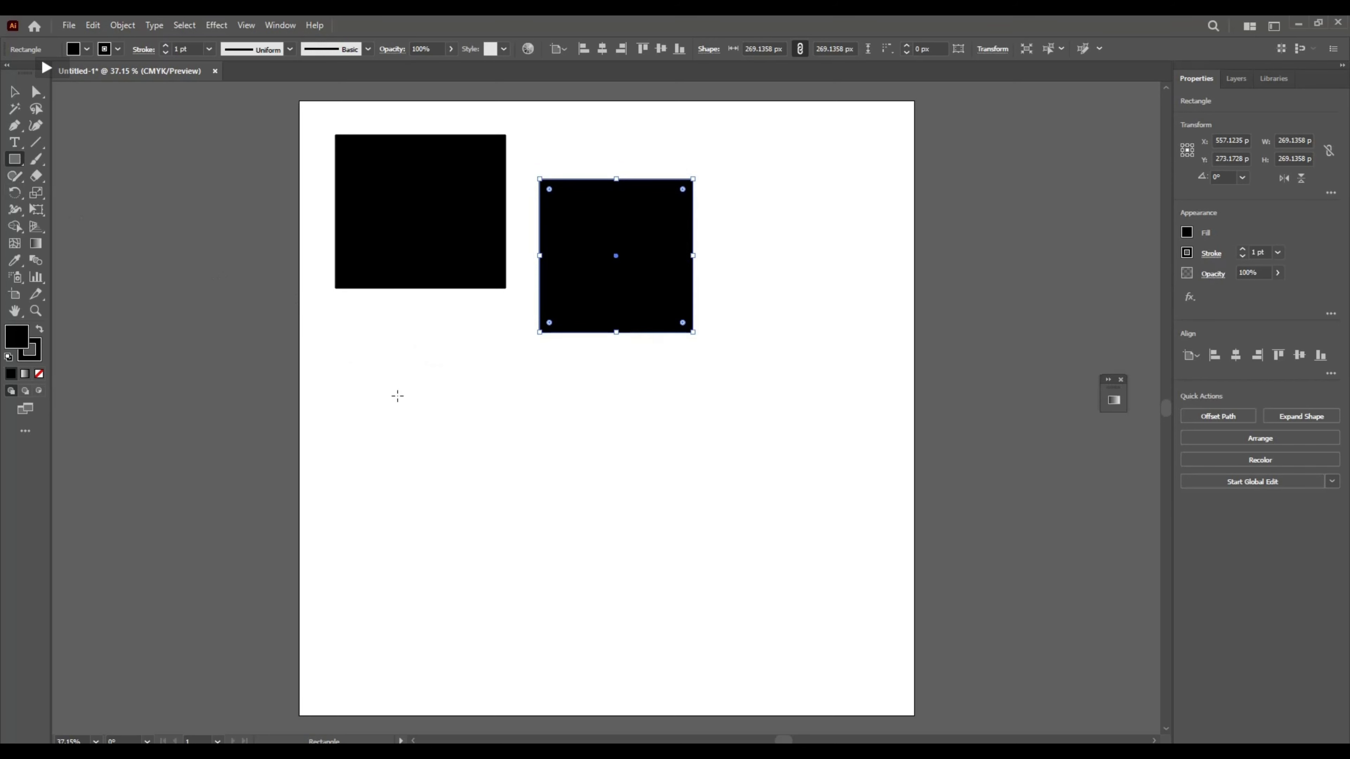
- Draw and delete a square of about 196 px and a rectangle of about 462 by 342 px below the existing shapes
drag(398, 395, 513, 508)
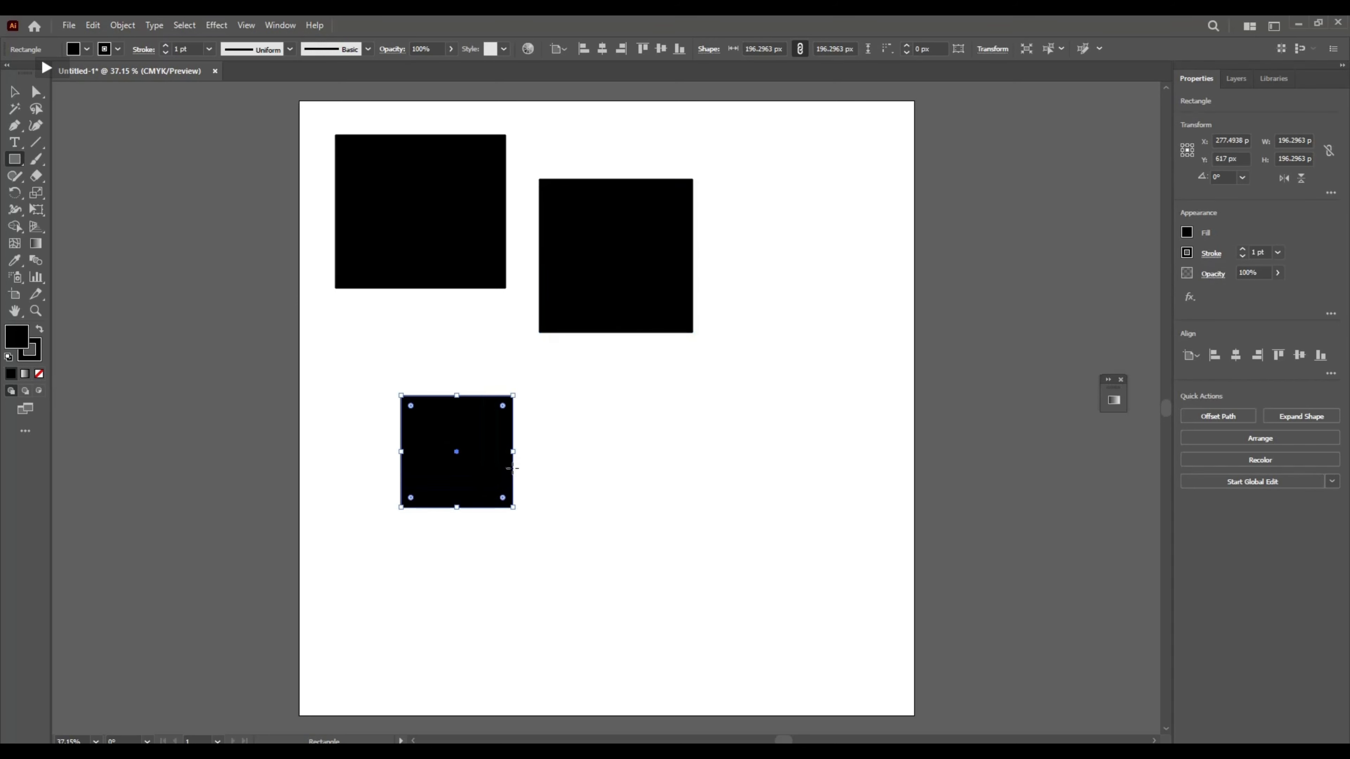
key(Delete)
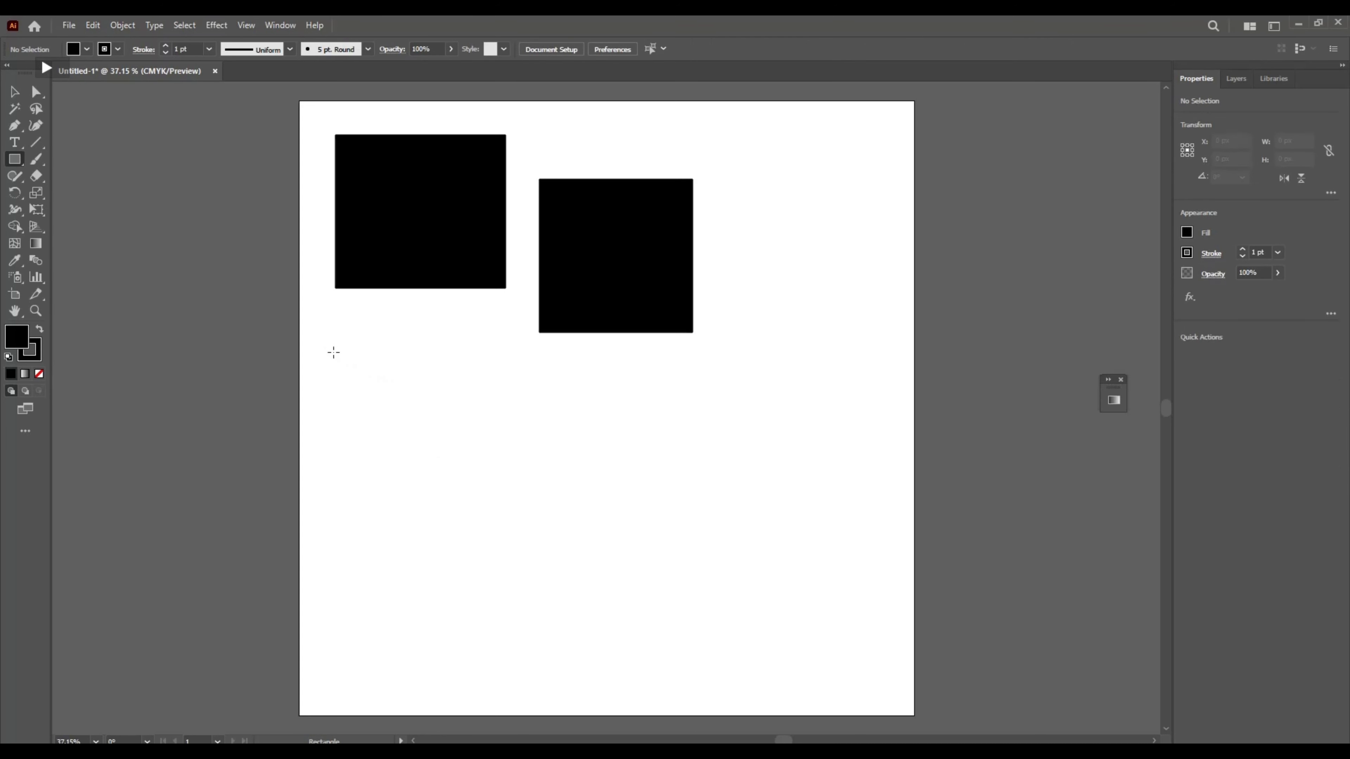
mouse_move(334, 352)
mouse_down()
mouse_move(425, 446)
mouse_move(547, 532)
mouse_move(458, 482)
mouse_move(477, 513)
mouse_move(425, 477)
mouse_move(437, 548)
mouse_move(443, 498)
mouse_move(442, 600)
mouse_move(566, 581)
mouse_move(458, 564)
mouse_move(518, 552)
mouse_move(497, 525)
mouse_move(489, 559)
mouse_move(596, 546)
mouse_up()
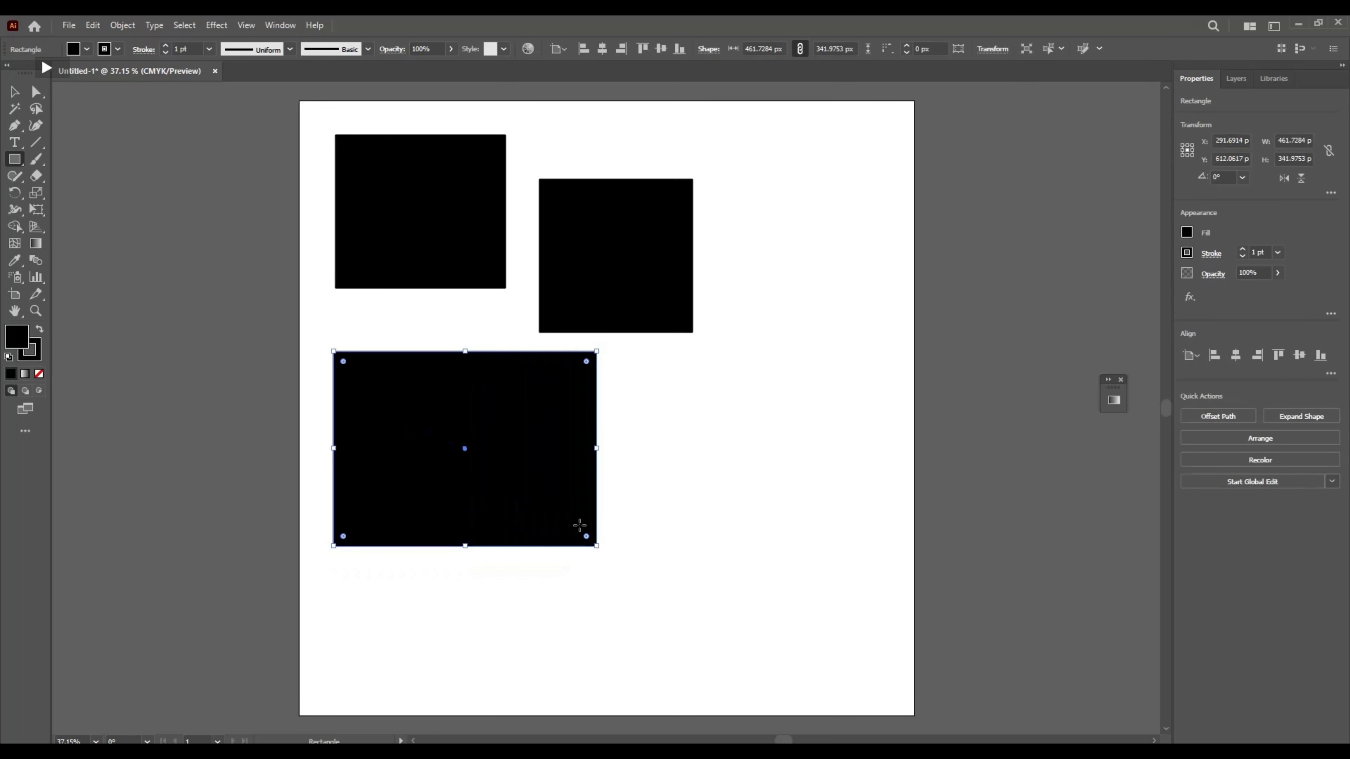
key(Delete)
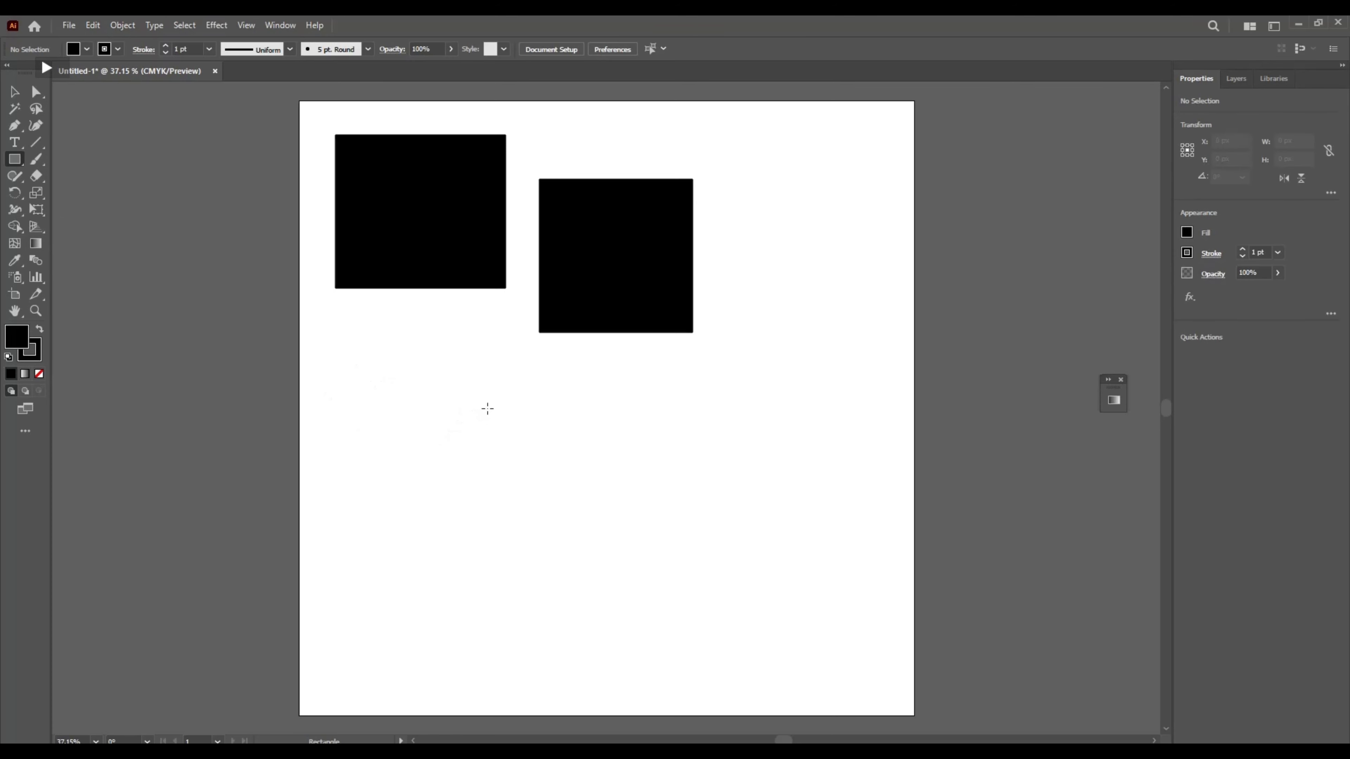
click(493, 408)
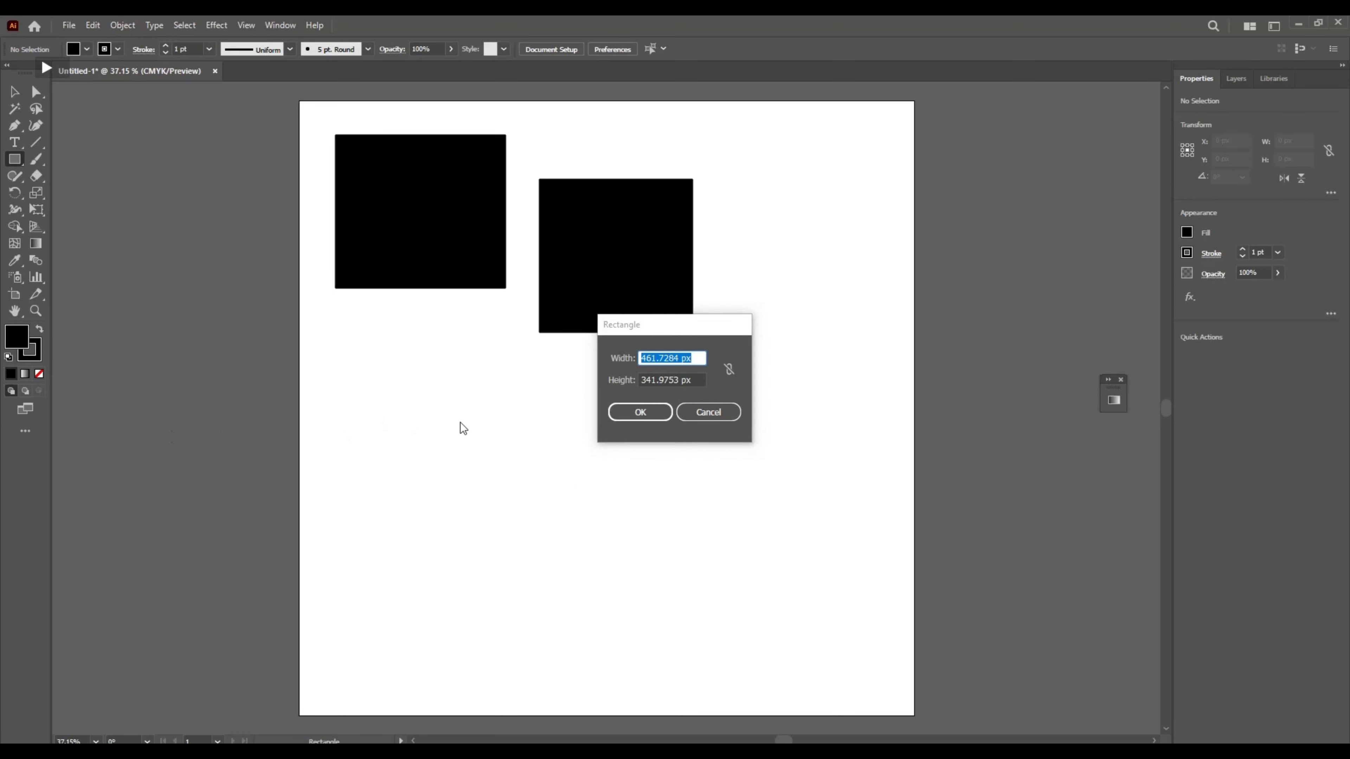
click(709, 413)
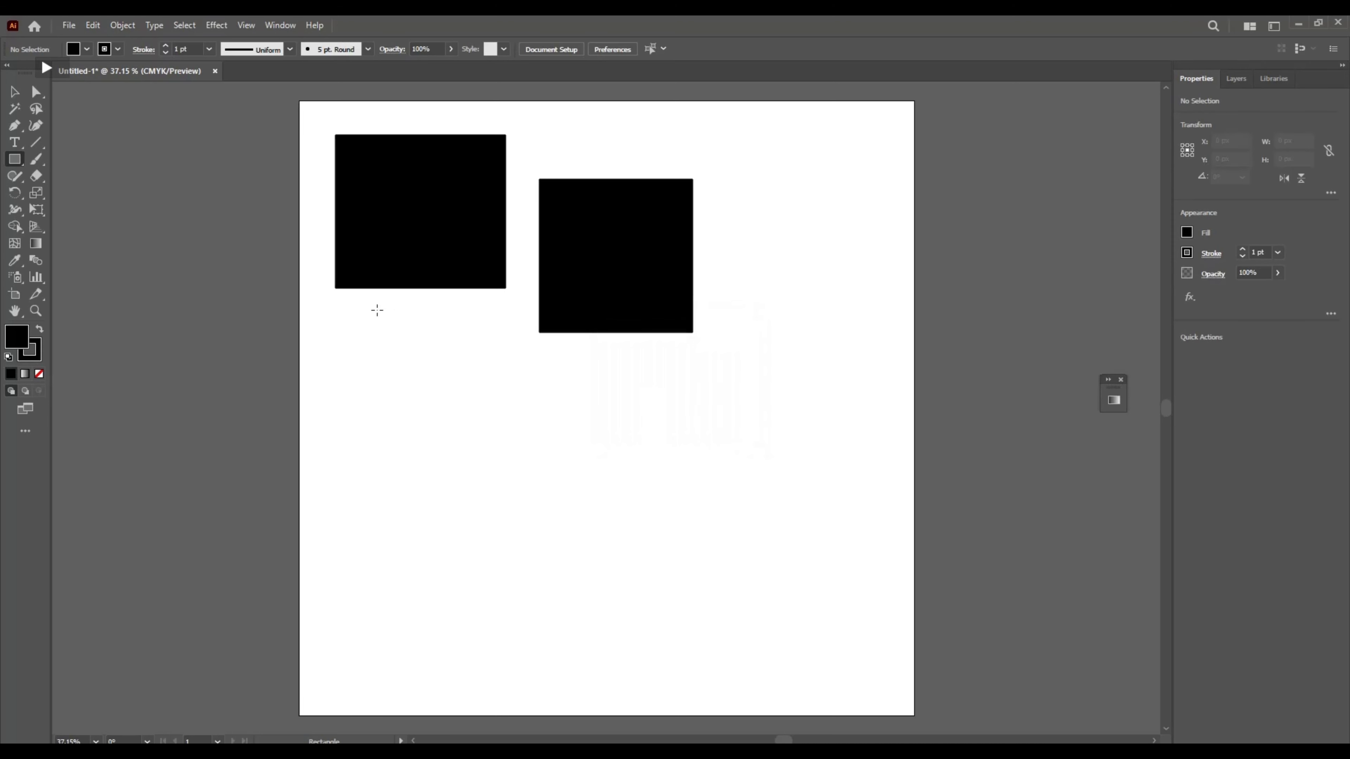
- Delete the square beside the original rectangle
click(15, 98)
drag(246, 281, 547, 501)
click(114, 295)
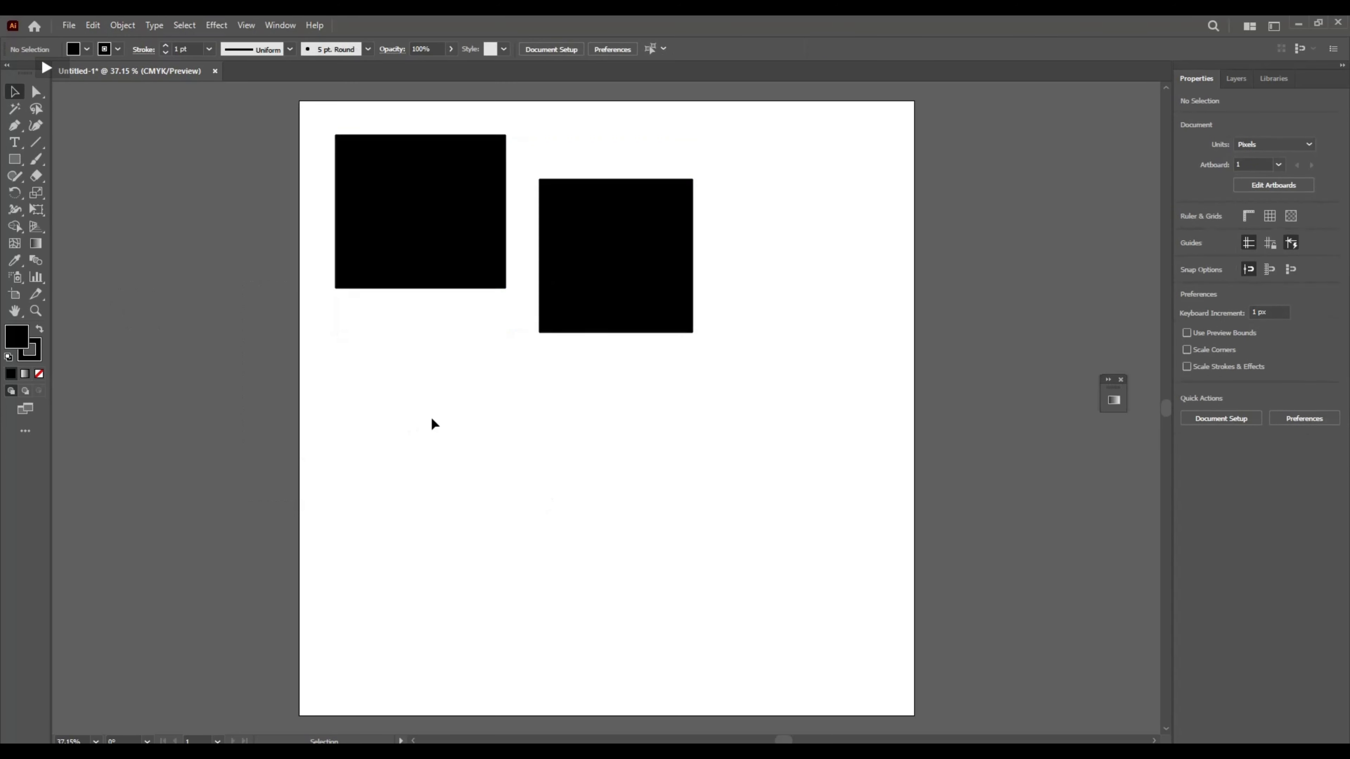
click(560, 327)
key(Delete)
- Scale the remaining rectangle down to about 205 by 200 px and move it to about X 368, Y 287 px
click(493, 287)
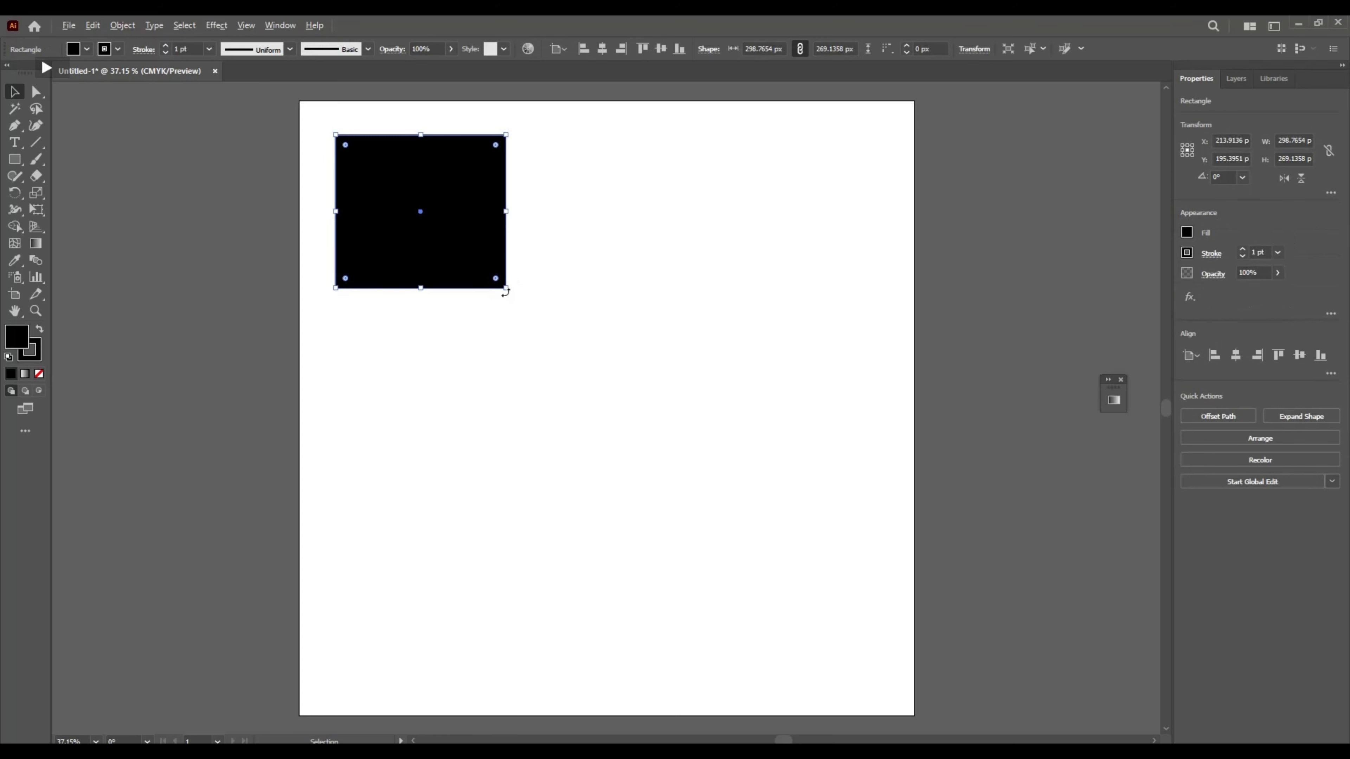
drag(505, 289, 482, 271)
drag(421, 207, 355, 196)
click(241, 198)
click(266, 212)
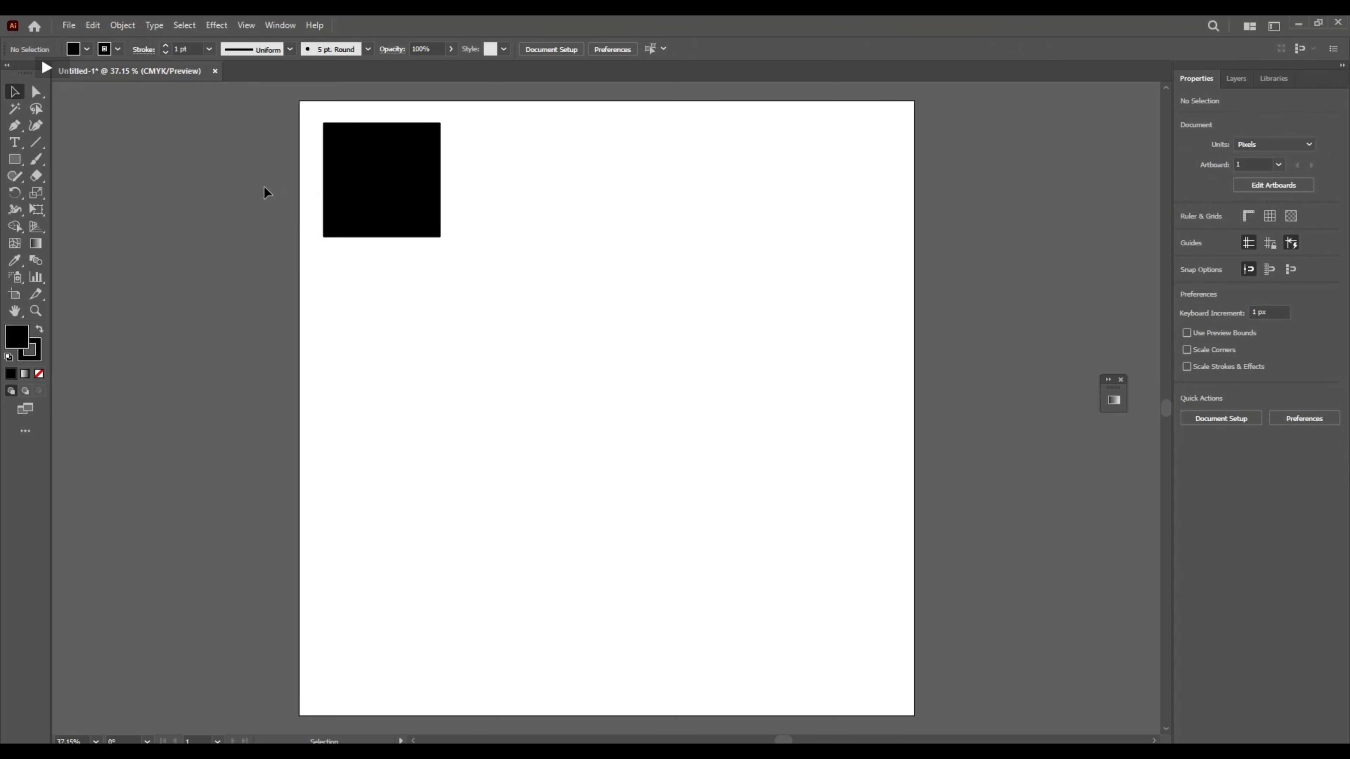
click(374, 197)
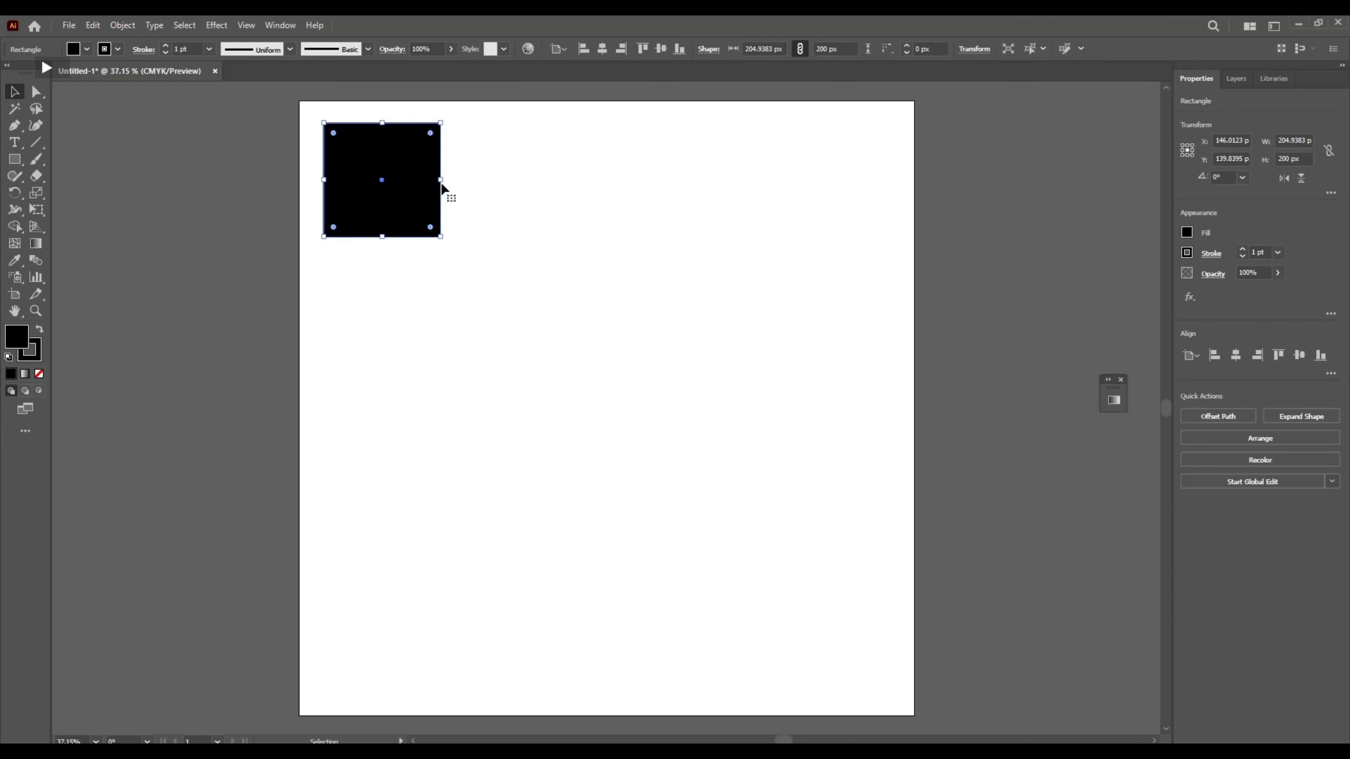
drag(381, 187, 507, 271)
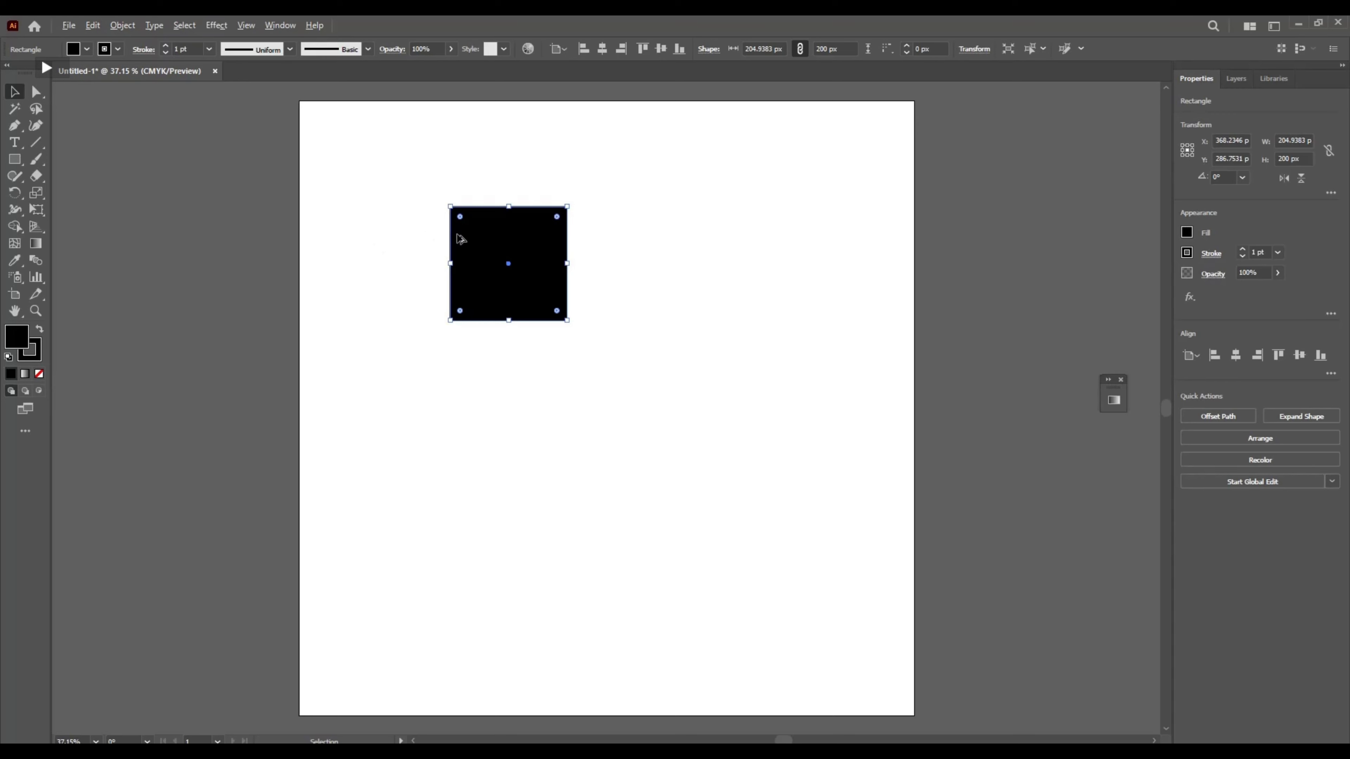
- Pull the rectangle's upper-right anchor point inward to about X 357, Y 290 px using Direct Selection, and undo the change
scroll(460, 240, up, 4)
scroll(457, 235, up, 4)
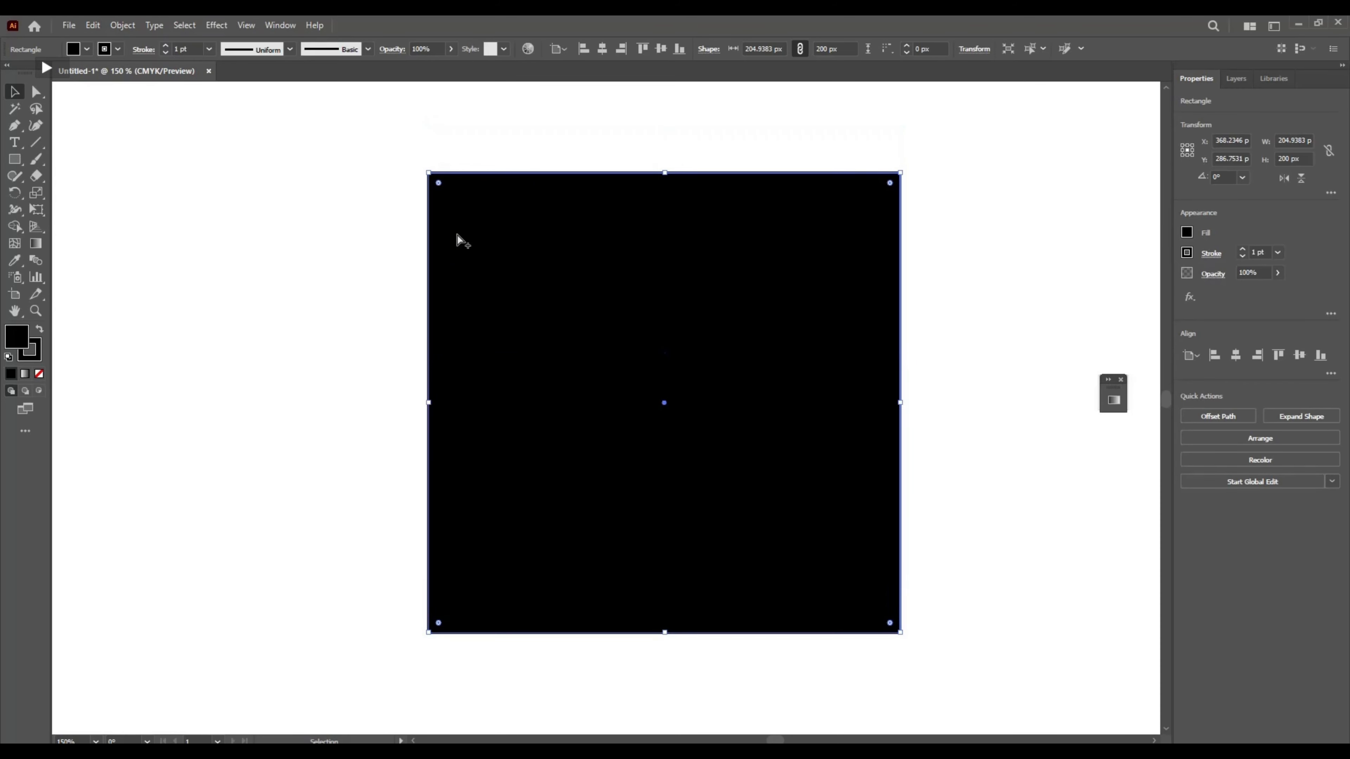
scroll(457, 235, down, 3)
scroll(460, 241, right, 4)
scroll(460, 241, left, 3)
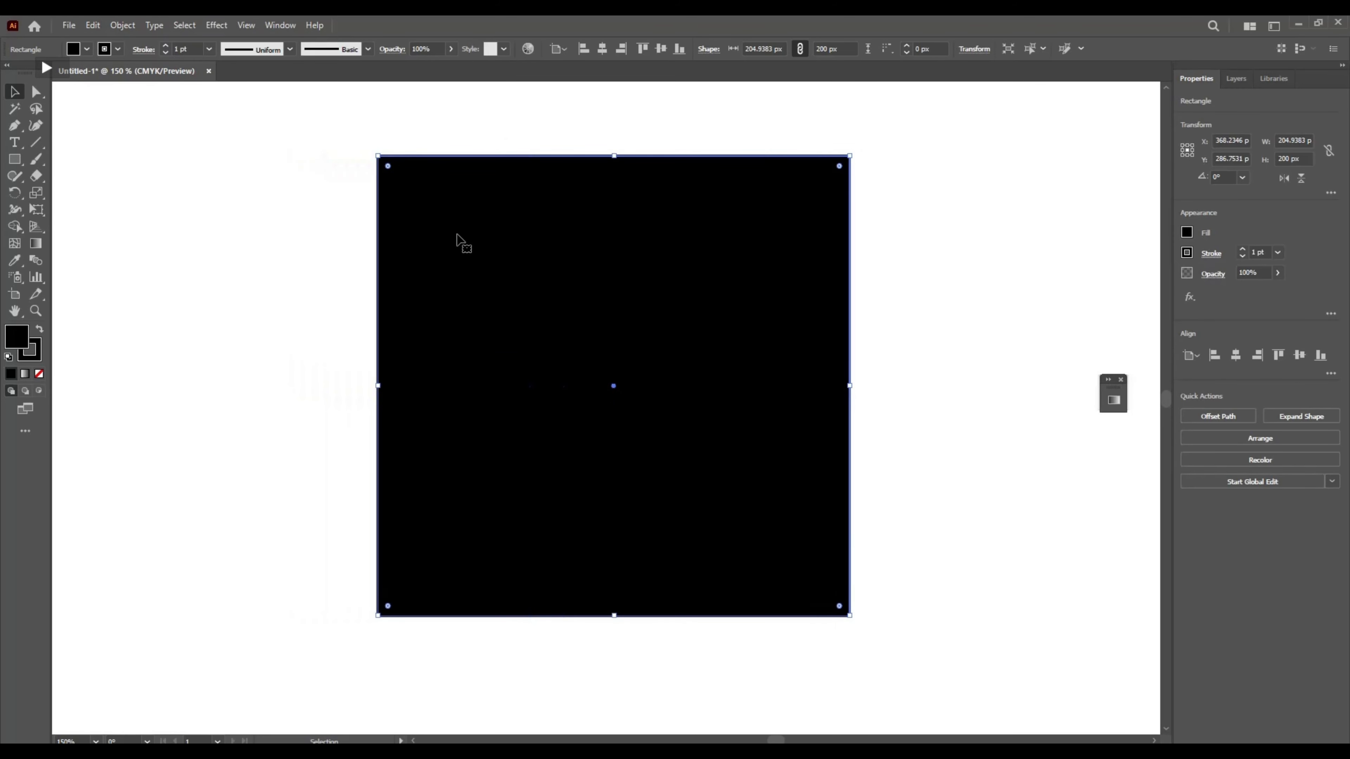
click(916, 182)
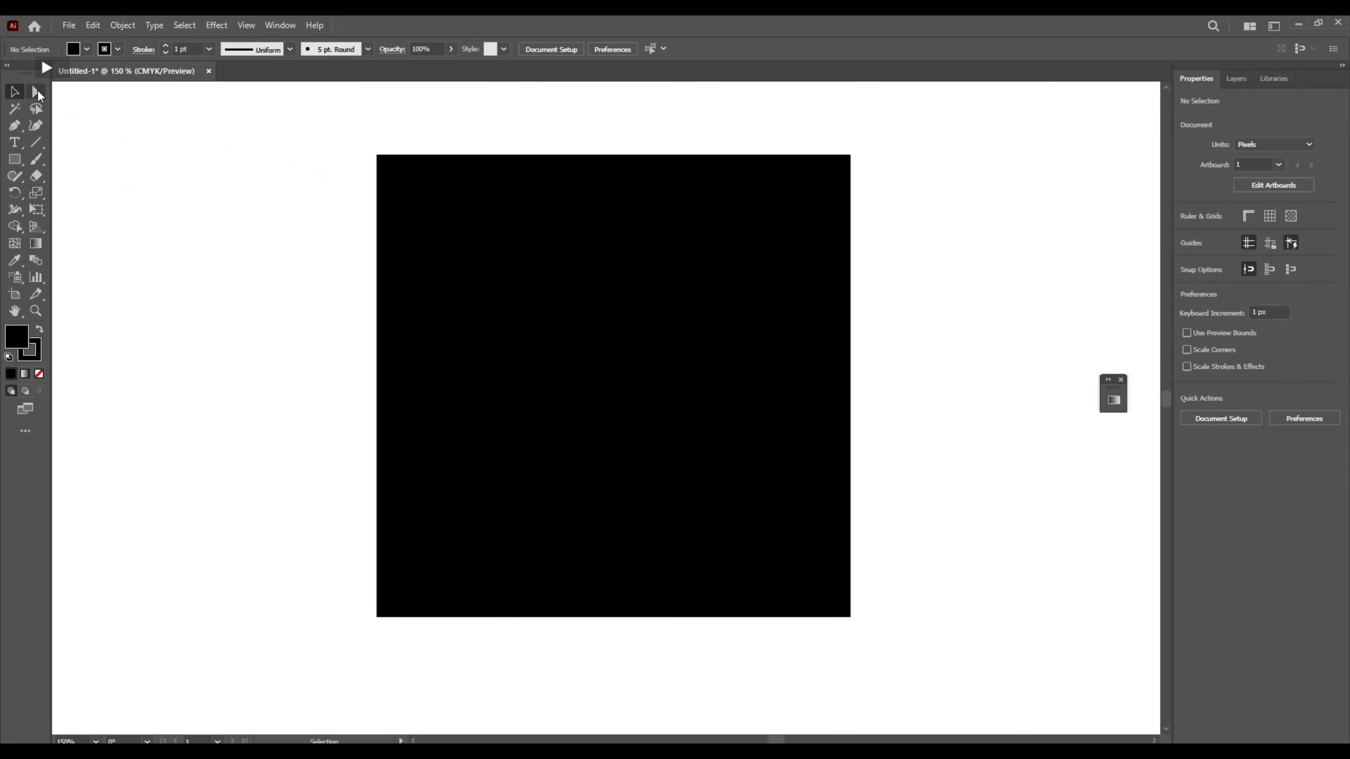
click(36, 92)
drag(738, 132, 981, 269)
drag(849, 157, 587, 394)
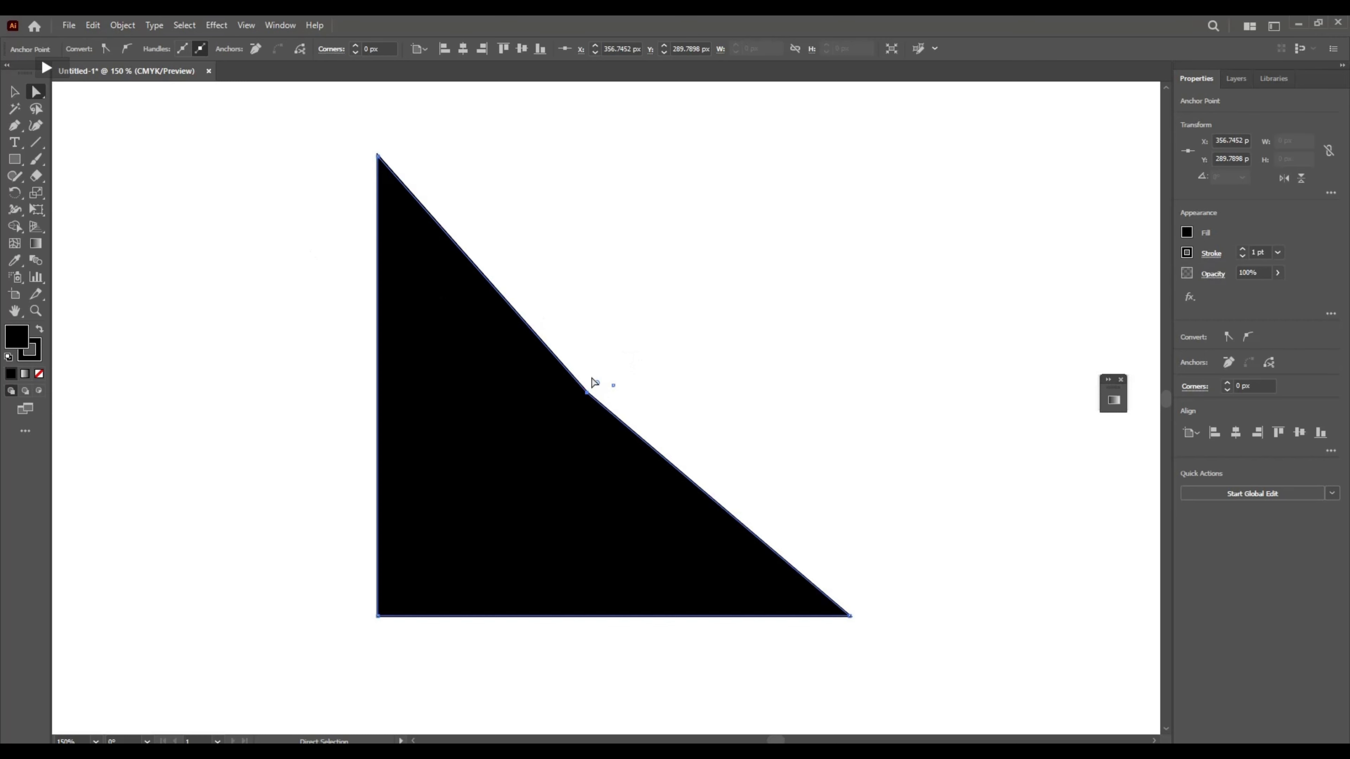
key(ctrl+z)
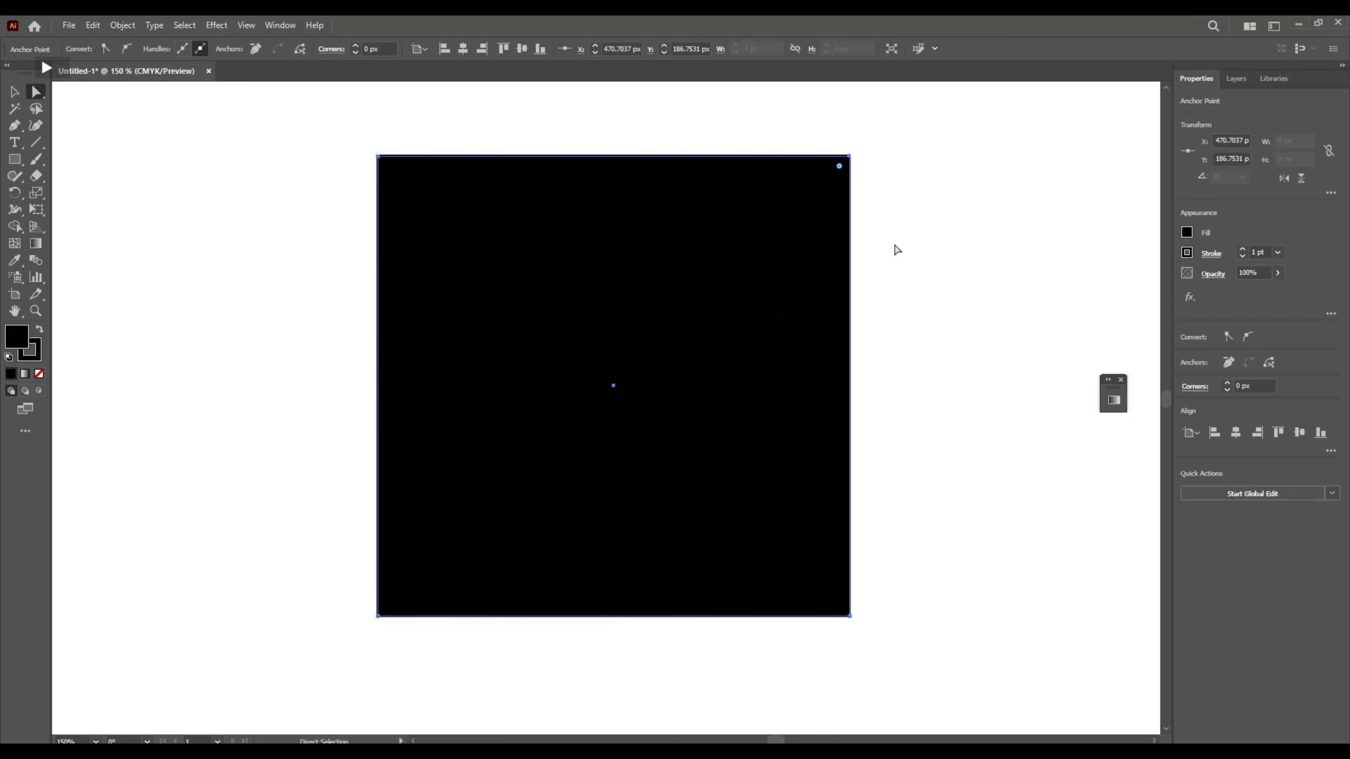
- Select the rectangle's two left anchor points and shift them inward and down, forming a skewed shape about 48 px wide
click(282, 146)
drag(302, 142, 422, 226)
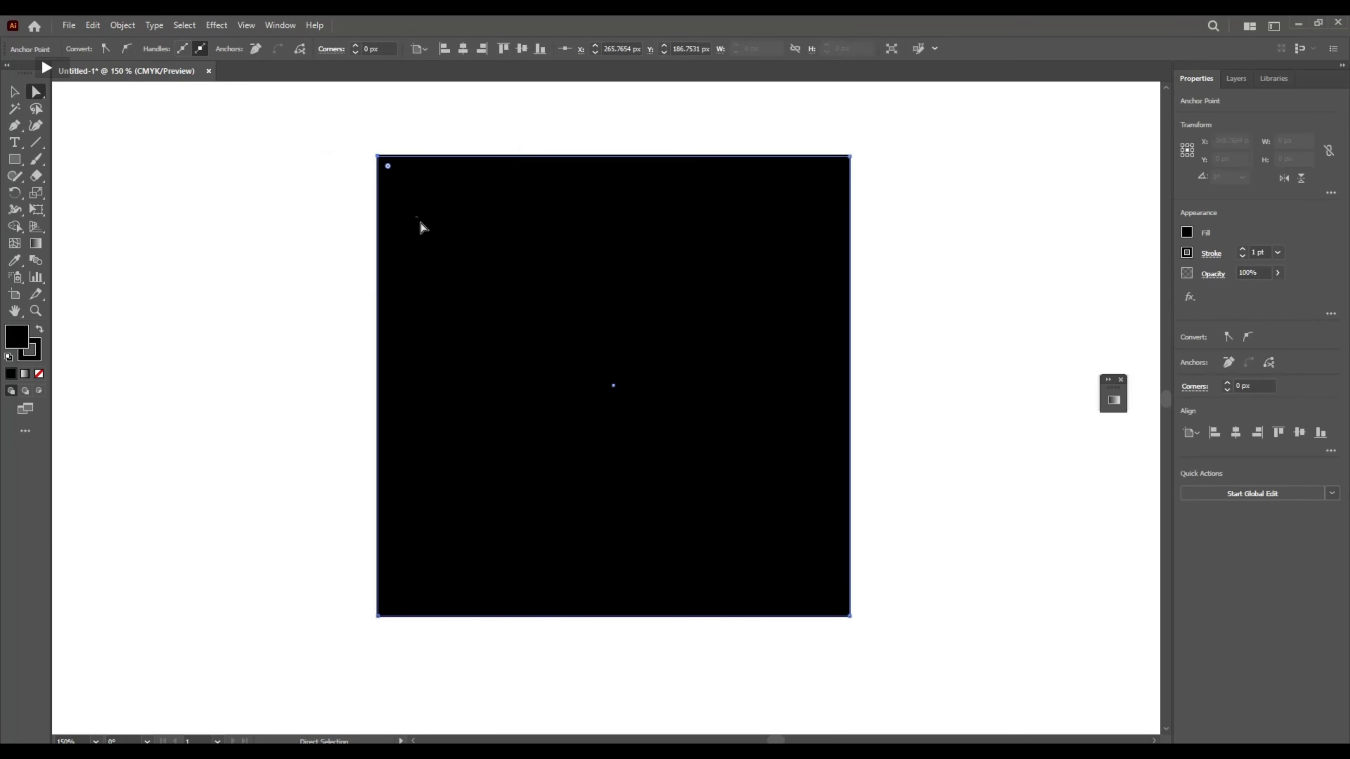
click(287, 201)
drag(325, 132, 479, 665)
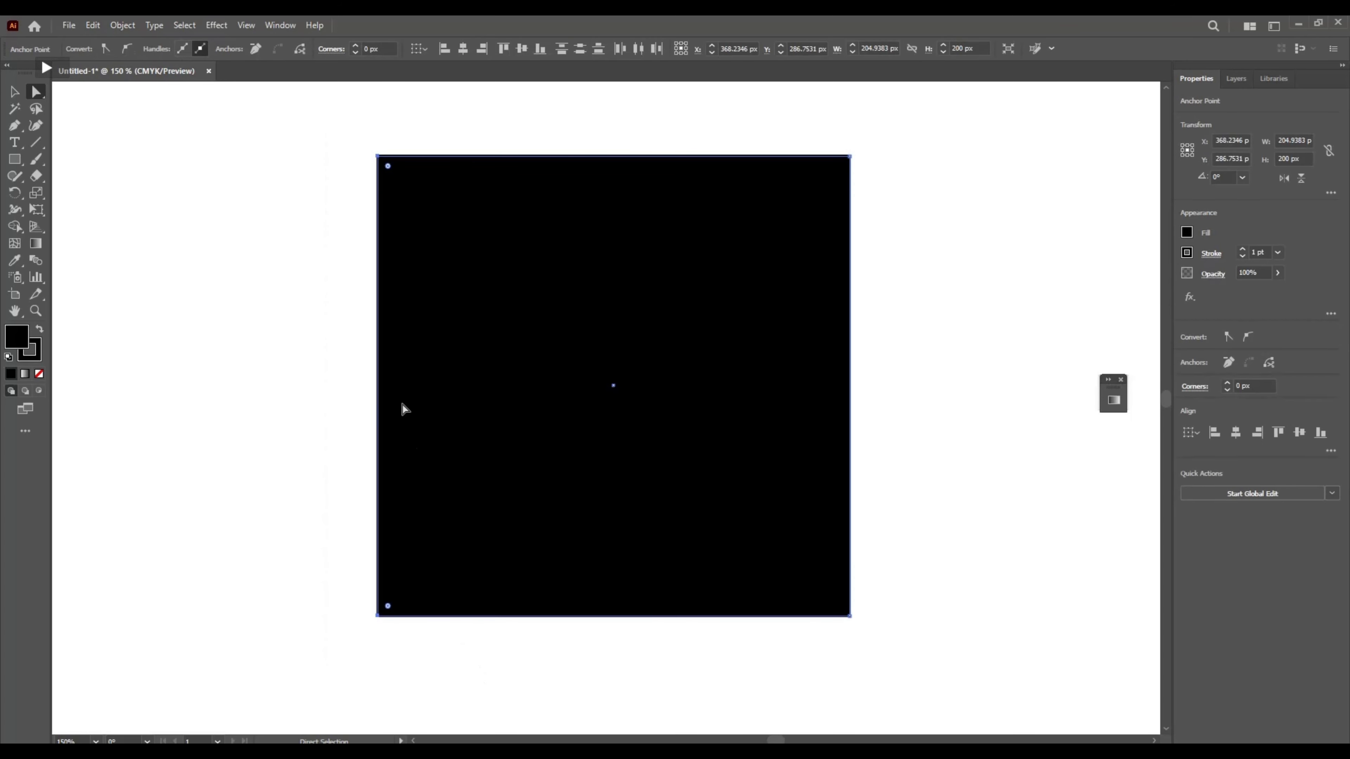
click(377, 368)
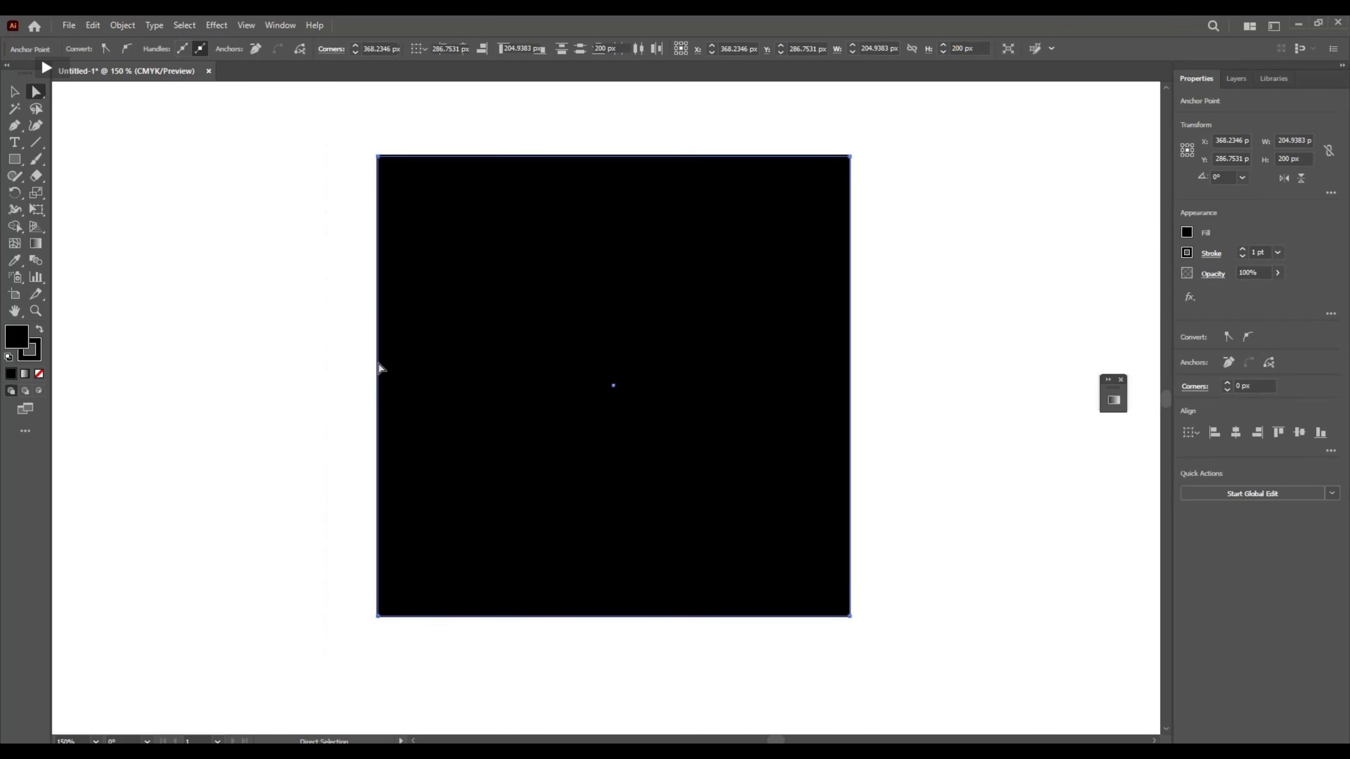
drag(341, 141, 442, 664)
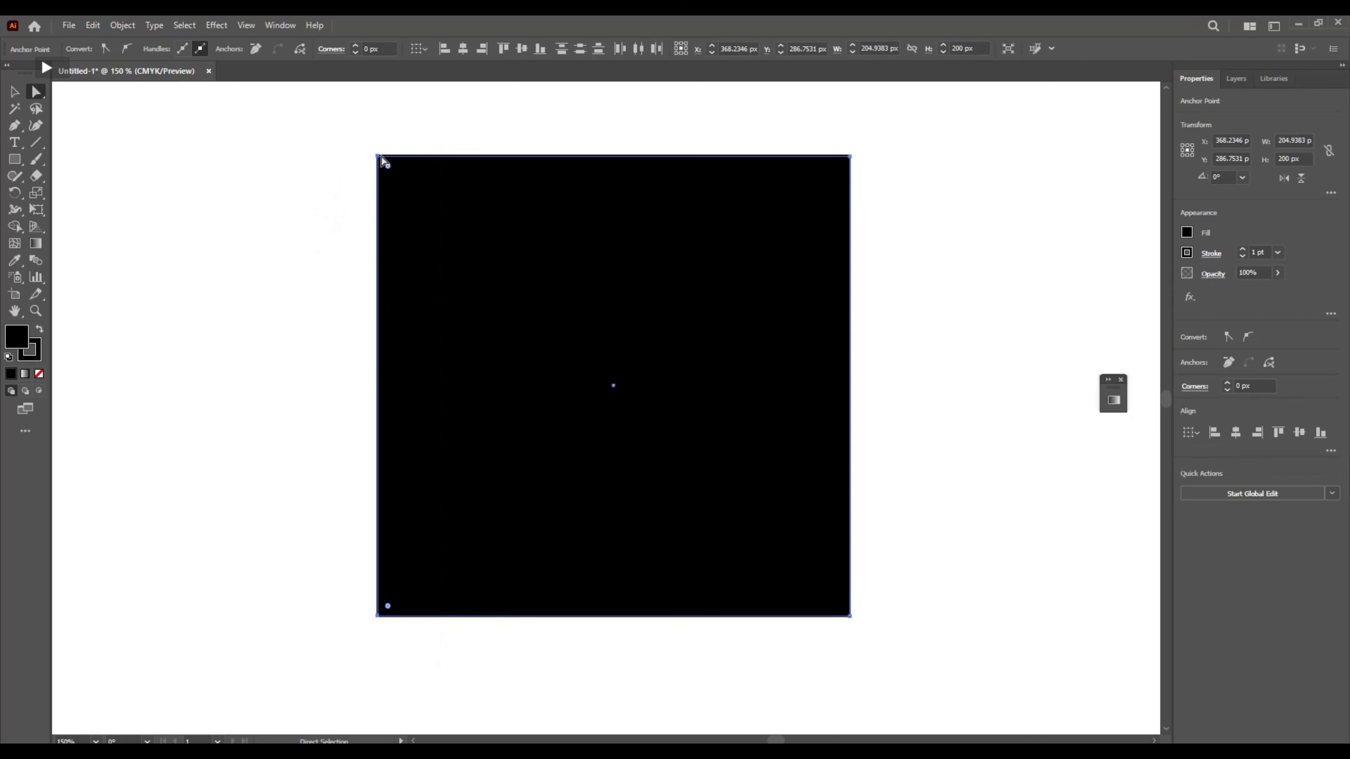
drag(381, 157, 741, 268)
click(942, 387)
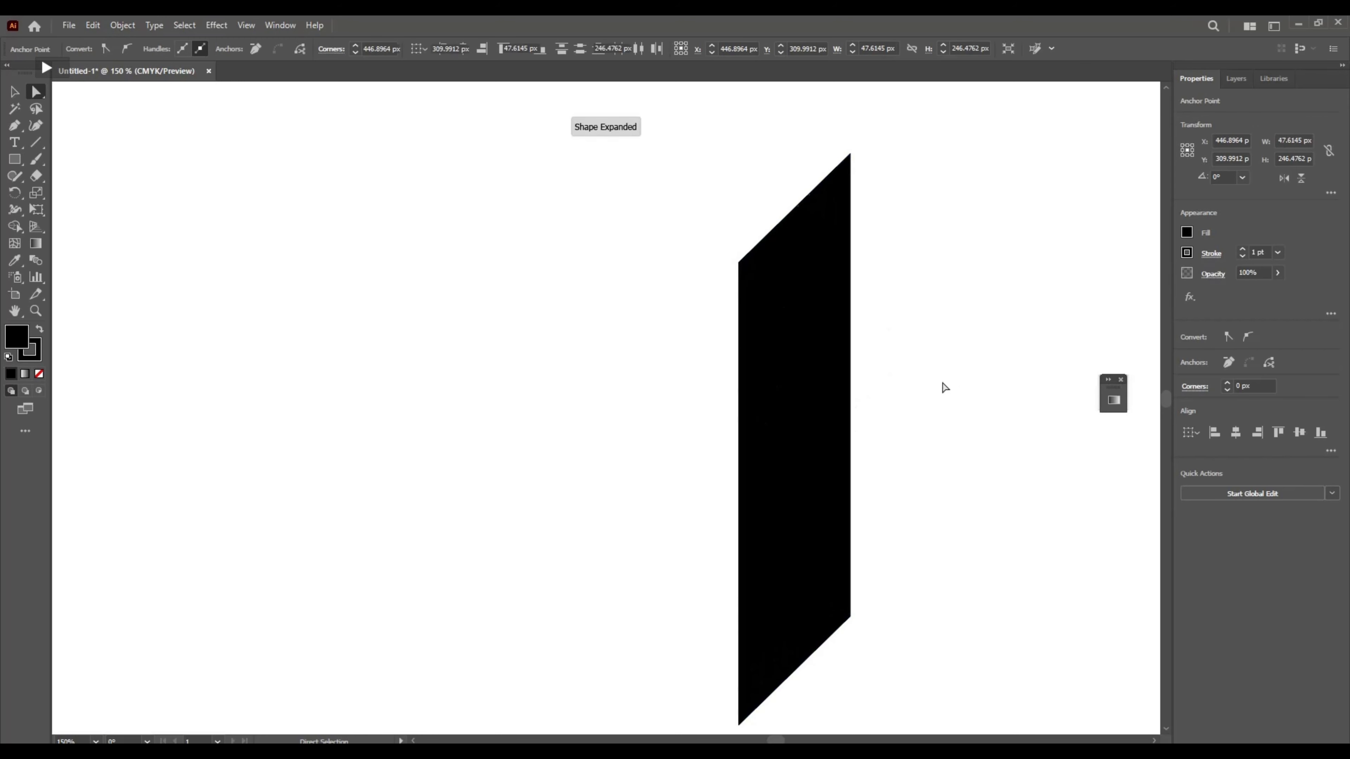
- Draw a circle over the skewed shape's right edge and scale it down to about 19 px in diameter
click(21, 168)
click(80, 193)
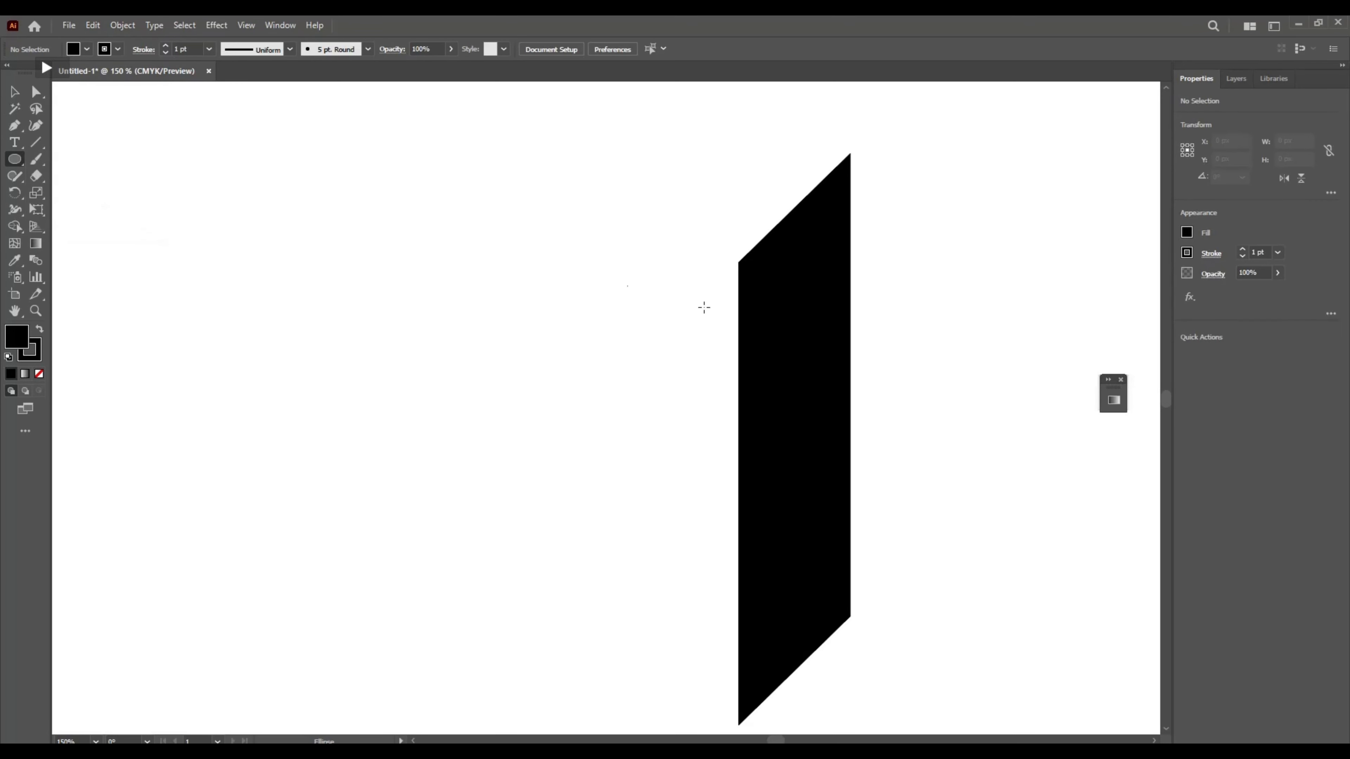
drag(823, 360, 831, 412)
key(v)
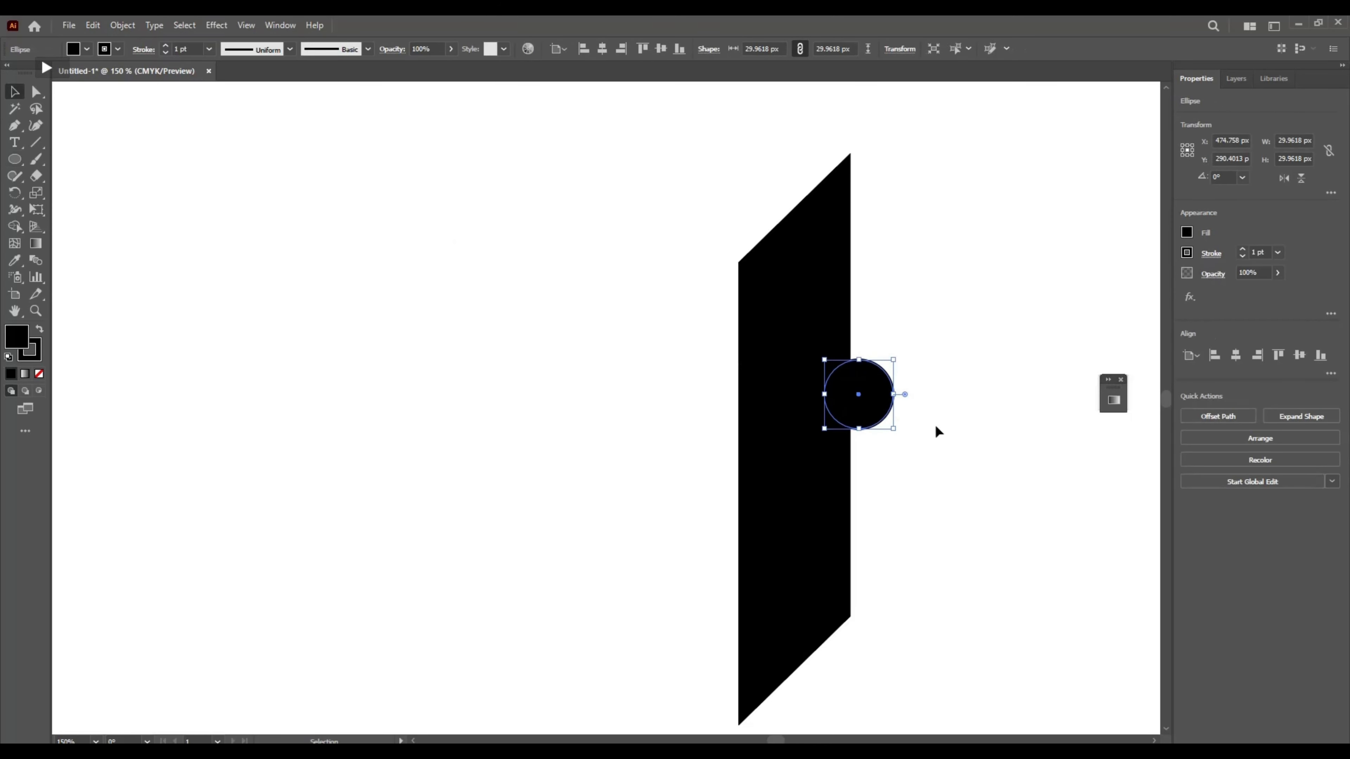
drag(897, 429, 849, 397)
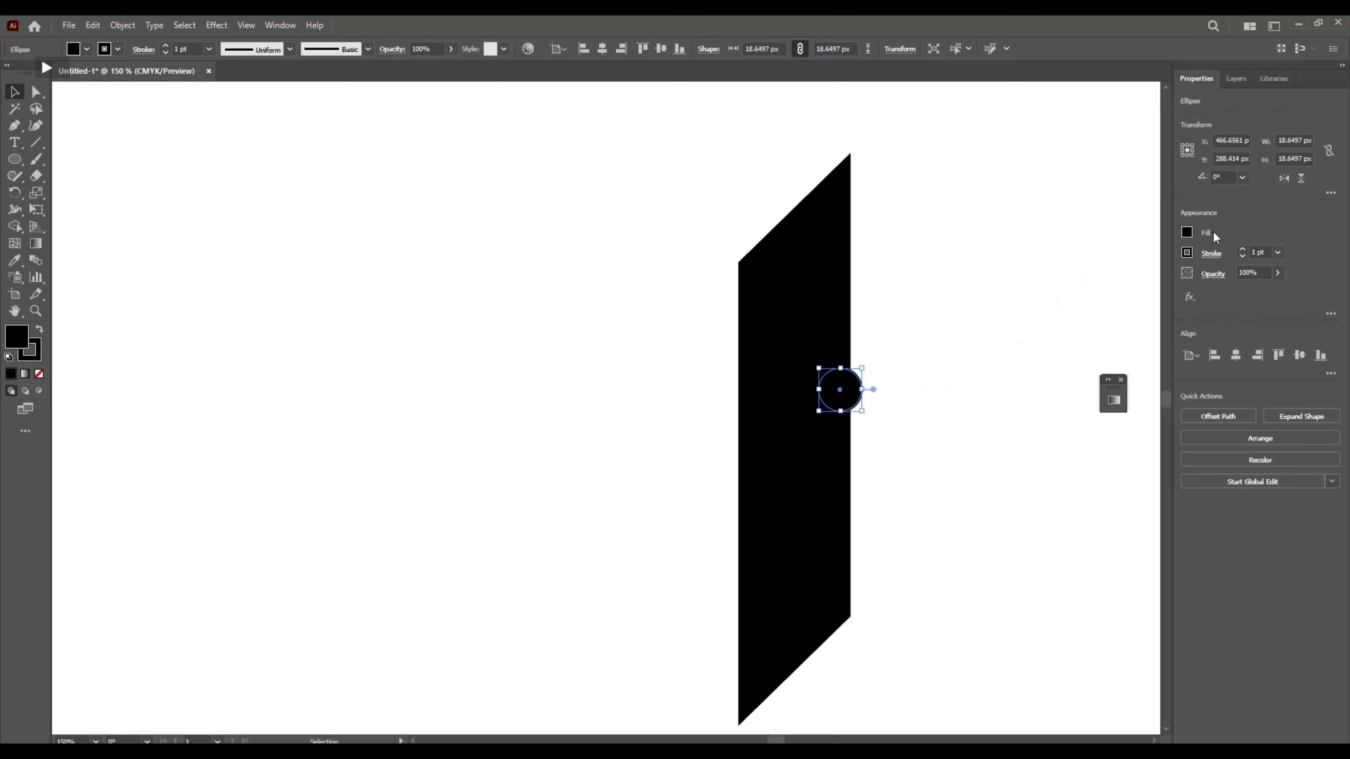
- Fill the small circle with light grey and deselect it
click(1186, 233)
click(1098, 329)
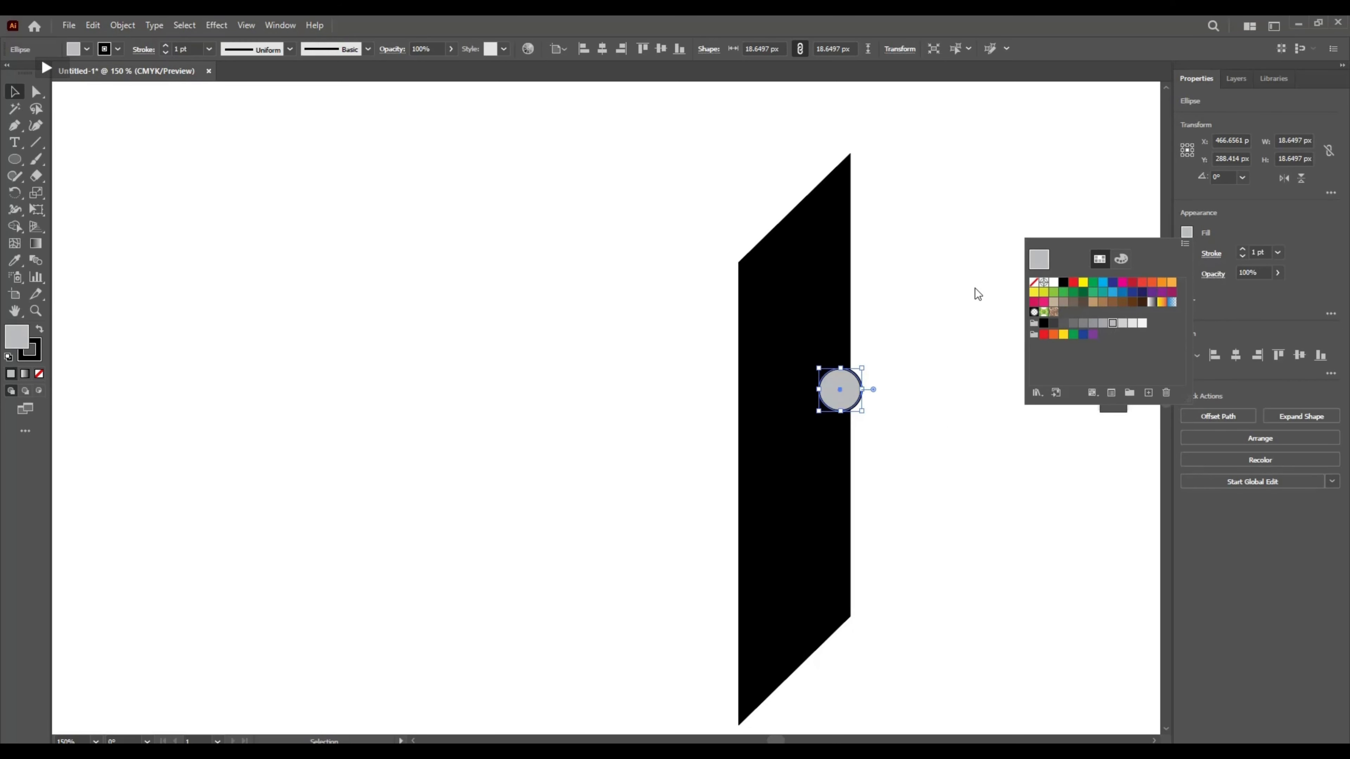
click(864, 390)
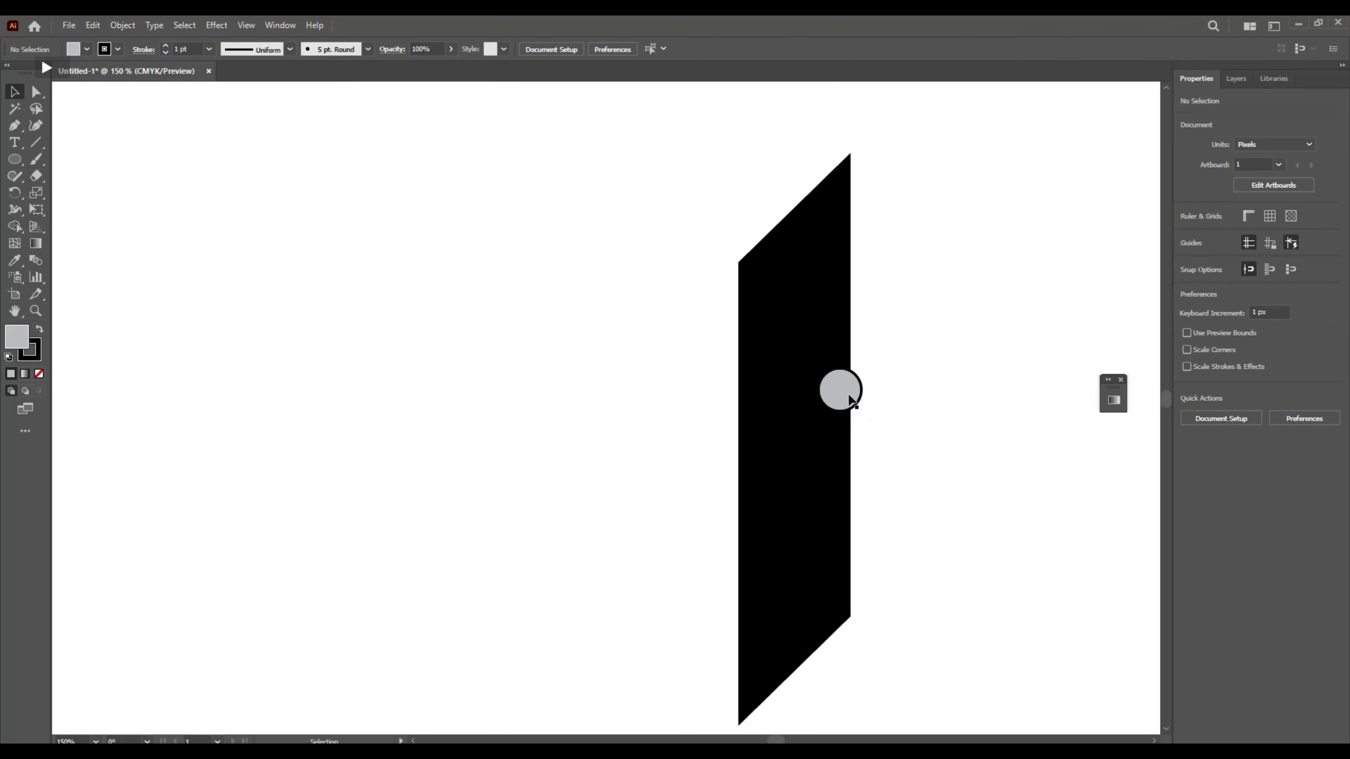
- Move the grey circle to the empty area left of the skewed shape, and shift the shape slightly, undoing that shift
drag(848, 394, 517, 311)
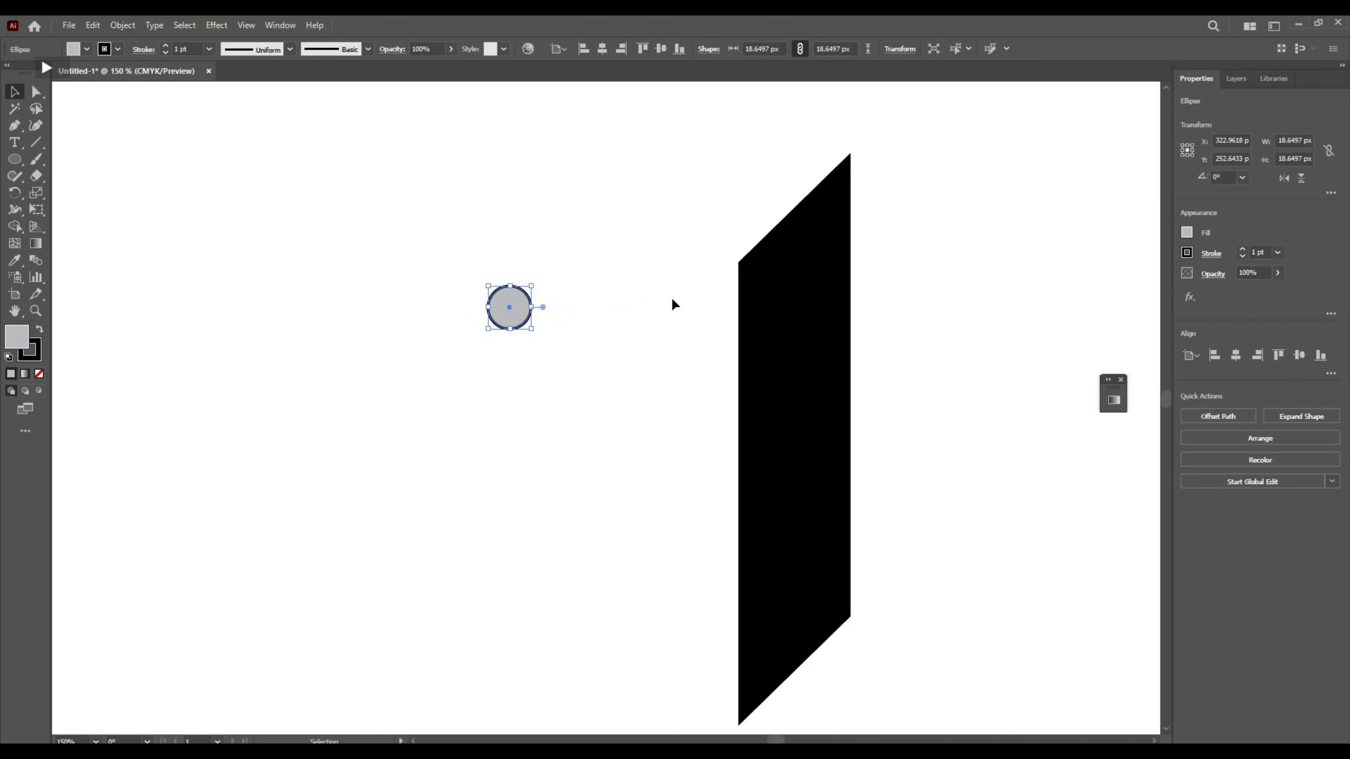
drag(774, 379, 723, 356)
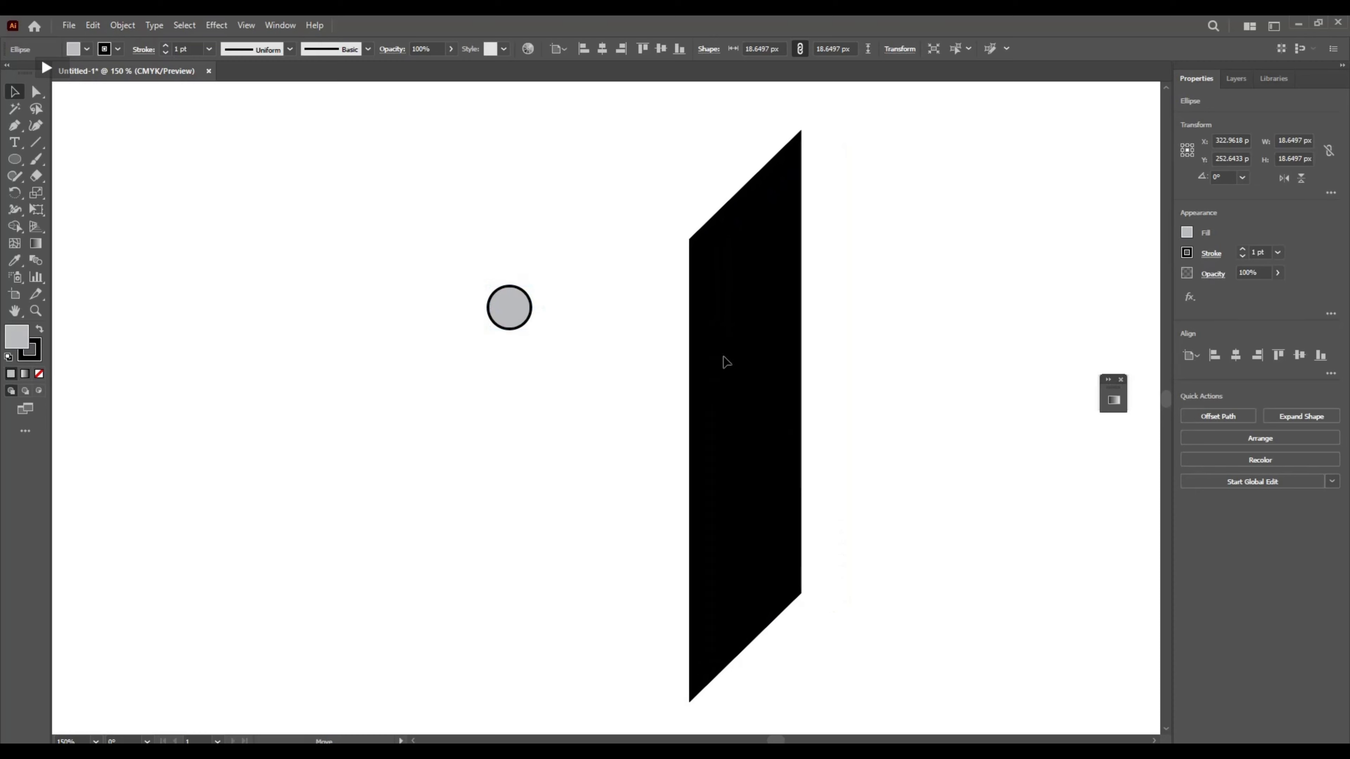
key(ctrl+z)
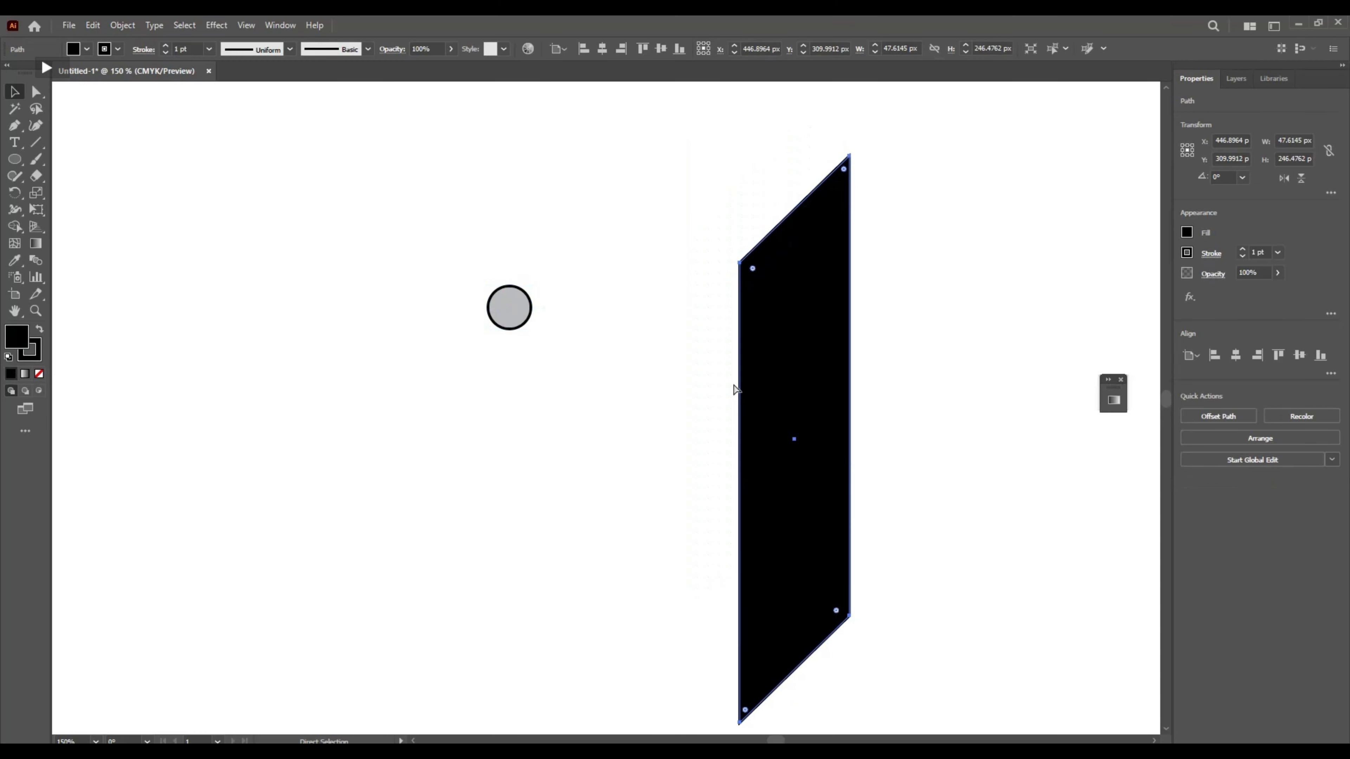
- Undo the circle and anchor-point edits back to the full black rectangle
key(ctrl+z)
key(ctrl+z)
key(ctrl+z)
key(ctrl+z)
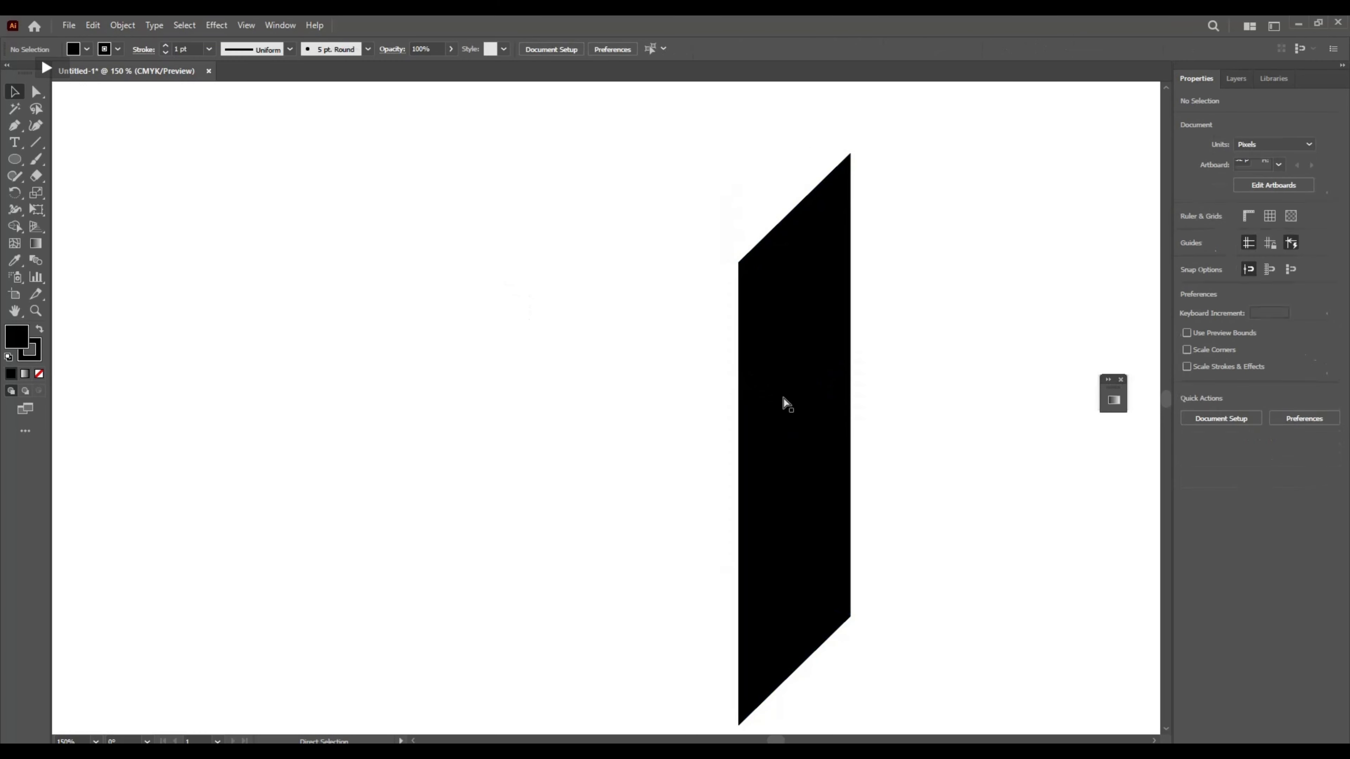
key(ctrl+z)
- Select the whole black rectangle with the Selection tool
click(325, 219)
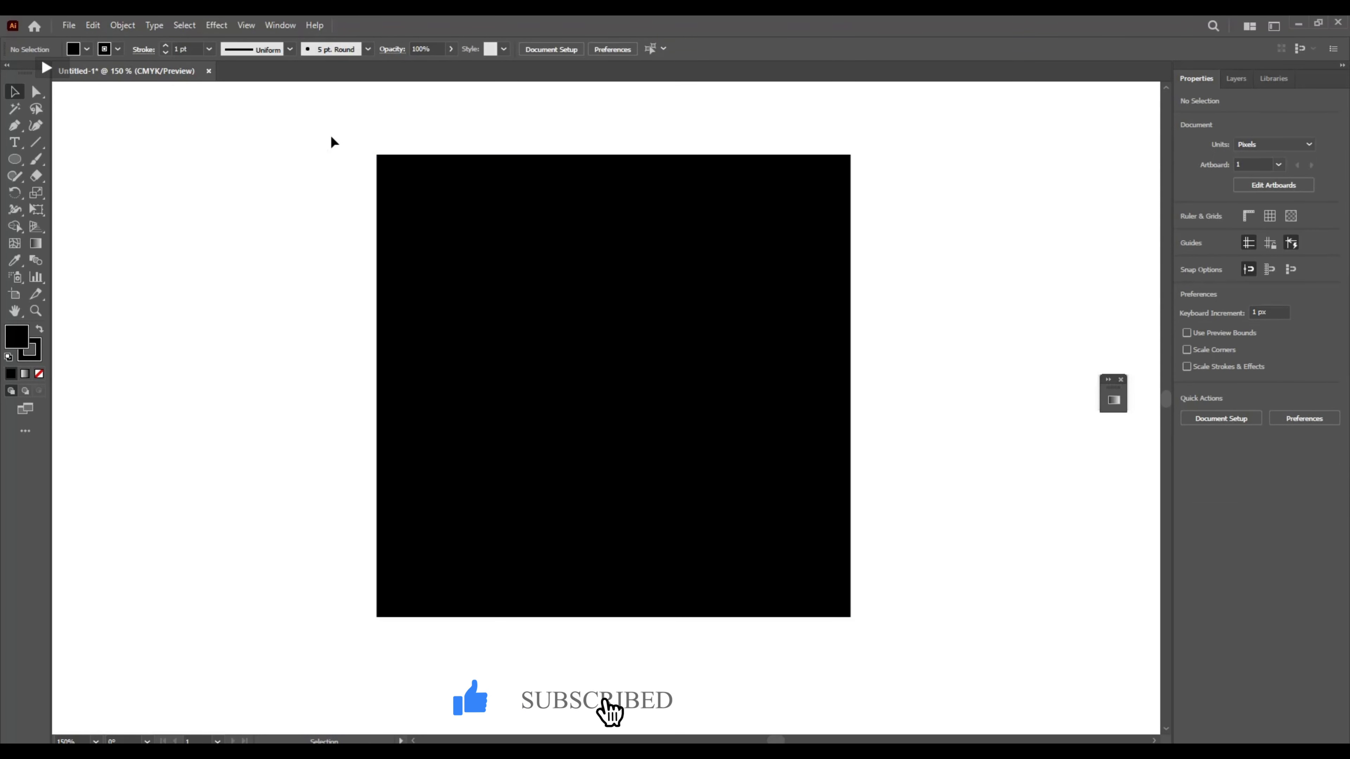
drag(327, 130, 499, 296)
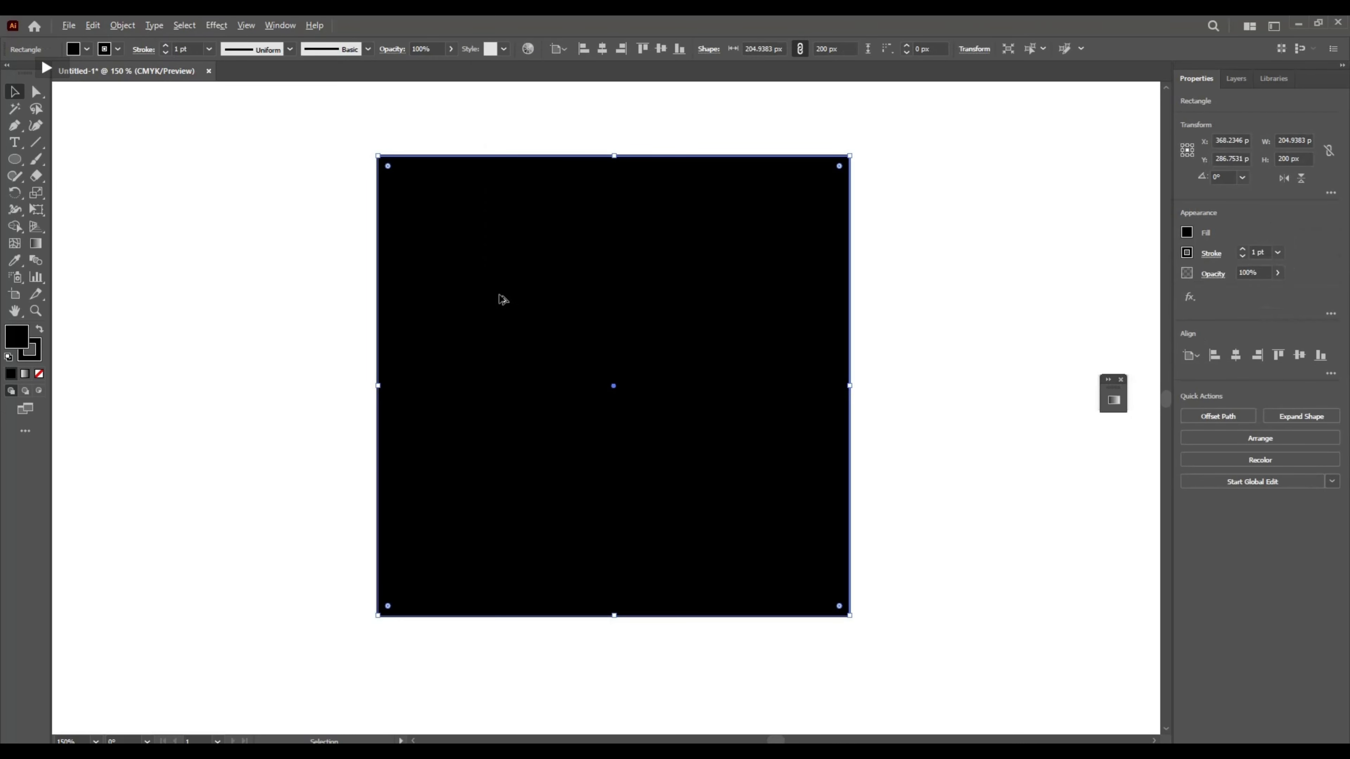
- Move the black rectangle into the artboard's upper-left corner area and deselect it
scroll(472, 308, down, 5)
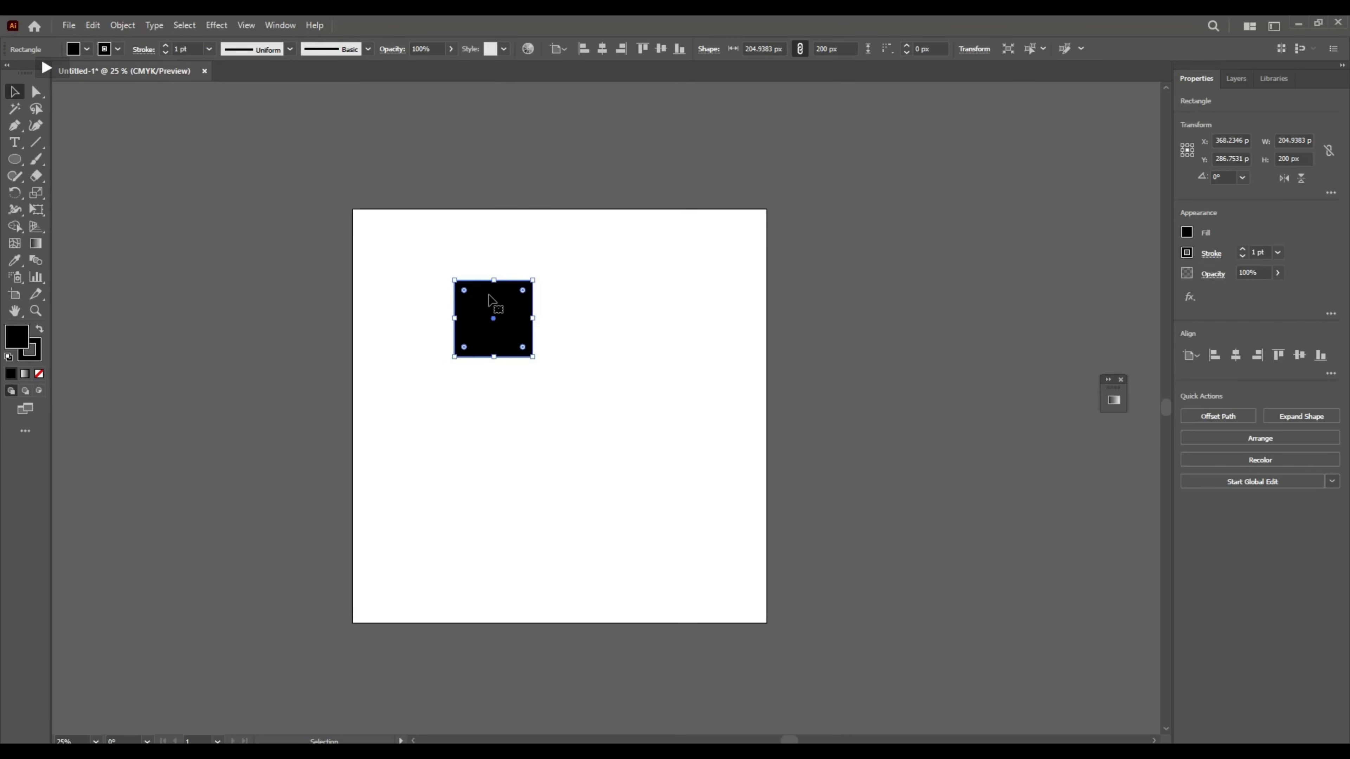
drag(490, 319, 410, 270)
click(117, 184)
- Draw a rounded rectangle about 179 px square just right of the black rectangle with the Rounded Rectangle tool
drag(14, 159, 95, 178)
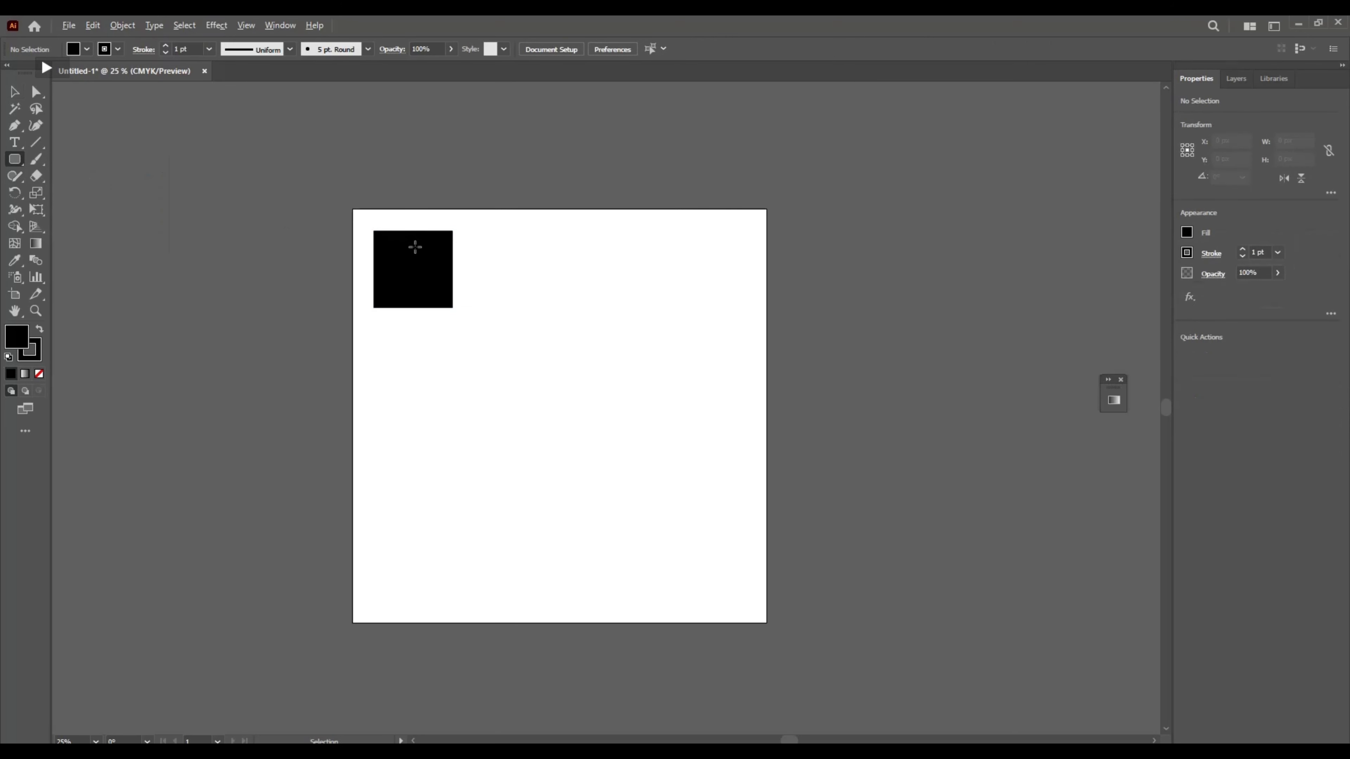
scroll(415, 247, up, 2)
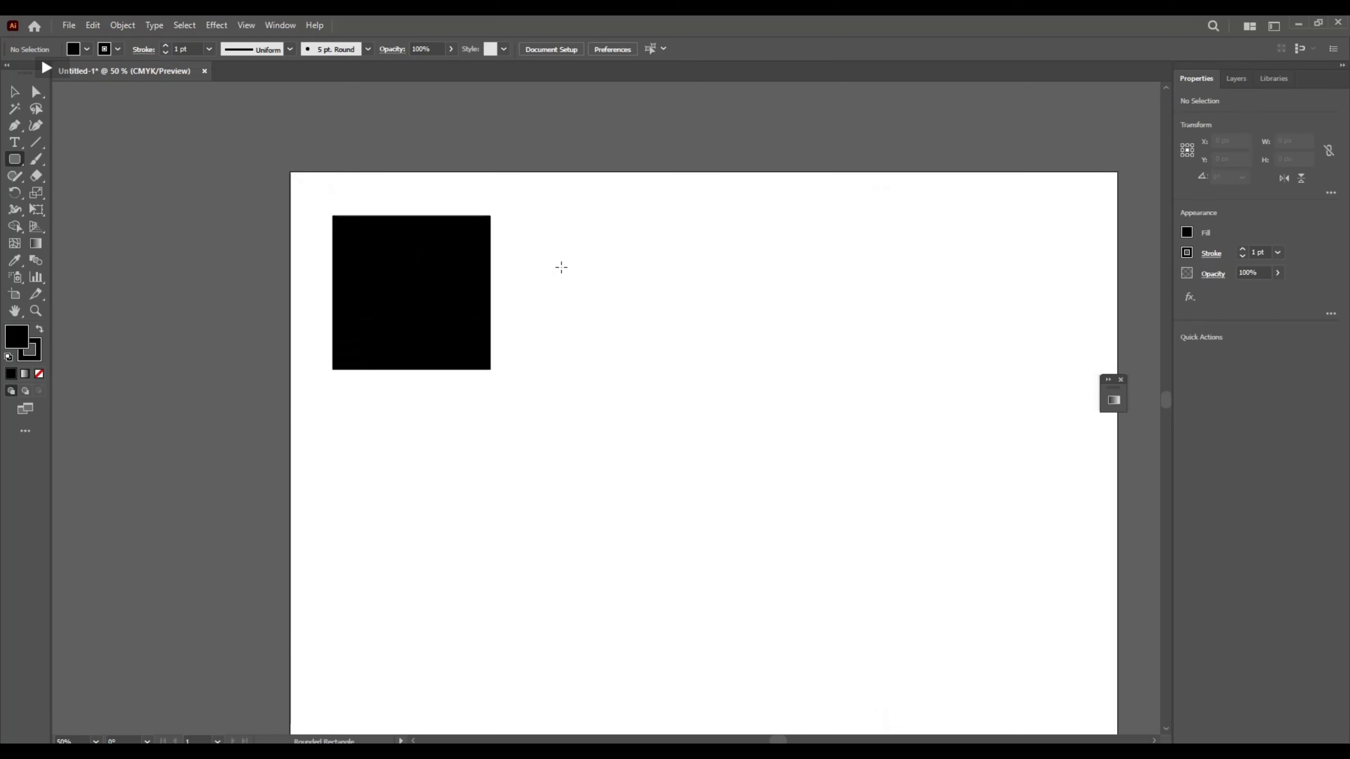
scroll(561, 267, right, 3)
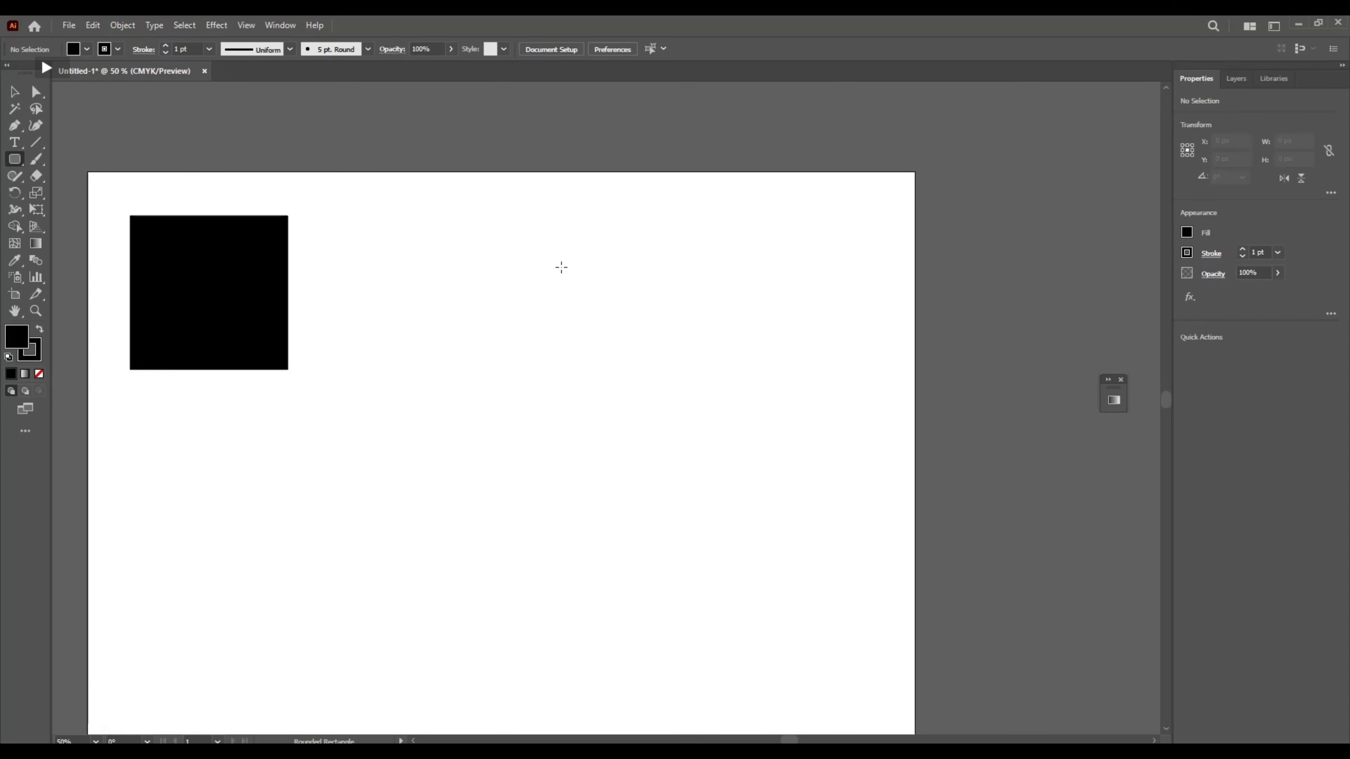
drag(314, 224, 451, 361)
- Nudge the rounded rectangle with the Selection tool, and shift the sharp-cornered rectangle slightly up and left
click(10, 98)
drag(383, 298, 379, 296)
click(253, 298)
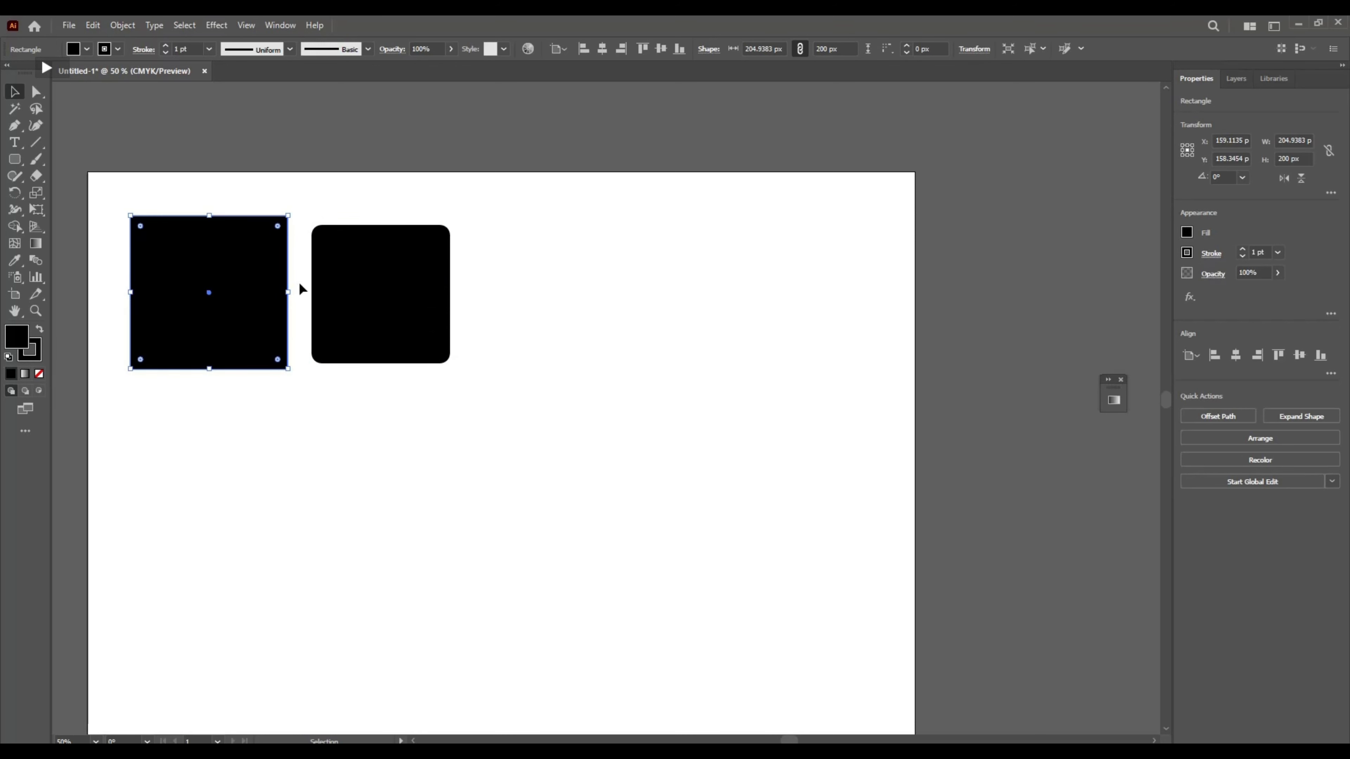
scroll(291, 275, left, 5)
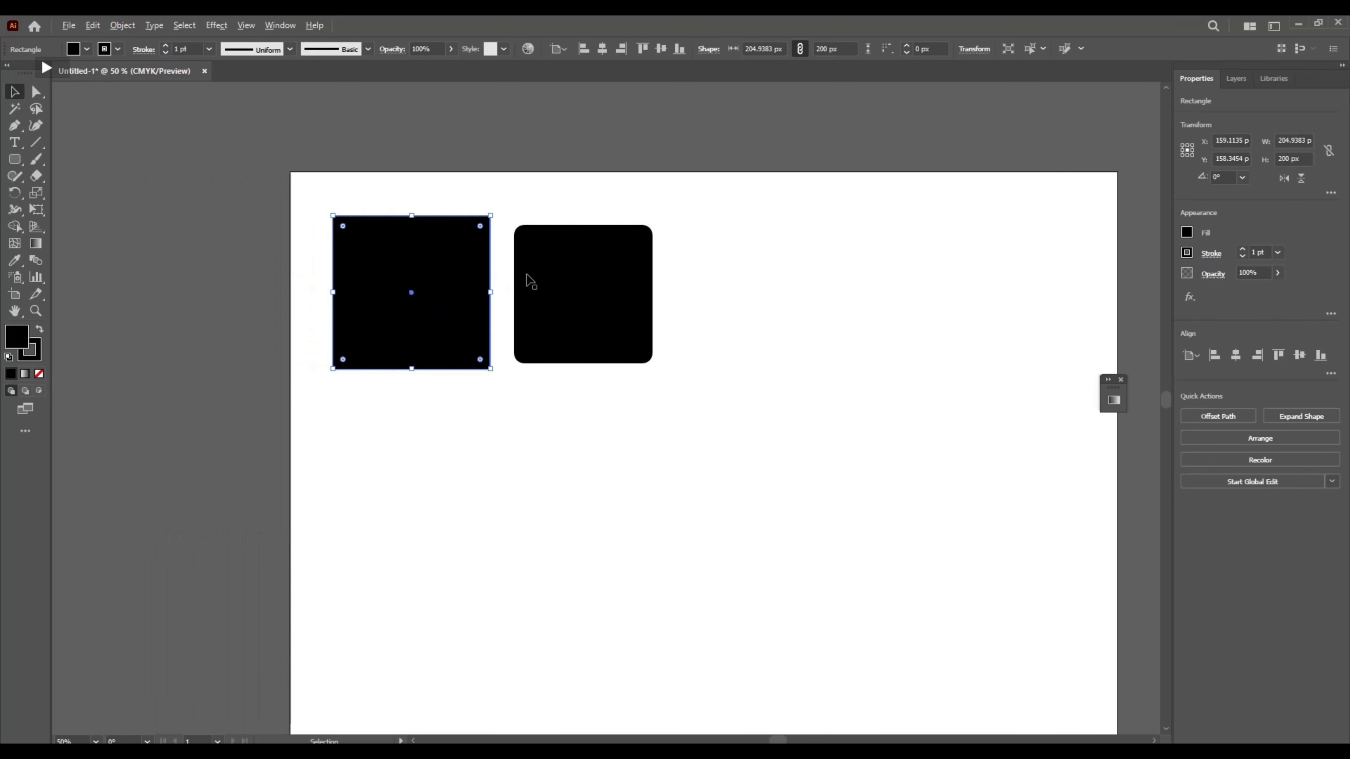
scroll(530, 282, up, 1)
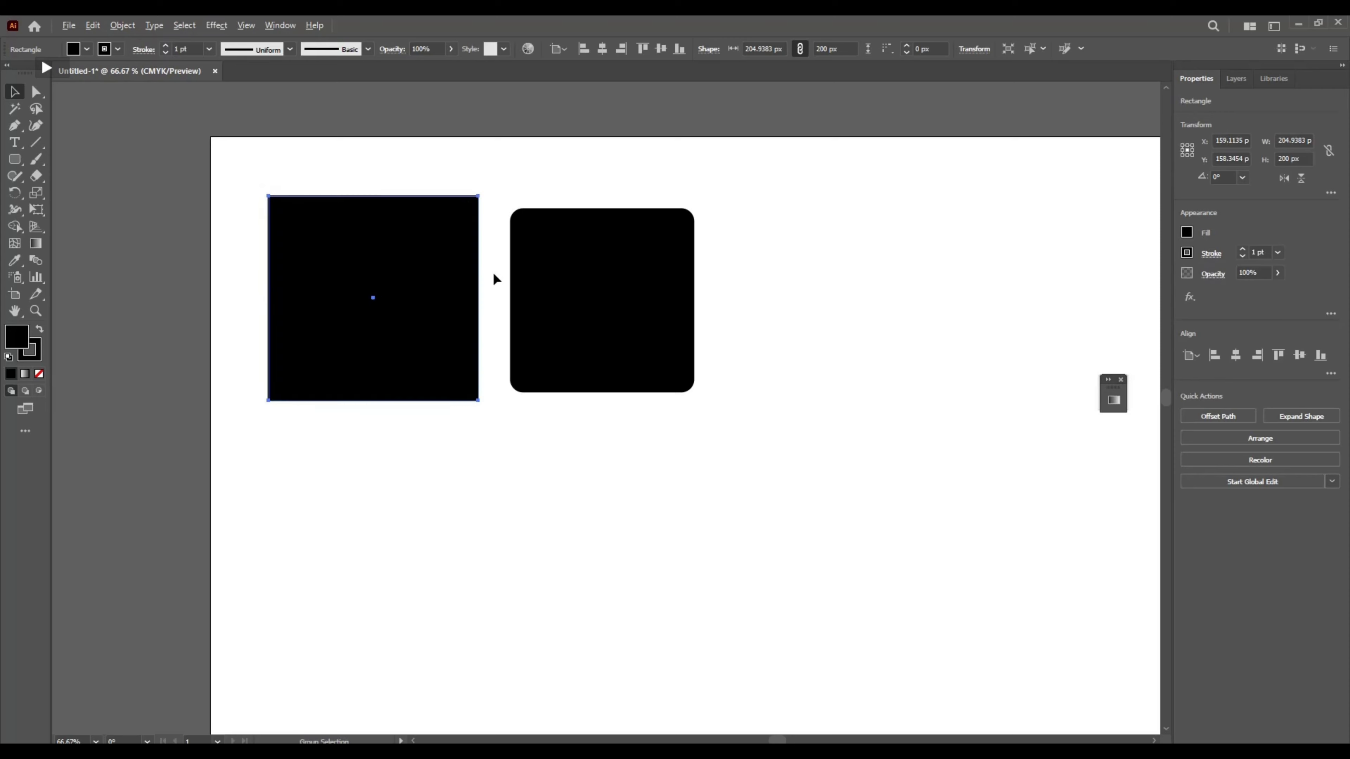
scroll(497, 280, up, 1)
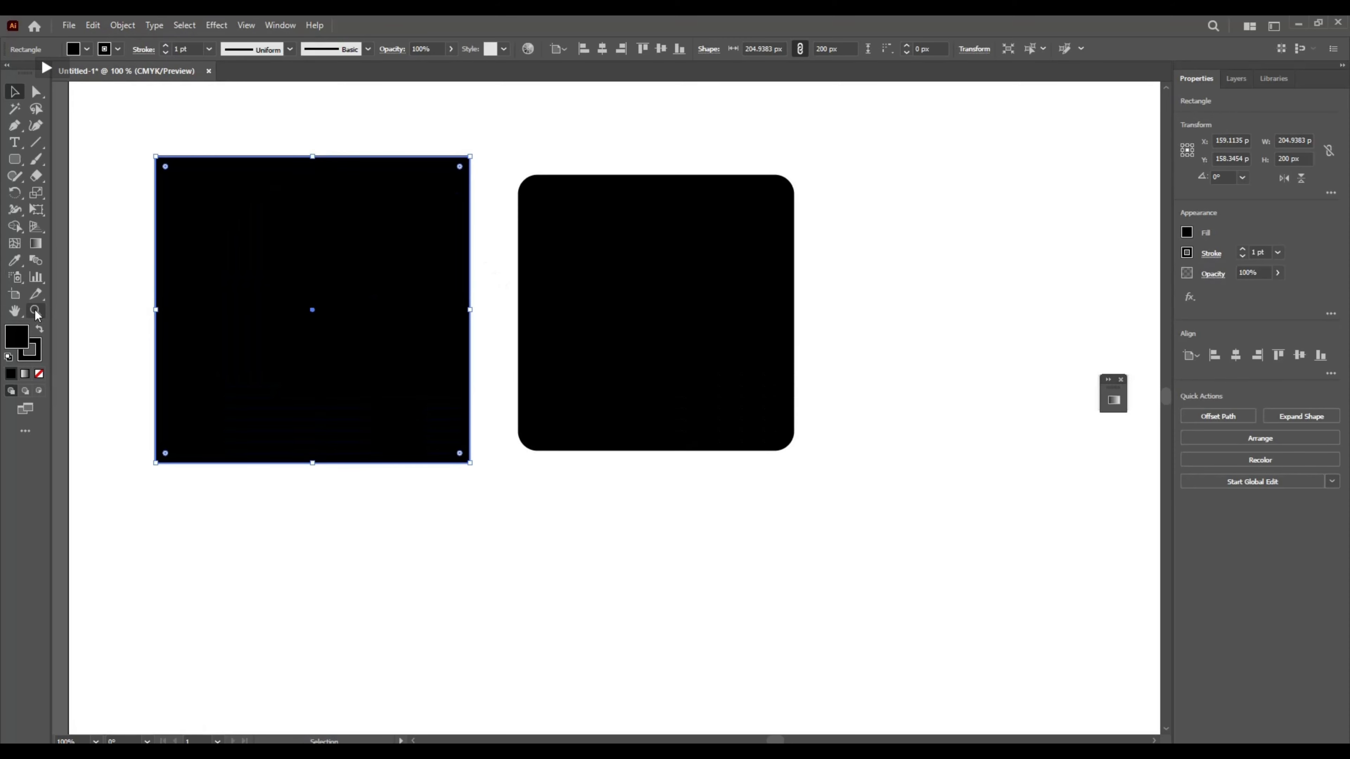
mouse_move(234, 250)
mouse_down()
mouse_move(254, 251)
mouse_move(233, 250)
mouse_up()
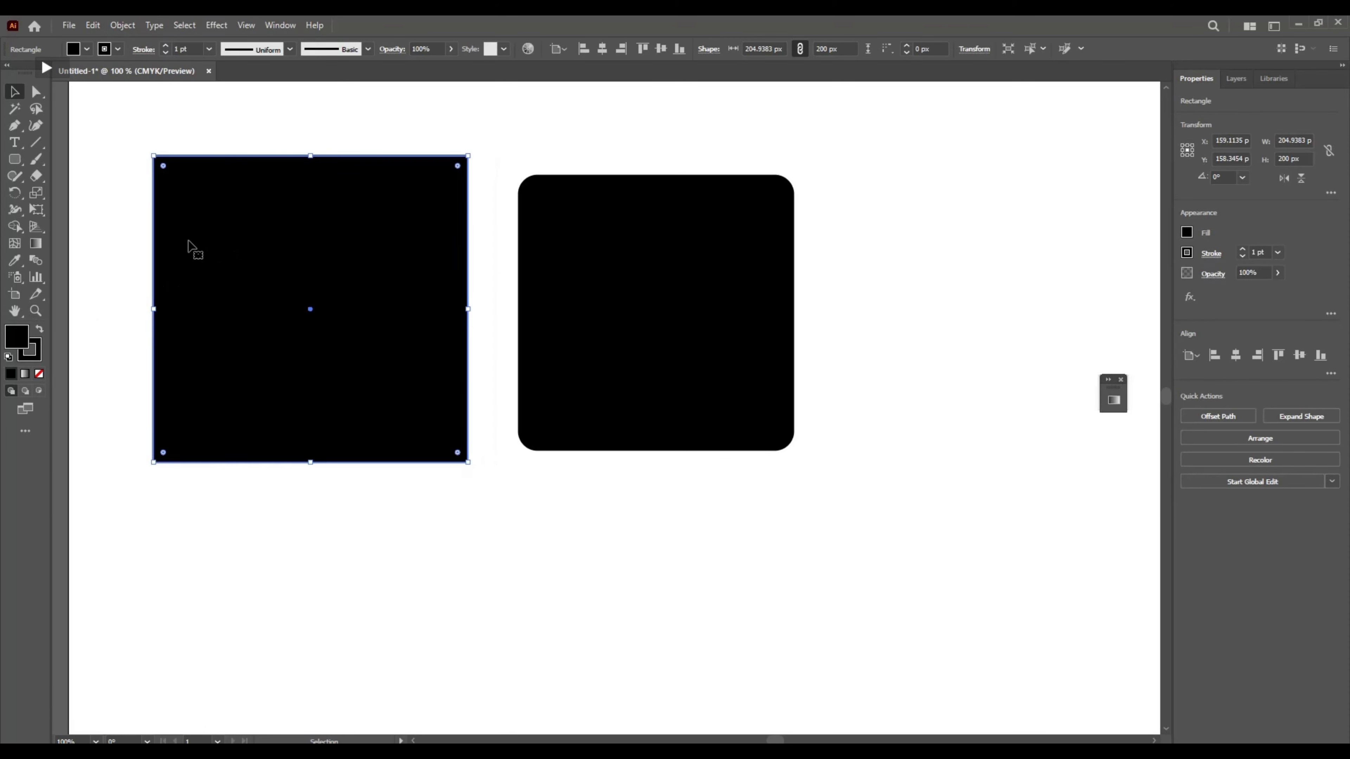
- Open the Smart Guides preferences and close the dialog
click(68, 27)
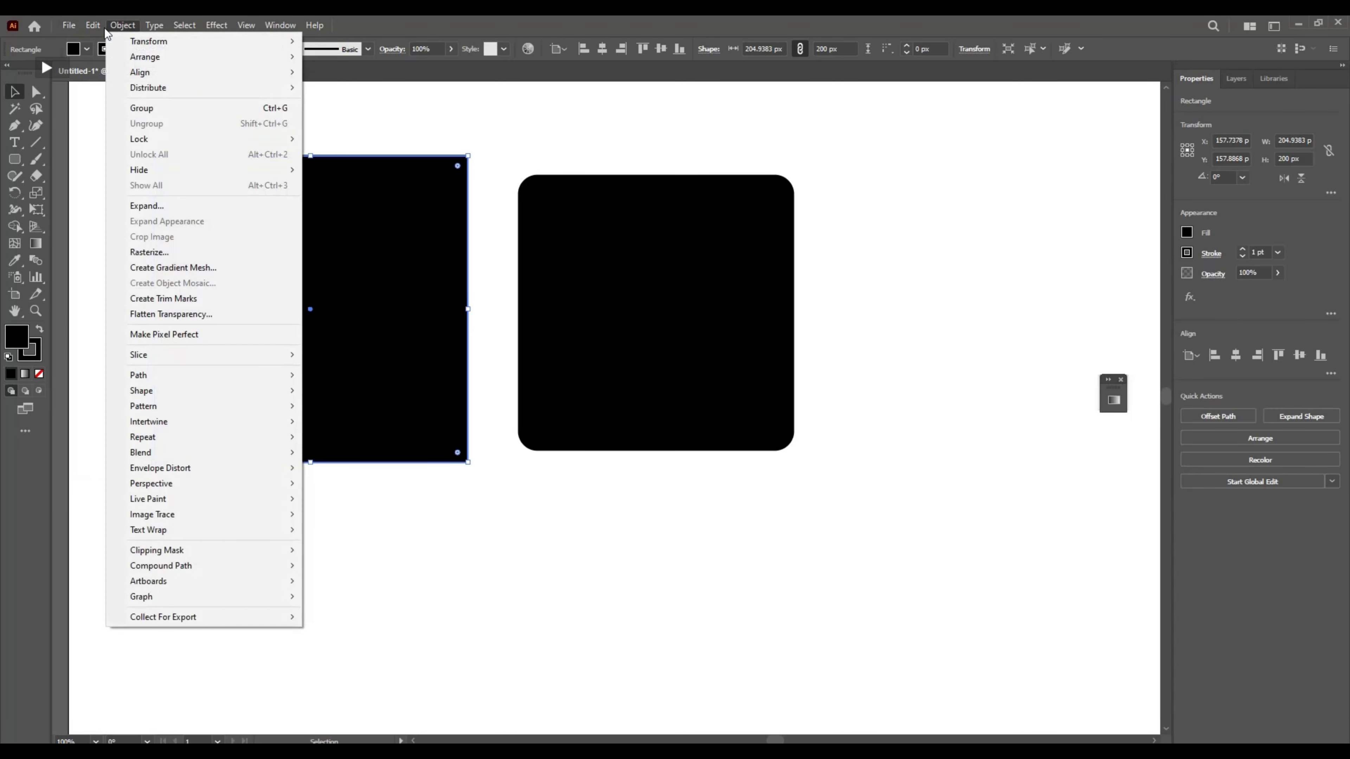
mouse_move(220, 472)
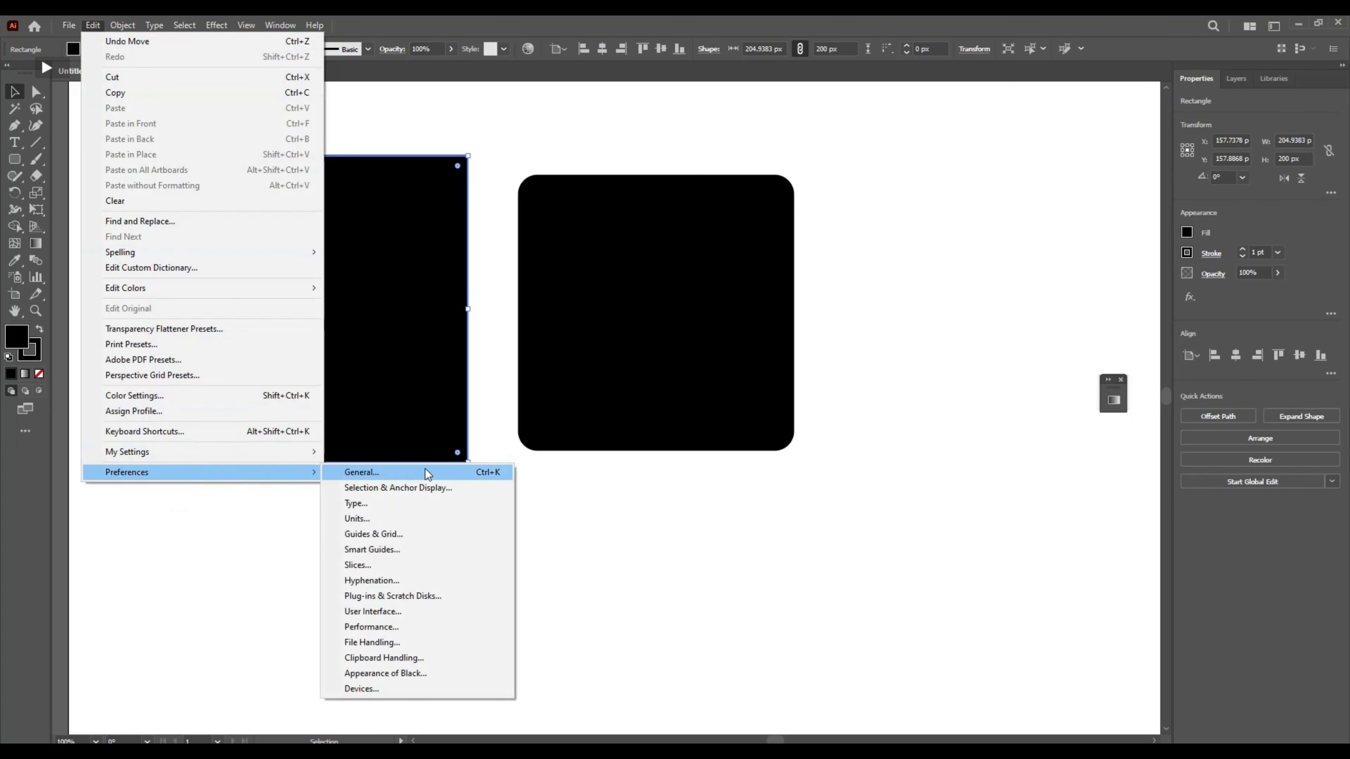
click(391, 550)
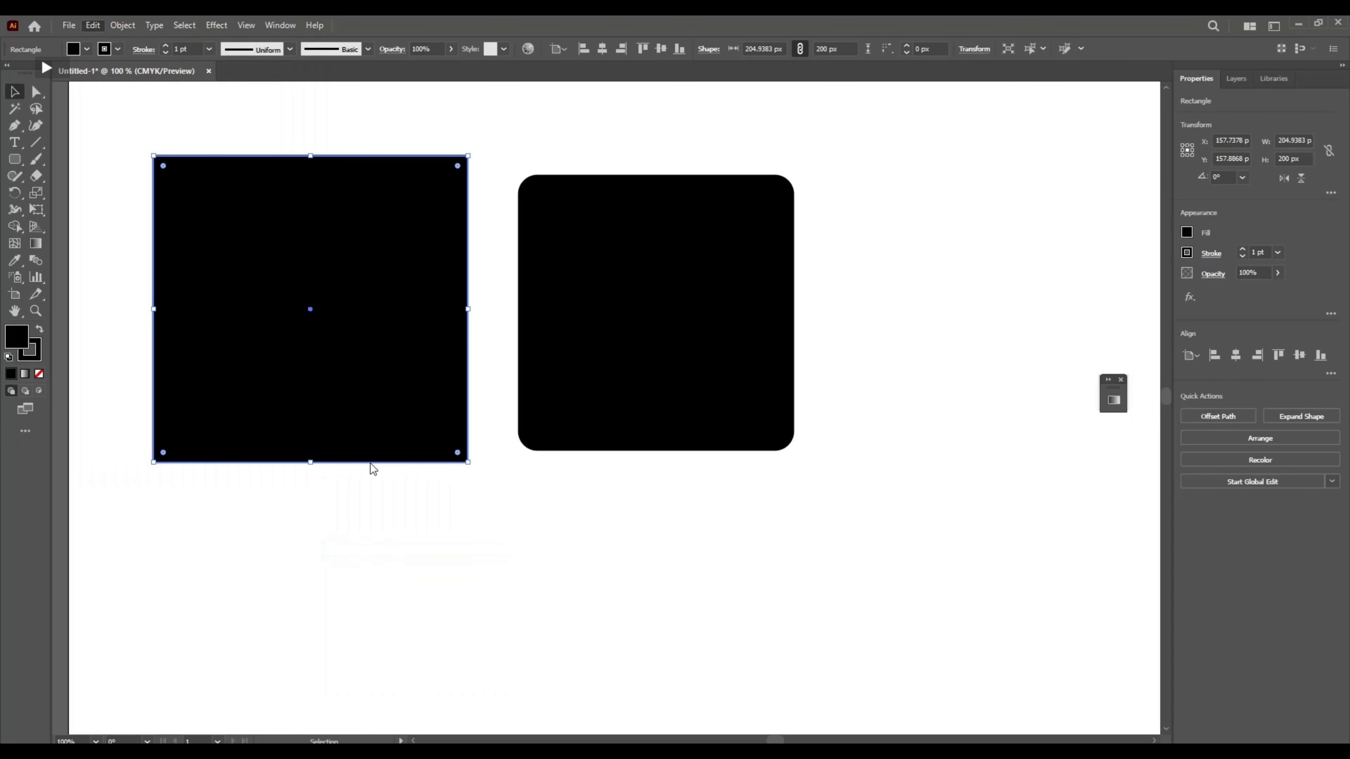
click(813, 606)
- Move the rounded rectangle, undo that move, and reposition it slightly further from the sharp-cornered rectangle, at about X 395, Y 156 px
mouse_move(592, 365)
mouse_down()
mouse_move(609, 370)
mouse_move(591, 369)
mouse_up()
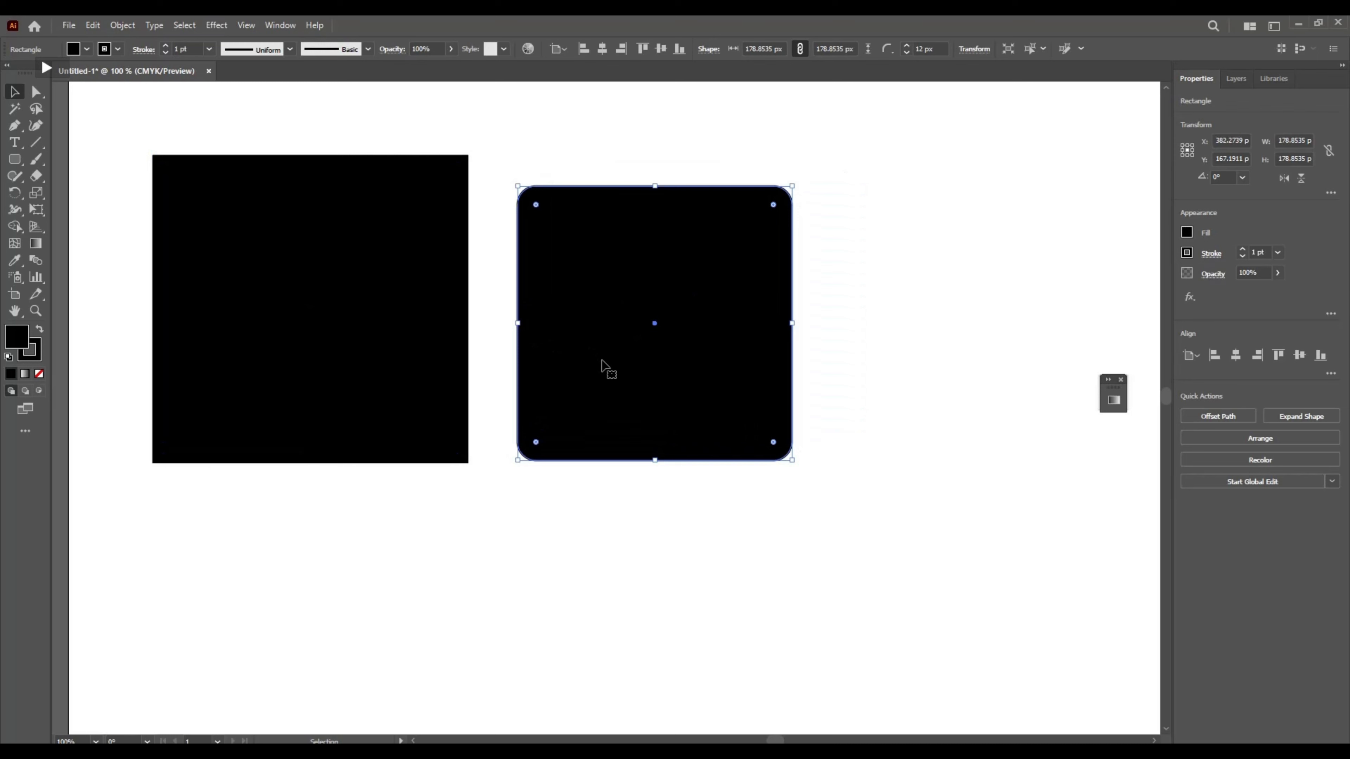
key(ctrl+z)
drag(725, 303, 671, 310)
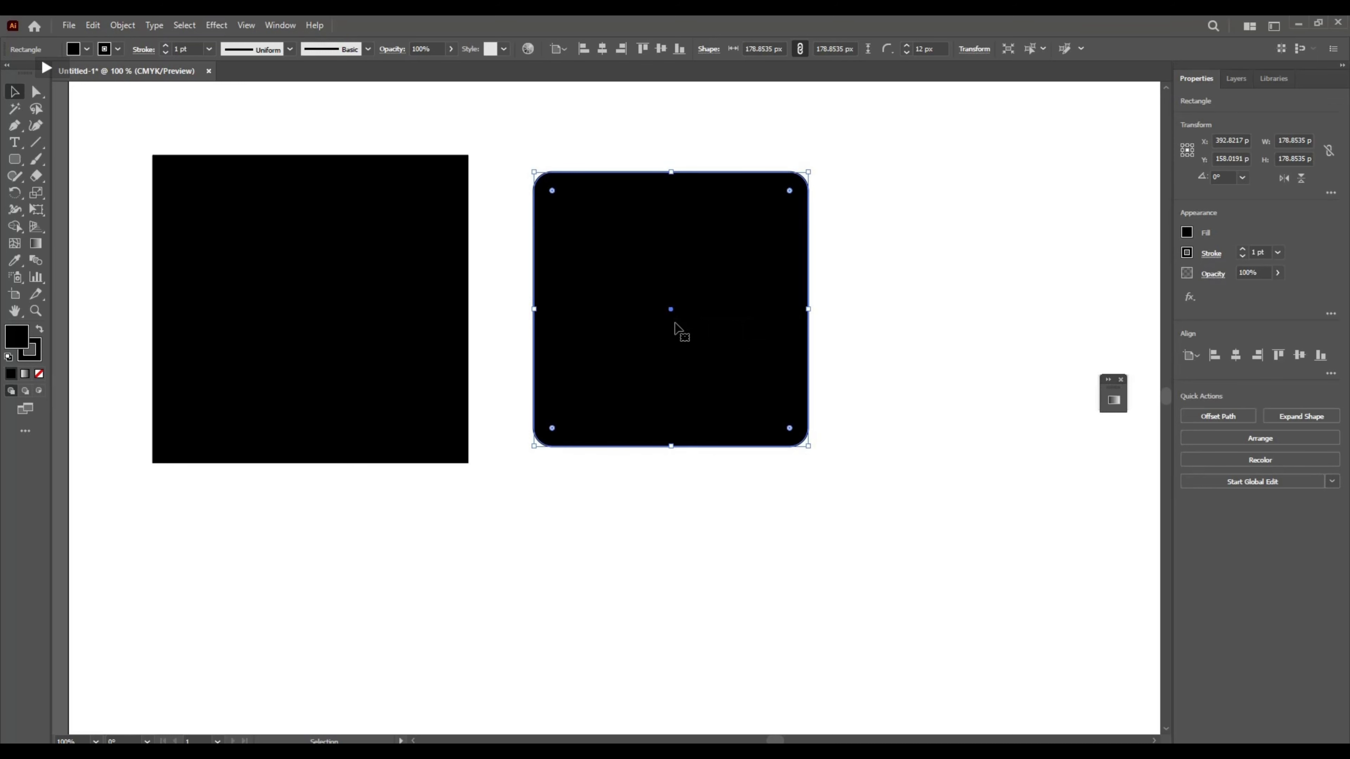
mouse_move(678, 313)
mouse_down()
mouse_move(687, 343)
mouse_move(698, 305)
mouse_move(667, 357)
mouse_move(731, 270)
mouse_move(699, 280)
mouse_move(683, 308)
mouse_up()
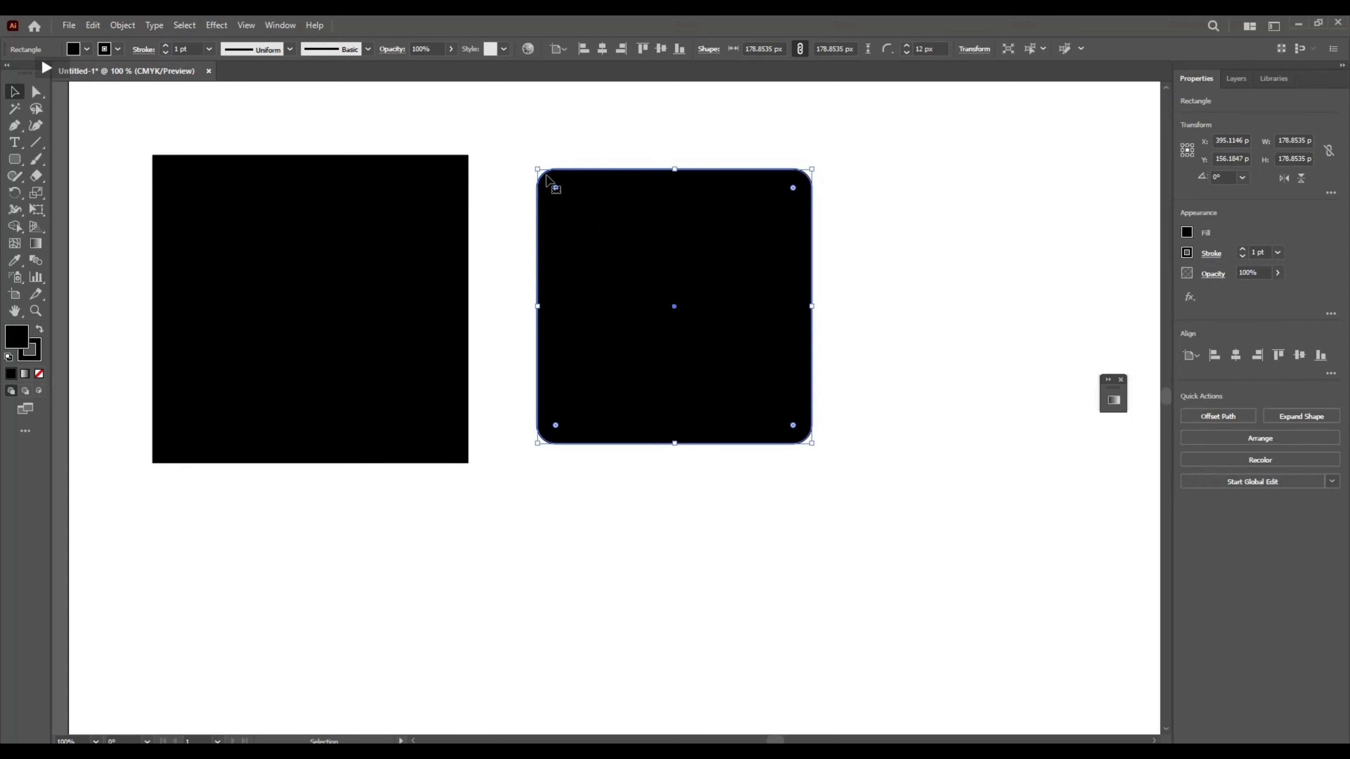
- Resize the sharp-cornered rectangle from its upper-right corner to about 213 × 201 px and deselect it
click(415, 174)
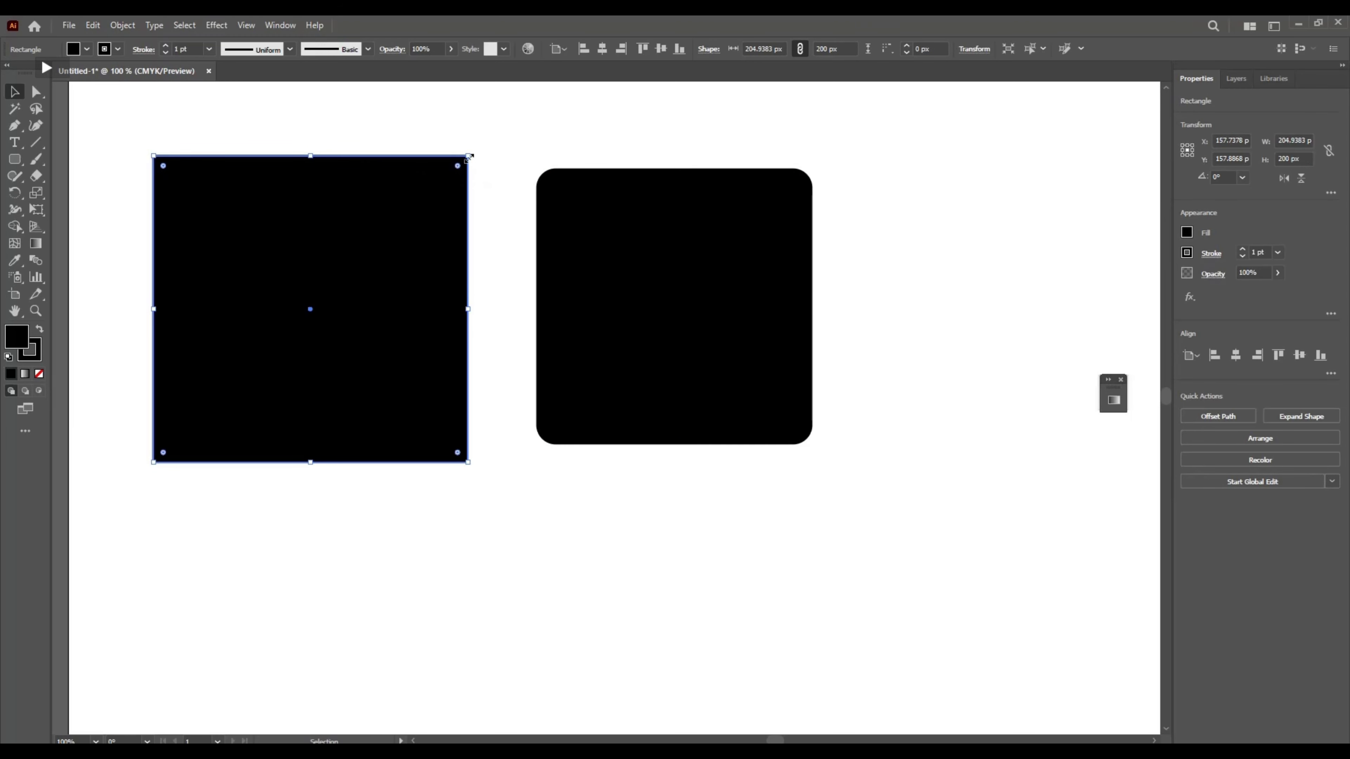
drag(468, 156, 481, 154)
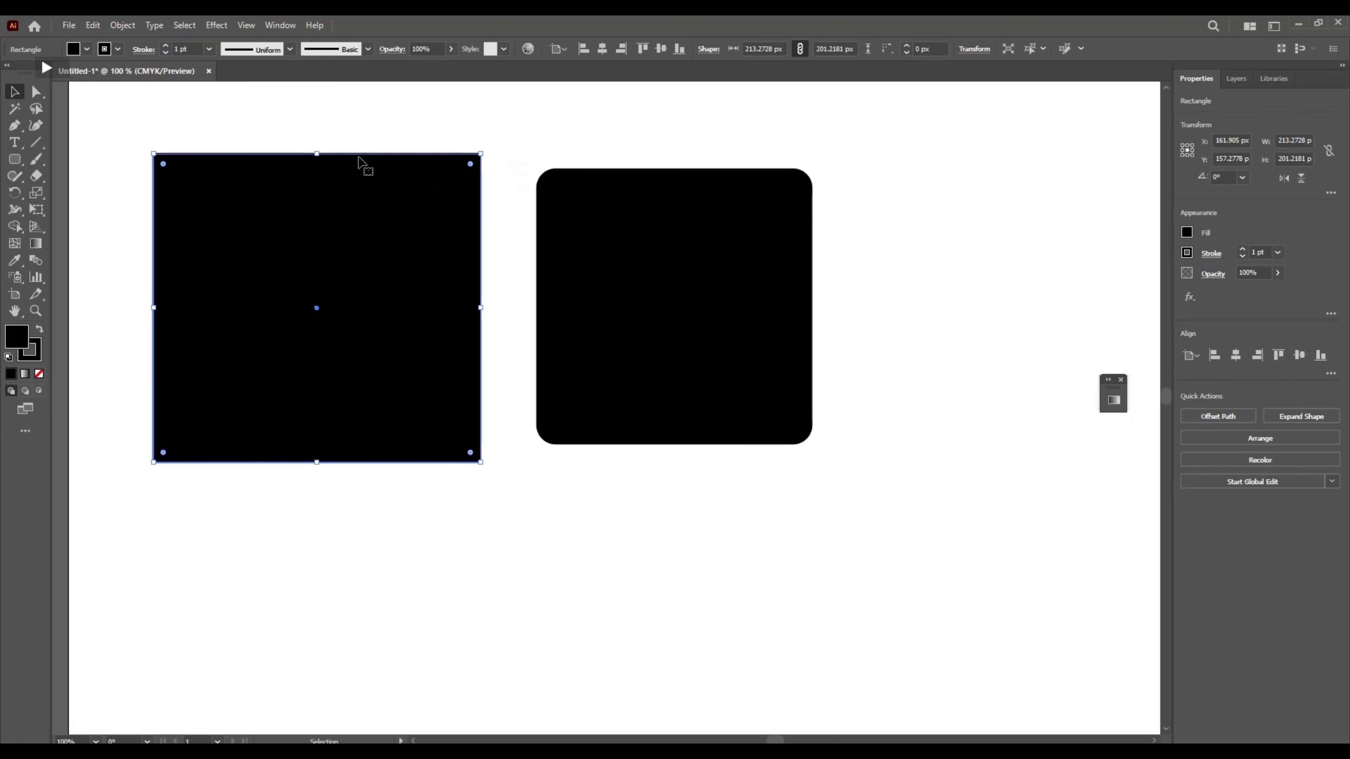
click(139, 139)
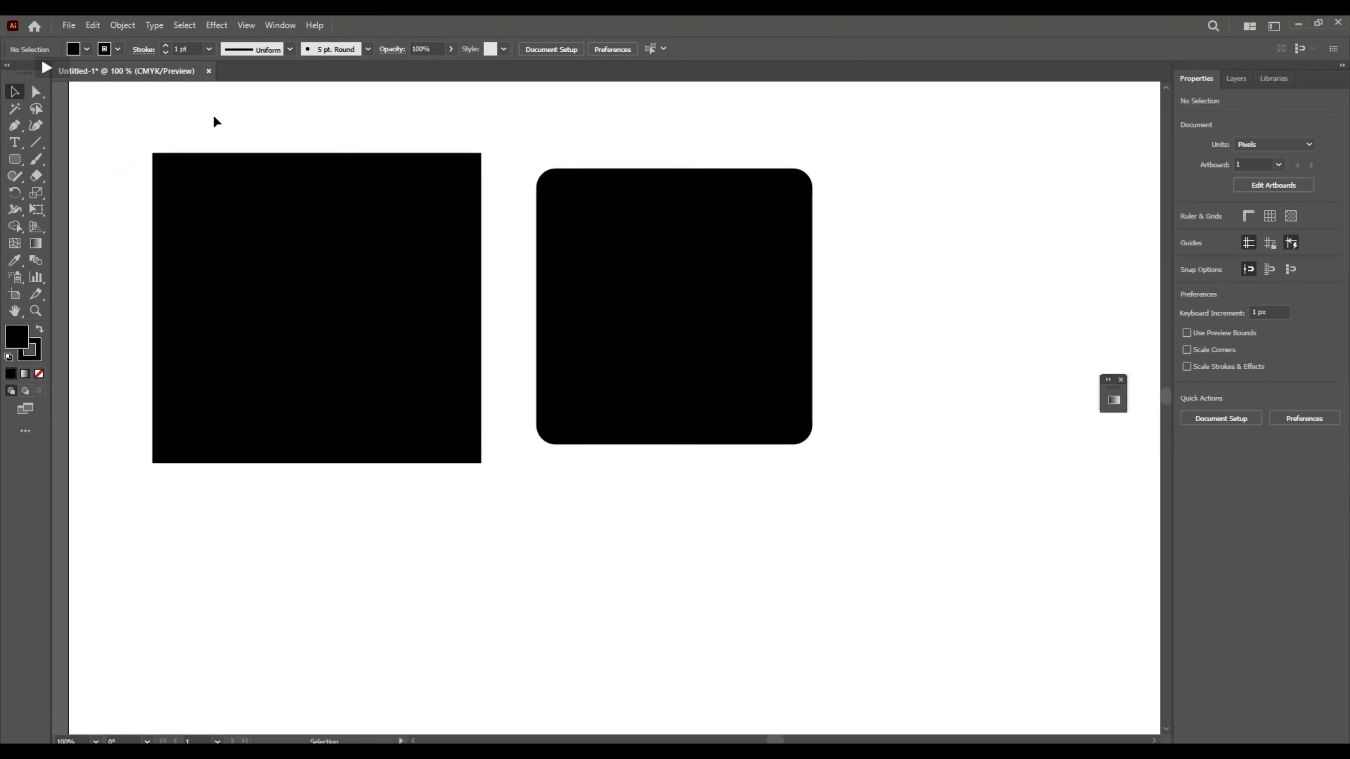
- Increase the rounded rectangle's corner radius to about 15 px with its corner widget and deselect it
click(659, 205)
drag(556, 189, 617, 255)
click(567, 142)
click(542, 153)
- Shift the rounded rectangle slightly toward the other rectangle and enlarge its corner radius to about 58 px
scroll(620, 183, up, 2)
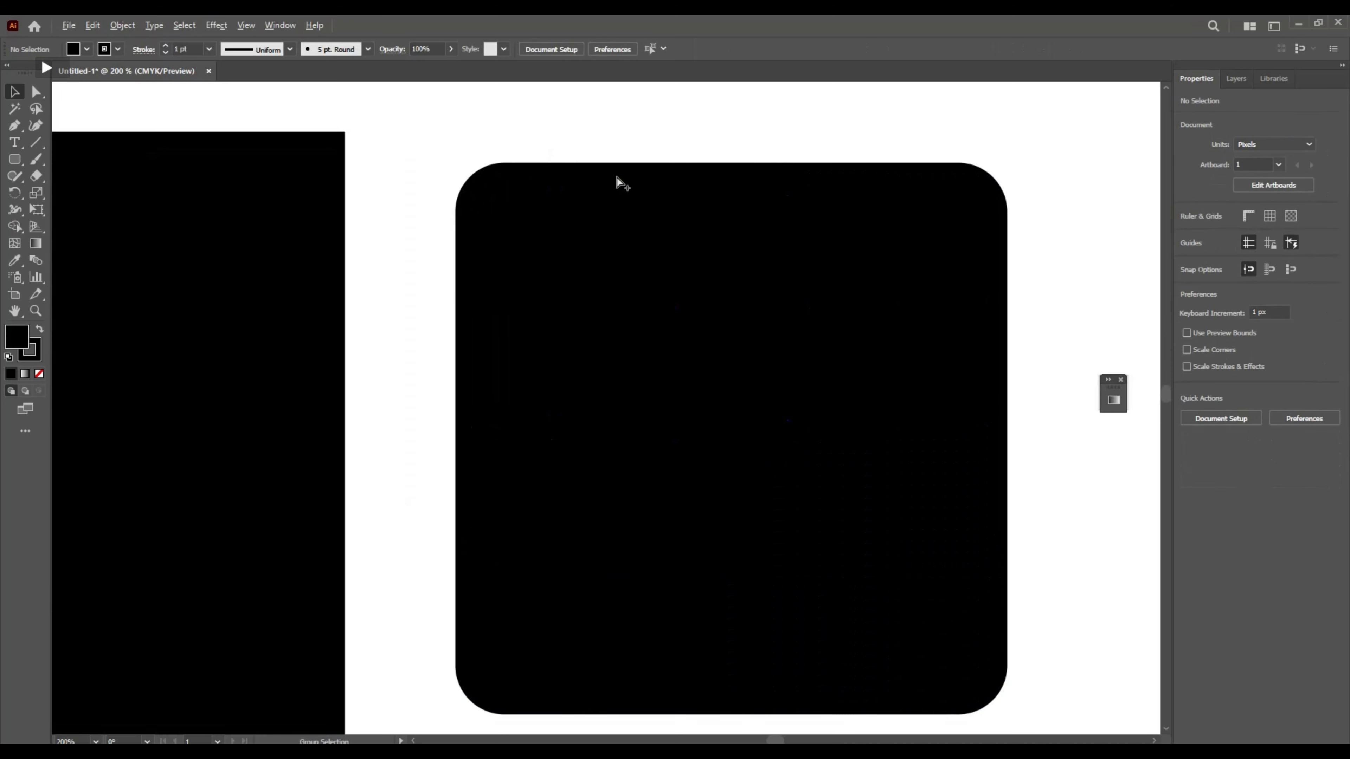
drag(651, 301, 628, 303)
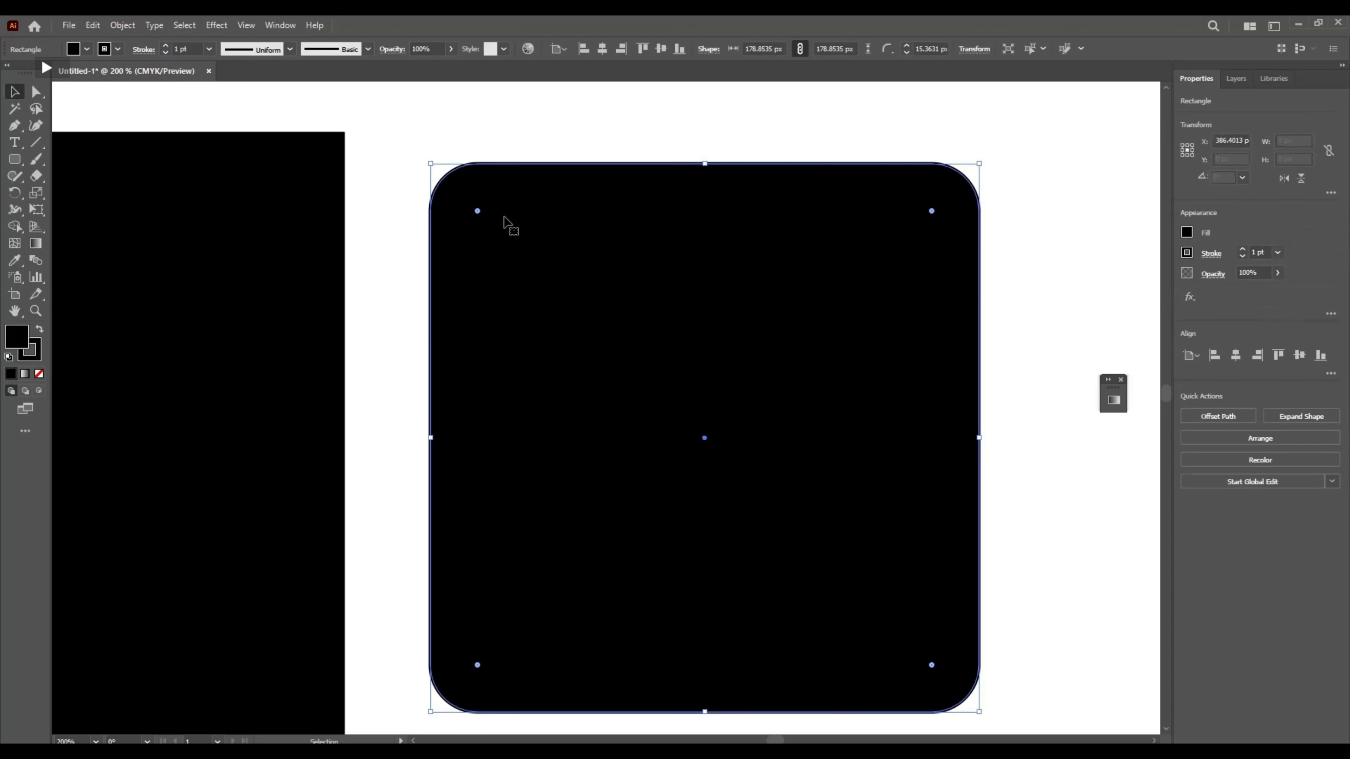
drag(485, 218, 617, 336)
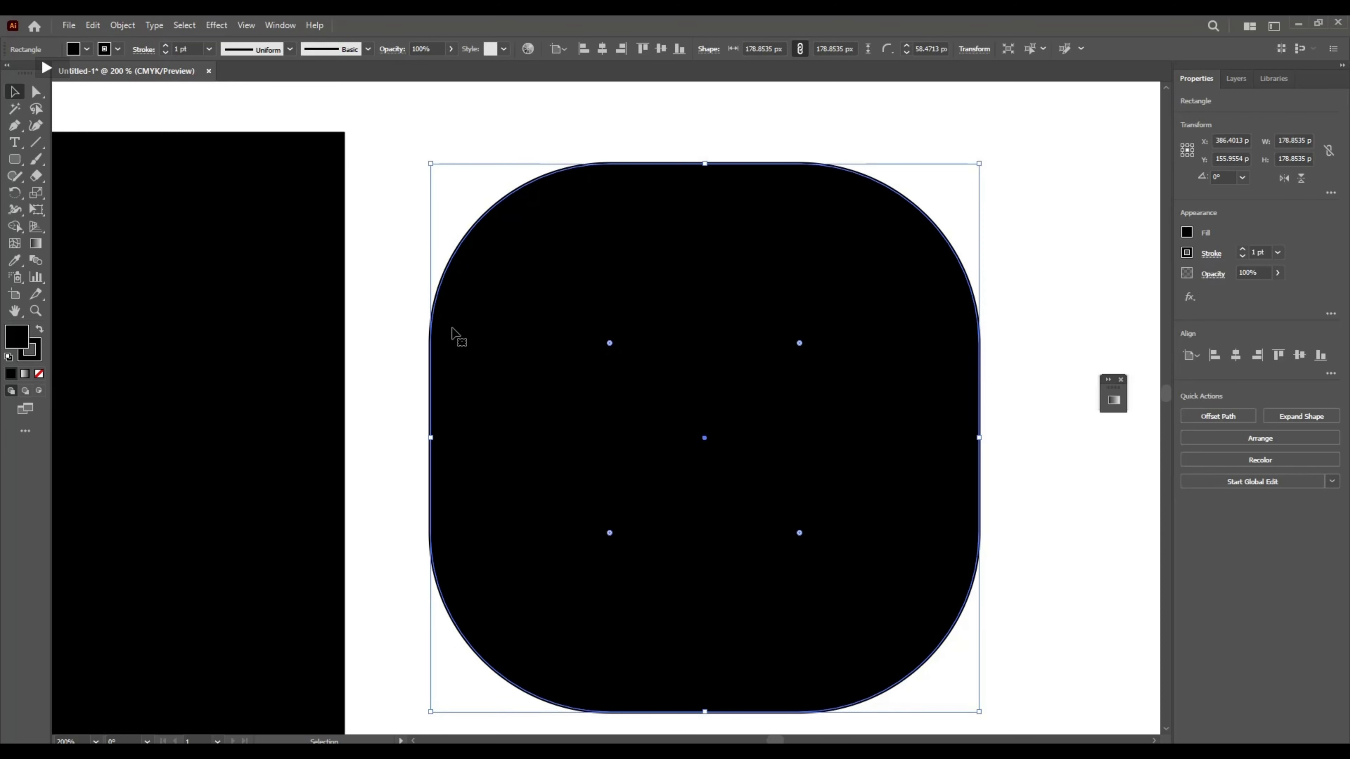
click(378, 251)
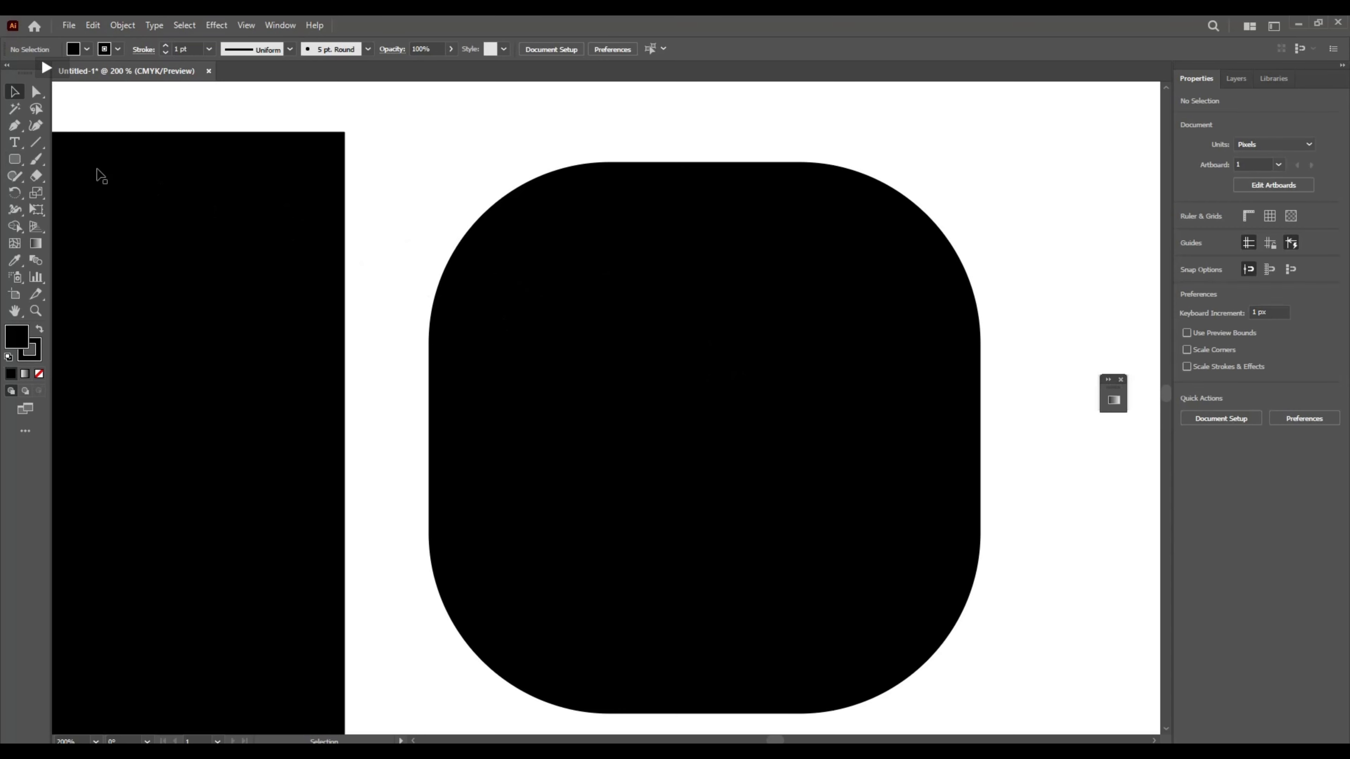
- Nudge the rounded shape right and, with Direct Selection, pull its upper-left side anchor point over the rectangle to about X 177, Y 133 px
click(747, 383)
mouse_move(744, 409)
mouse_down()
mouse_move(719, 434)
mouse_move(735, 412)
mouse_up()
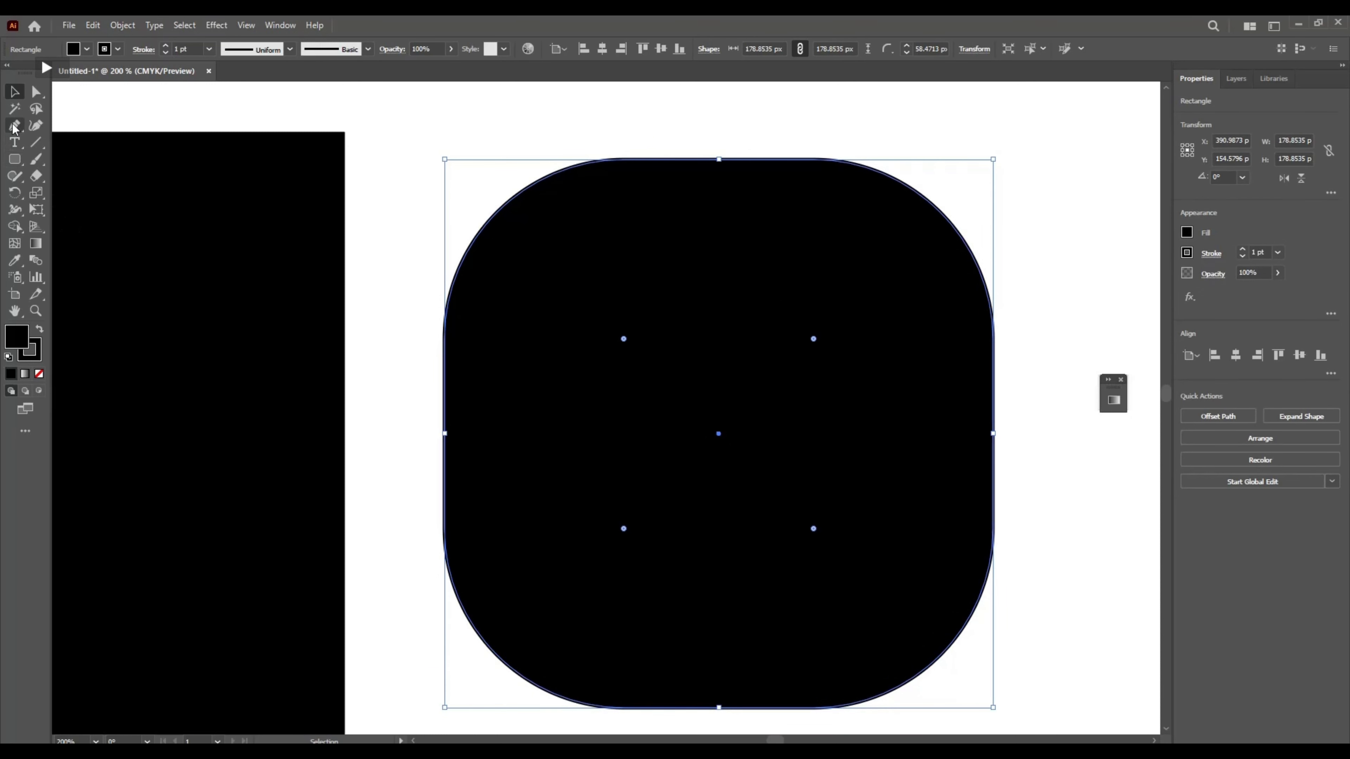
click(36, 91)
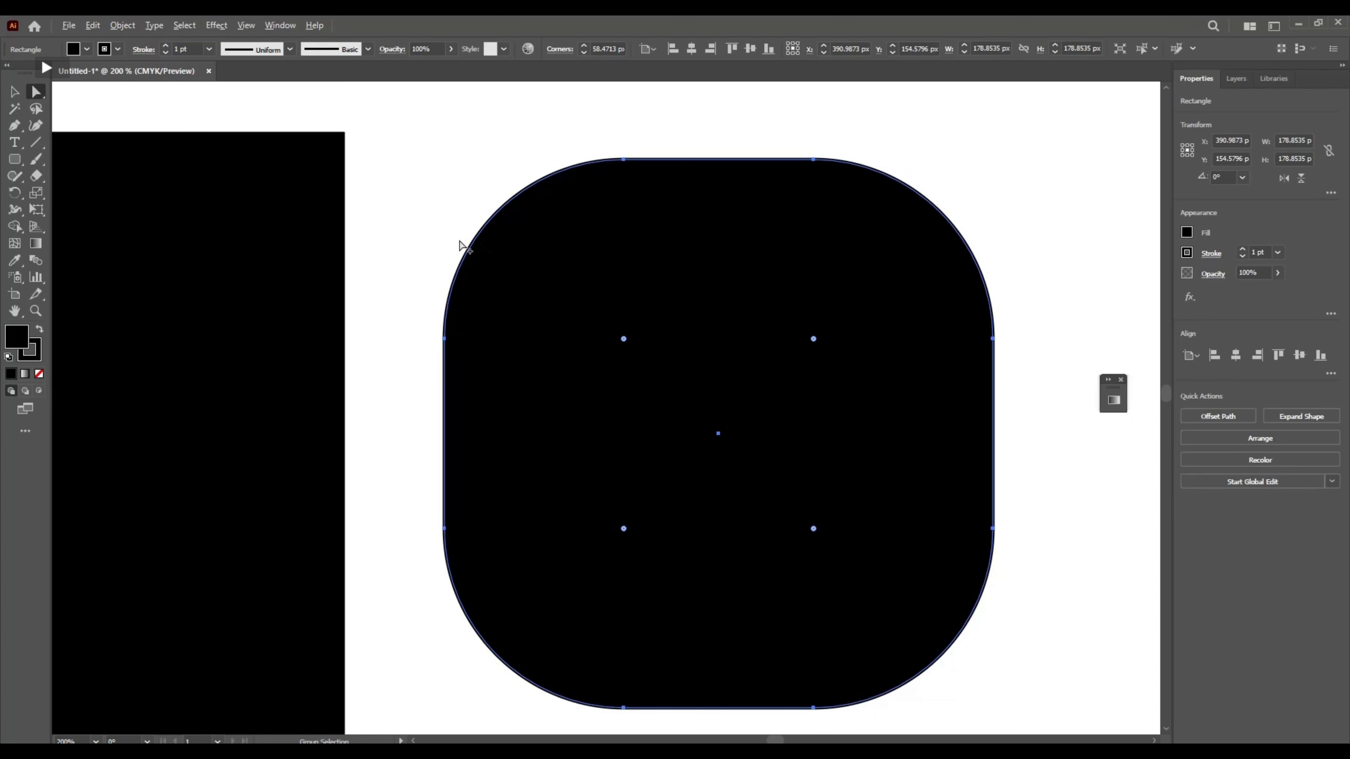
alt+scroll(488, 261, down, 1)
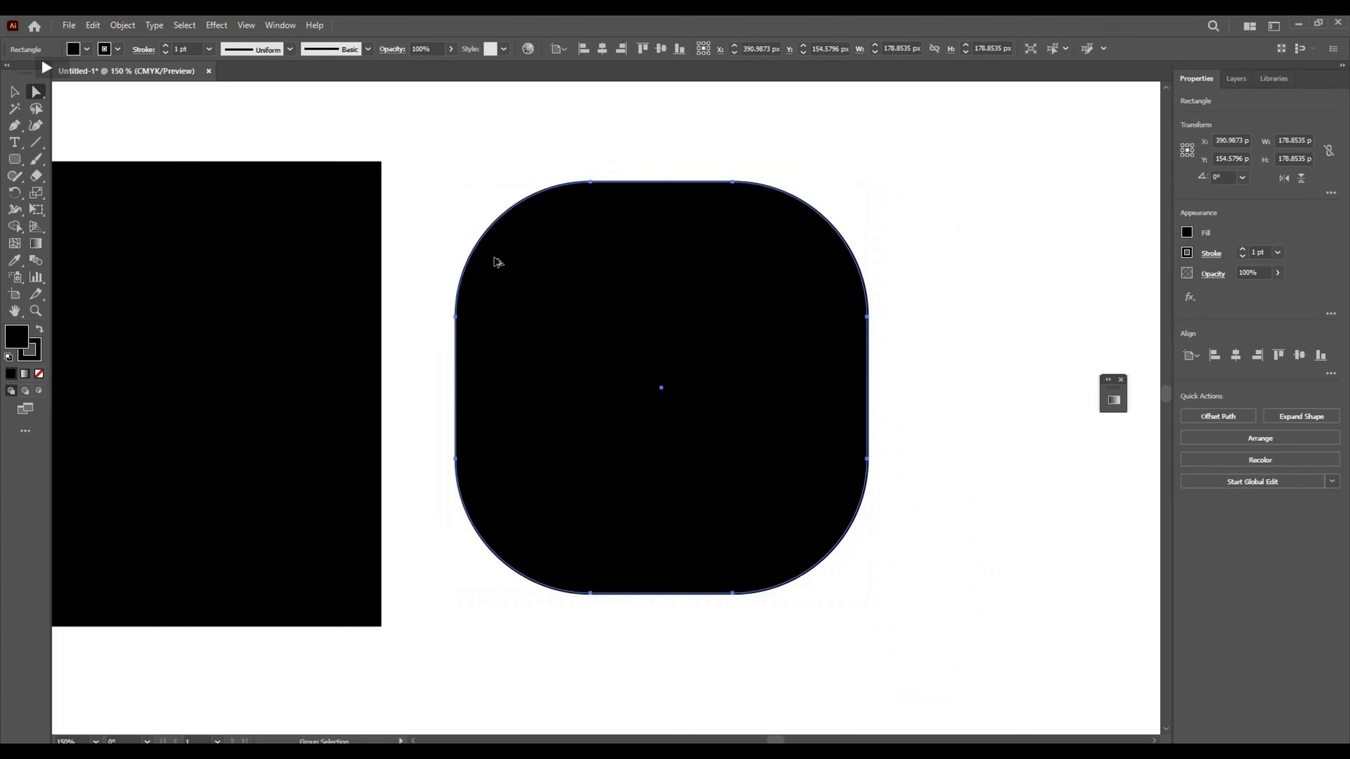
drag(460, 158, 847, 340)
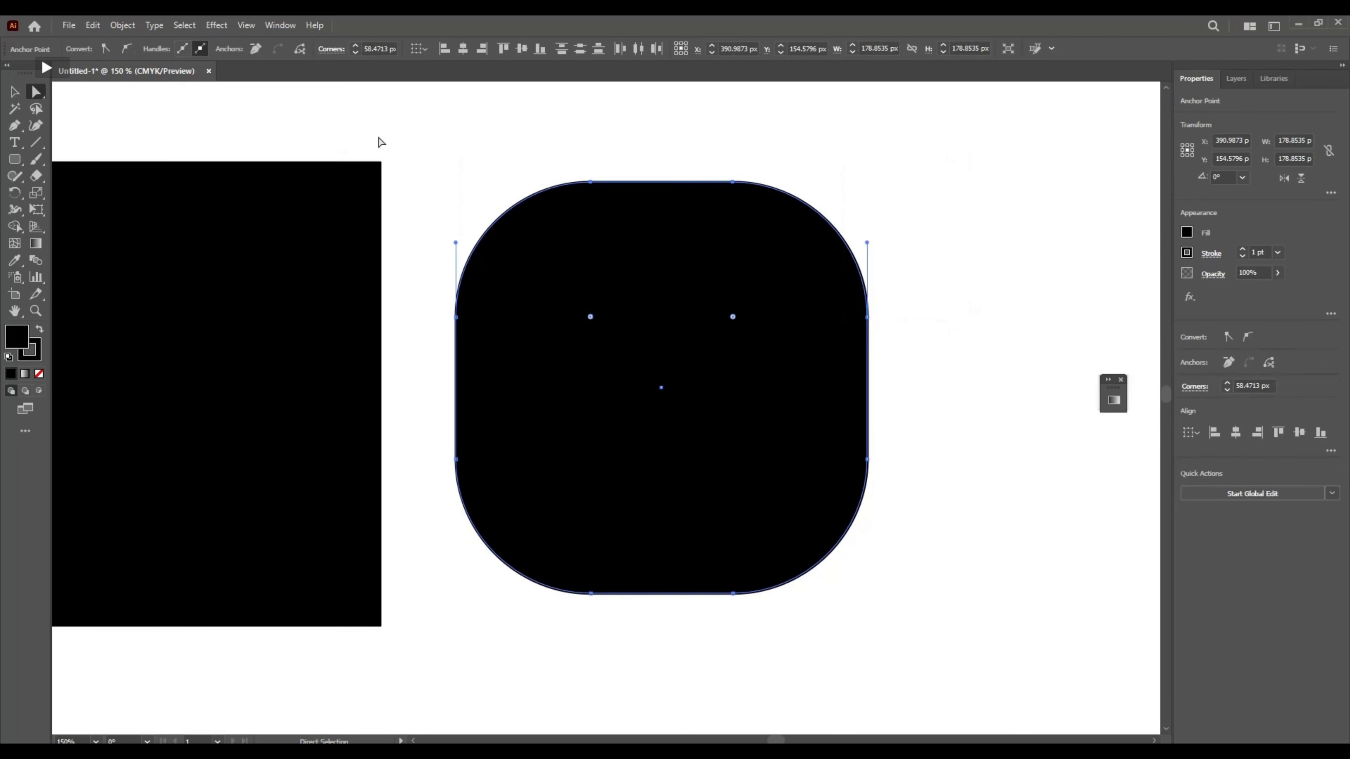
drag(457, 319, 251, 352)
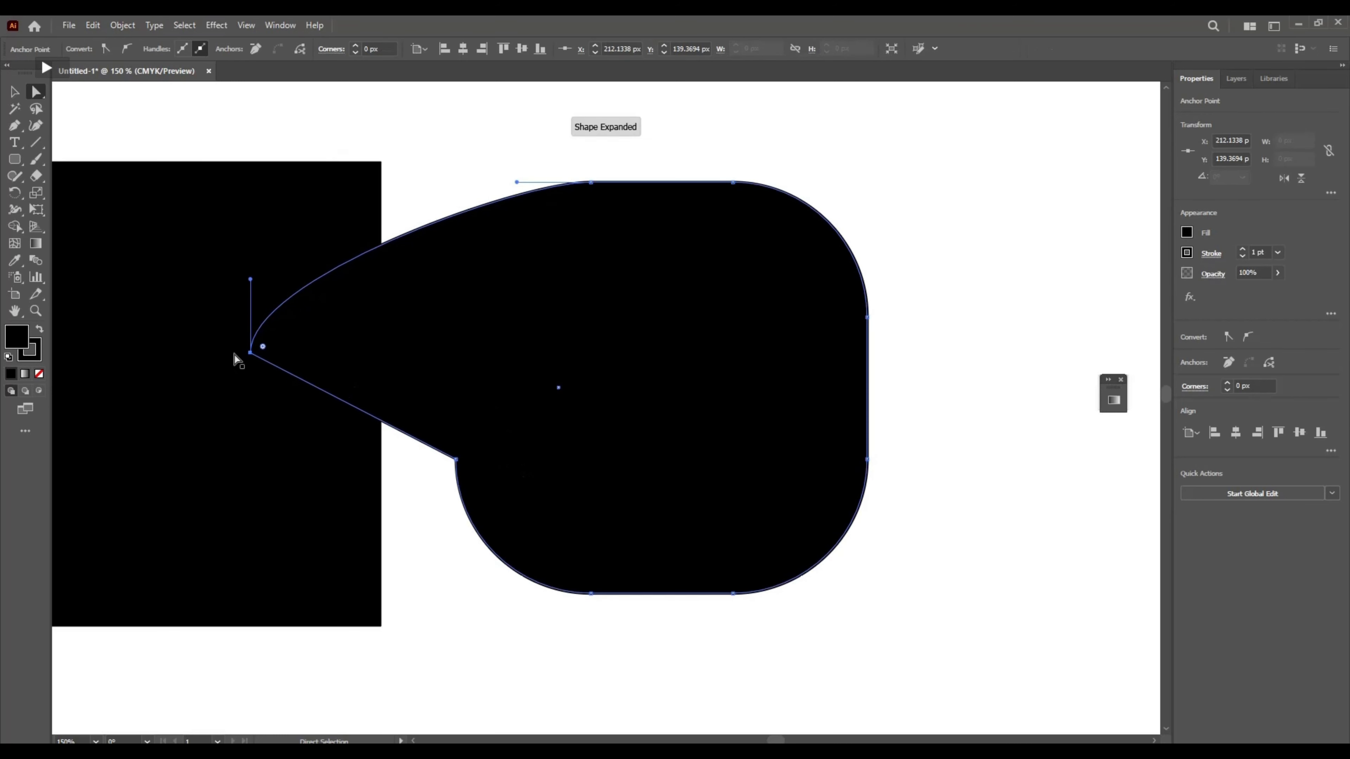
drag(250, 353, 170, 341)
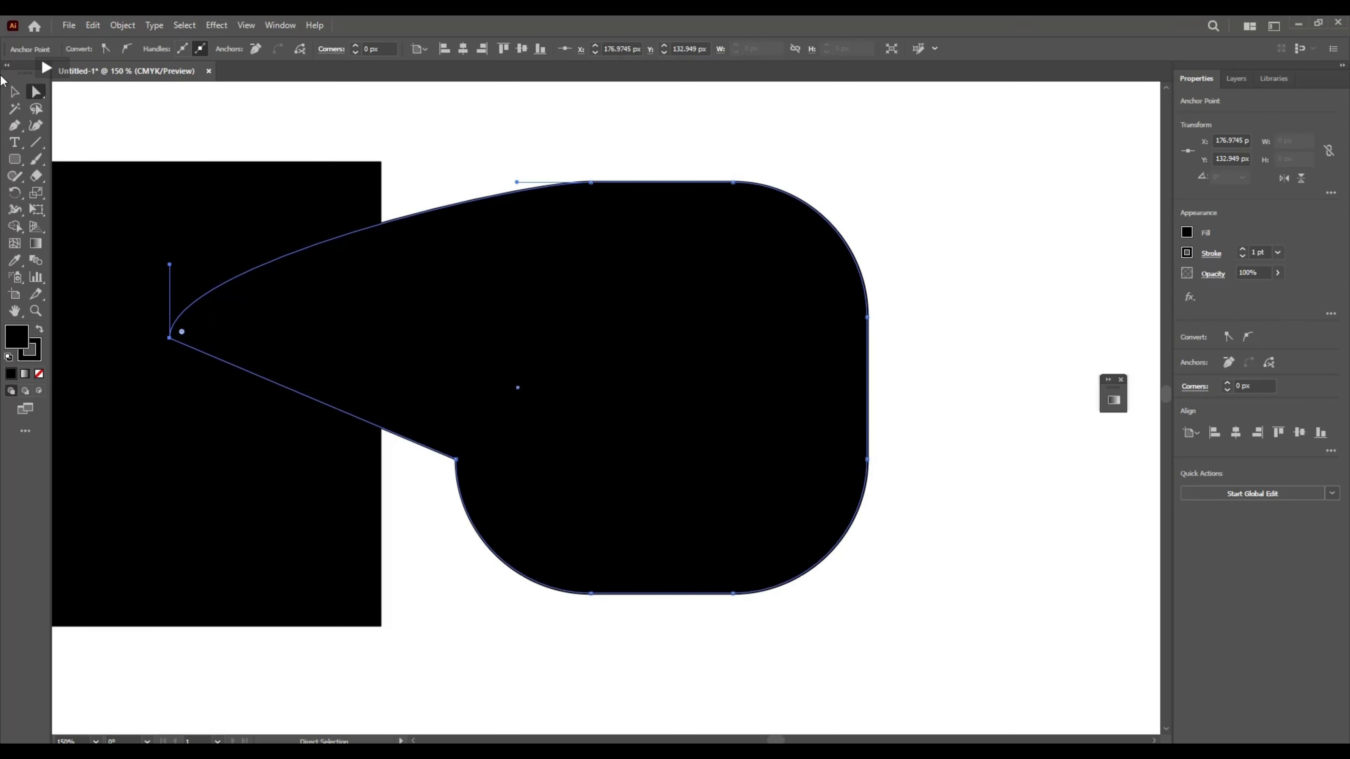
- Move the whole distorted shape clear of the black rectangle with the Selection tool and deselect it
click(13, 94)
drag(597, 334, 823, 323)
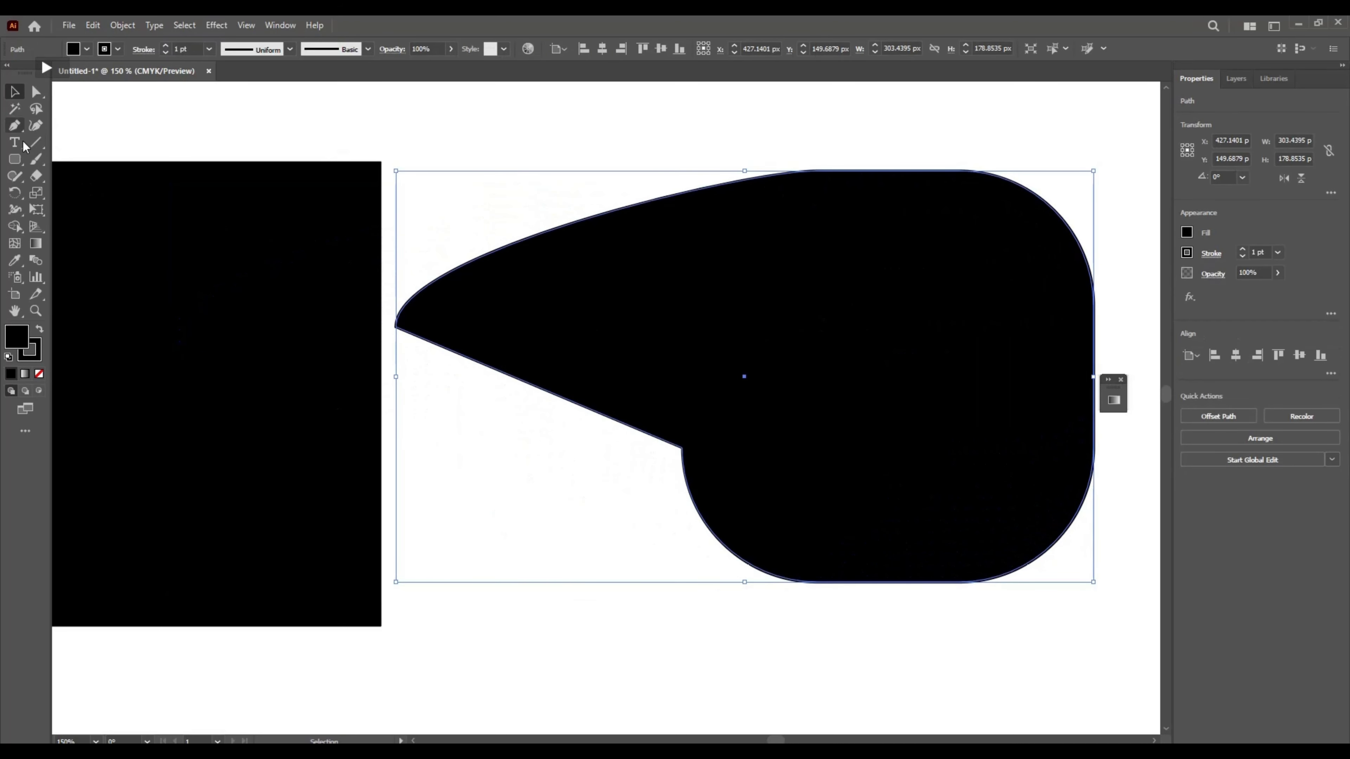
scroll(659, 691, right, 5)
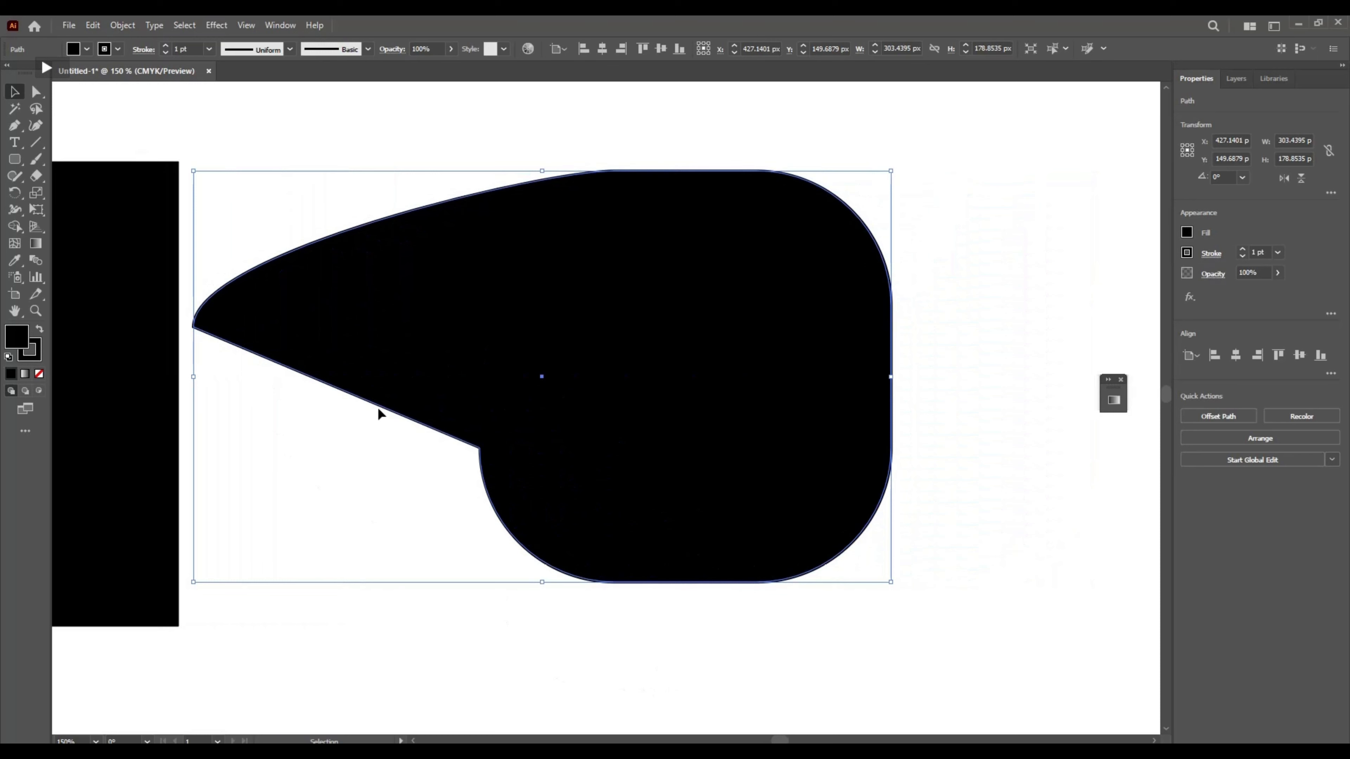
click(919, 243)
drag(750, 146, 980, 441)
click(331, 181)
- With Direct Selection, shift the shape slightly right and pull its upper-right side anchor point out to about X 694, Y 62 px
click(36, 91)
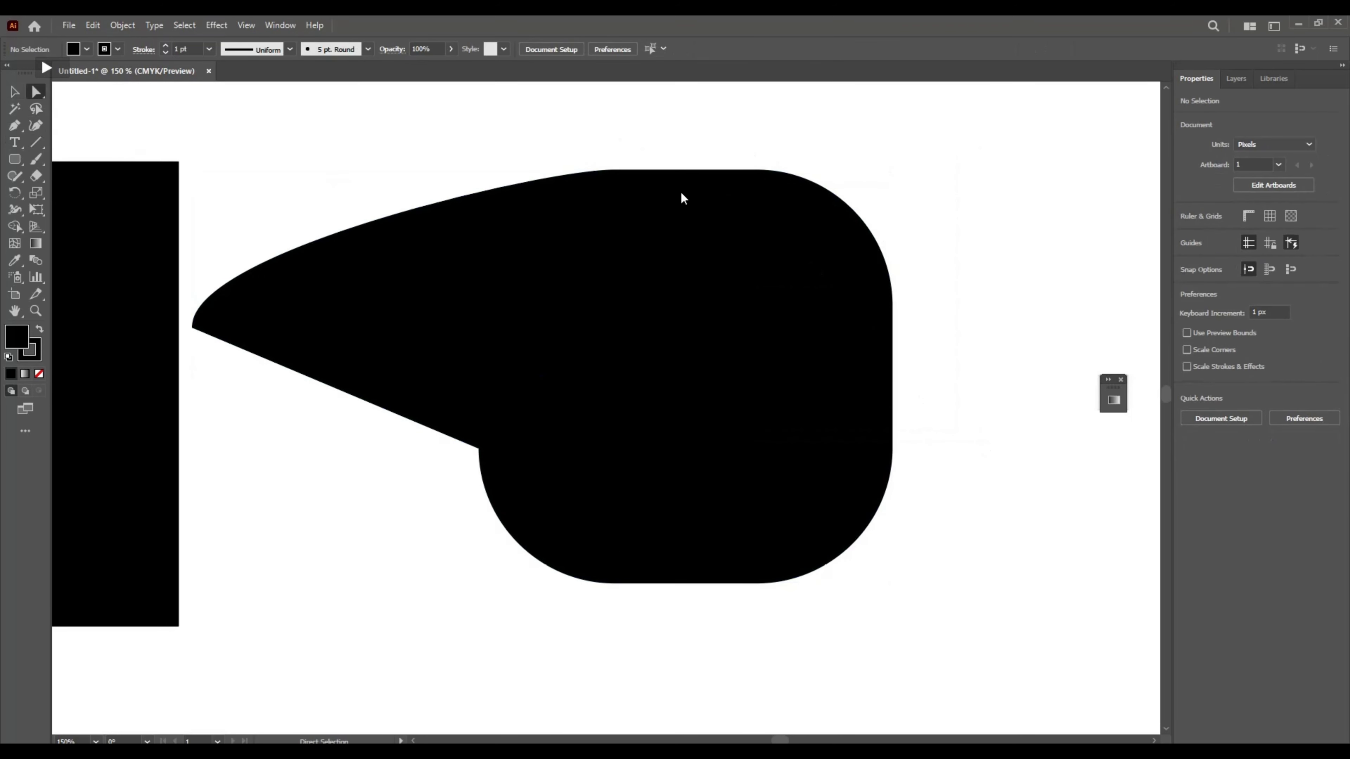
drag(729, 133, 958, 401)
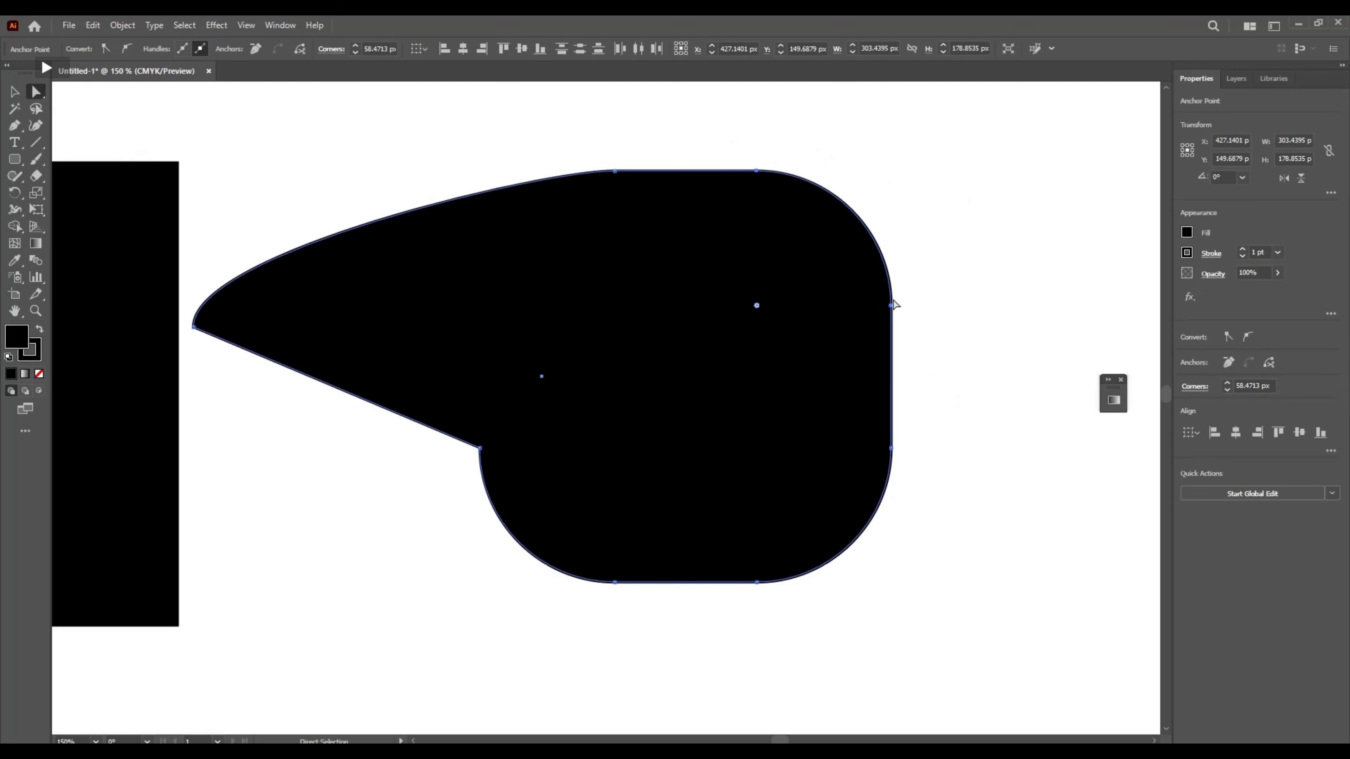
drag(893, 311, 920, 314)
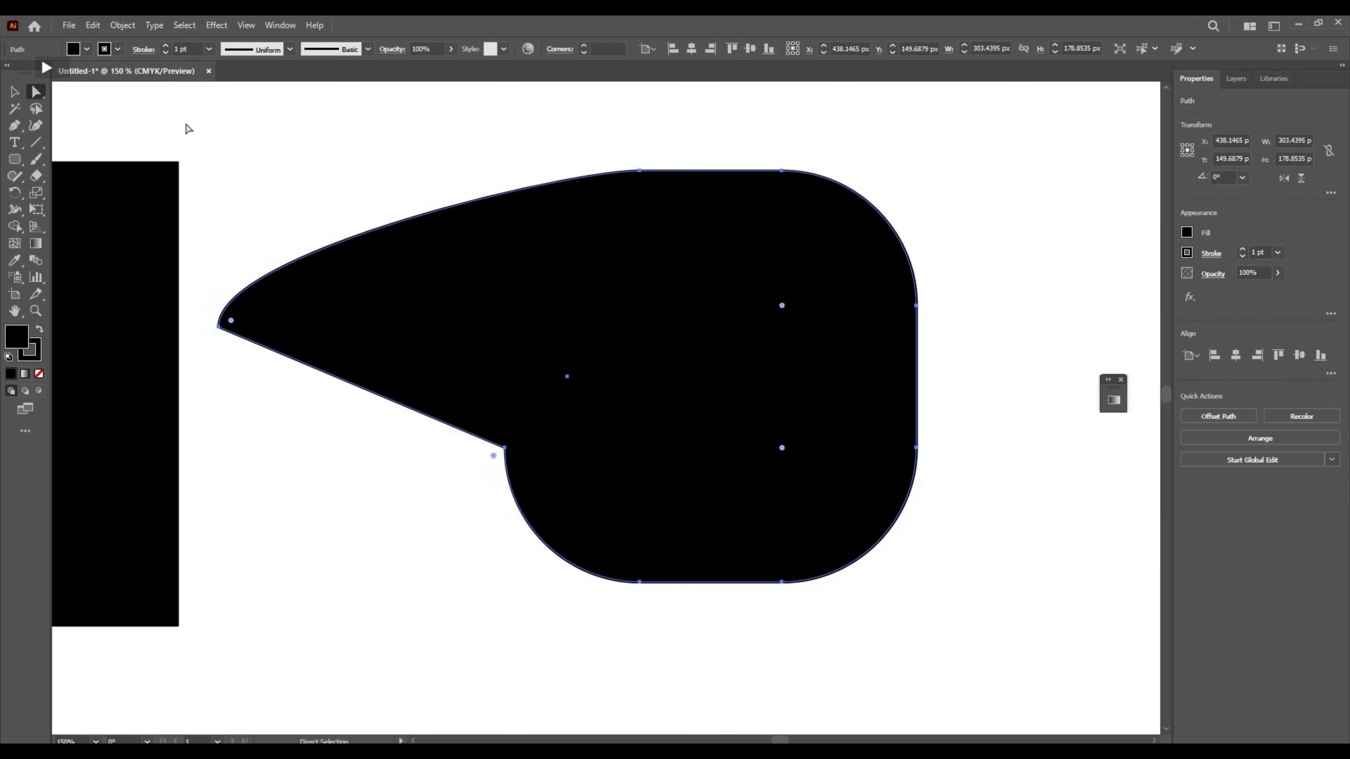
drag(738, 140, 1040, 378)
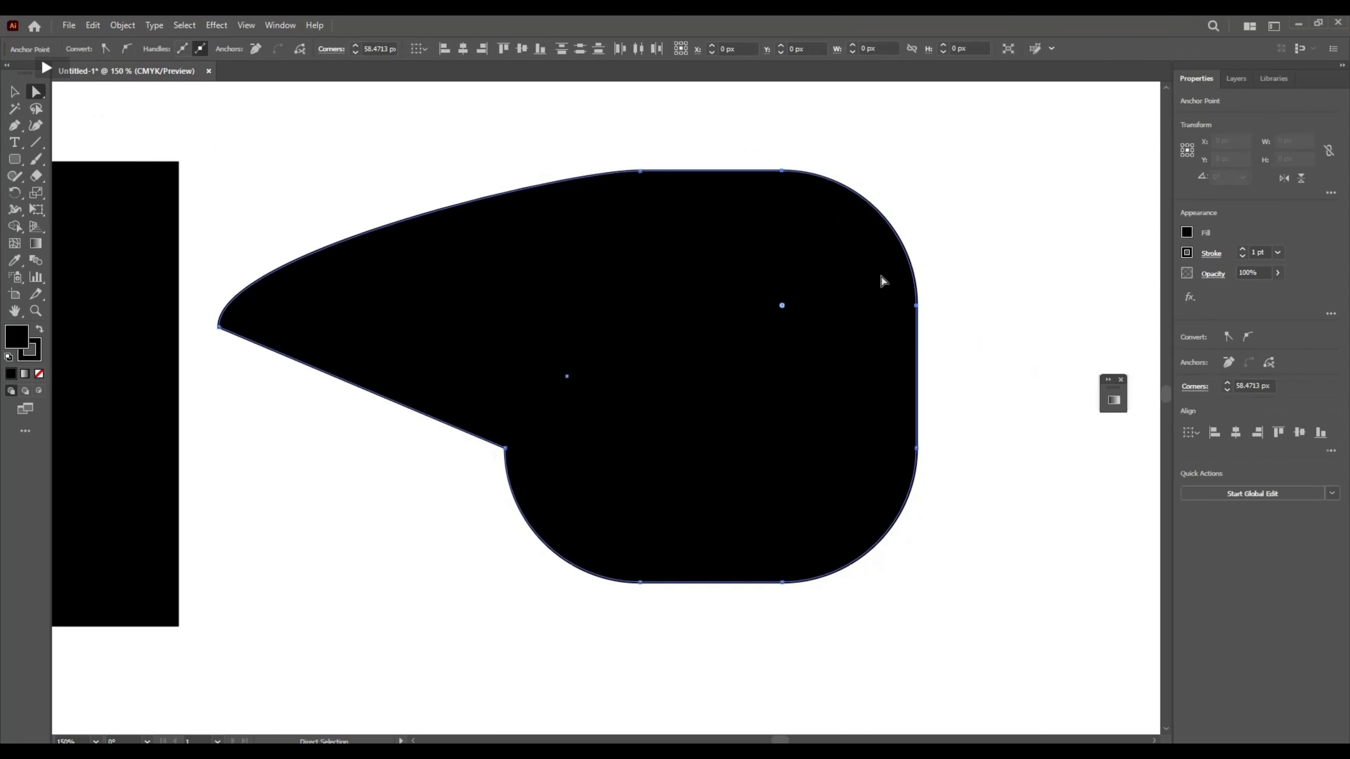
drag(781, 306, 530, 174)
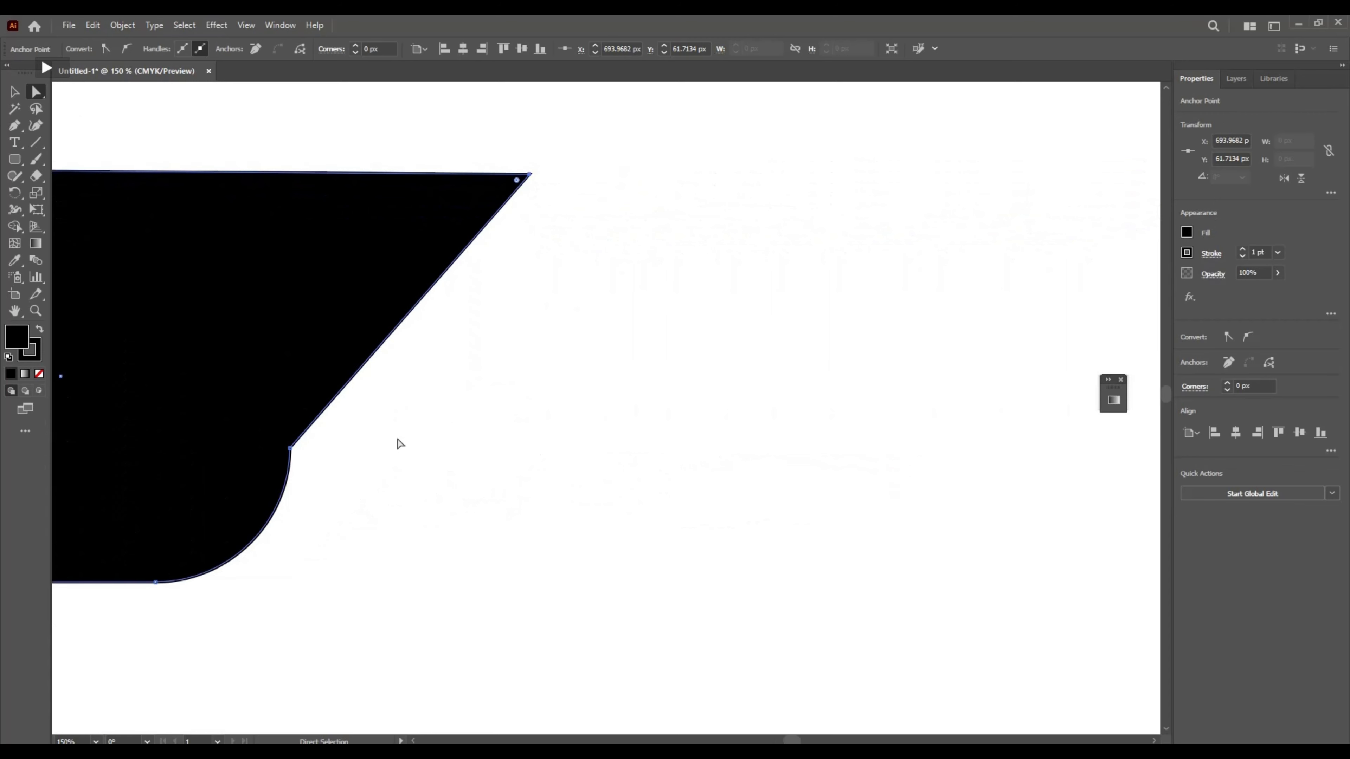
- Move the whole distorted shape slightly right and down with the Selection tool, then deselect it
scroll(431, 467, right, 3)
scroll(431, 467, left, 8)
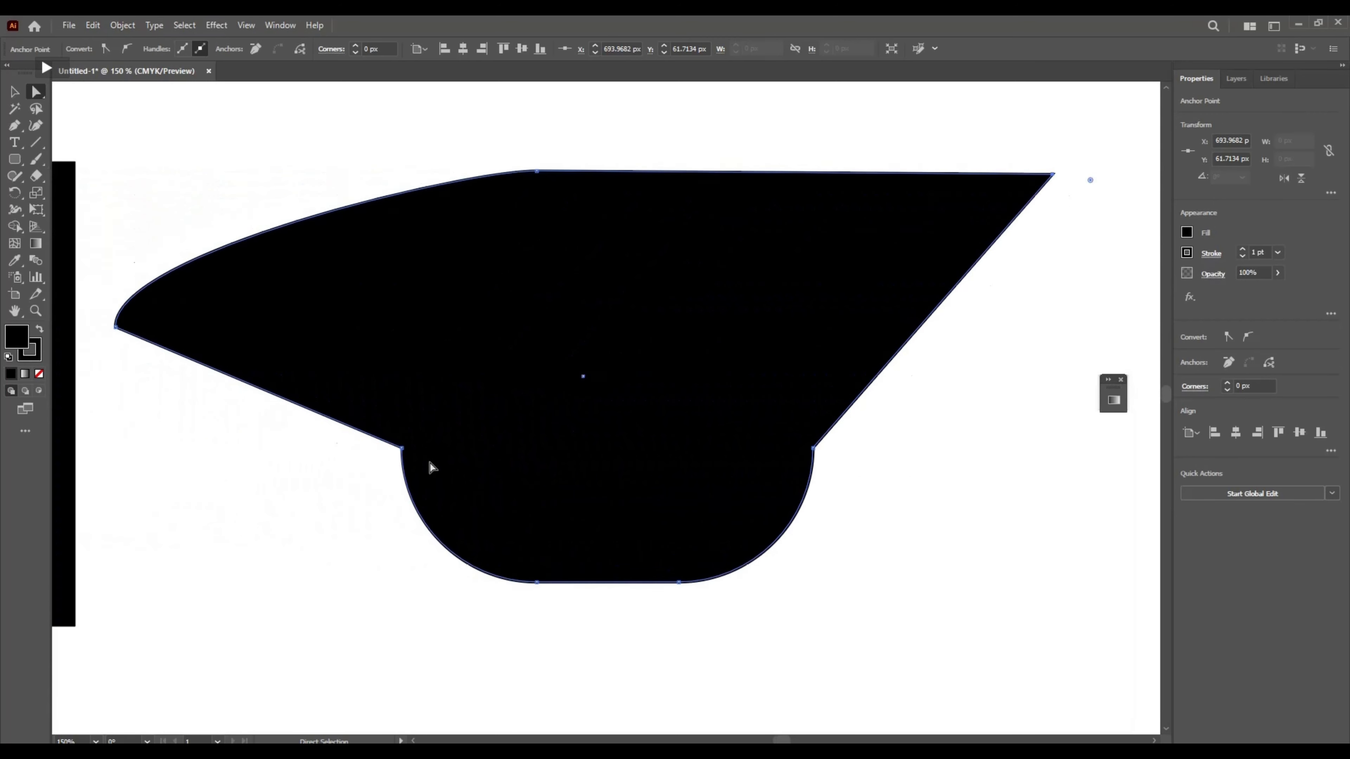
scroll(431, 468, right, 1)
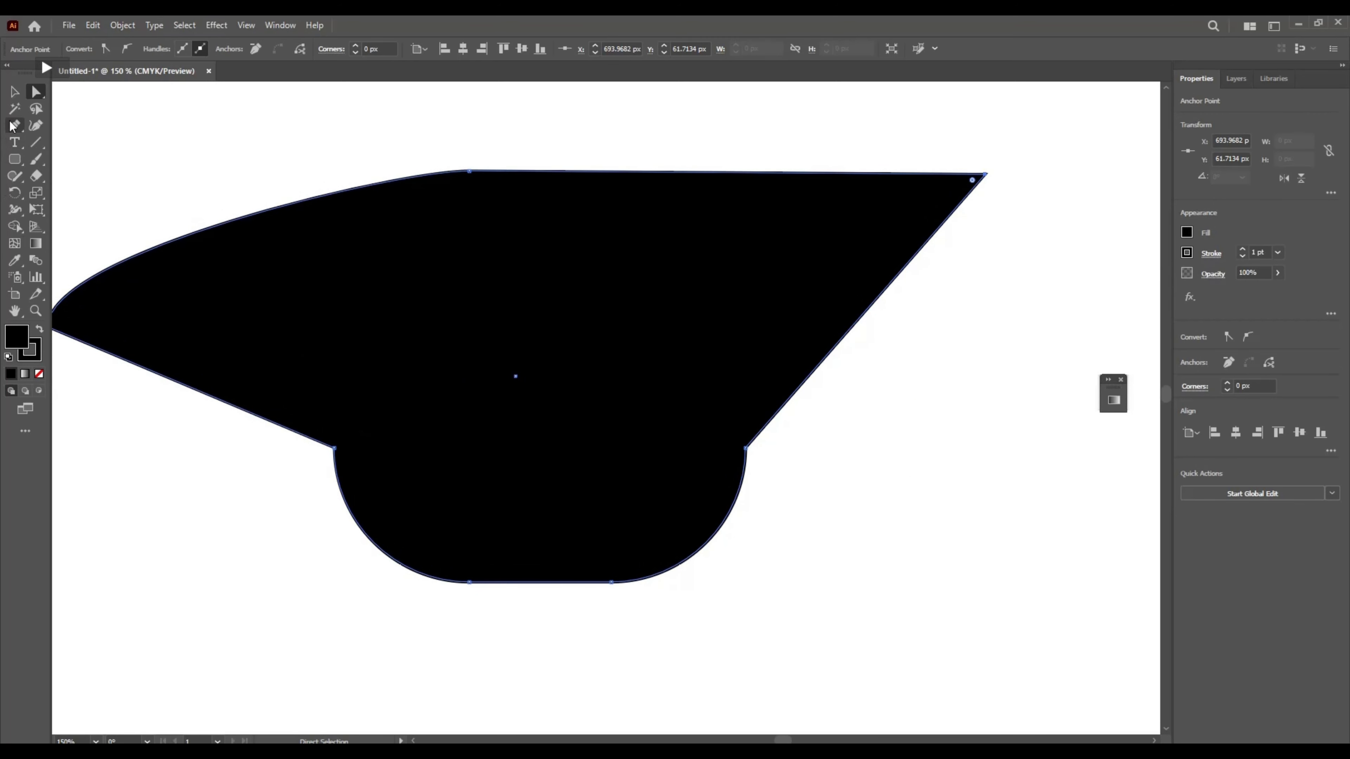
click(14, 91)
drag(546, 425, 594, 431)
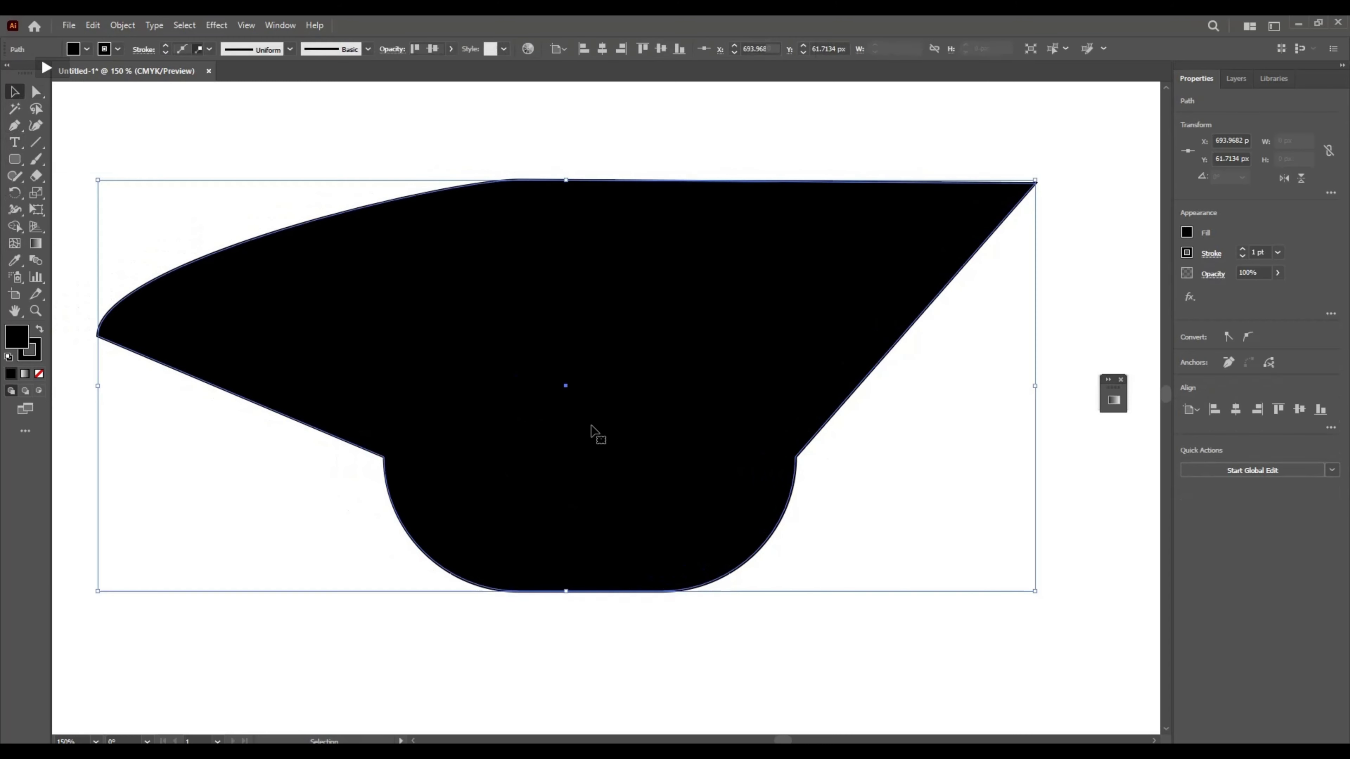
scroll(594, 429, down, 4)
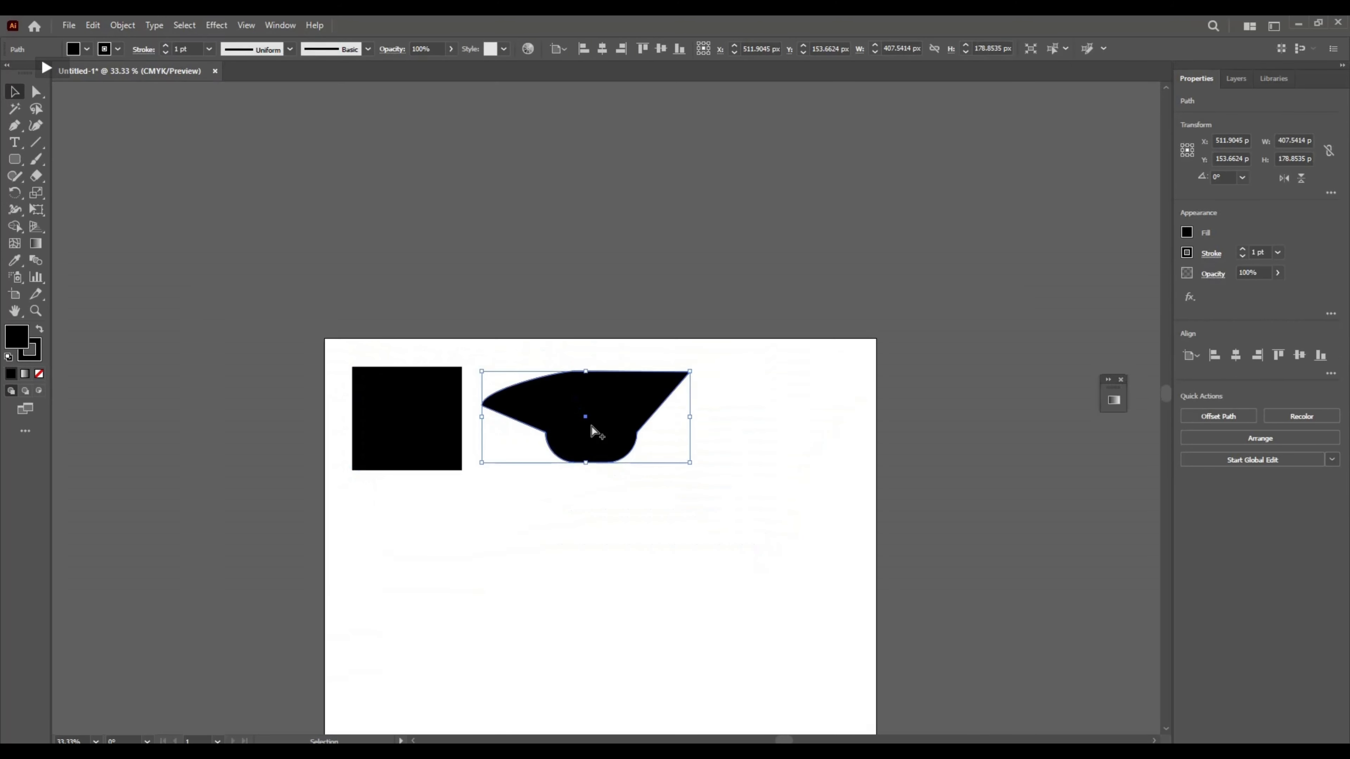
click(531, 275)
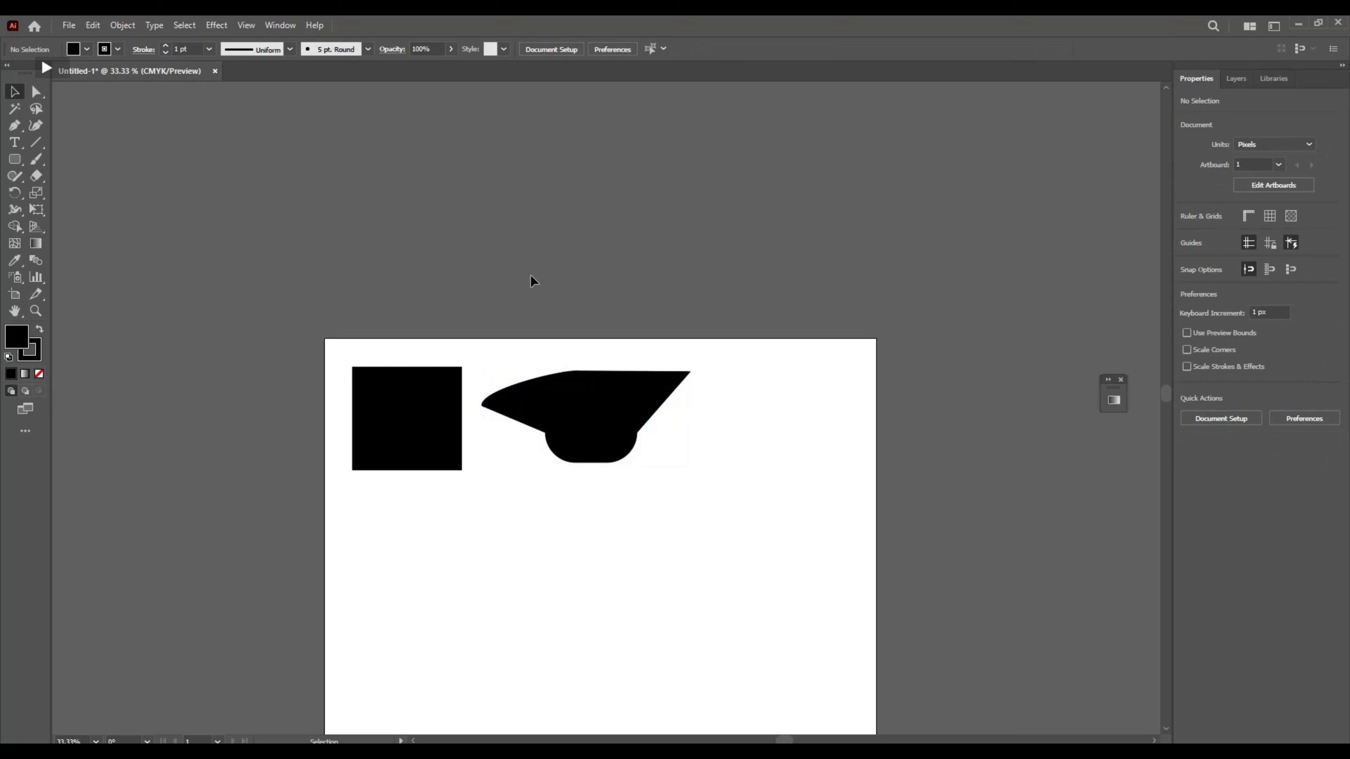
- Undo the moves and anchor-point edits on the distorted shape back to the plain rounded rectangle, and deselect it
click(581, 403)
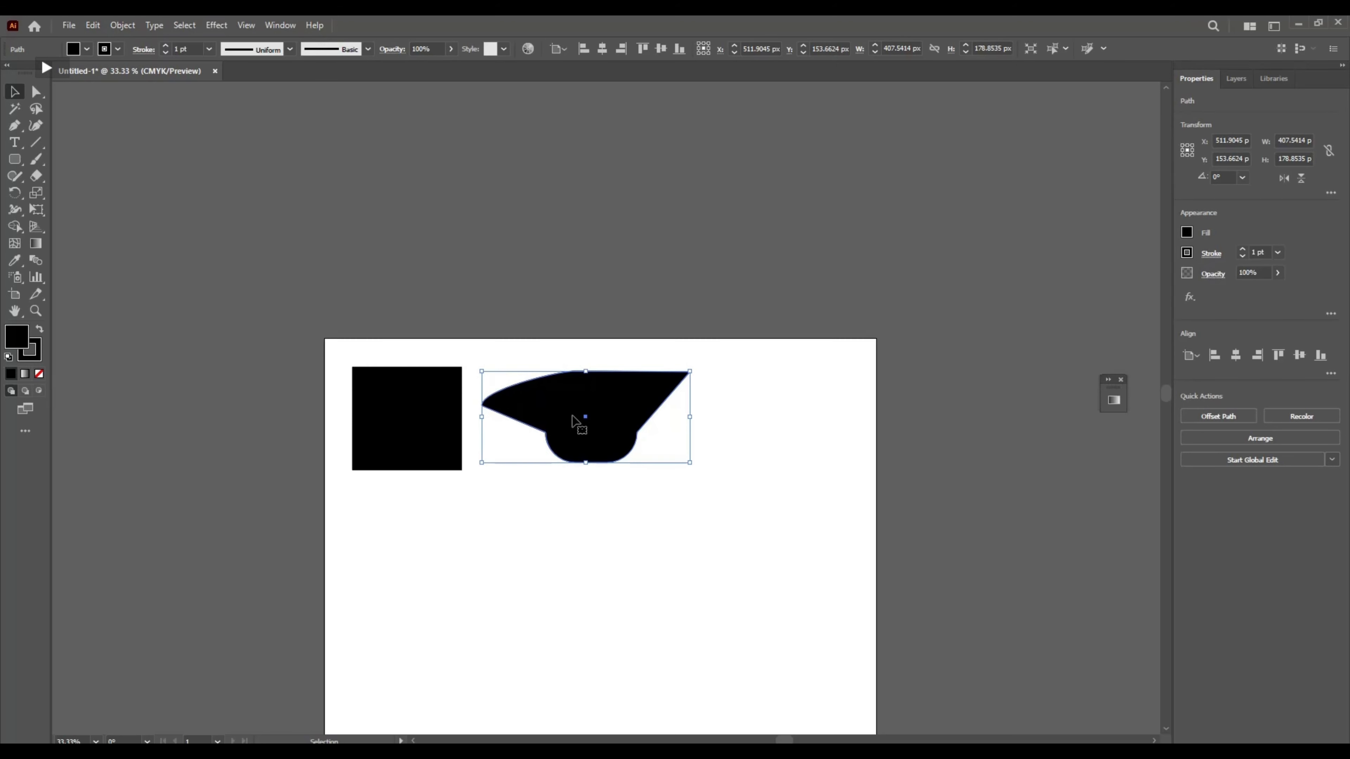
key(ctrl+x)
key(ctrl+v)
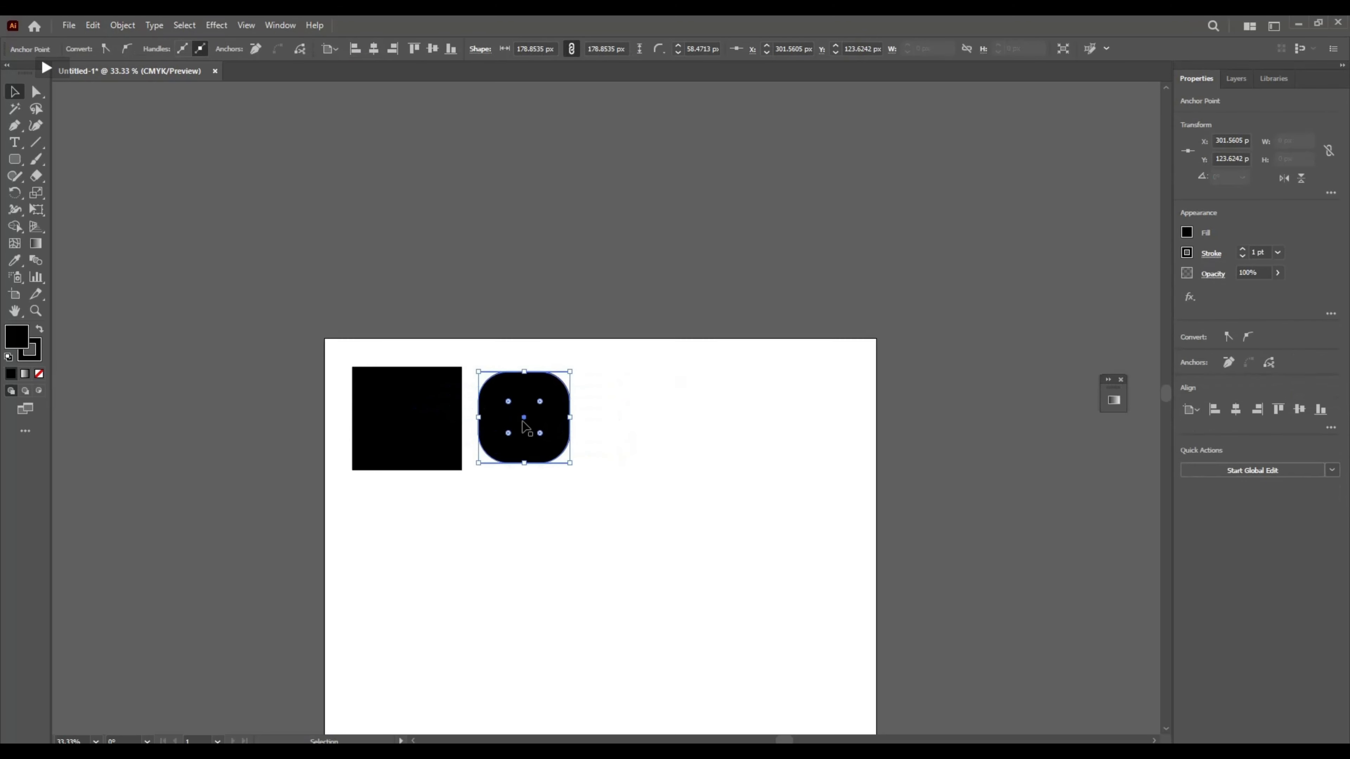
click(639, 392)
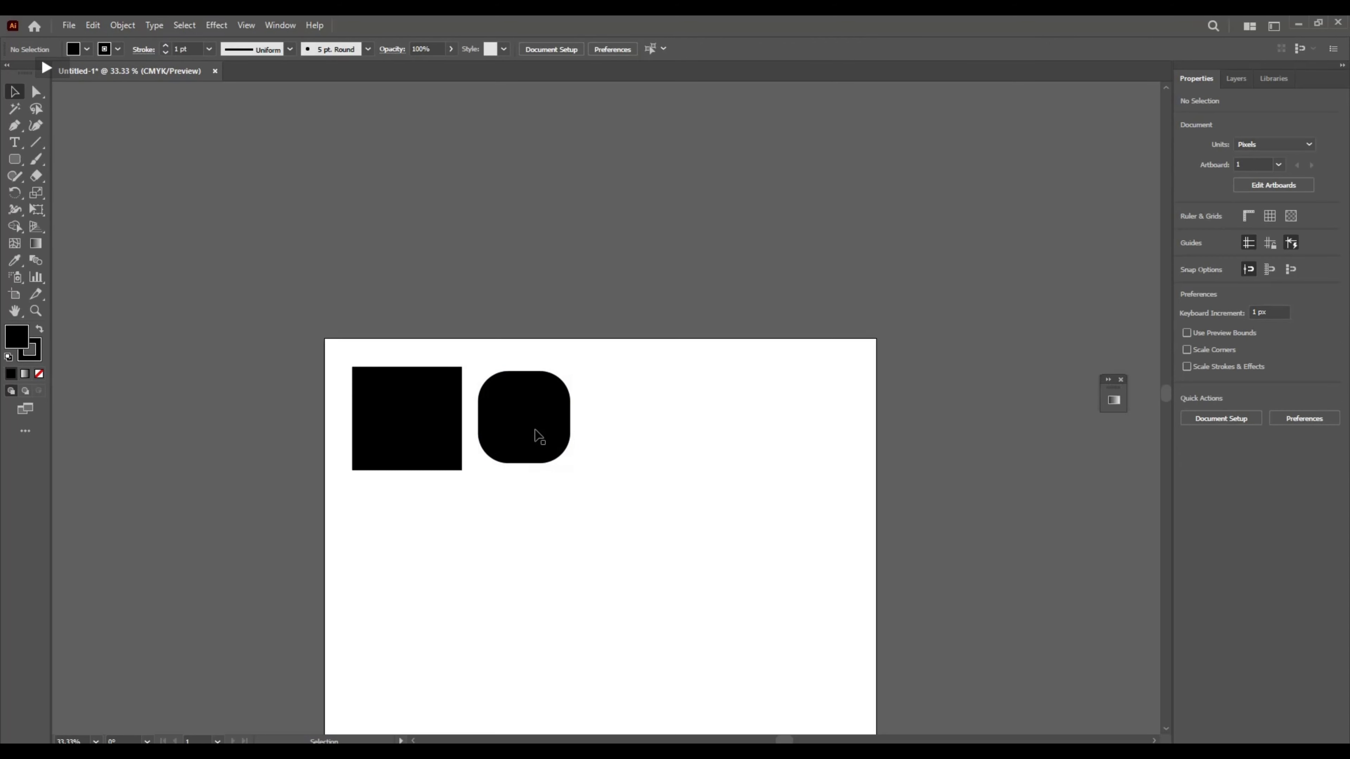
- Draw a circle about 257 px in diameter with the Ellipse tool and position it just right of the rounded rectangle
scroll(538, 435, down, 5)
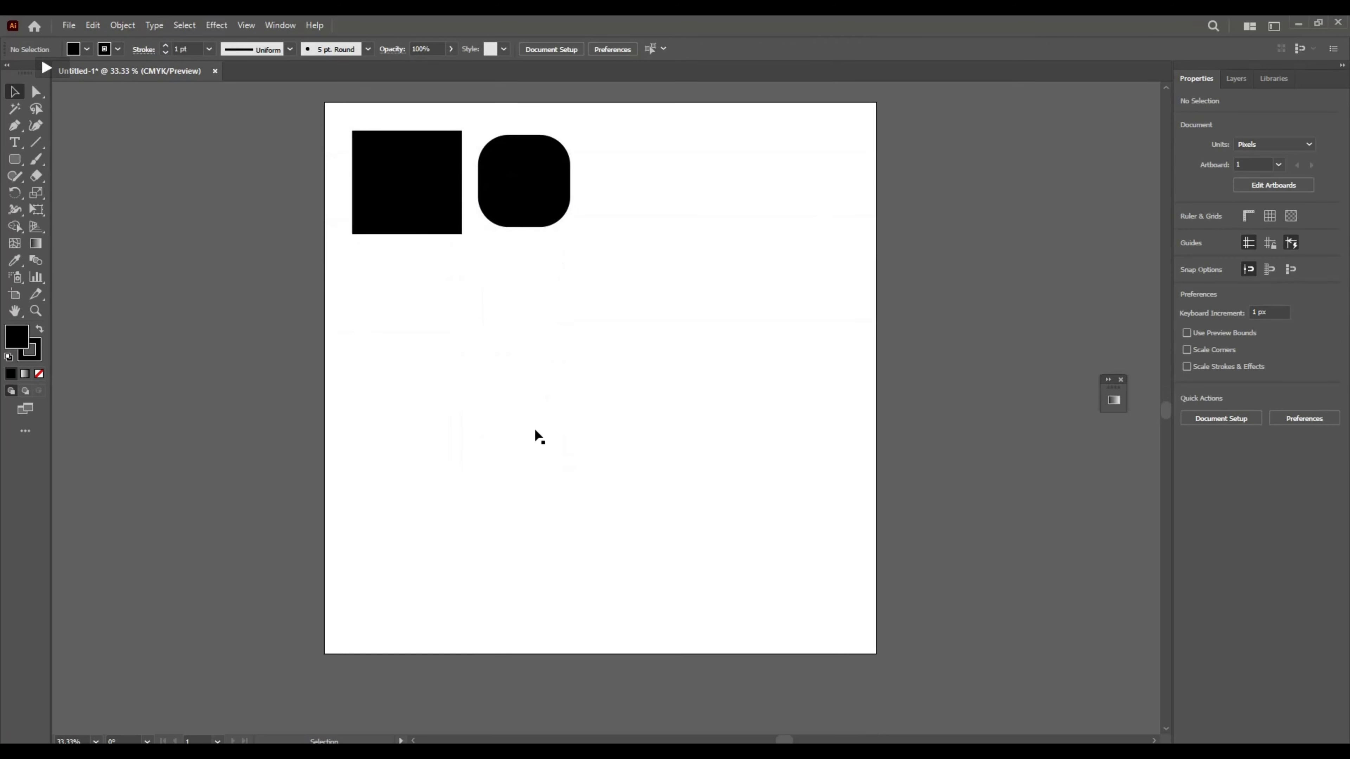
scroll(537, 435, up, 1)
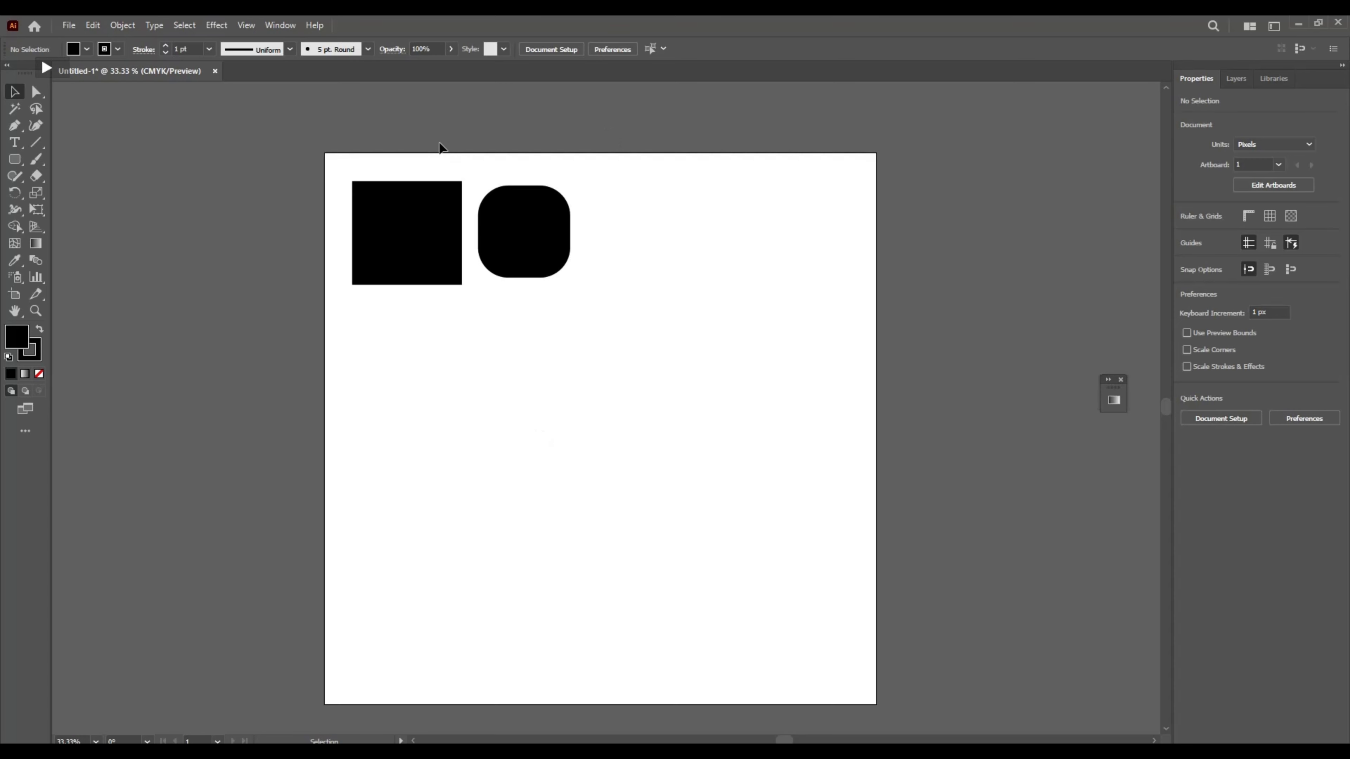
click(422, 221)
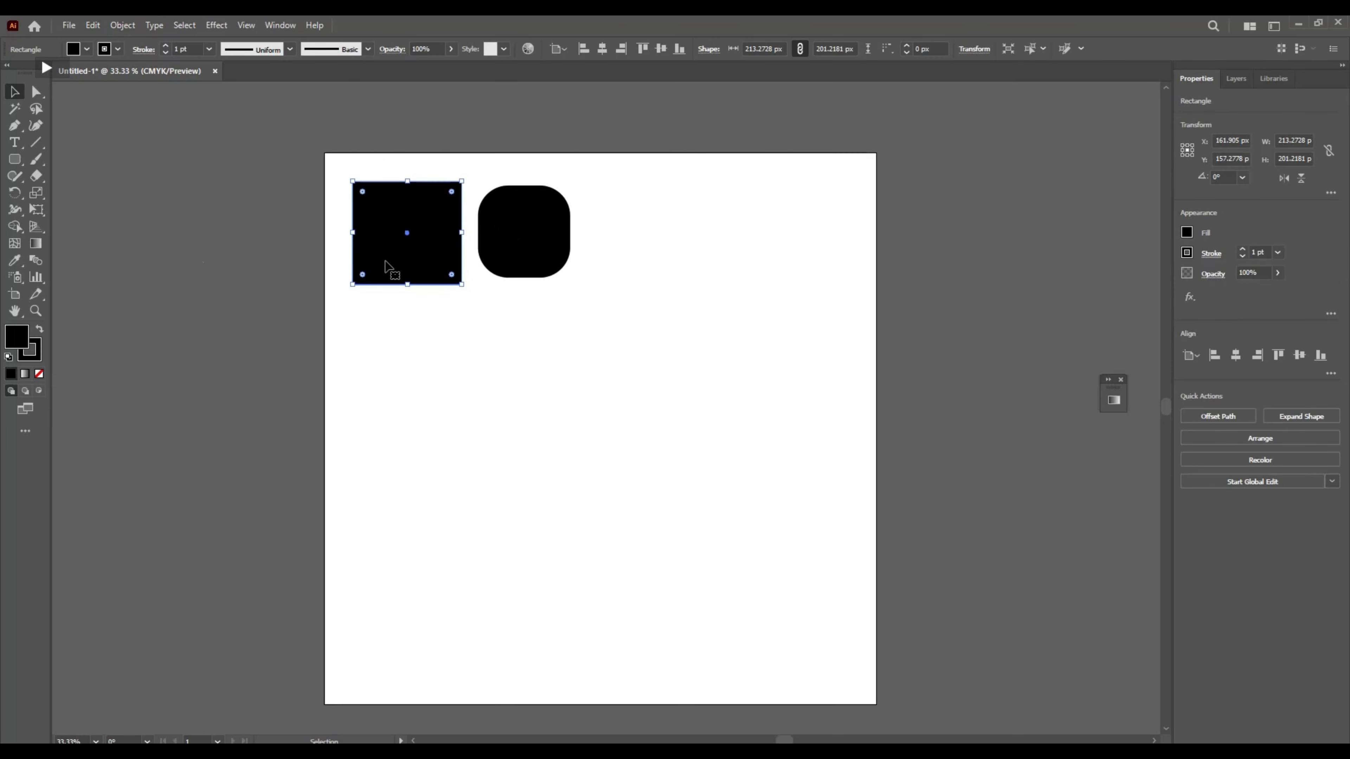
drag(24, 171, 122, 193)
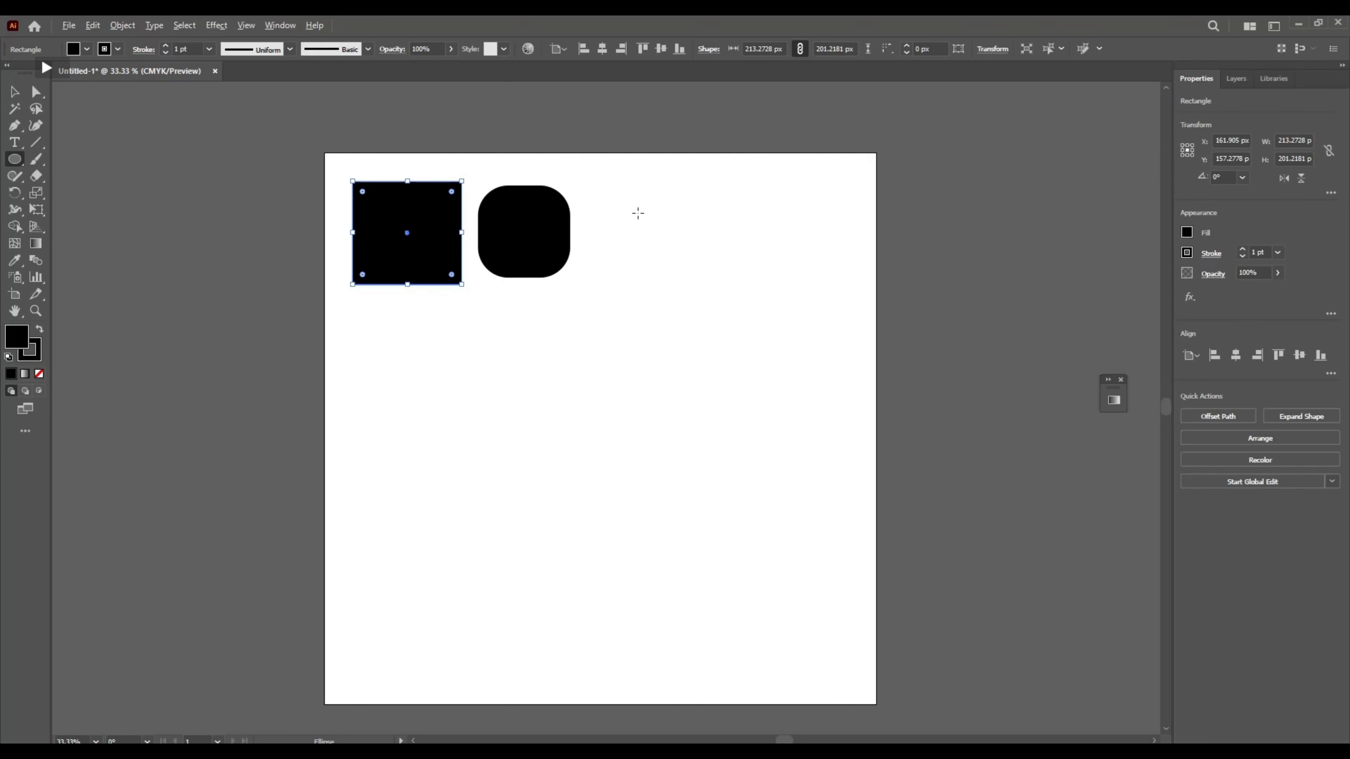
scroll(637, 212, up, 1)
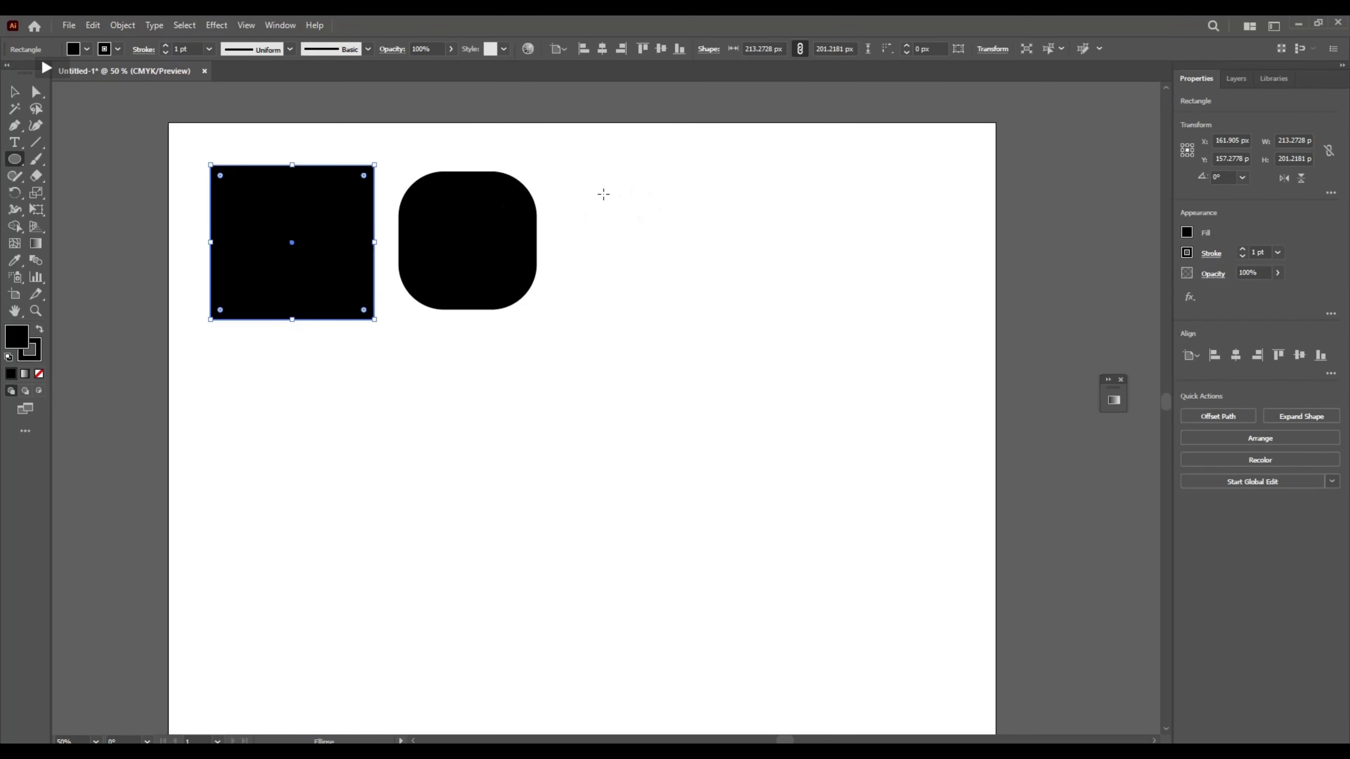
drag(604, 194, 702, 291)
click(15, 92)
drag(604, 198, 657, 241)
click(1066, 230)
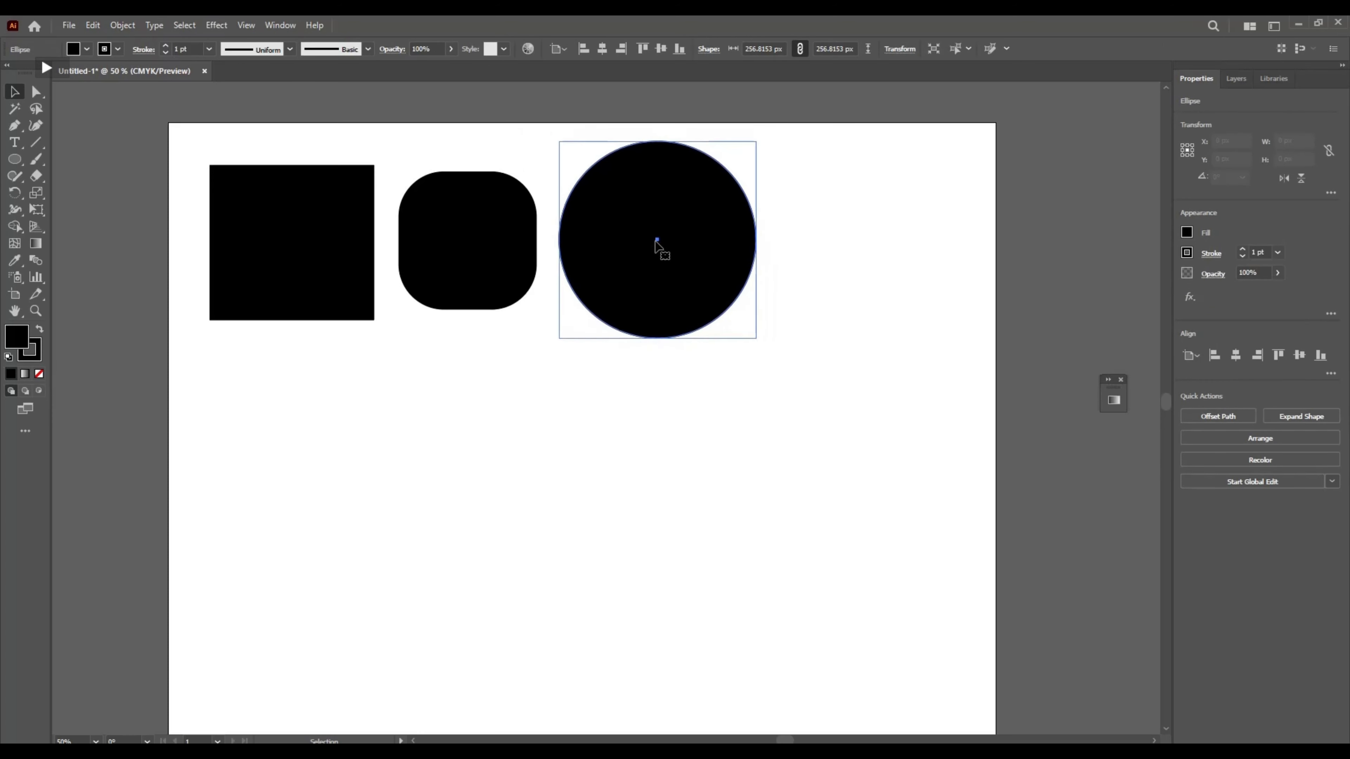
- Draw a hexagon about 235 by 203 px with the Polygon tool and move it right of the circle to about X 909, Y 145 px
click(24, 166)
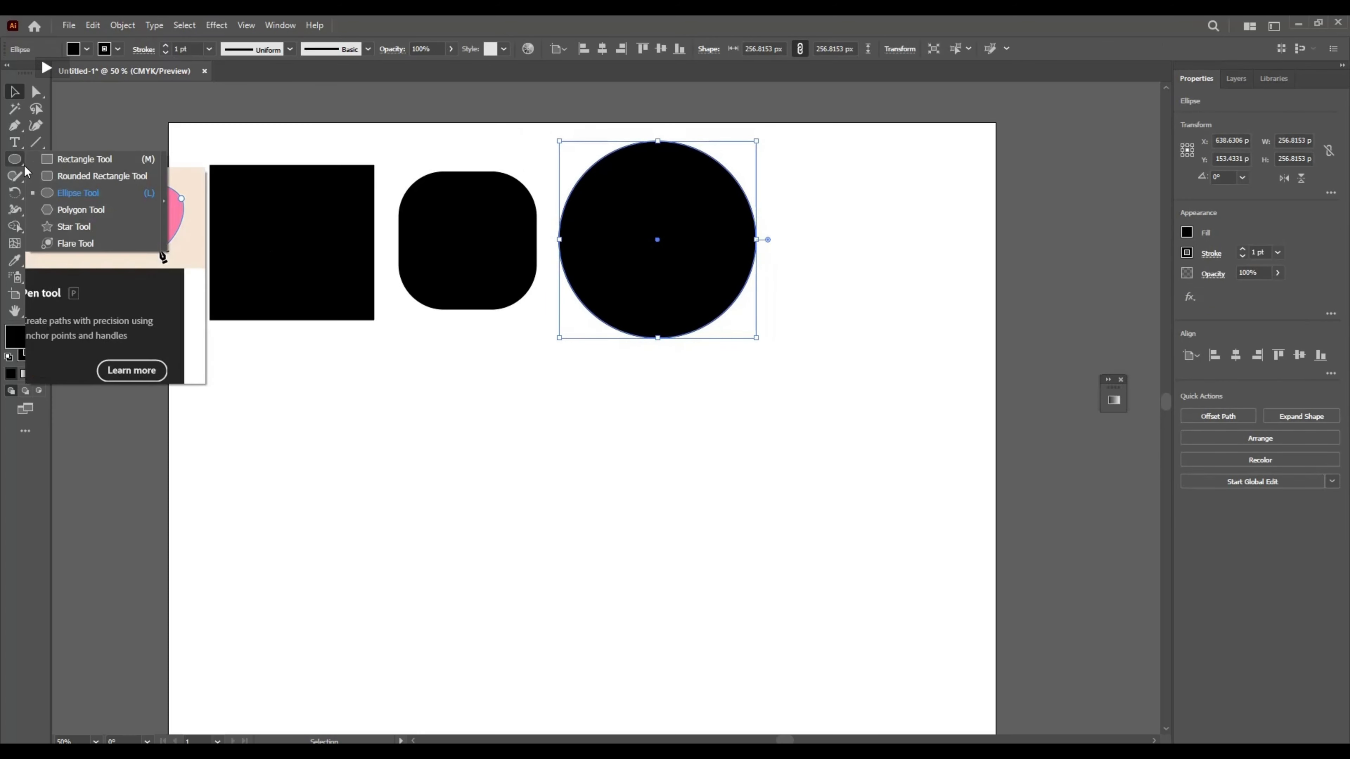
click(81, 210)
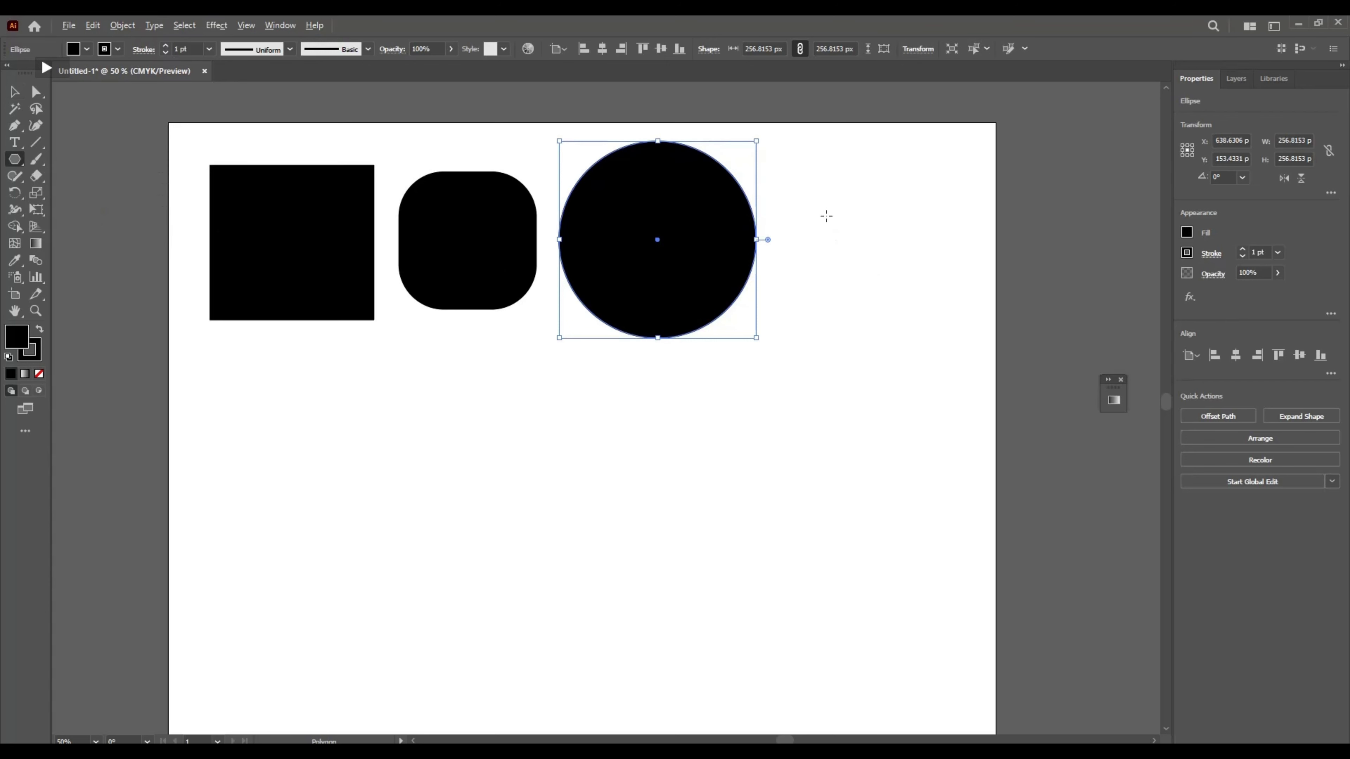
drag(811, 196, 869, 266)
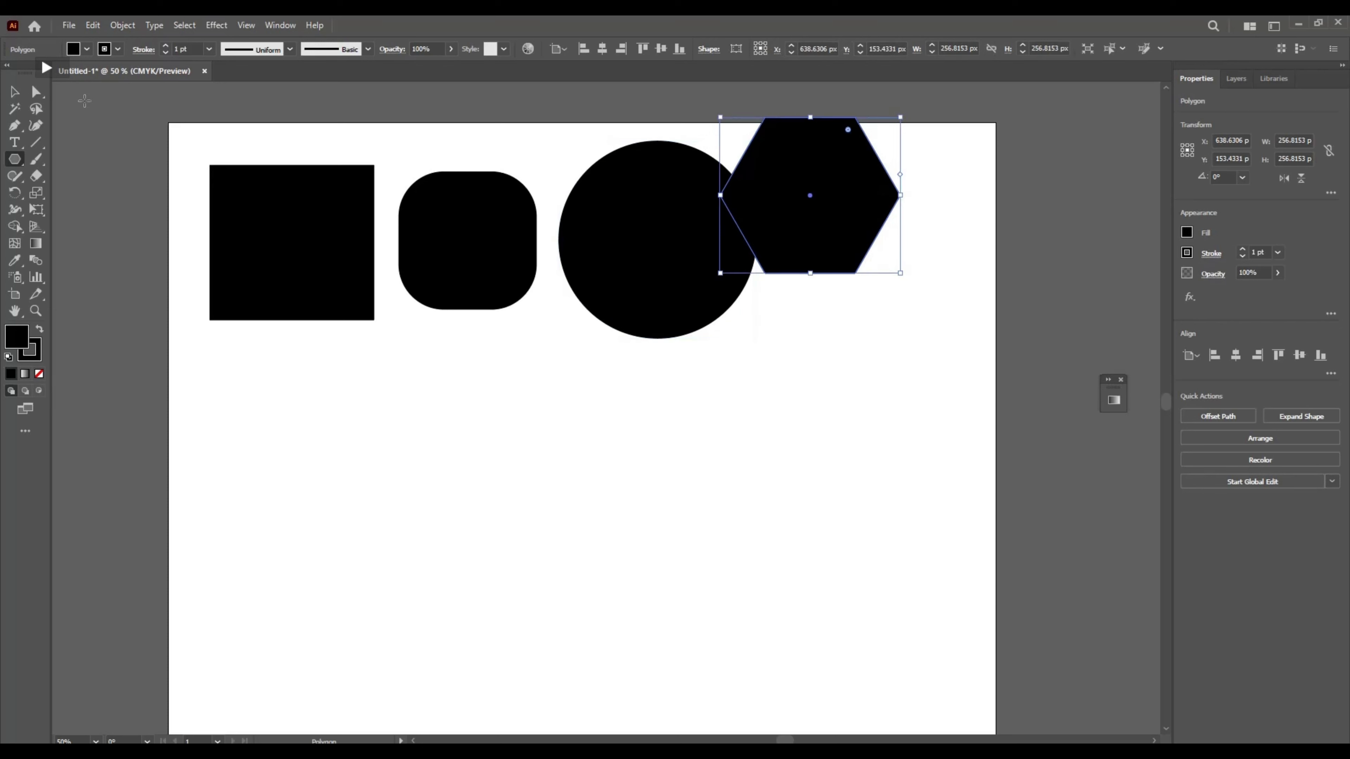
click(14, 91)
drag(812, 198, 866, 234)
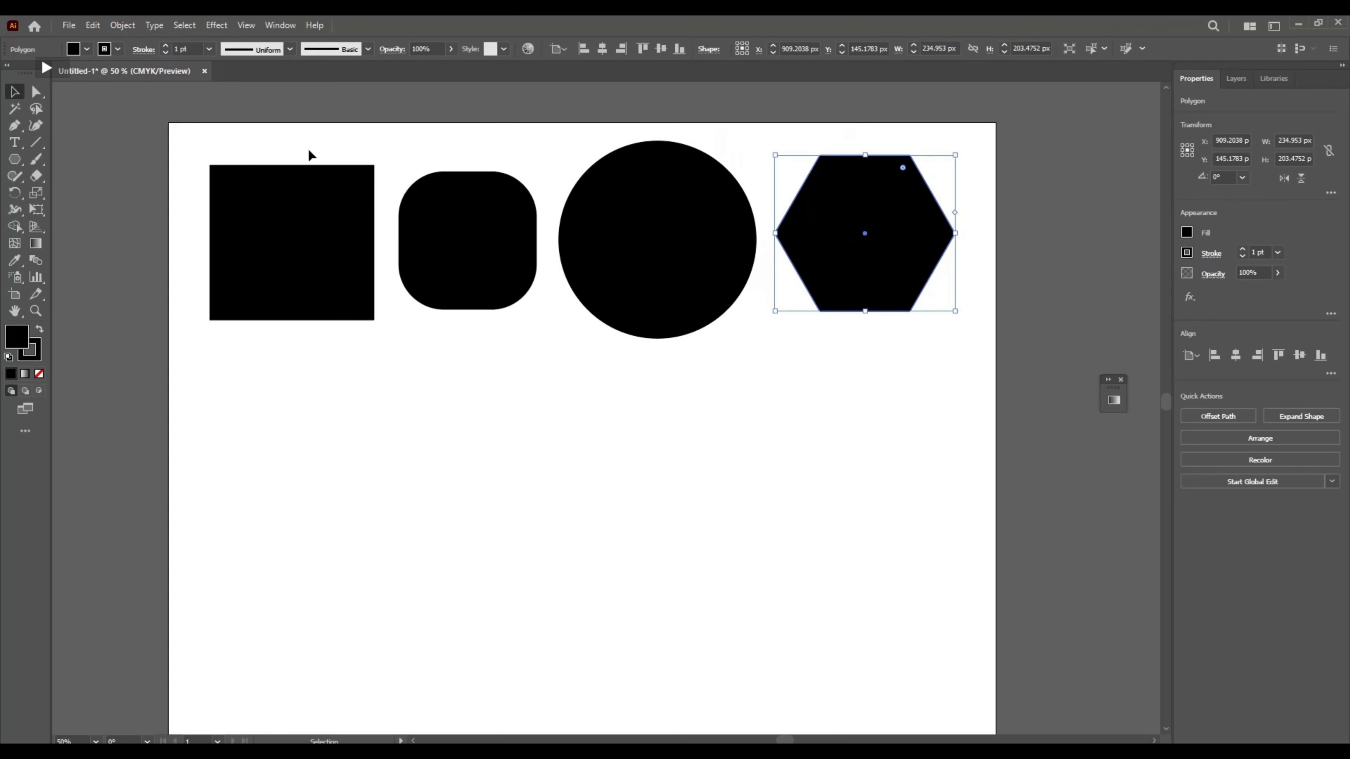
- Create a nine-sided polygon with a radius of 117.4765 px below the rounded rectangle, using the Polygon tool's exact-value settings
click(14, 159)
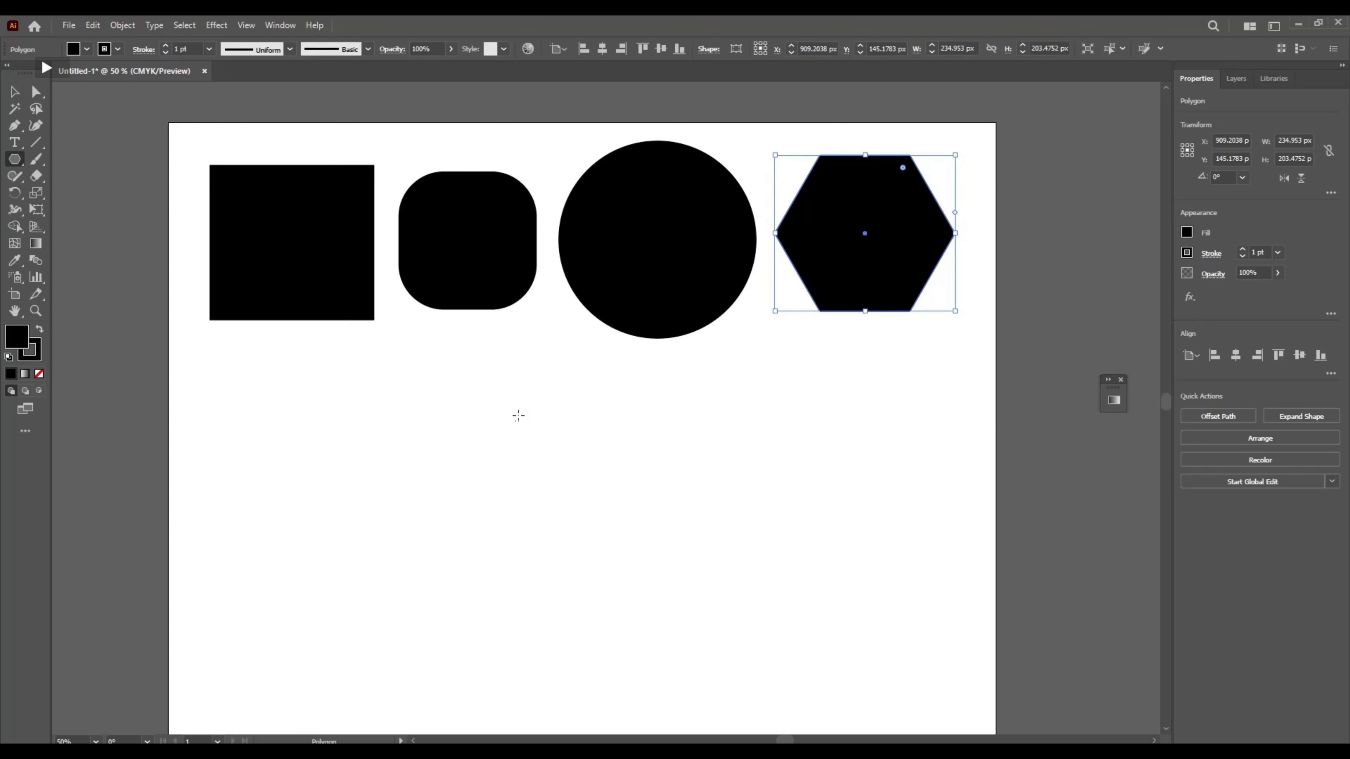
click(545, 420)
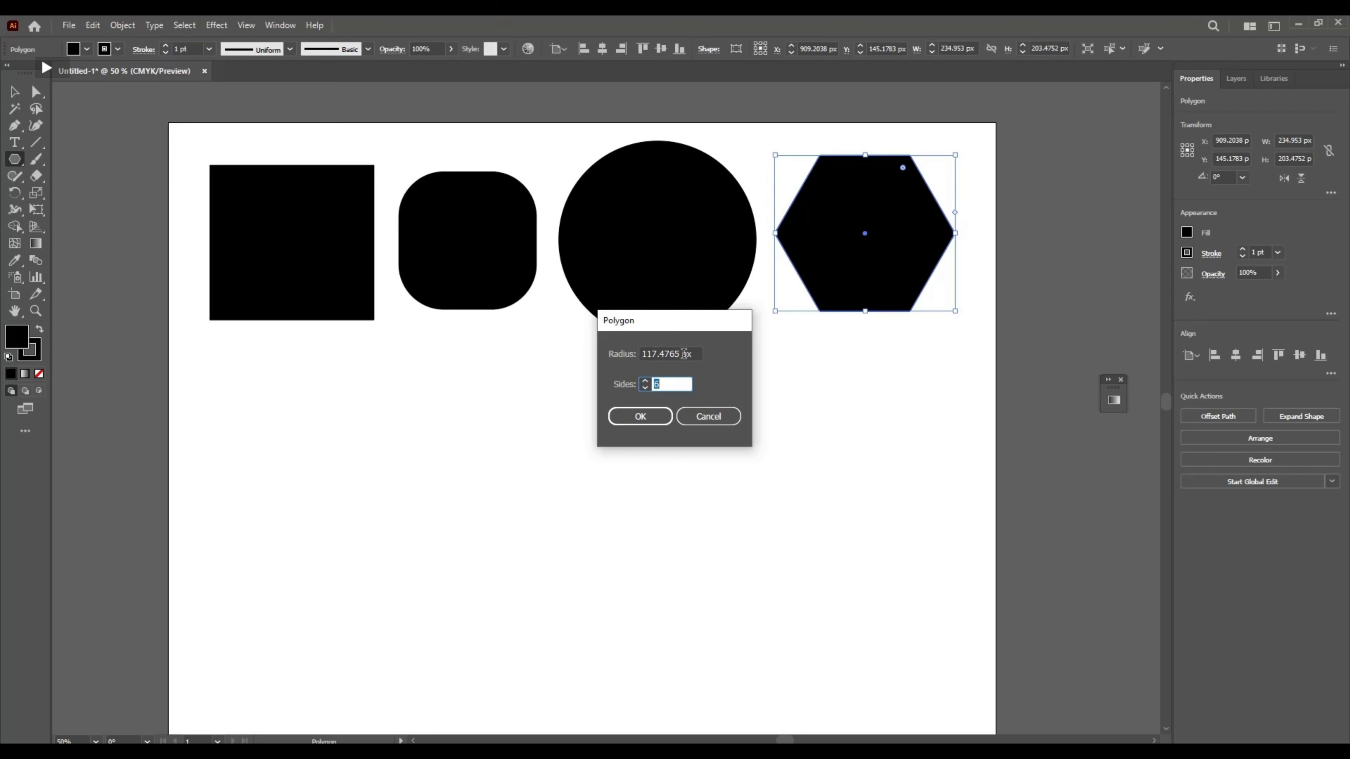
drag(668, 335, 648, 337)
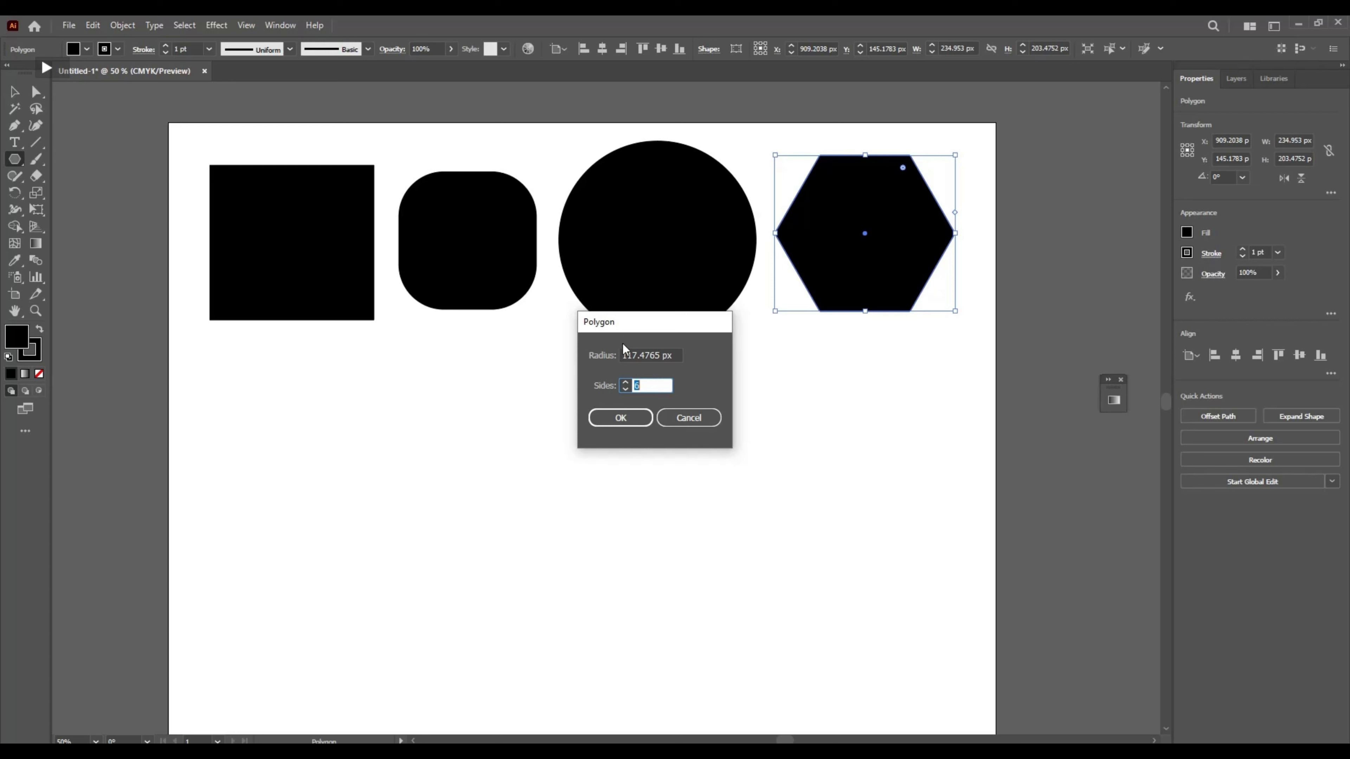
drag(637, 327, 604, 300)
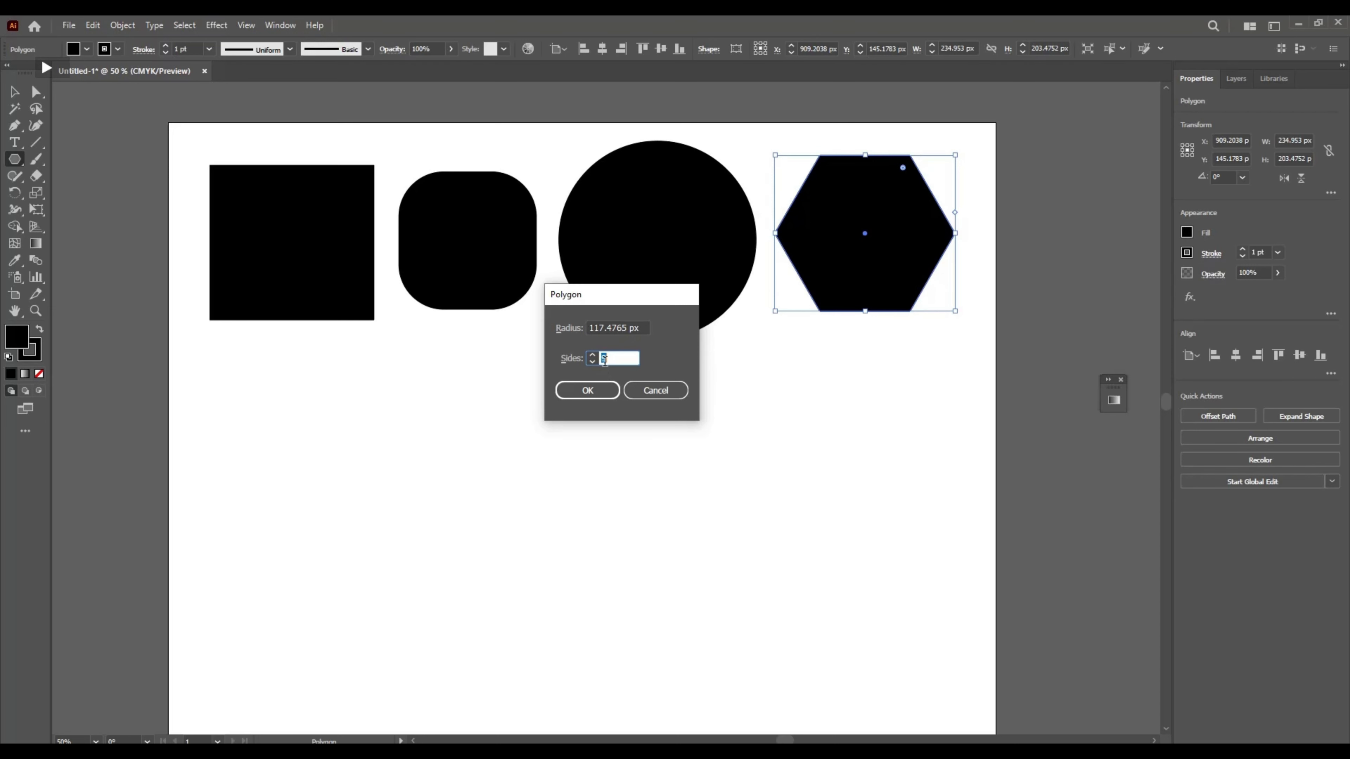
click(614, 361)
click(576, 391)
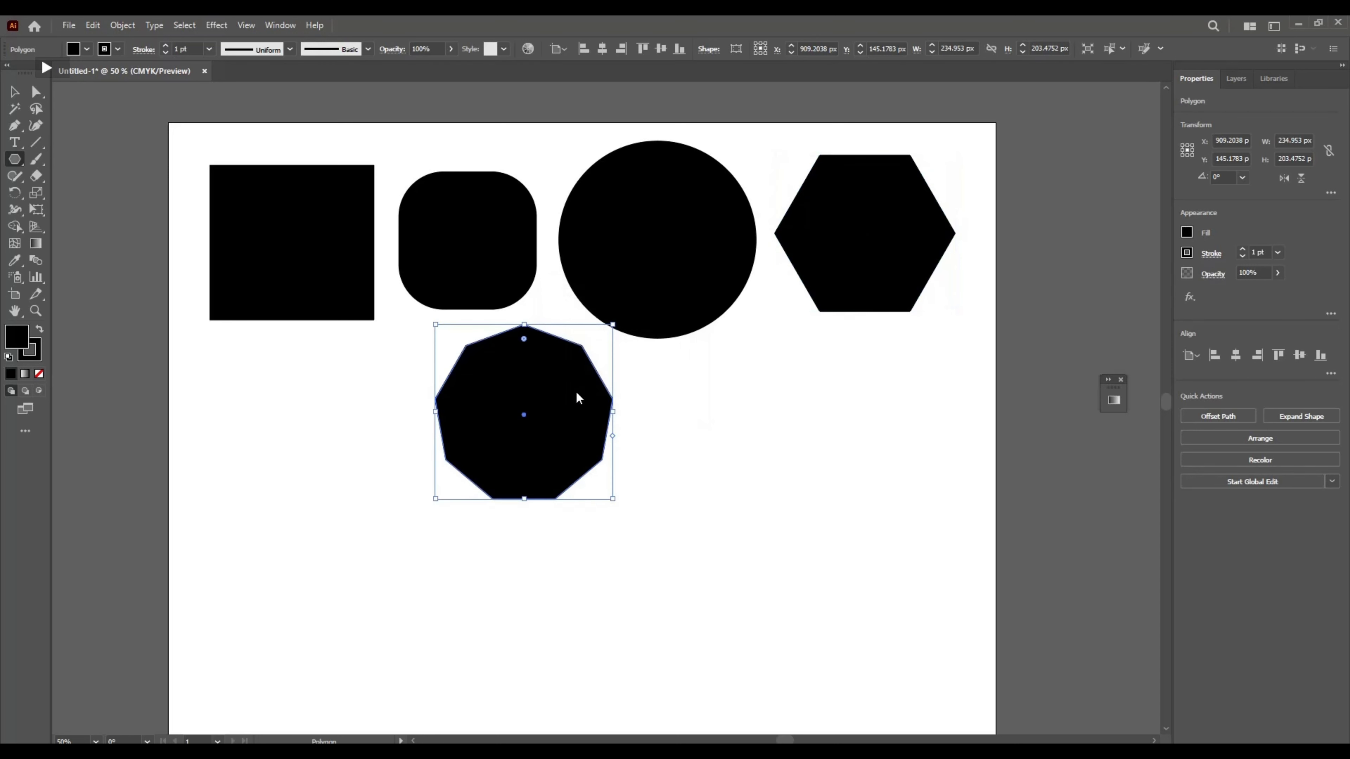
click(534, 393)
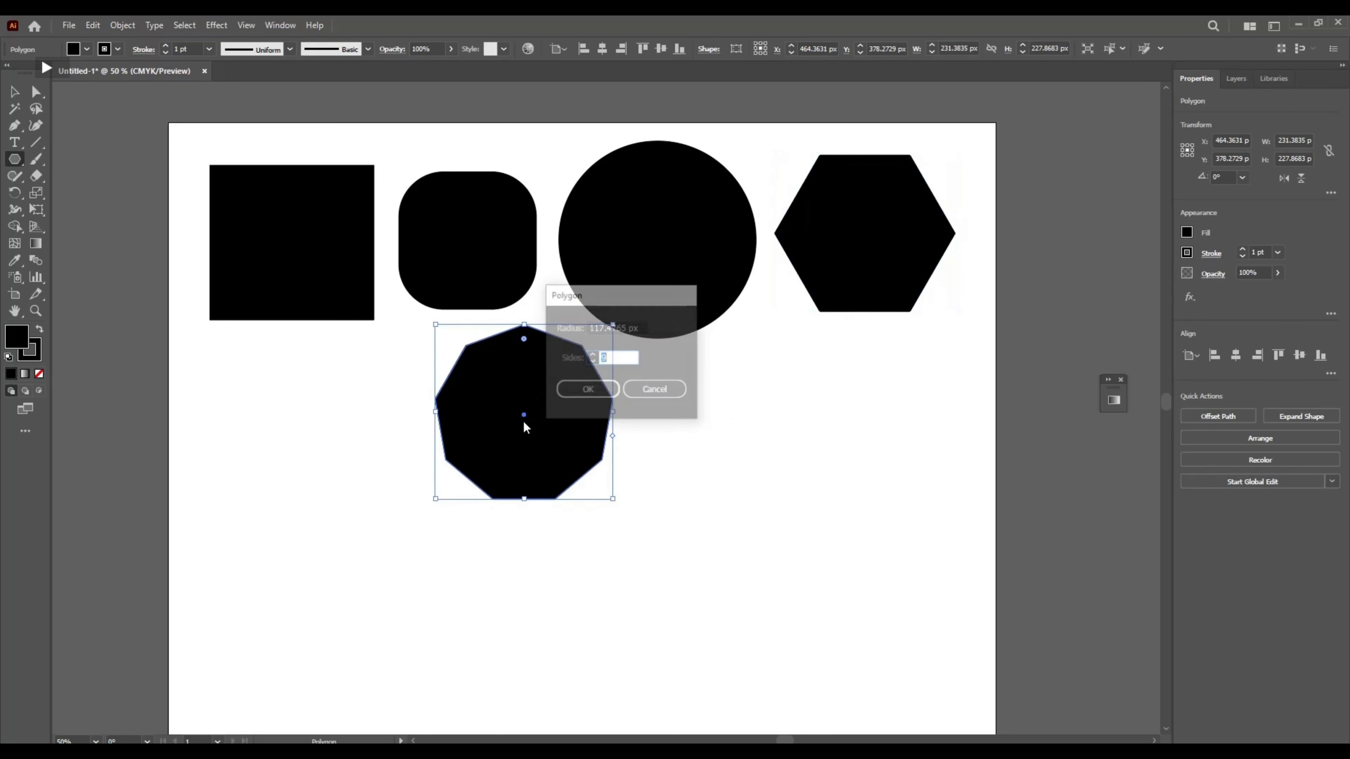
click(642, 394)
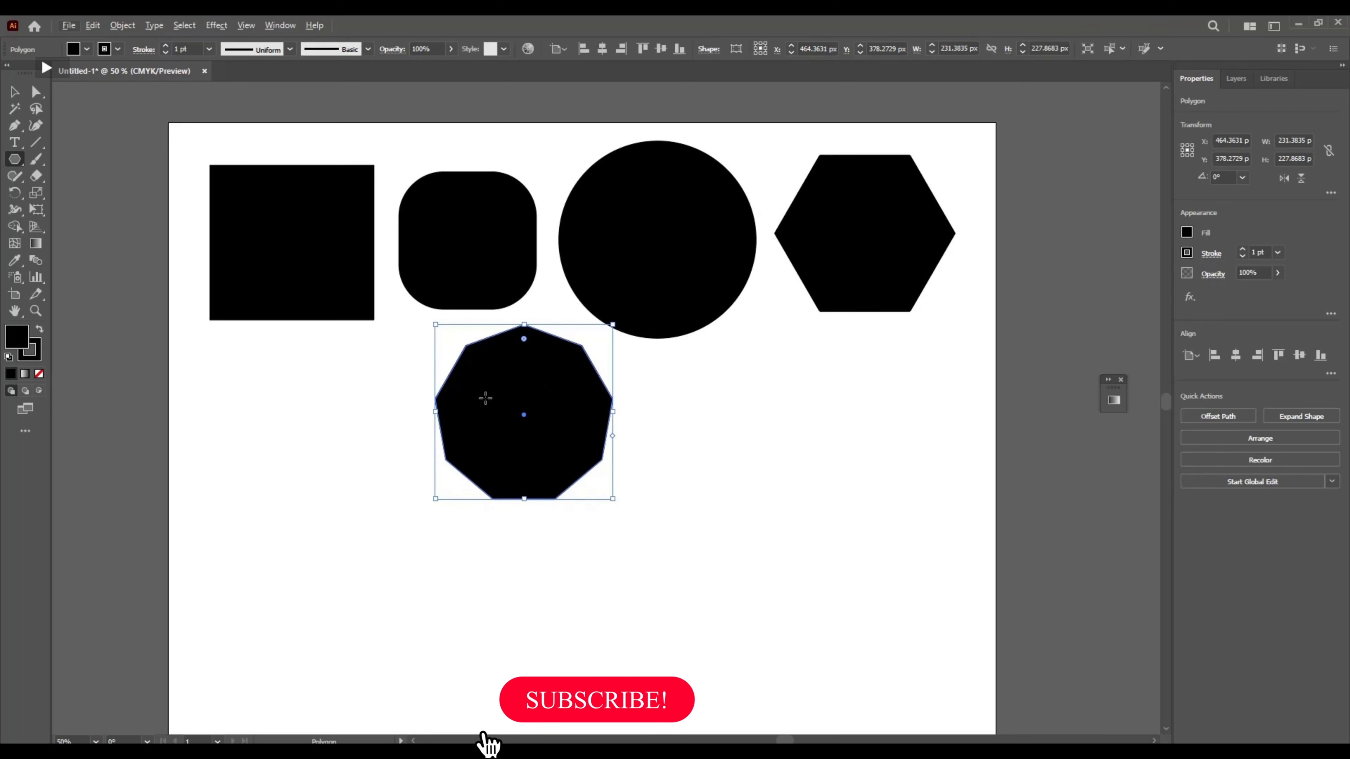
- Move the nine-sided polygon slightly down, away from the circle, with the Selection tool
scroll(485, 397, up, 2)
scroll(485, 398, up, 1)
scroll(484, 399, down, 2)
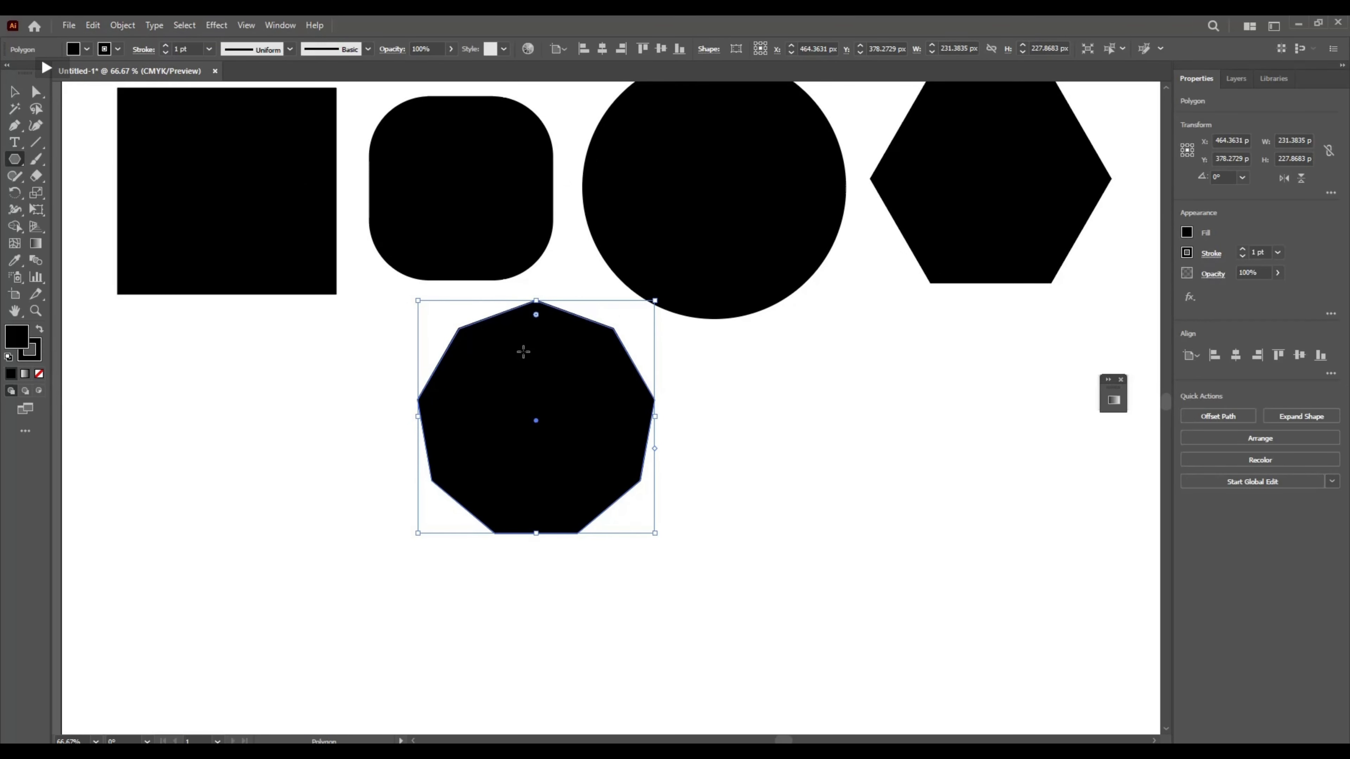
click(6, 99)
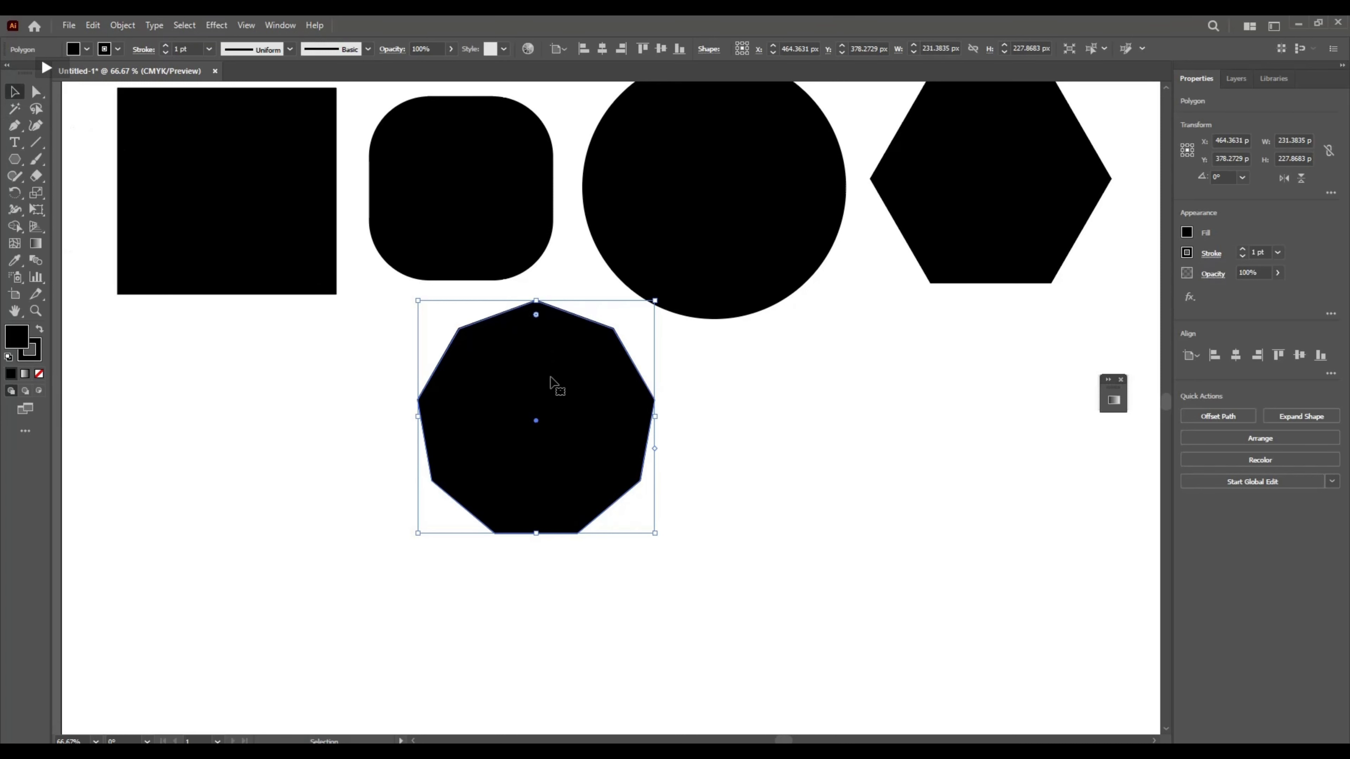
drag(549, 378, 547, 399)
- Nudge the black rectangle and the circle slightly upward in the top row of shapes
click(255, 239)
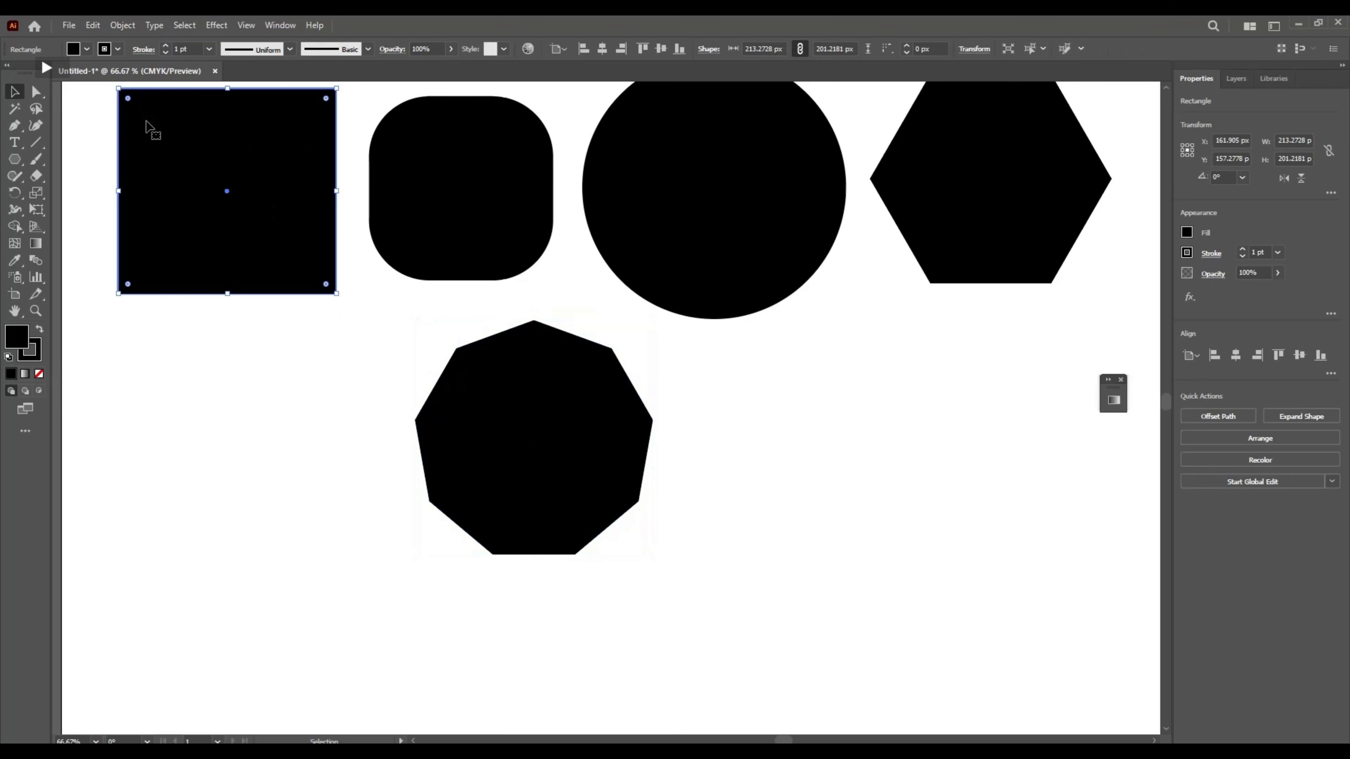
scroll(159, 129, up, 7)
scroll(166, 130, down, 6)
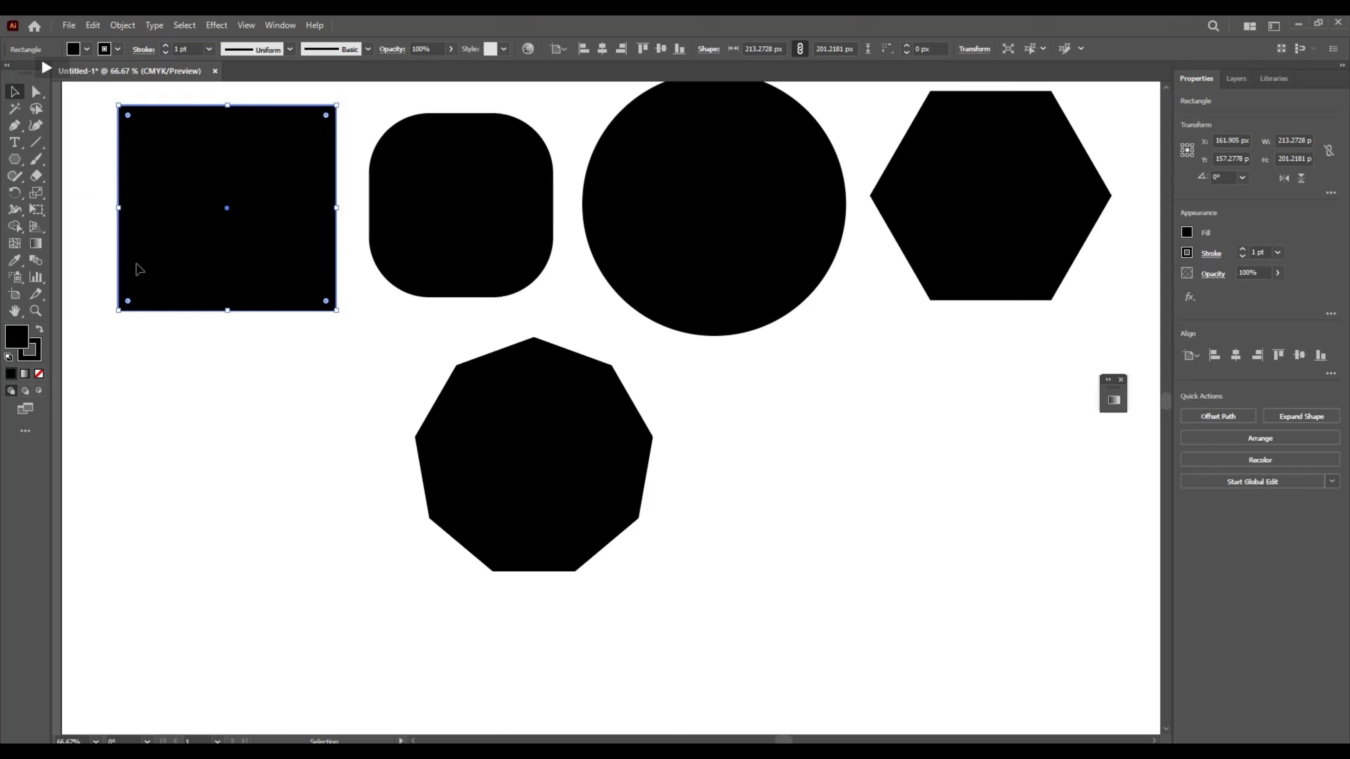
click(359, 300)
drag(244, 264, 243, 261)
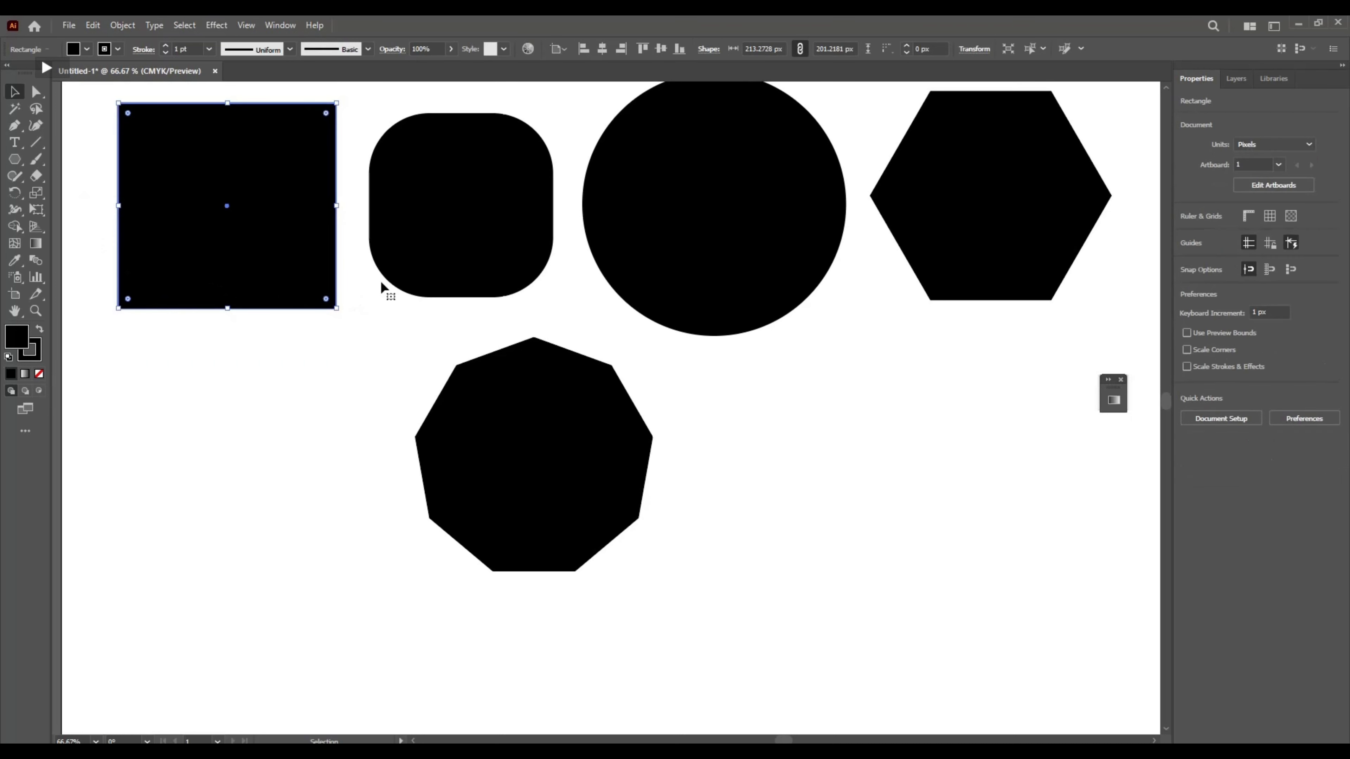
click(396, 220)
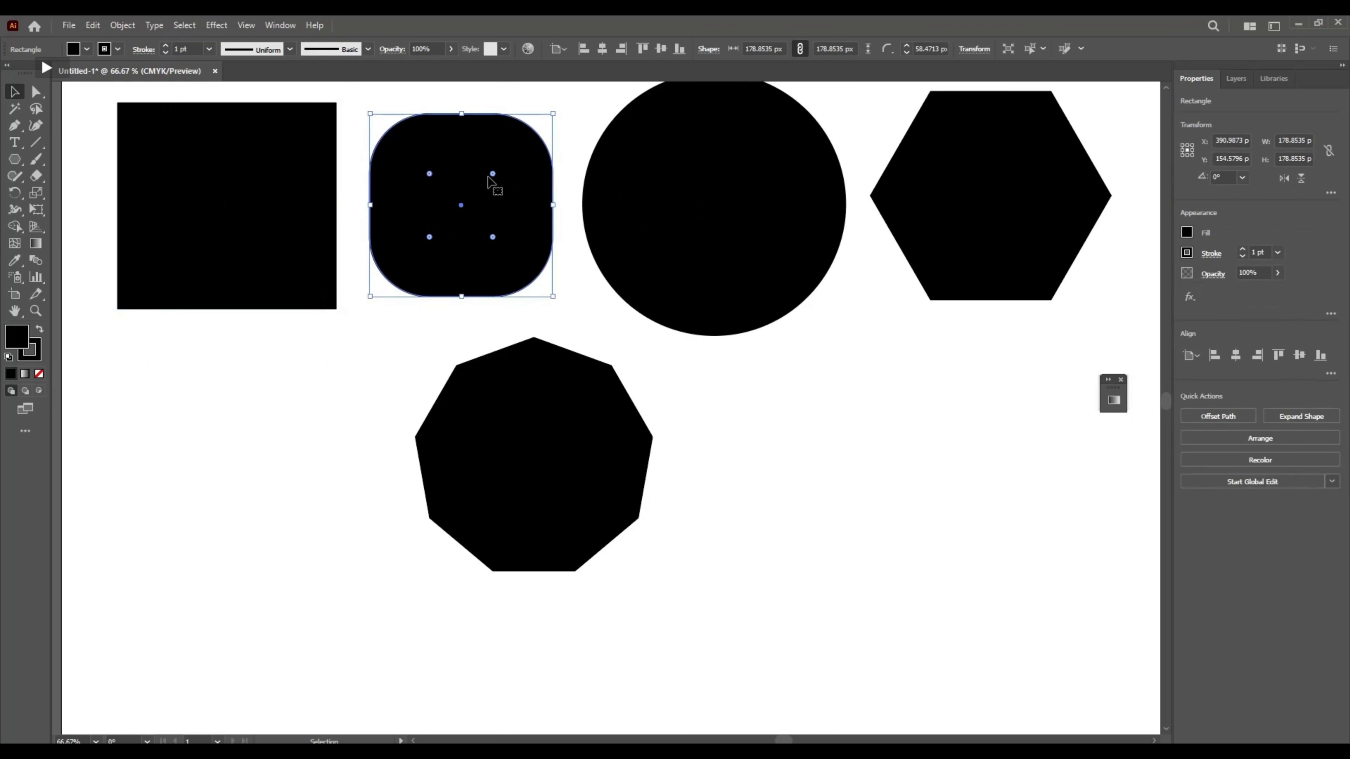
drag(698, 201, 698, 200)
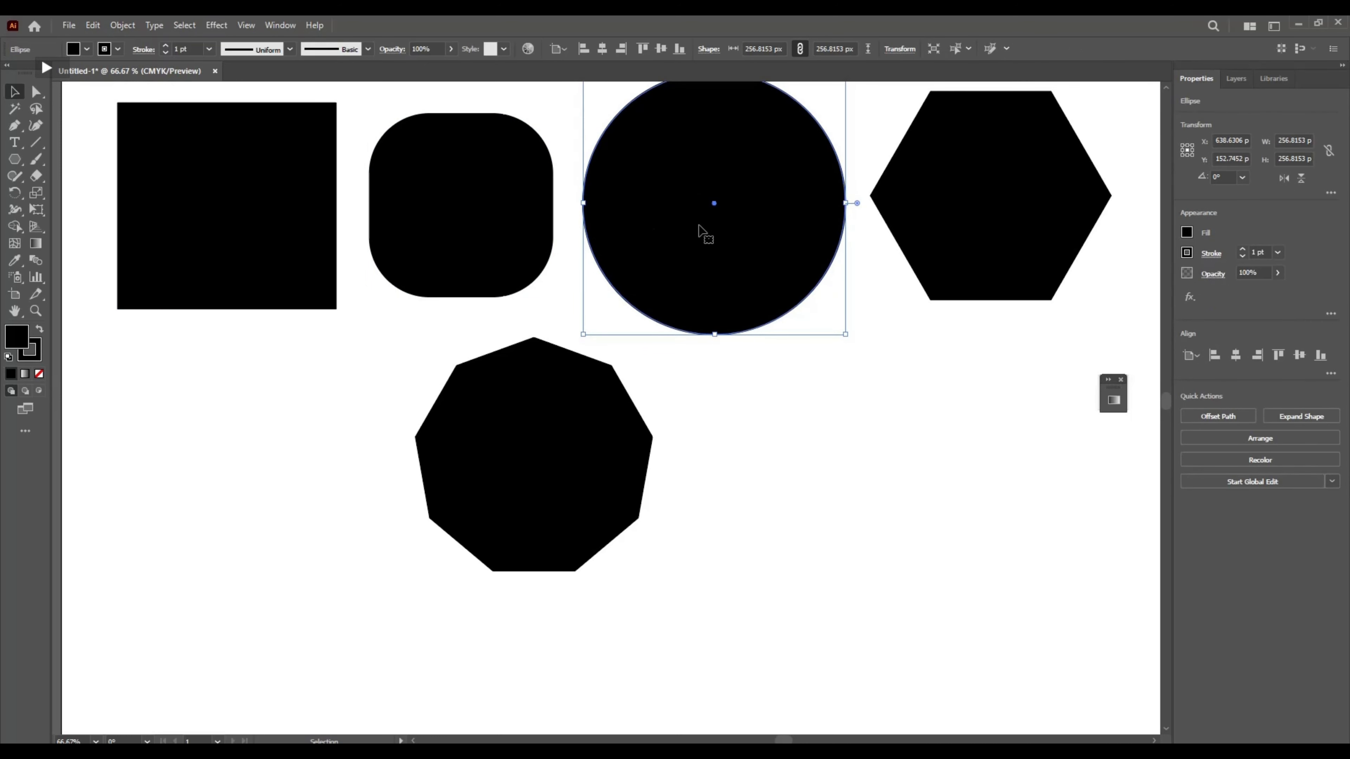
scroll(700, 228, up, 3)
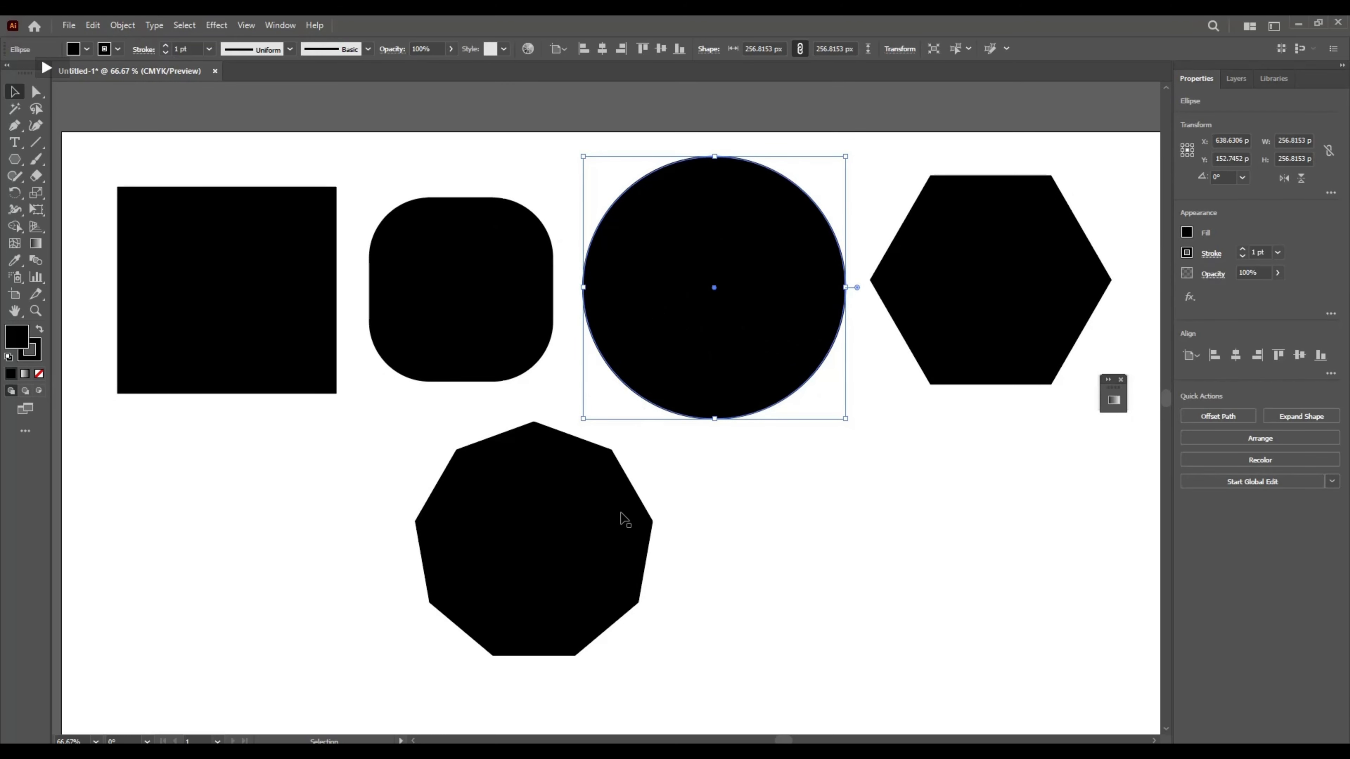
- Move the nine-sided polygon down and right to about X 495, Y 428 px
scroll(590, 521, down, 10)
click(536, 272)
drag(536, 270, 570, 301)
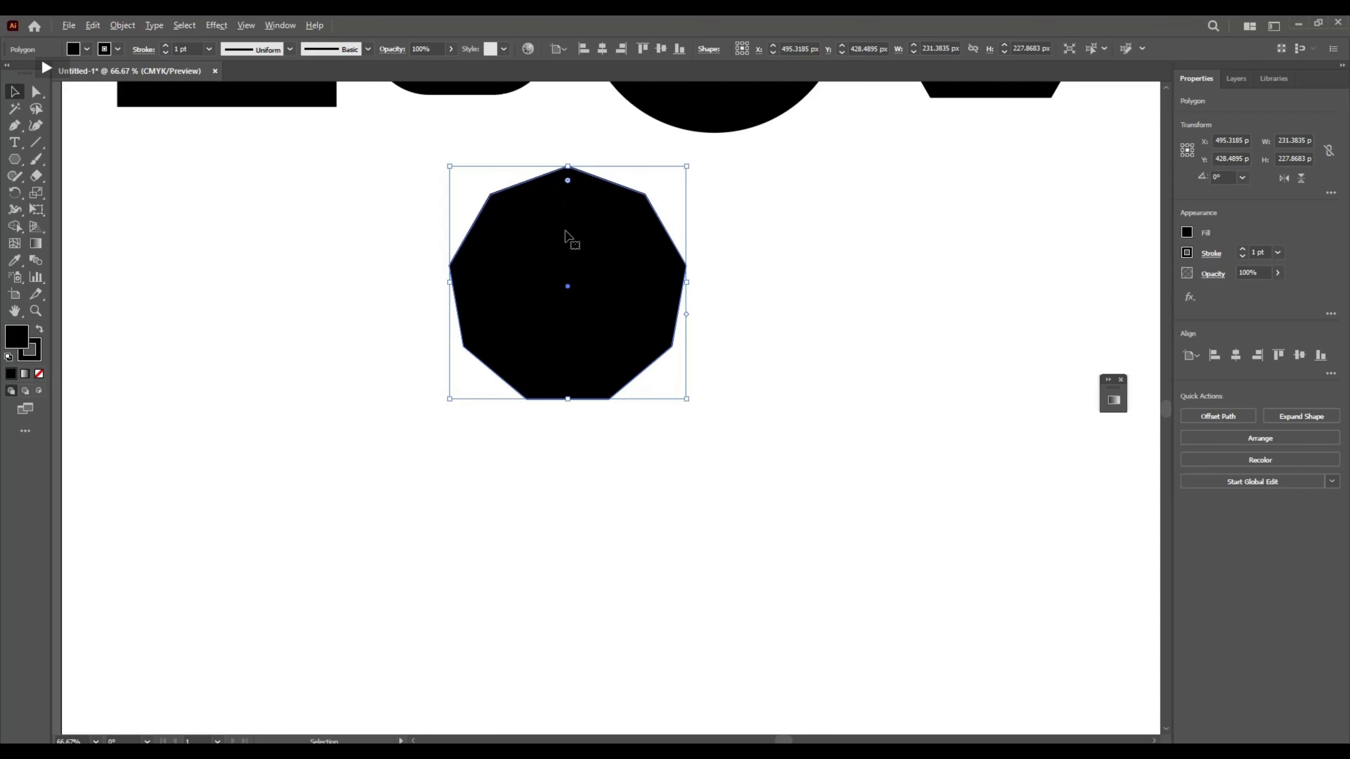
scroll(565, 232, up, 2)
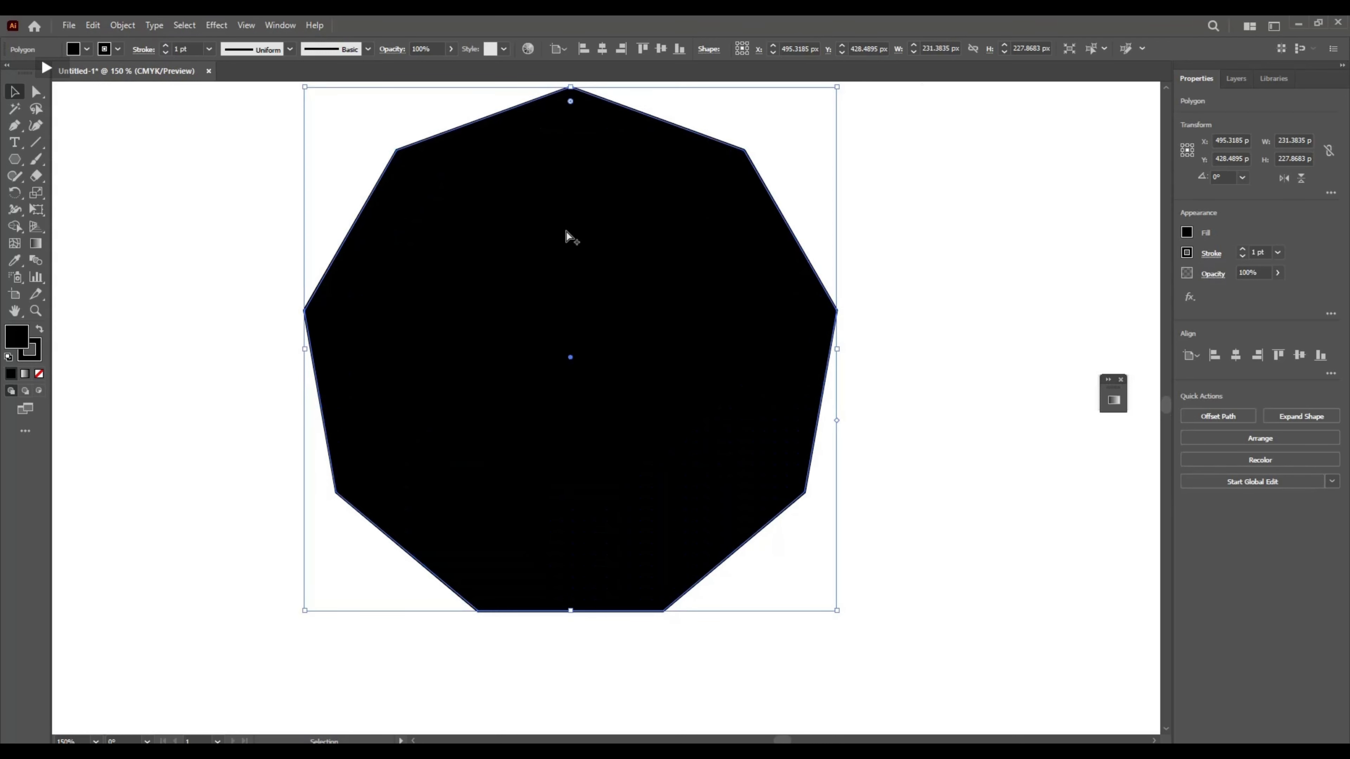
- Move the nine-sided polygon down and right to about X 515, Y 458 px and deselect it
drag(539, 238, 603, 308)
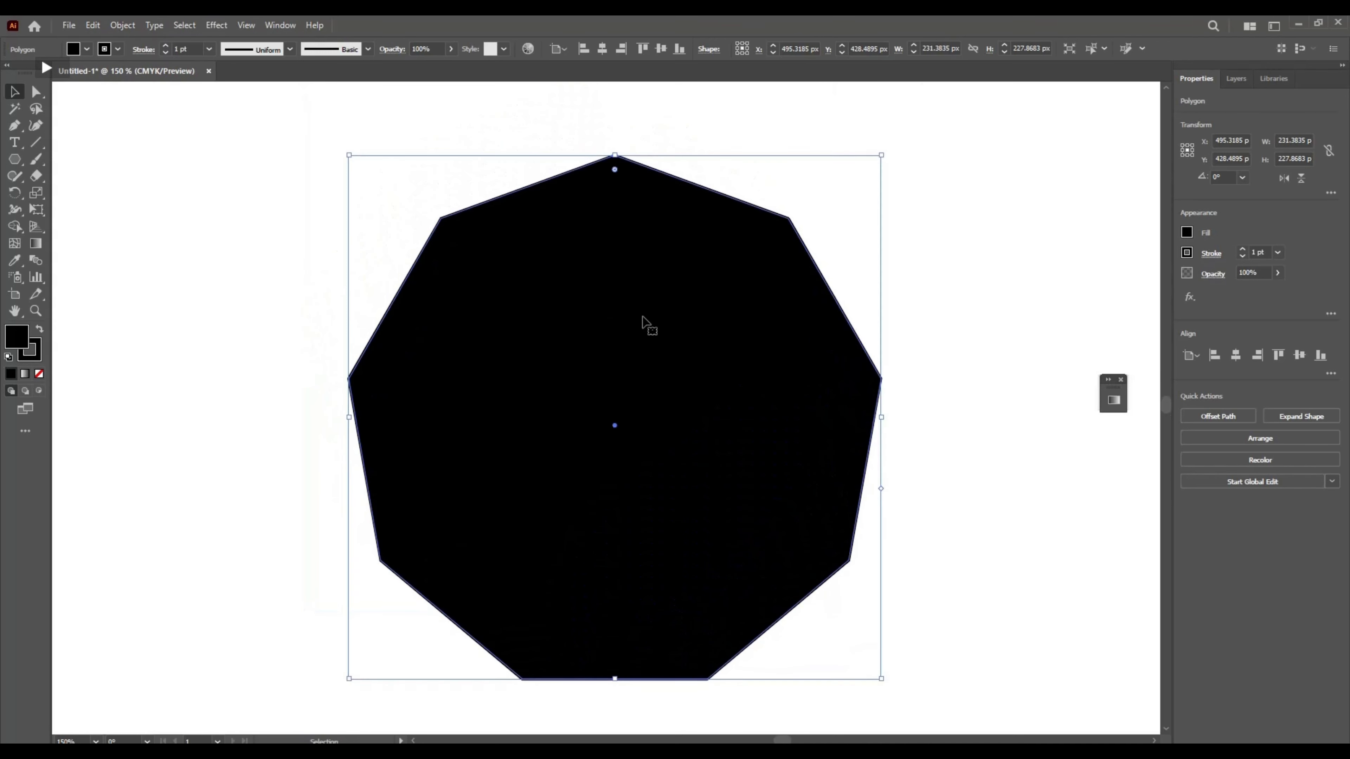
drag(448, 155, 822, 245)
click(175, 105)
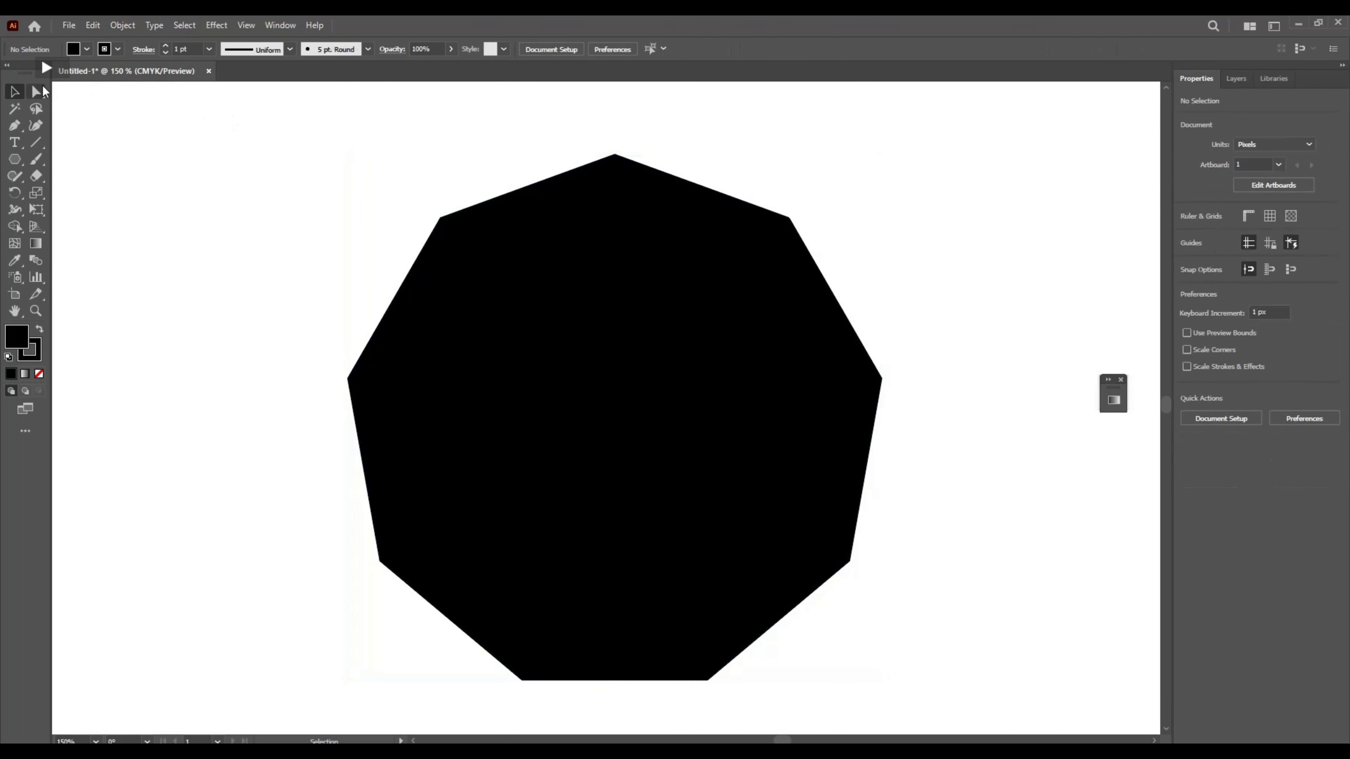
- Pull the top and upper-right corner points of the nine-sided polygon downward with the Direct Selection tool
click(36, 92)
drag(500, 133, 795, 227)
drag(615, 170, 606, 282)
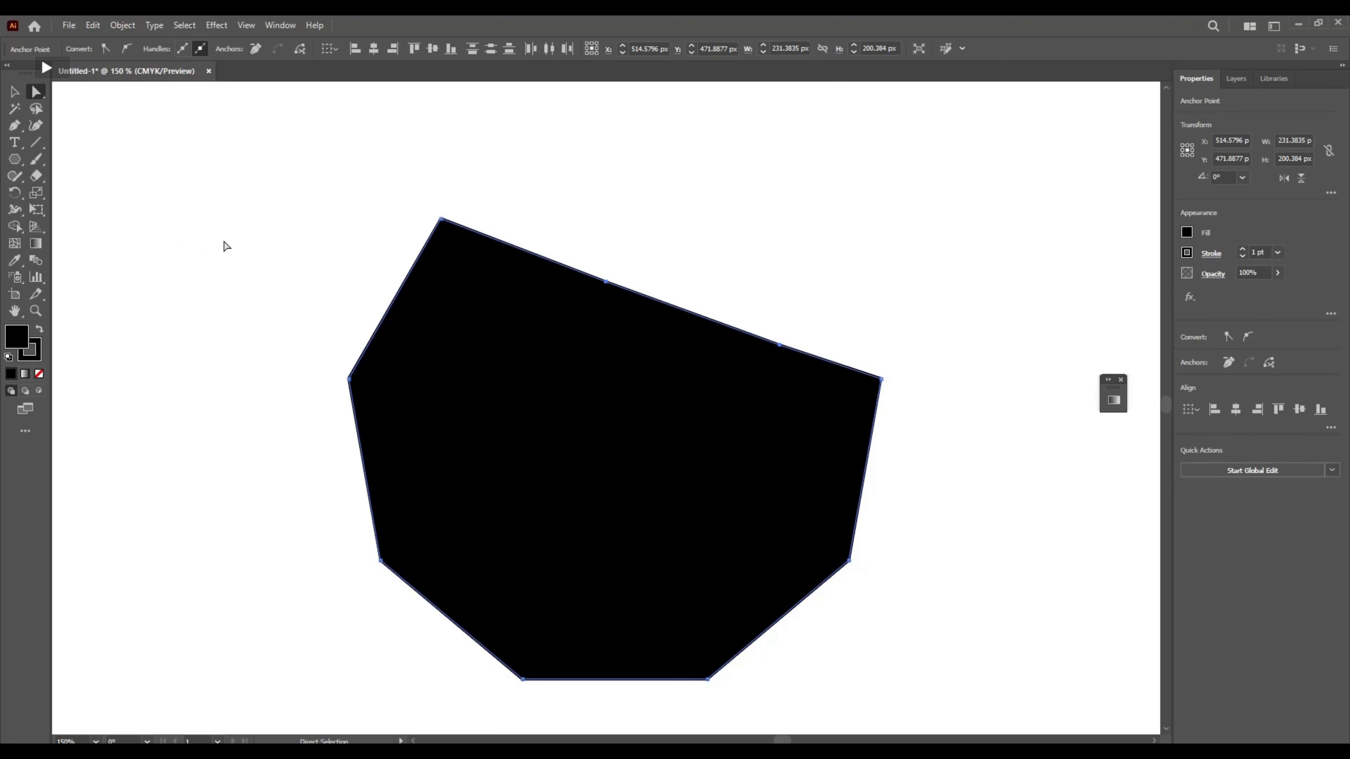
- Undo the reshaping of the nine-sided polygon's two corner points and deselect the shape
scroll(223, 246, down, 3)
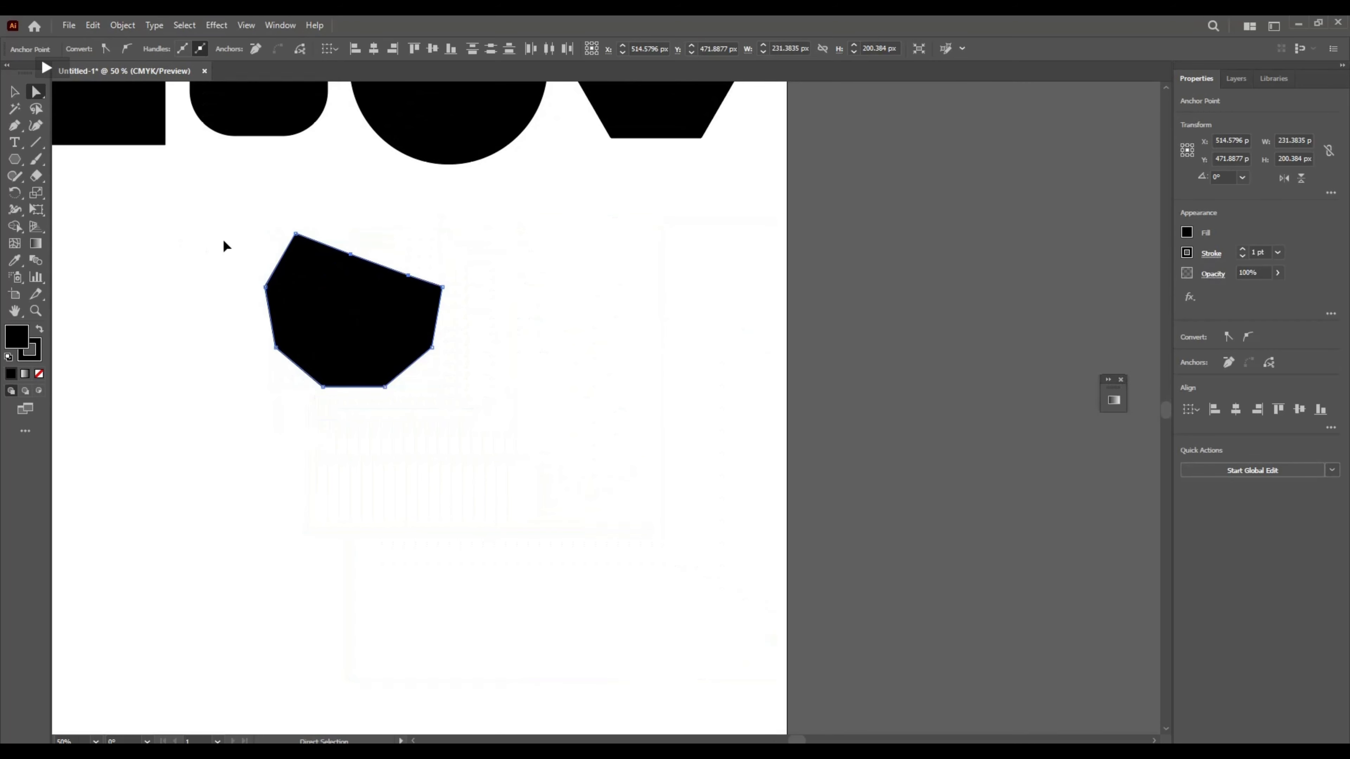
key(ctrl+z)
key(ctrl+z)
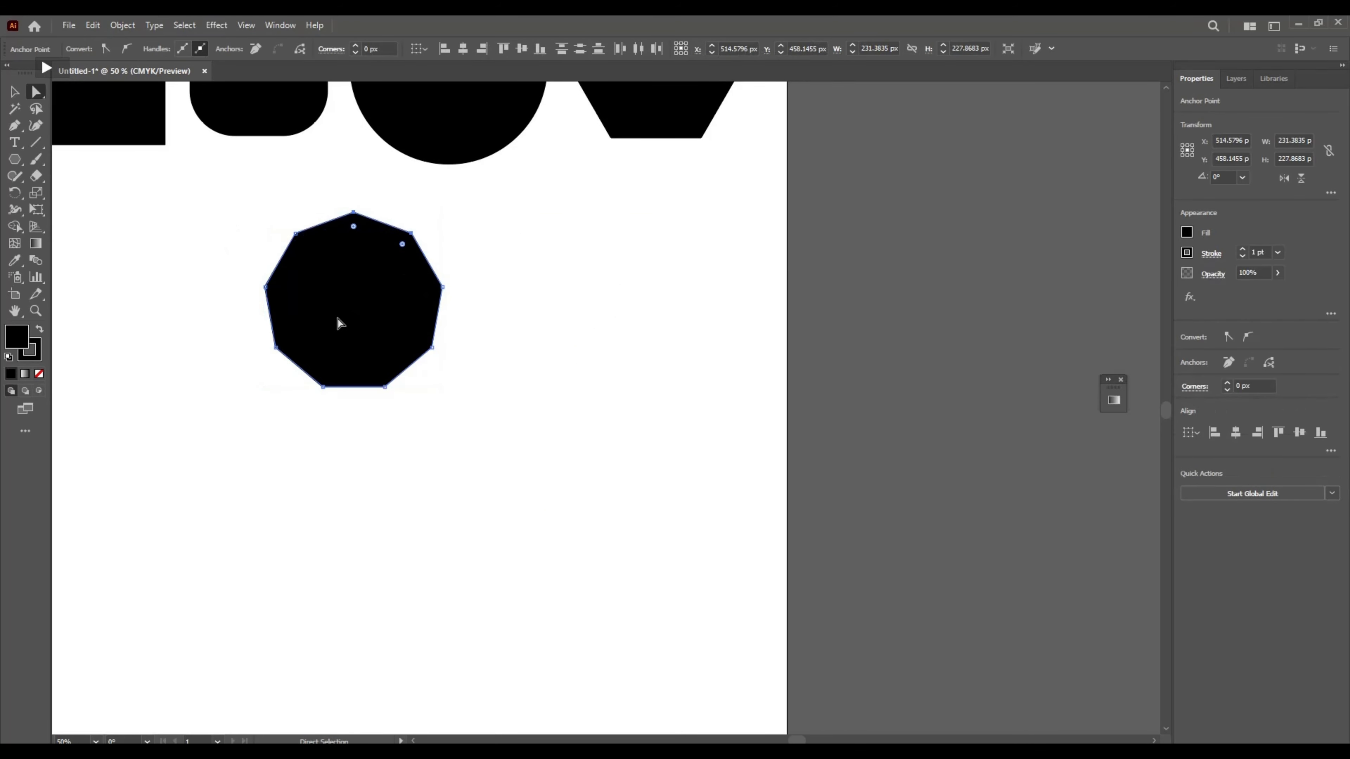
click(229, 306)
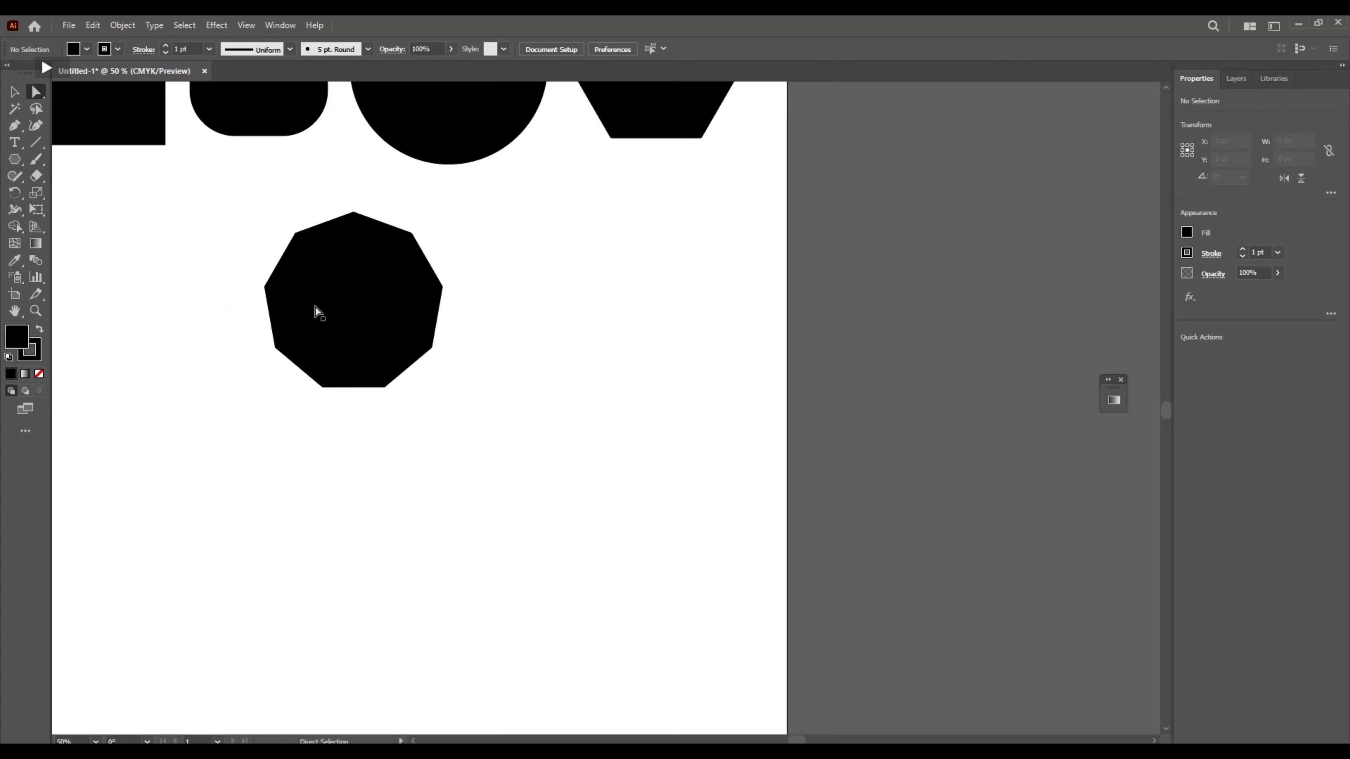
- Delete the nine-sided polygon below the row of shapes
scroll(324, 314, left, 3)
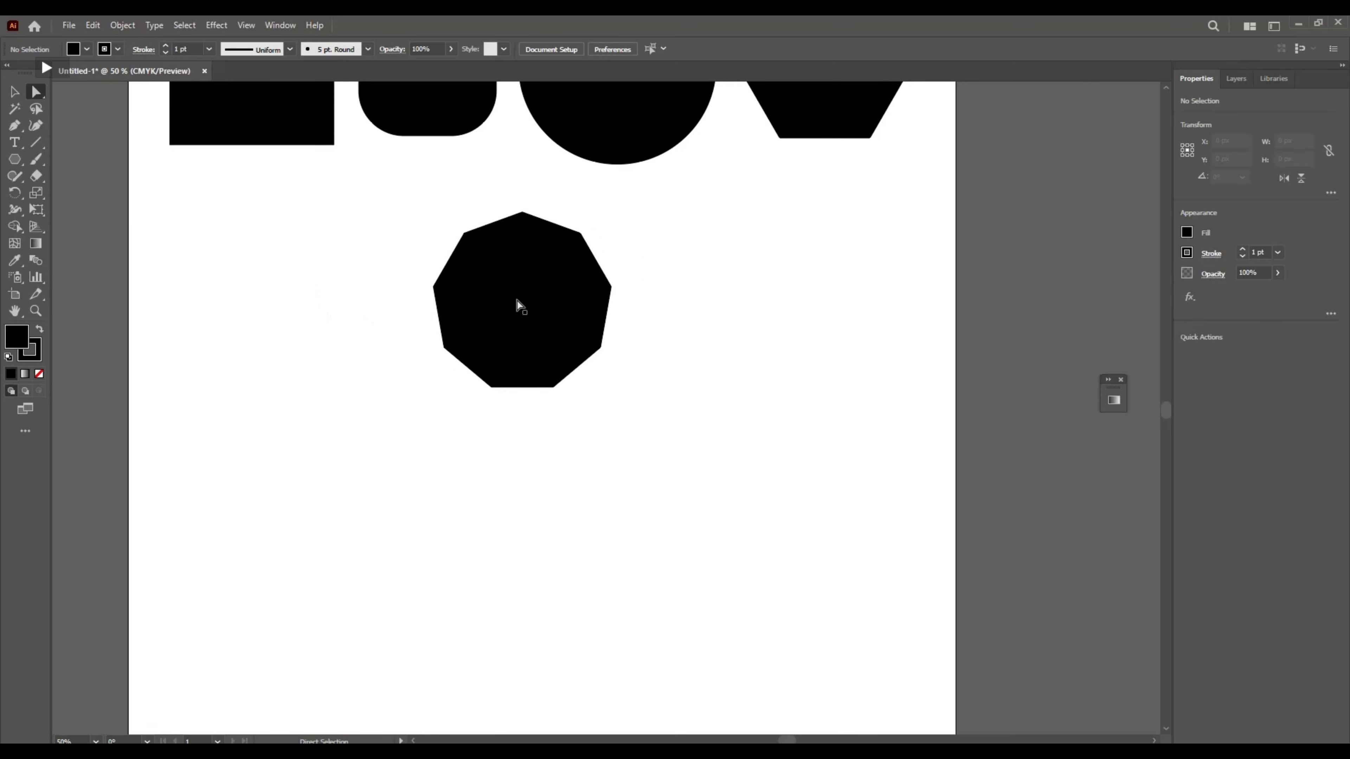
click(520, 305)
drag(386, 206, 678, 439)
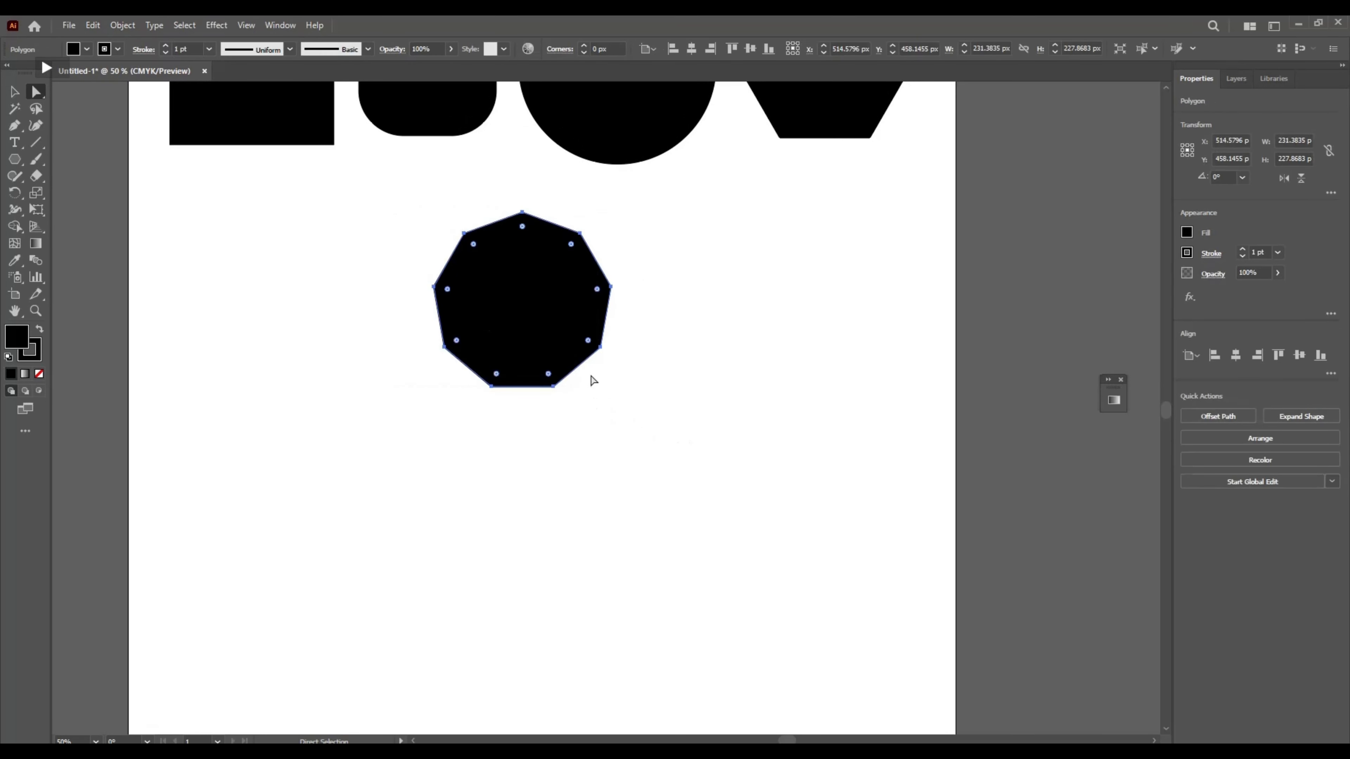
scroll(593, 381, up, 3)
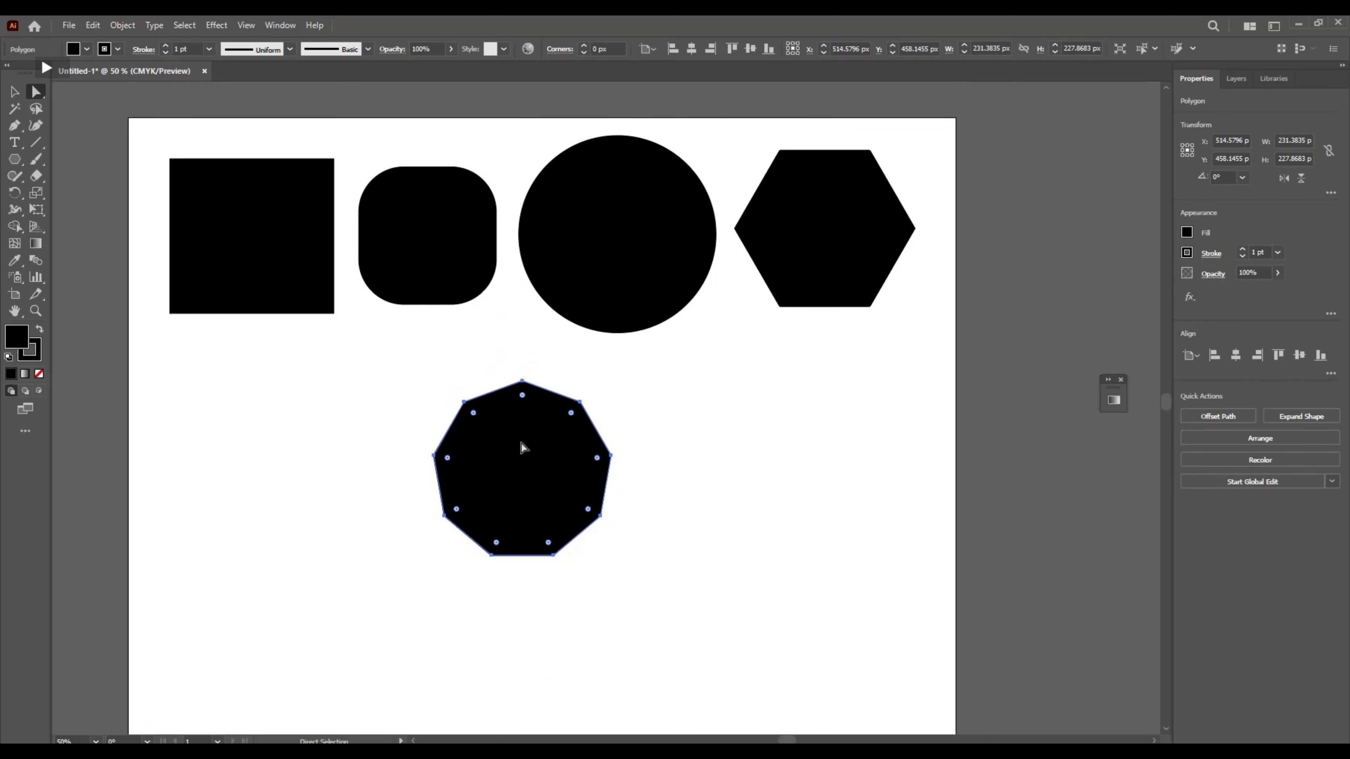
key(Delete)
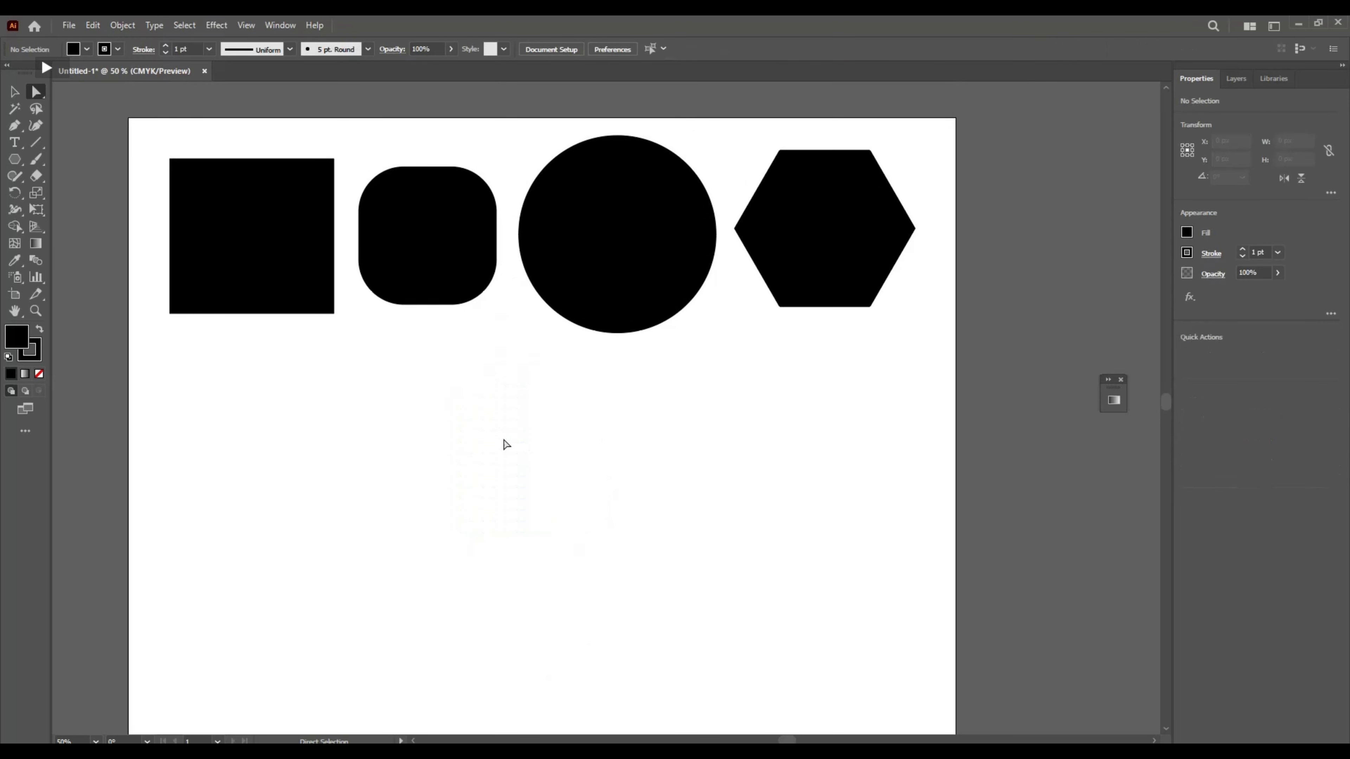
- Scale down the black rectangle and the rounded rectangle, and shift the rounded rectangle slightly left and up
click(288, 236)
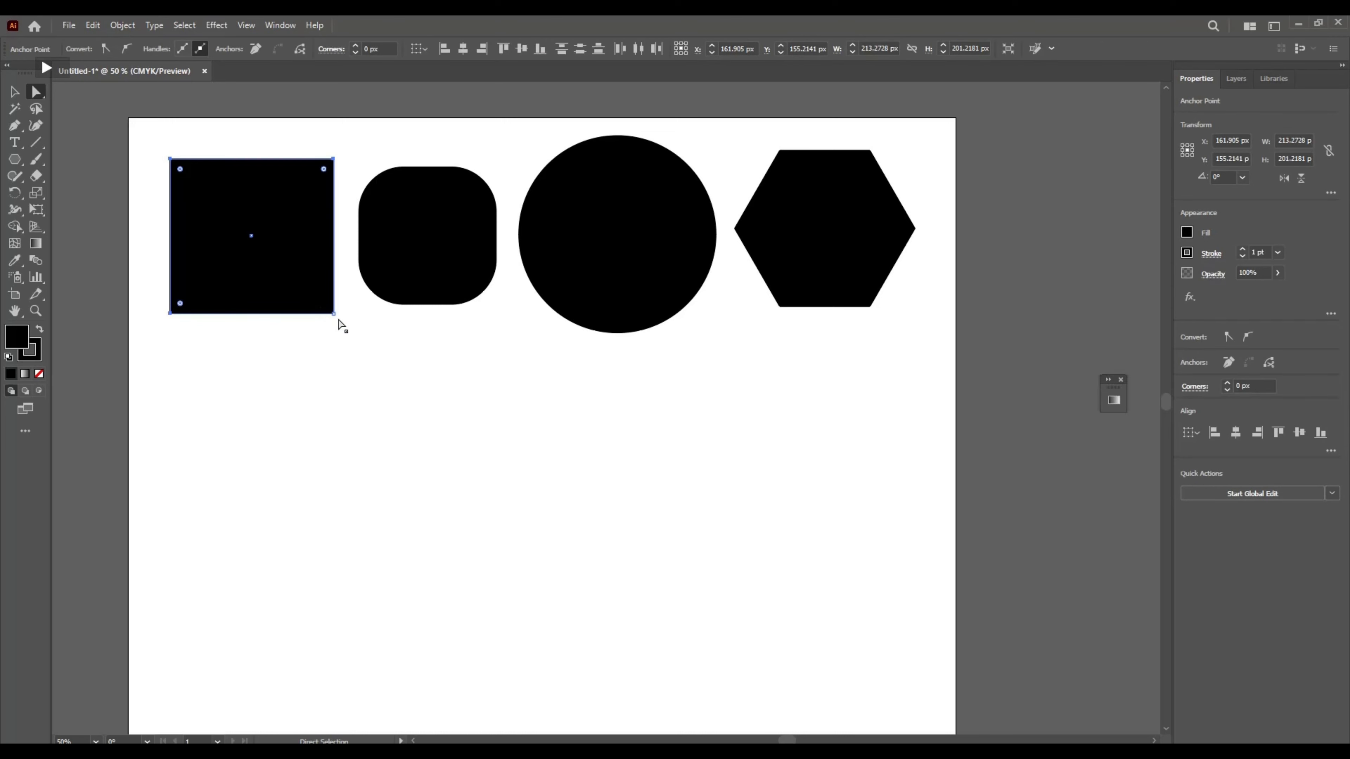
key(v)
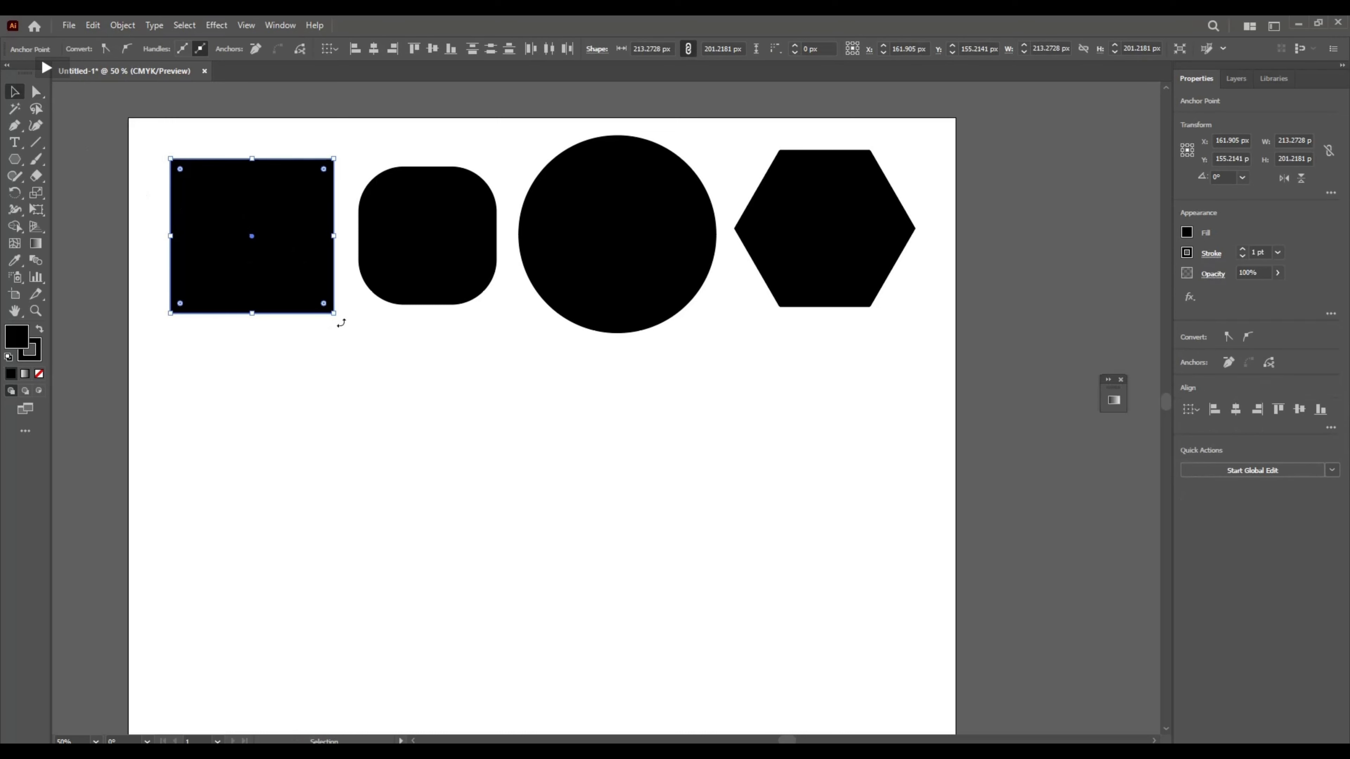
drag(334, 314, 235, 250)
click(495, 225)
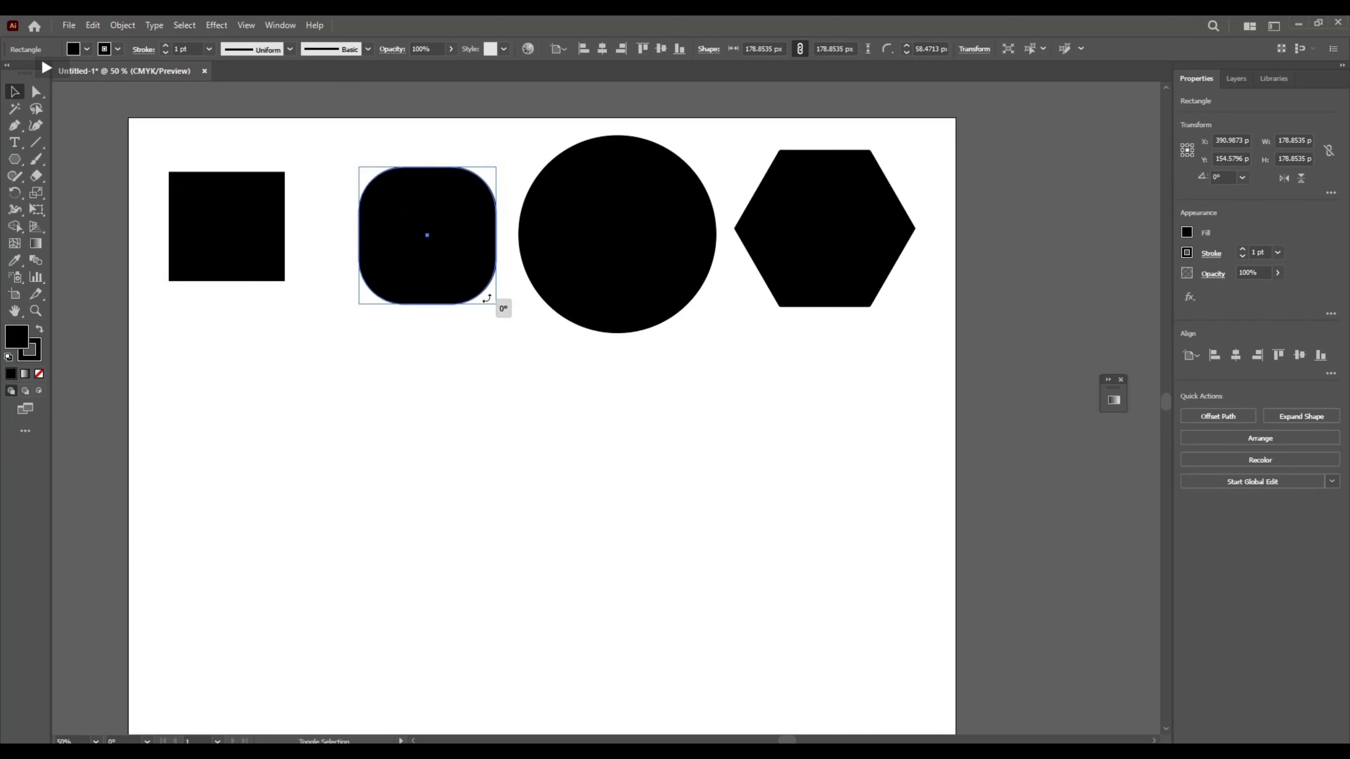
drag(498, 307, 489, 297)
mouse_move(422, 250)
mouse_down()
mouse_move(382, 235)
mouse_move(399, 244)
mouse_up()
- Scale down the circle and reposition it, and shrink the hexagon to about 181 by 157 px, moving it left toward the circle
click(628, 239)
drag(716, 337, 667, 285)
drag(592, 216, 590, 231)
click(847, 282)
drag(913, 305, 874, 273)
drag(808, 217, 775, 237)
- Draw a five-pointed star about 184 by 175 px beside the hexagon with the Star tool
click(17, 162)
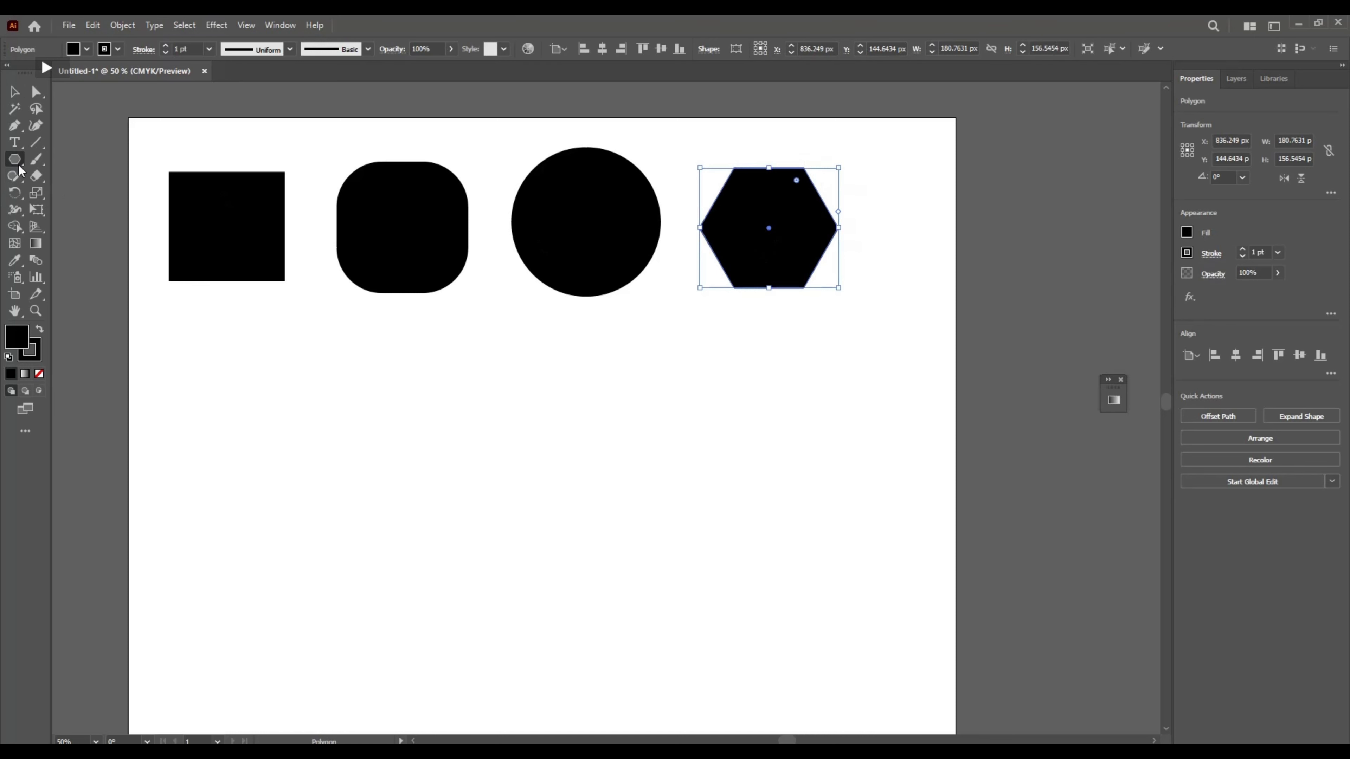
drag(24, 171, 53, 226)
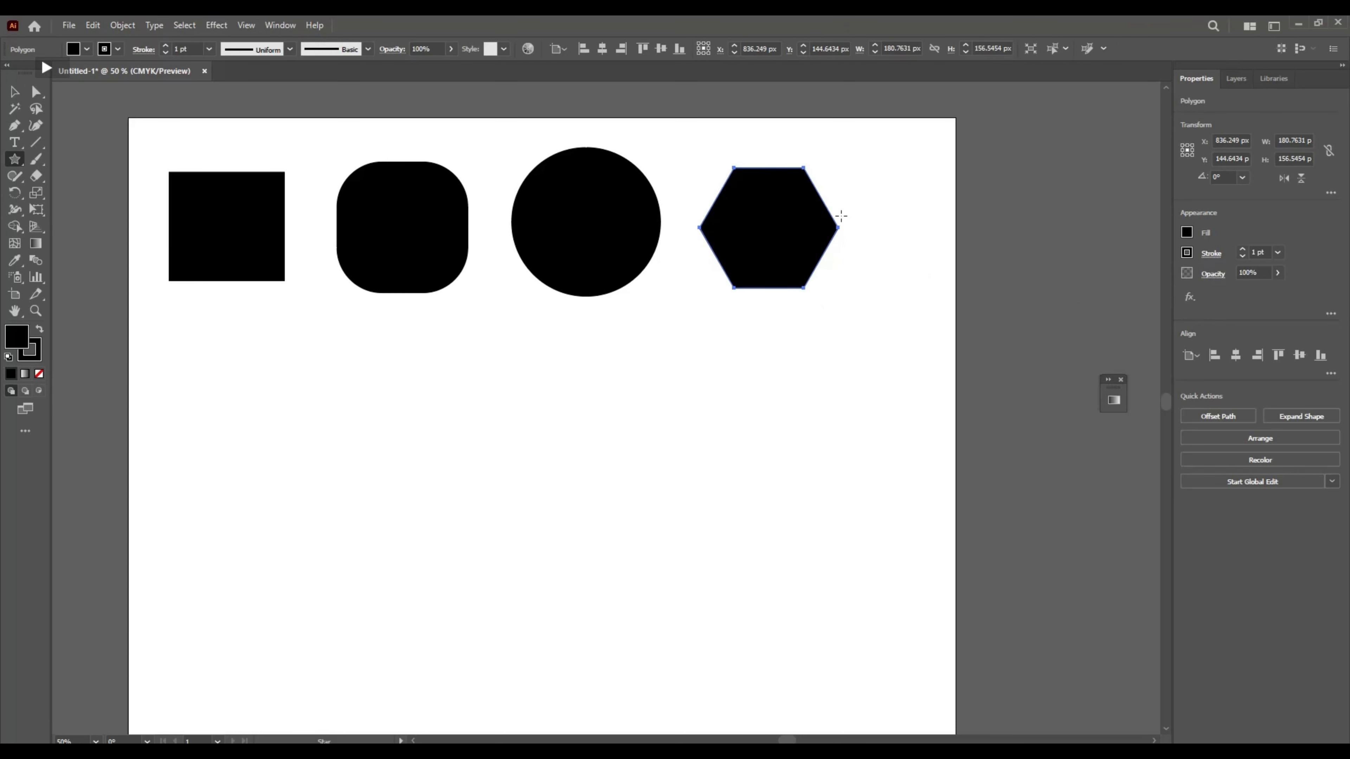
drag(902, 192, 873, 221)
- Shrink the star to about 146 by 139 px and place it below the circle at about X 662, Y 406 px
key(v)
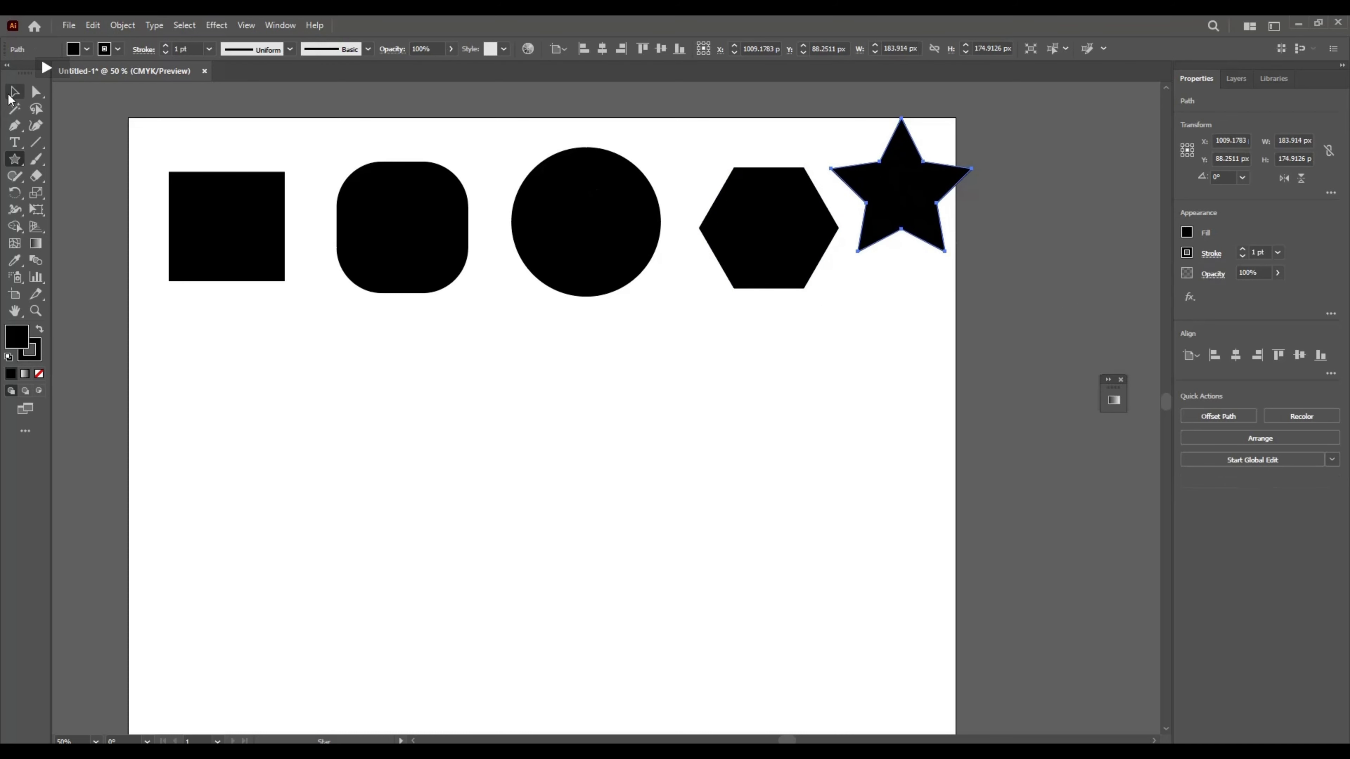
drag(922, 211, 918, 236)
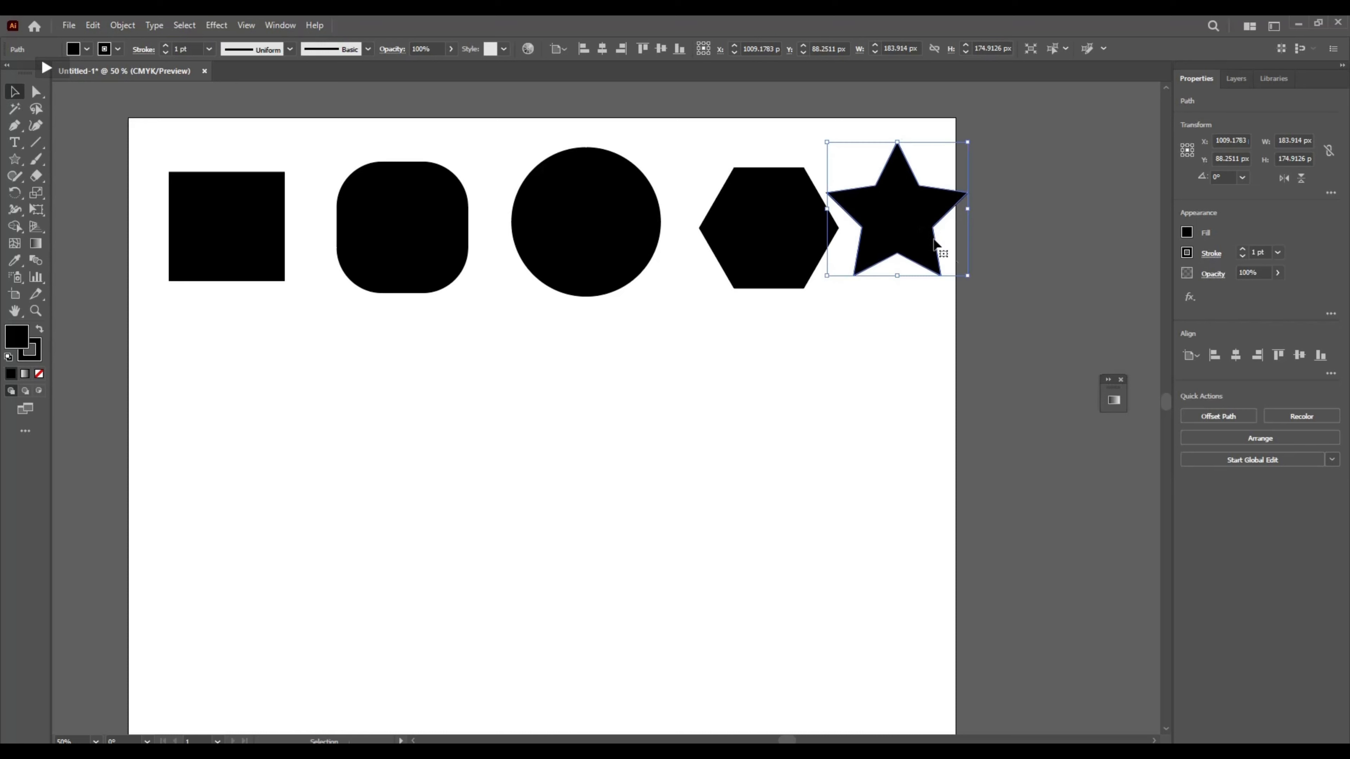
drag(968, 276, 937, 256)
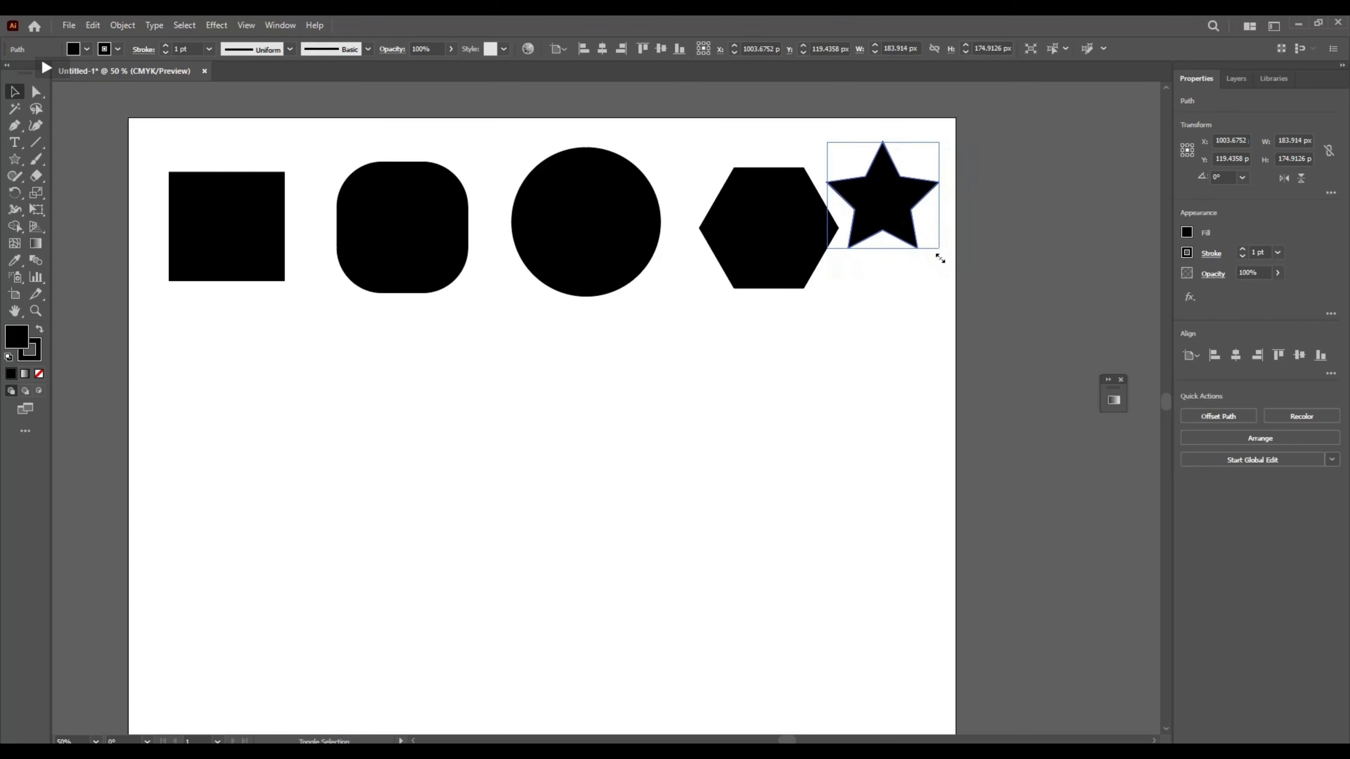
drag(908, 210, 628, 452)
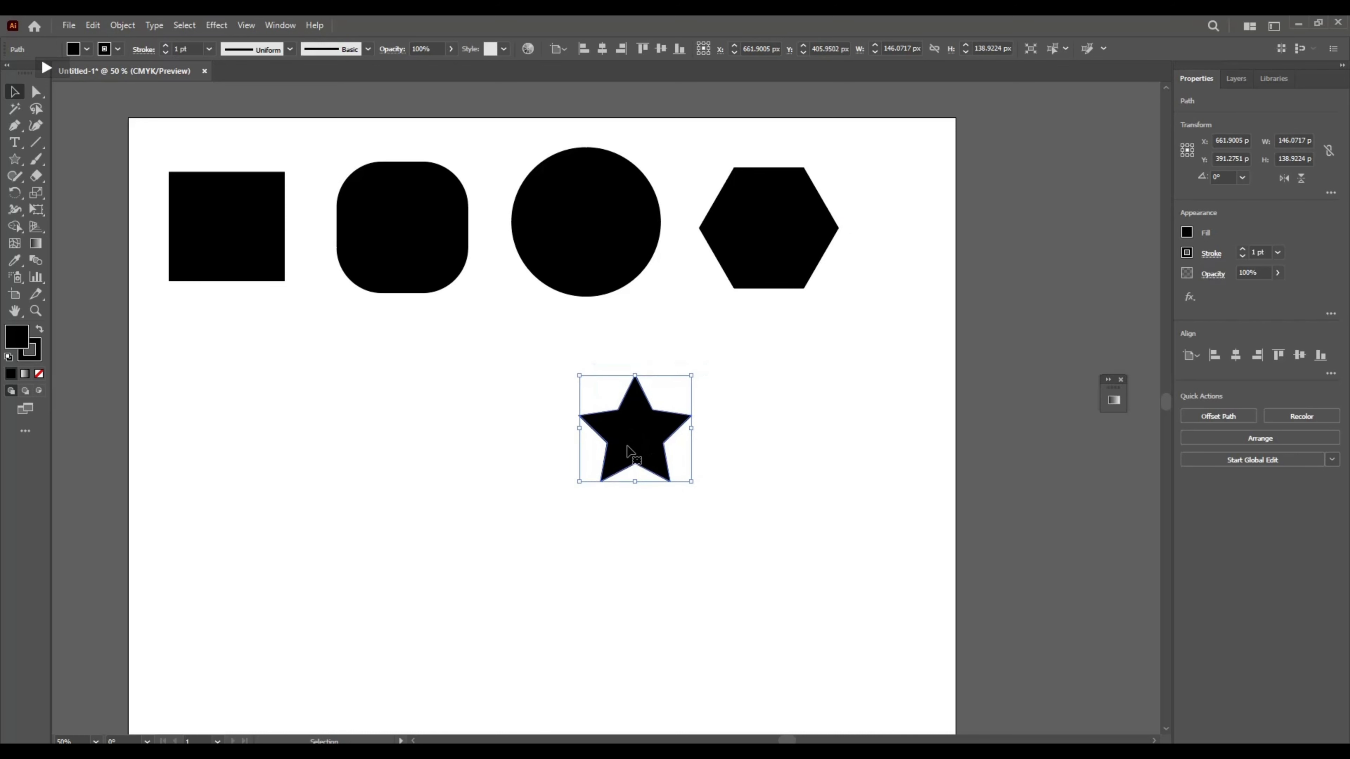
- Move the star slightly up to about Y 404 px with the Selection tool
scroll(627, 452, up, 3)
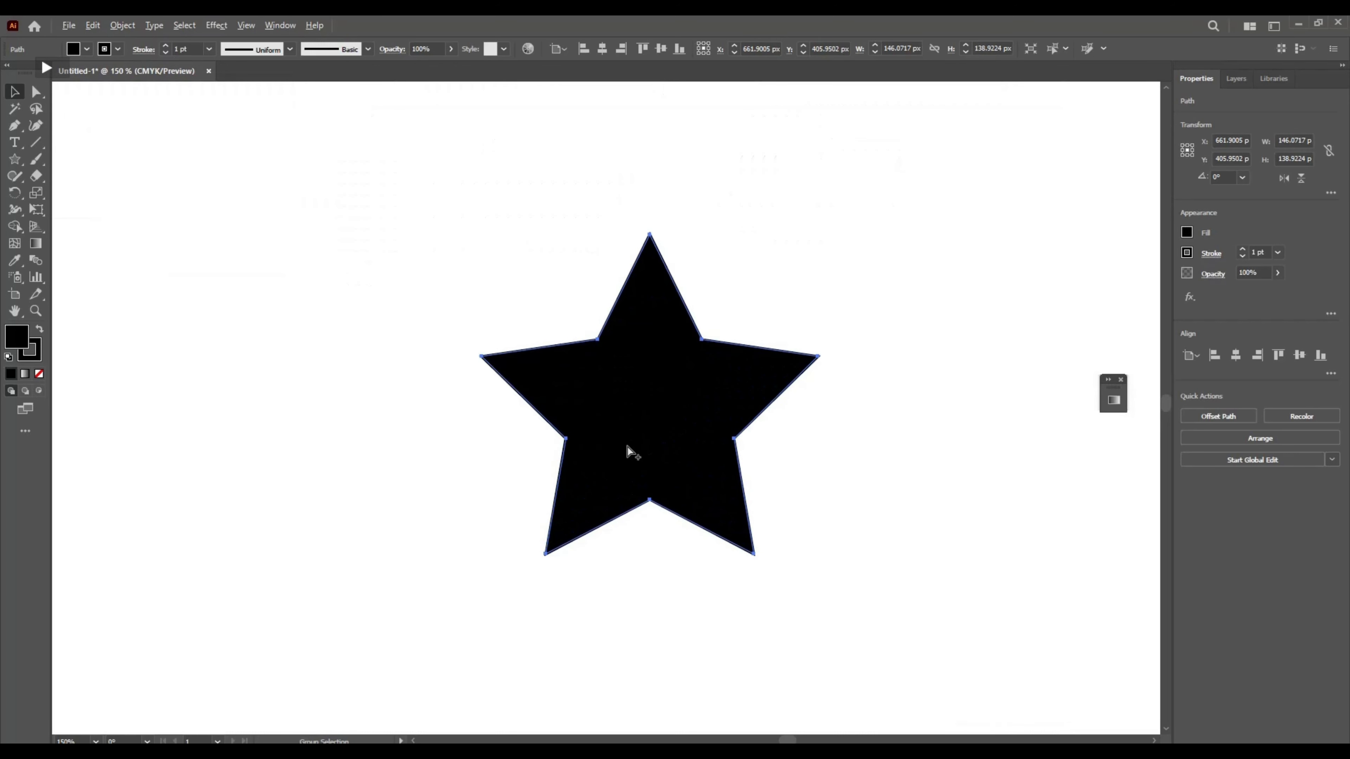
scroll(628, 452, up, 1)
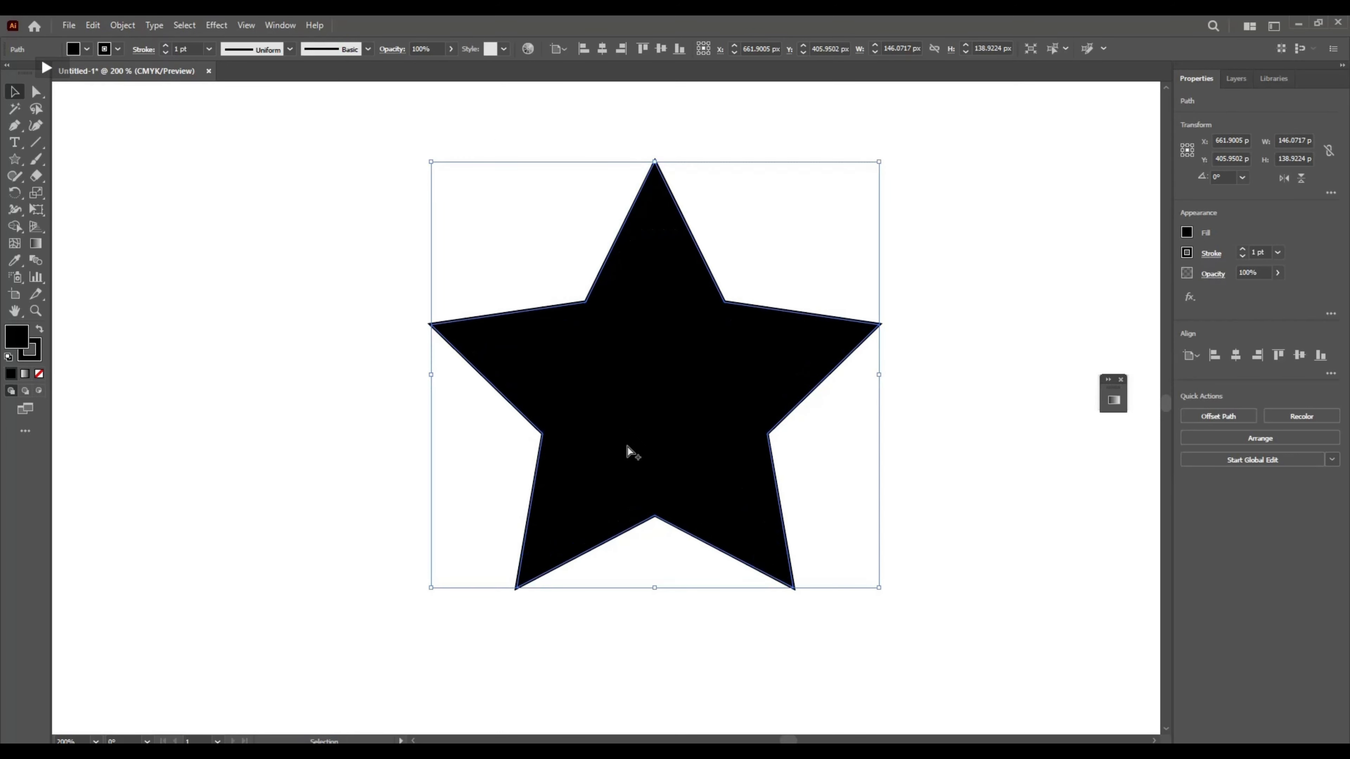
drag(626, 445, 630, 440)
click(352, 347)
click(652, 384)
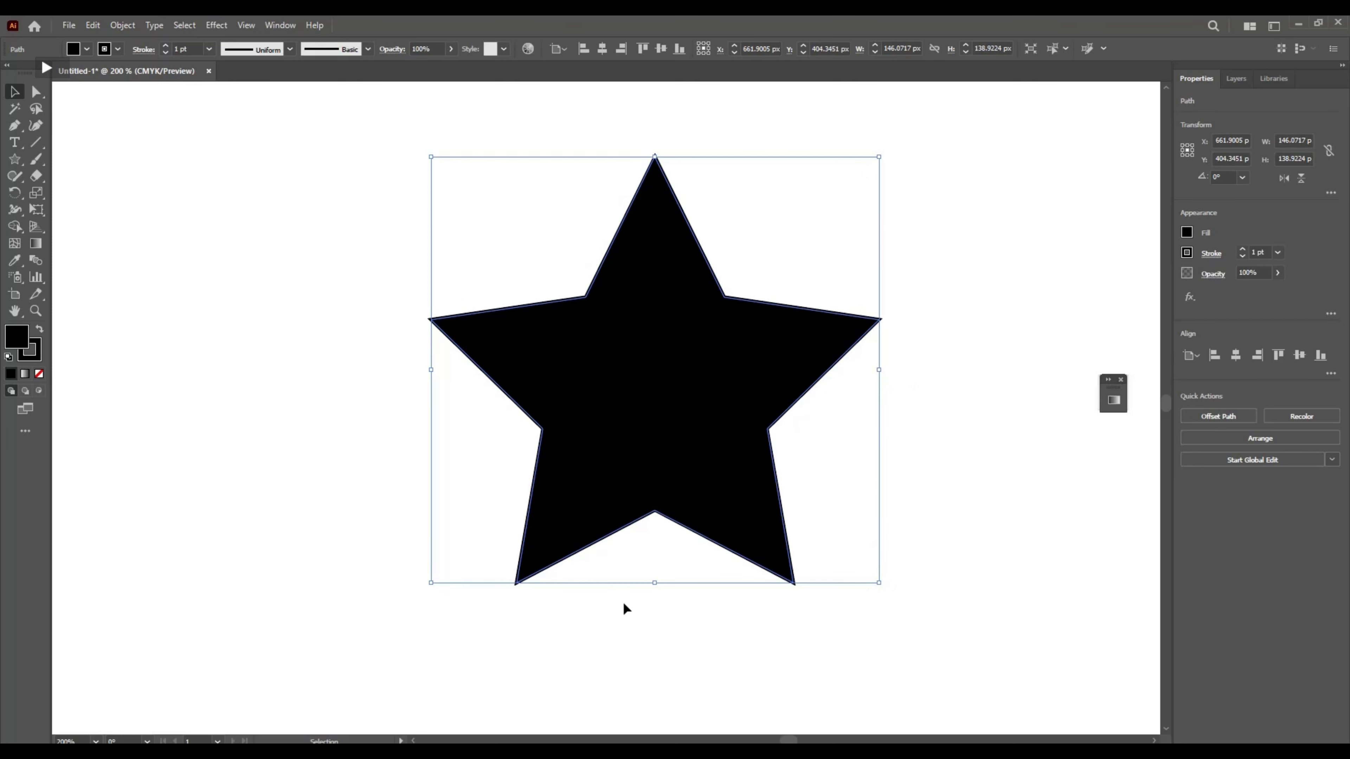
- Stretch the star's top point upward with the Direct Selection tool, leaving its other points in place
click(92, 211)
key(a)
drag(529, 137, 773, 230)
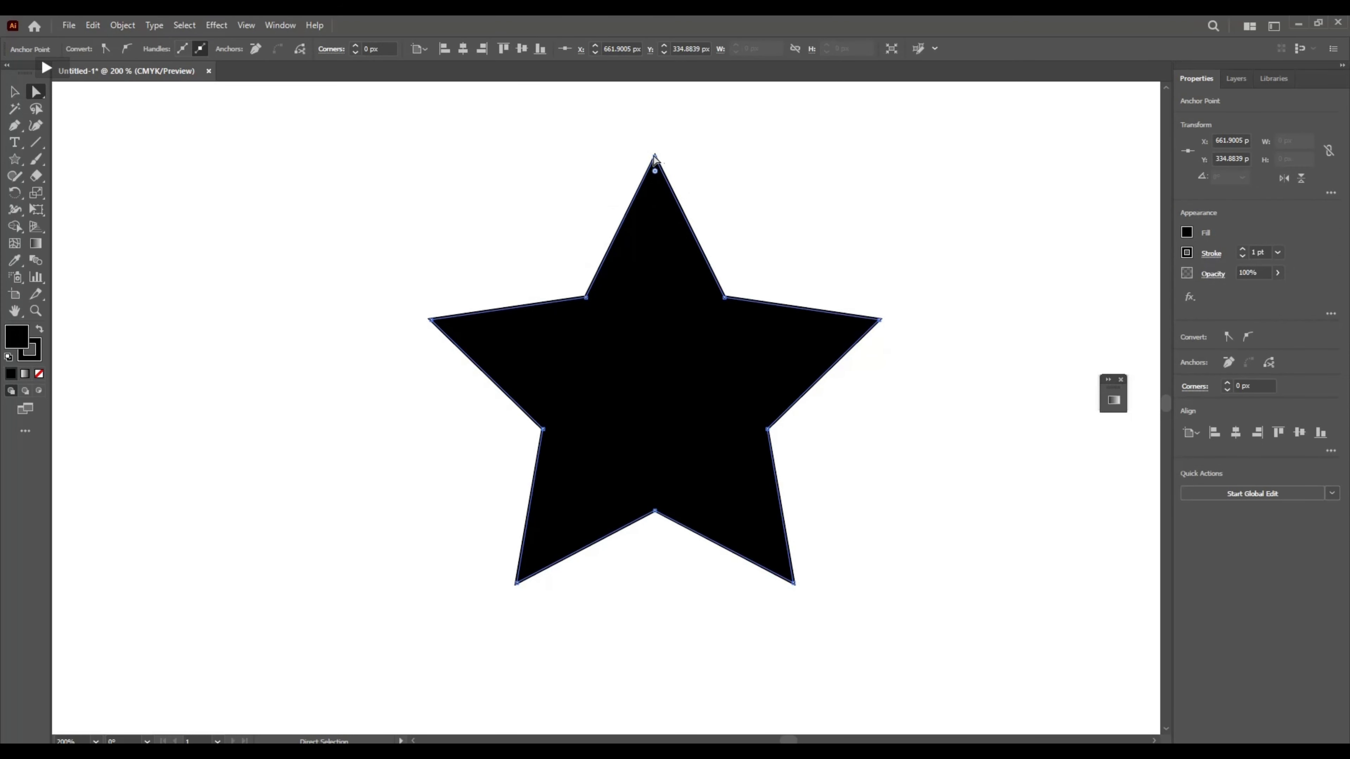
mouse_move(656, 163)
mouse_down()
mouse_move(594, 141)
mouse_move(660, 110)
mouse_move(666, 83)
mouse_move(663, 229)
mouse_move(647, 150)
mouse_move(662, 143)
mouse_up()
click(906, 363)
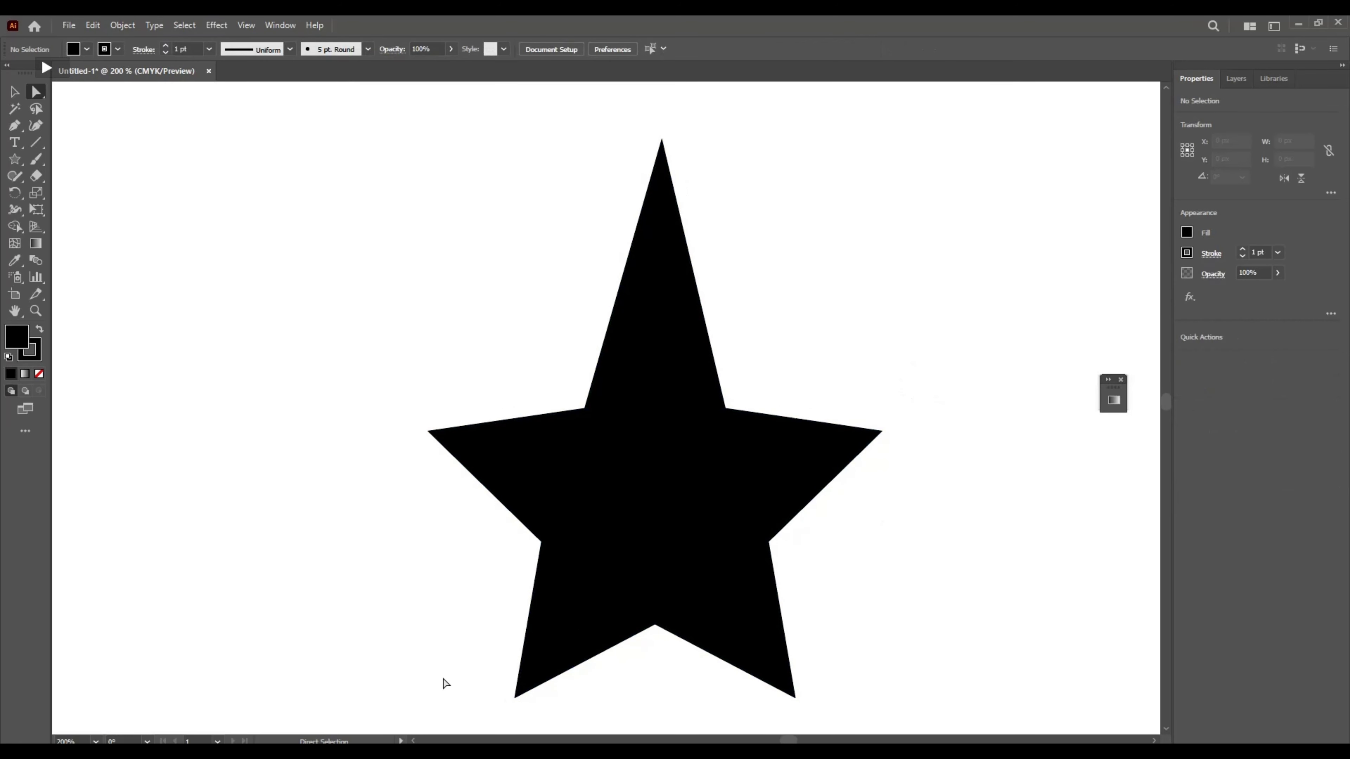
- Stretch the star's lower-left point down and left with the Direct Selection tool, and deselect the star
drag(464, 640, 624, 727)
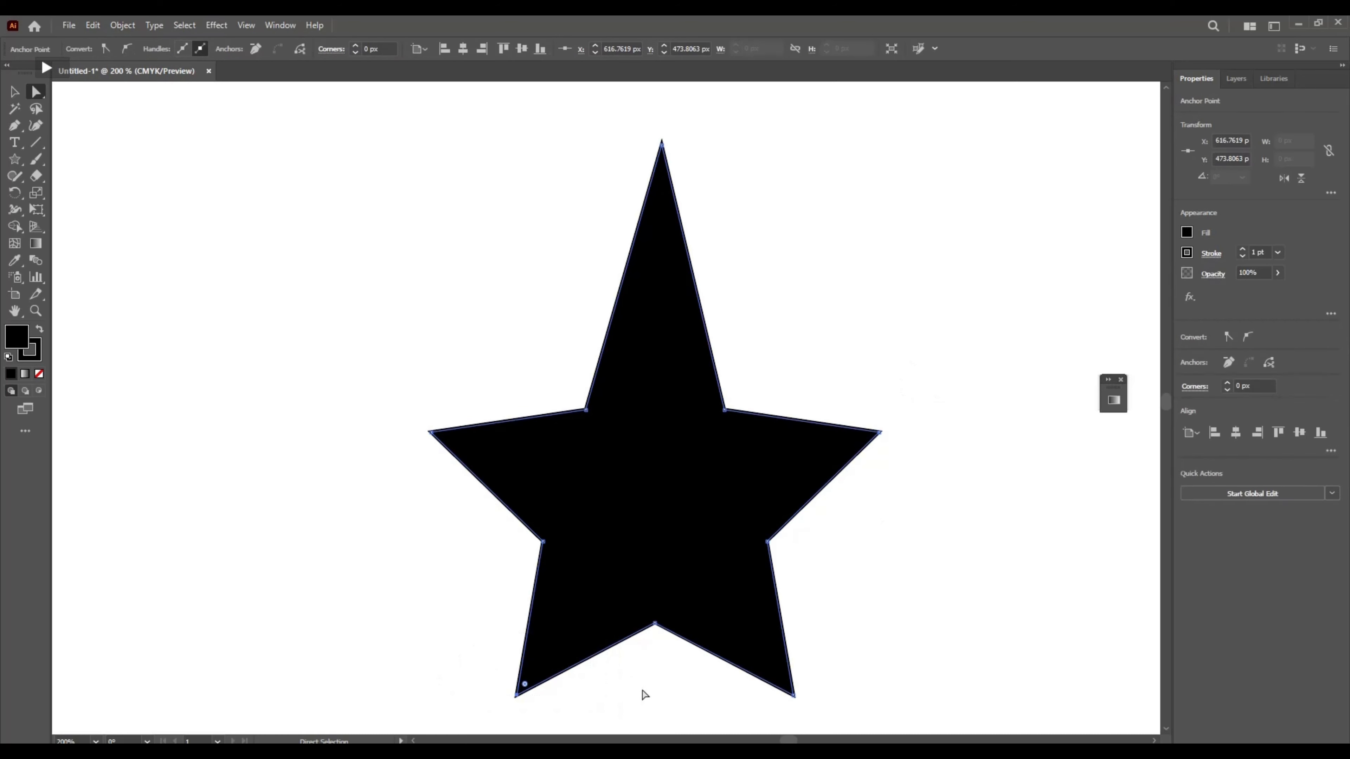
scroll(607, 625, down, 5)
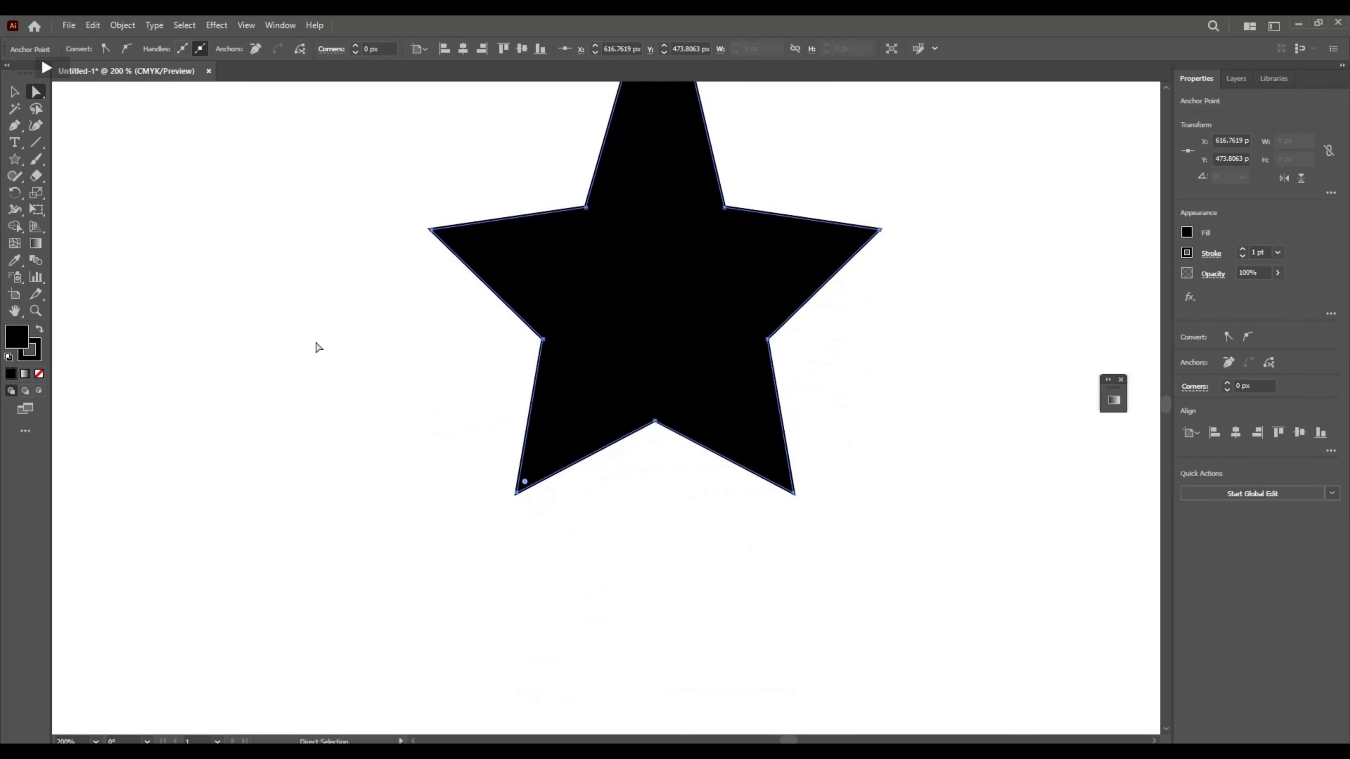
drag(413, 406, 426, 571)
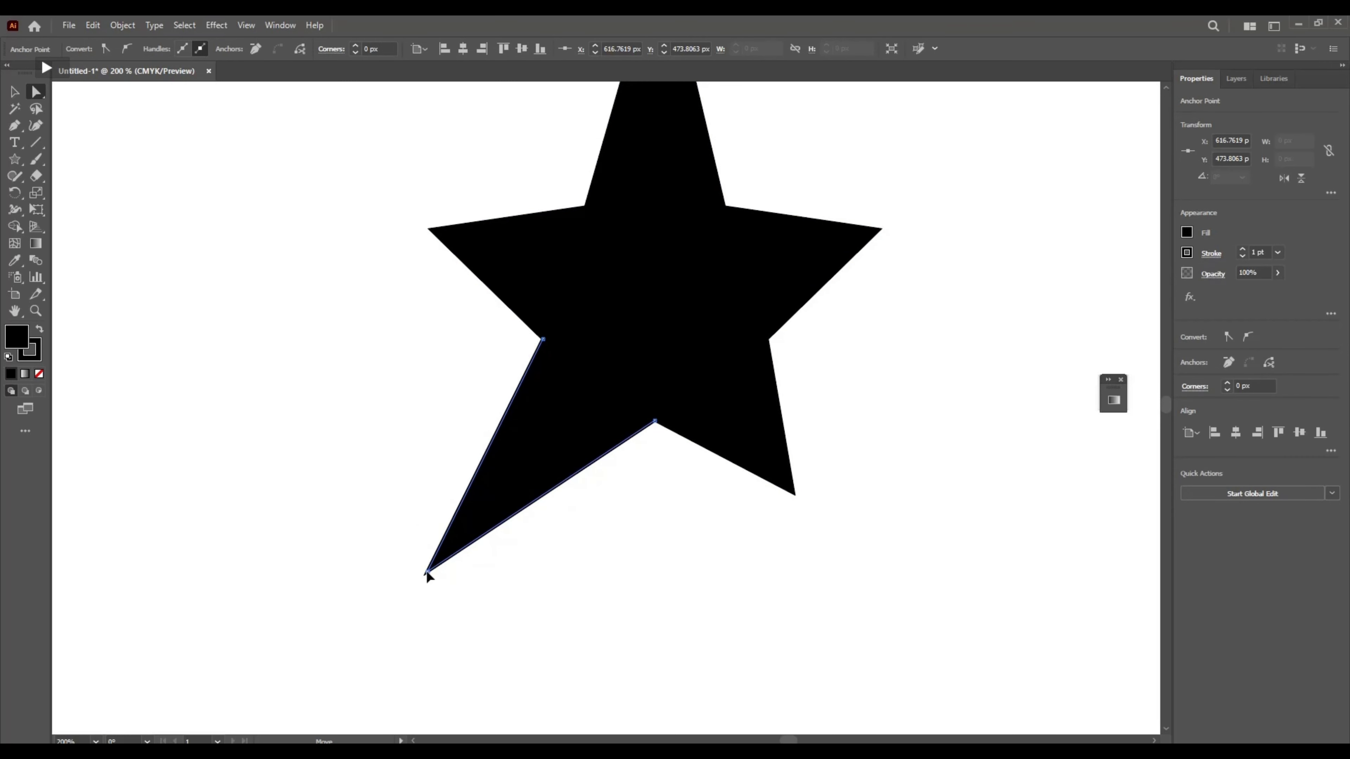
click(13, 107)
click(12, 92)
click(289, 212)
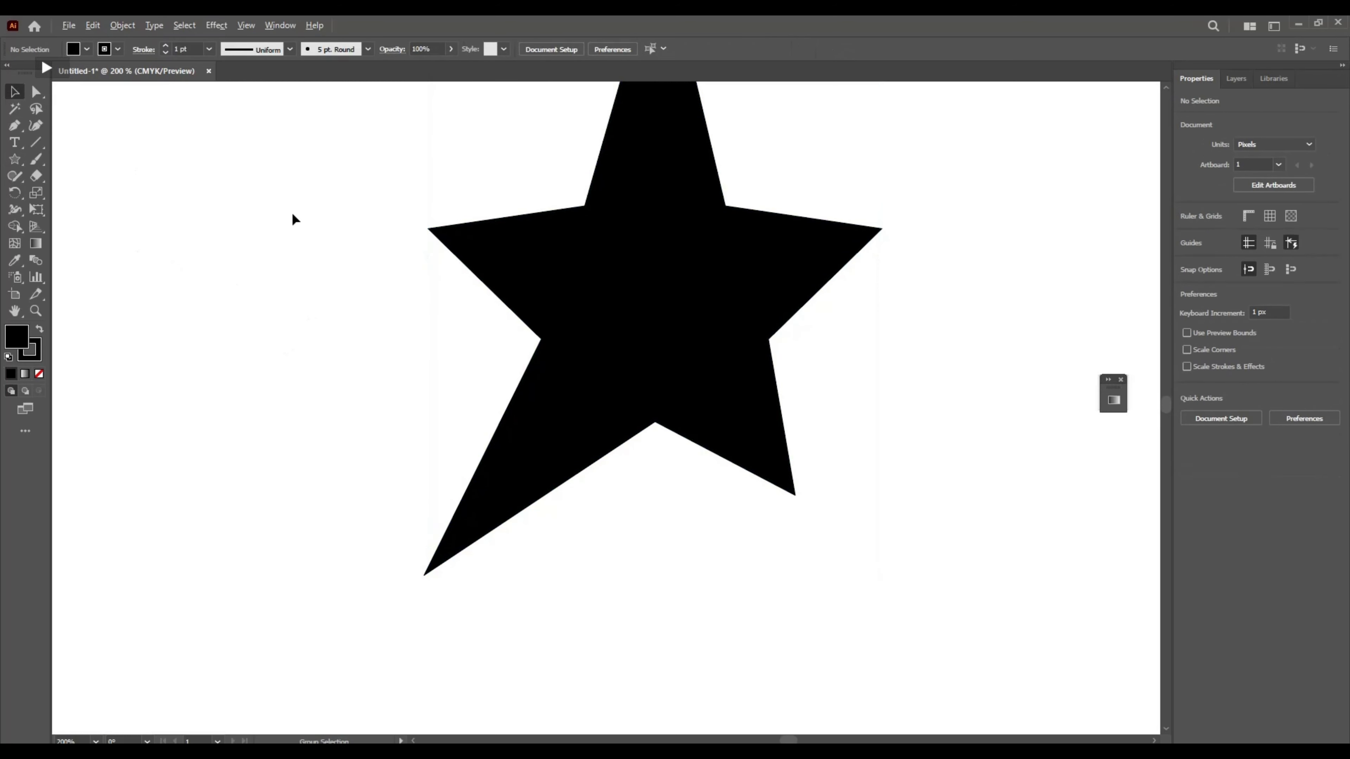
- Reposition the distorted star, rotate it clockwise by its bounding box, and move it to the right
scroll(291, 212, down, 2)
drag(478, 250, 525, 338)
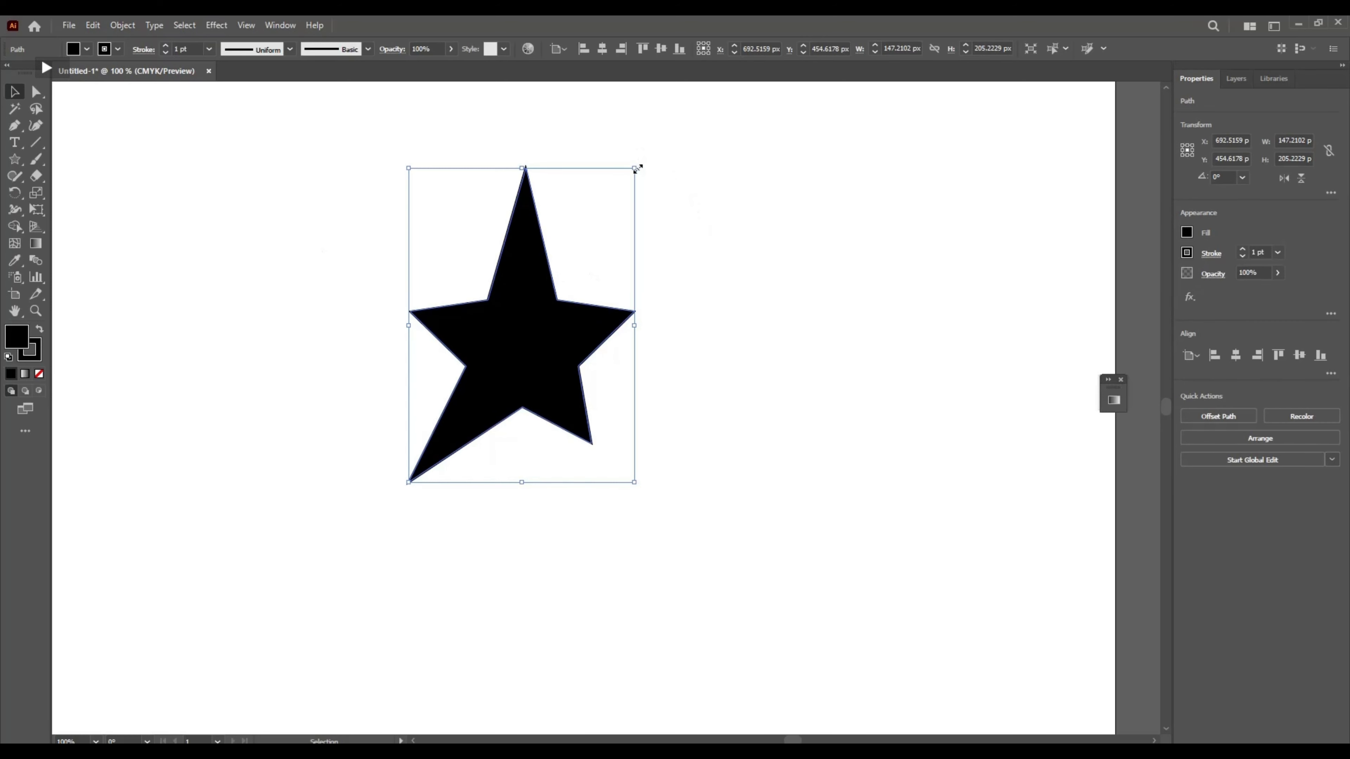
drag(642, 165, 696, 395)
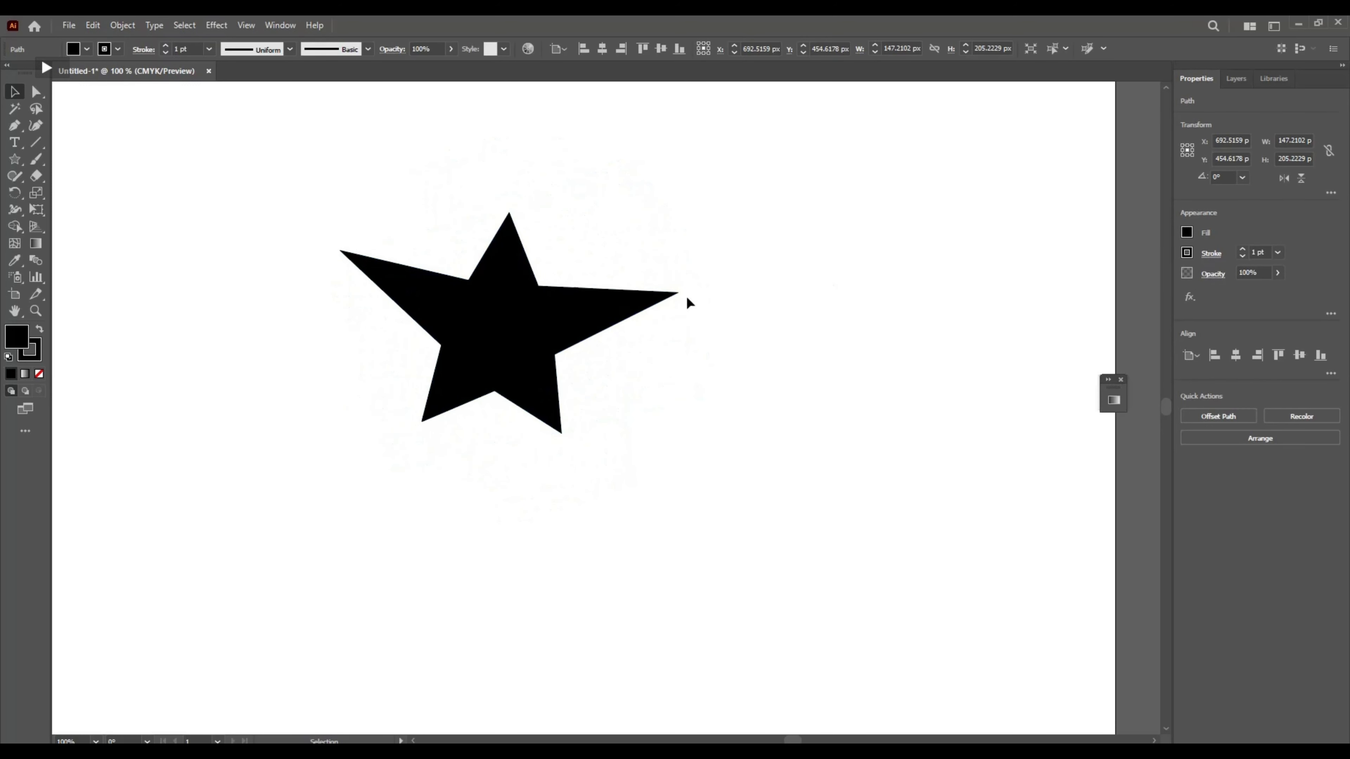
click(835, 282)
drag(574, 316, 704, 323)
click(834, 305)
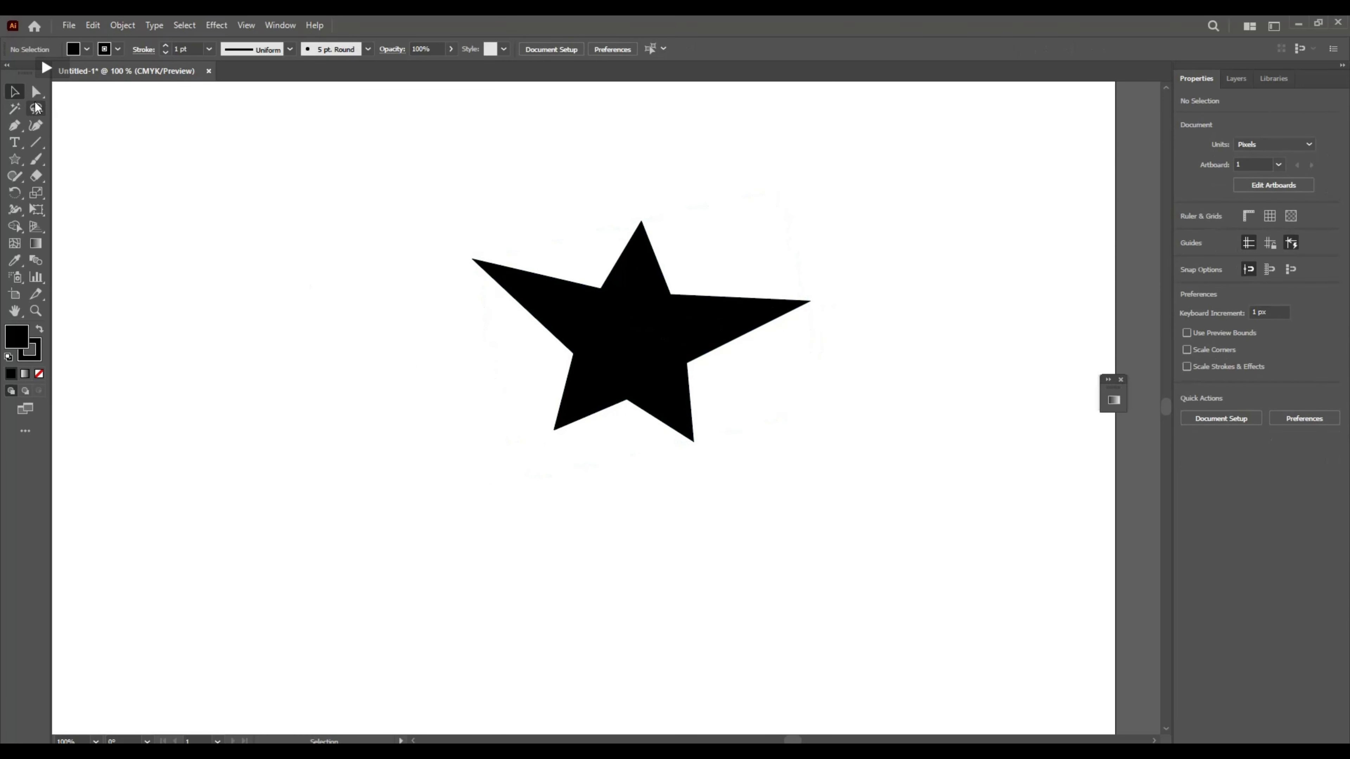
- Undo the star's moves, rotation and stretched points, restoring its regular five-pointed shape
click(632, 321)
key(a)
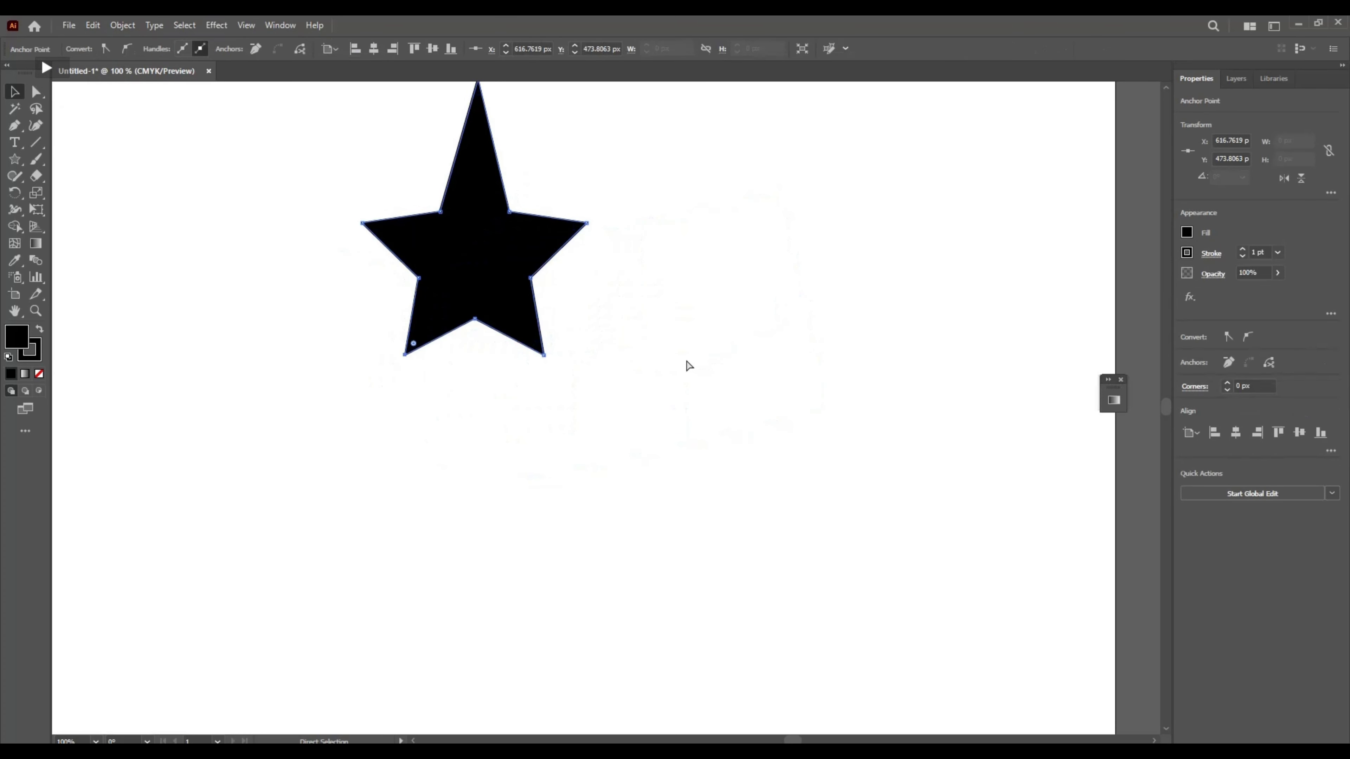
click(416, 226)
key(a)
key(v)
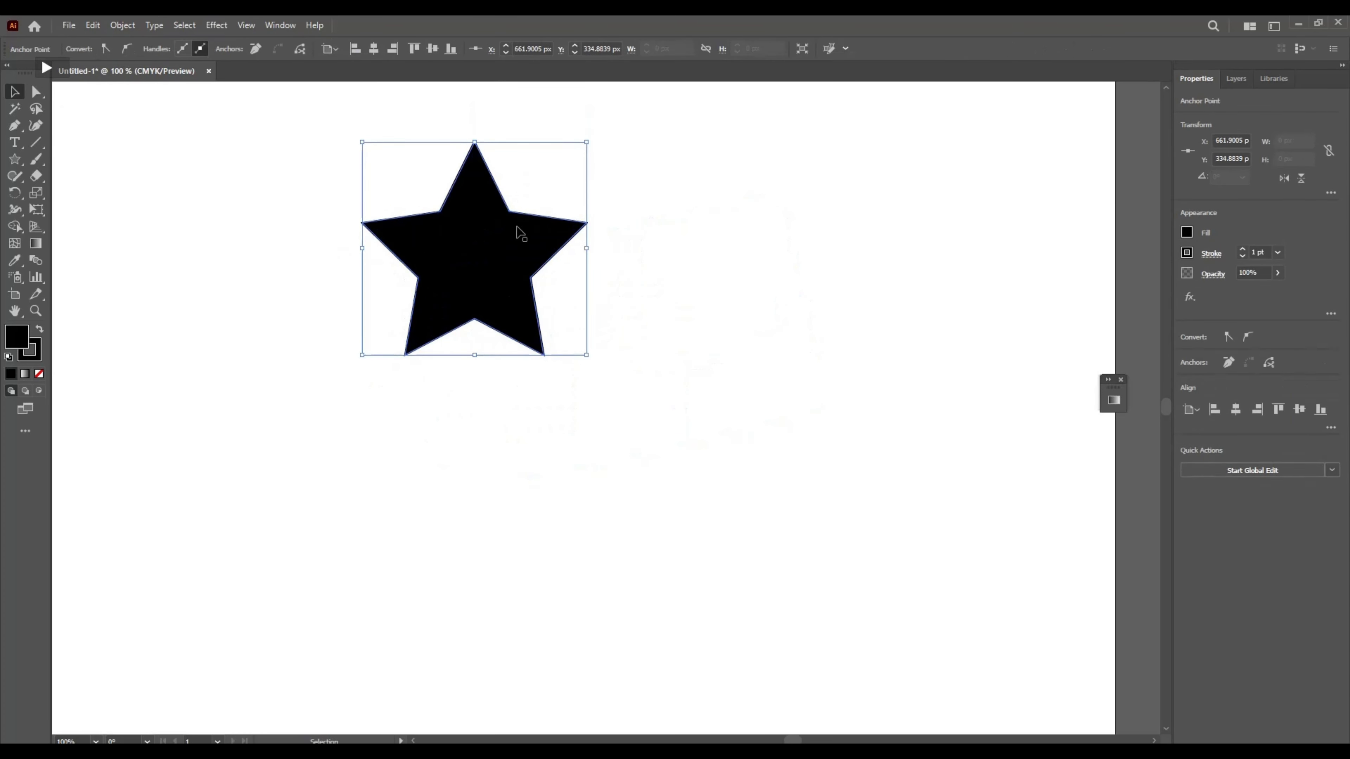
scroll(690, 266, up, 5)
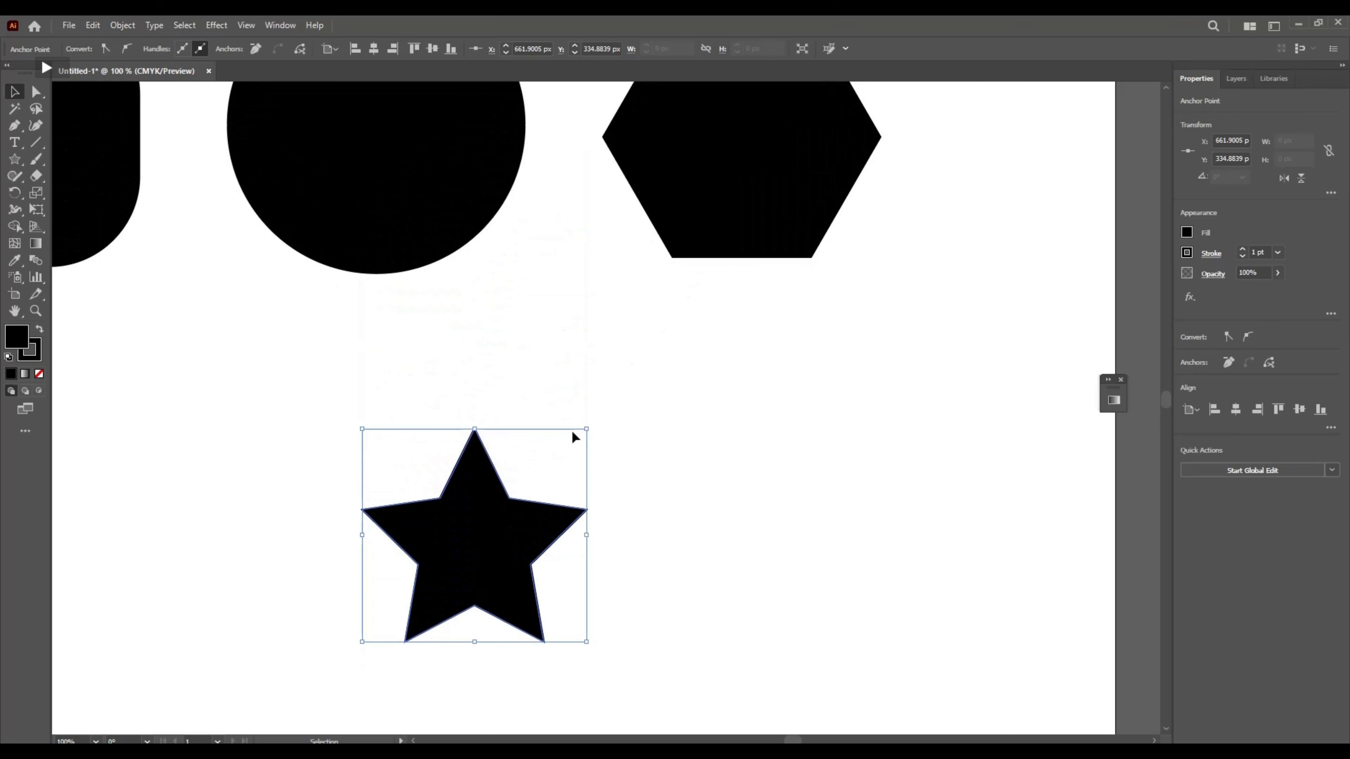
scroll(424, 467, down, 2)
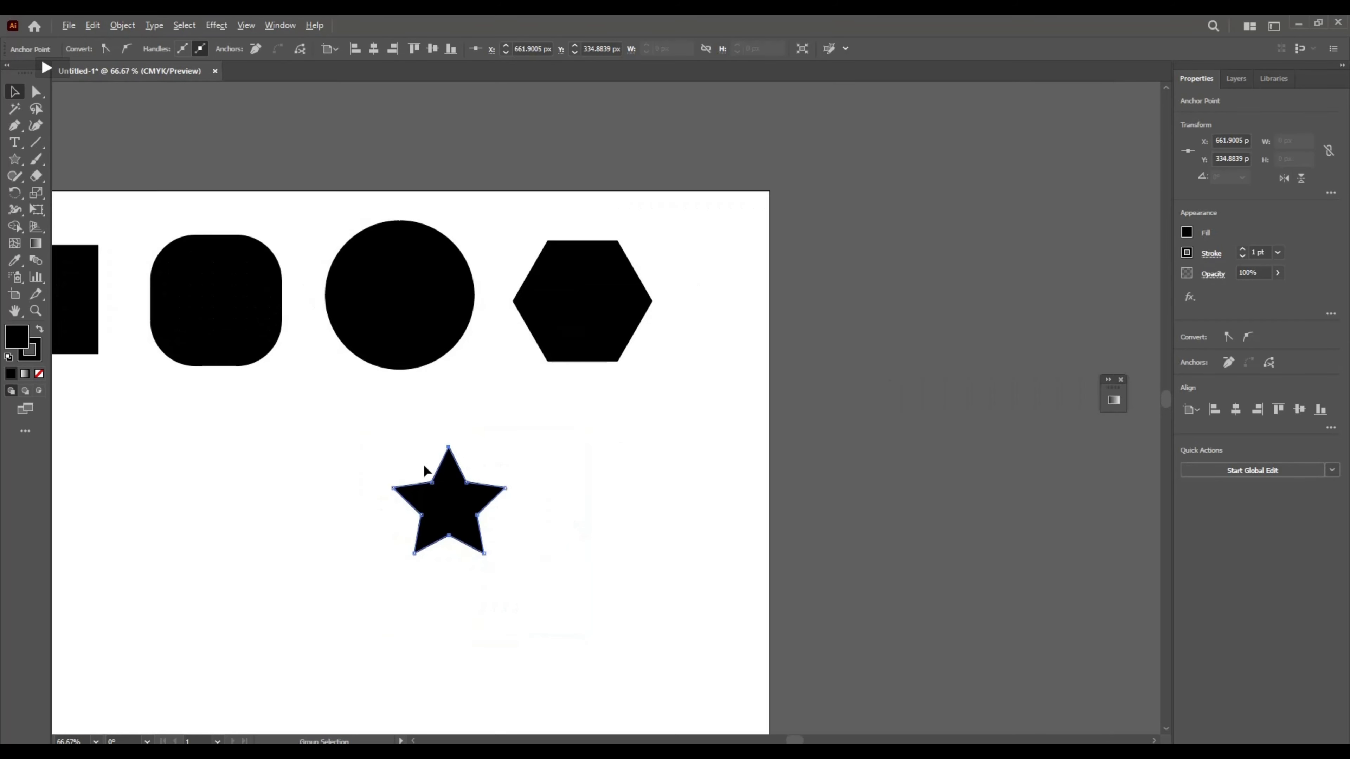
- Move the rounded rectangle, circle and hexagon slightly left to make room at the end of the row
scroll(425, 467, left, 5)
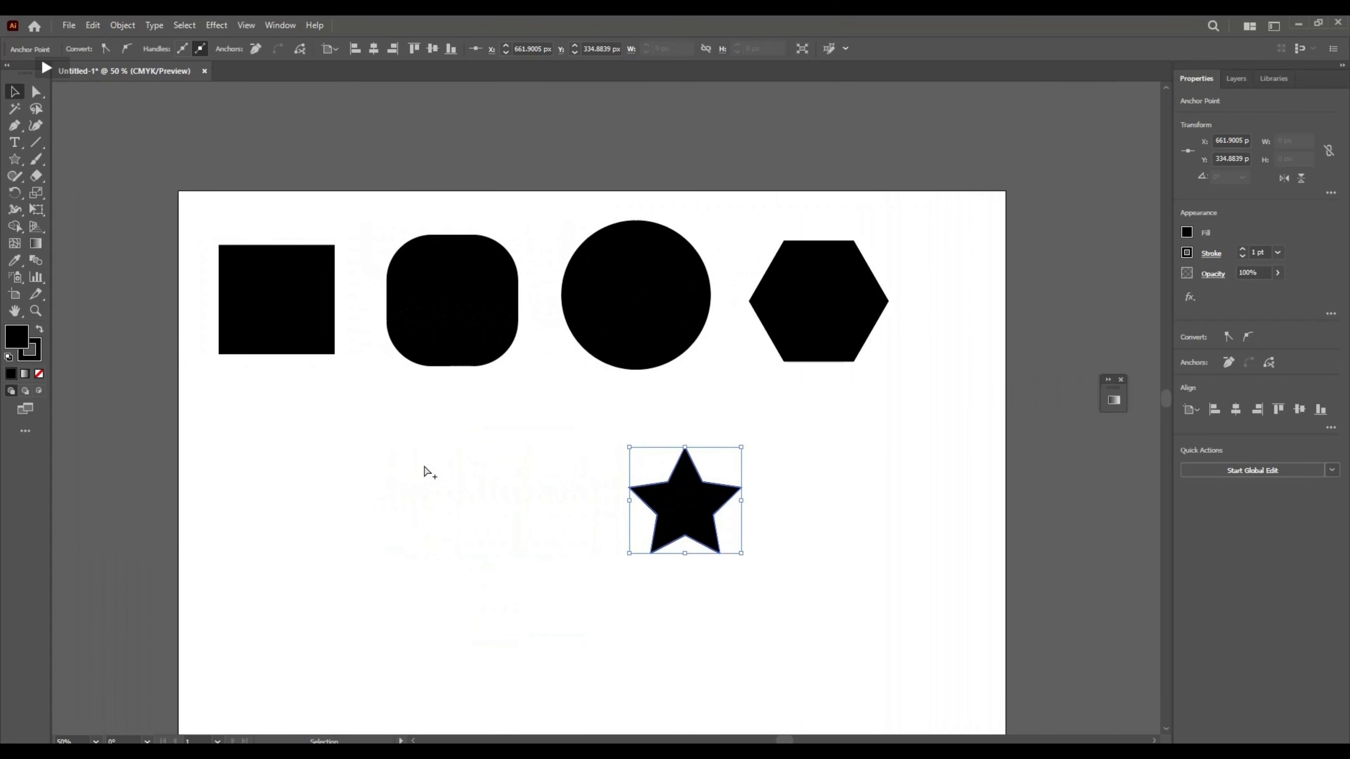
drag(461, 301, 458, 306)
drag(657, 301, 639, 300)
drag(860, 312, 819, 298)
- Move the star up to the right end of the shape row beside the hexagon, and deselect it
click(696, 479)
drag(761, 477, 926, 370)
click(680, 508)
drag(679, 507, 930, 303)
click(1034, 286)
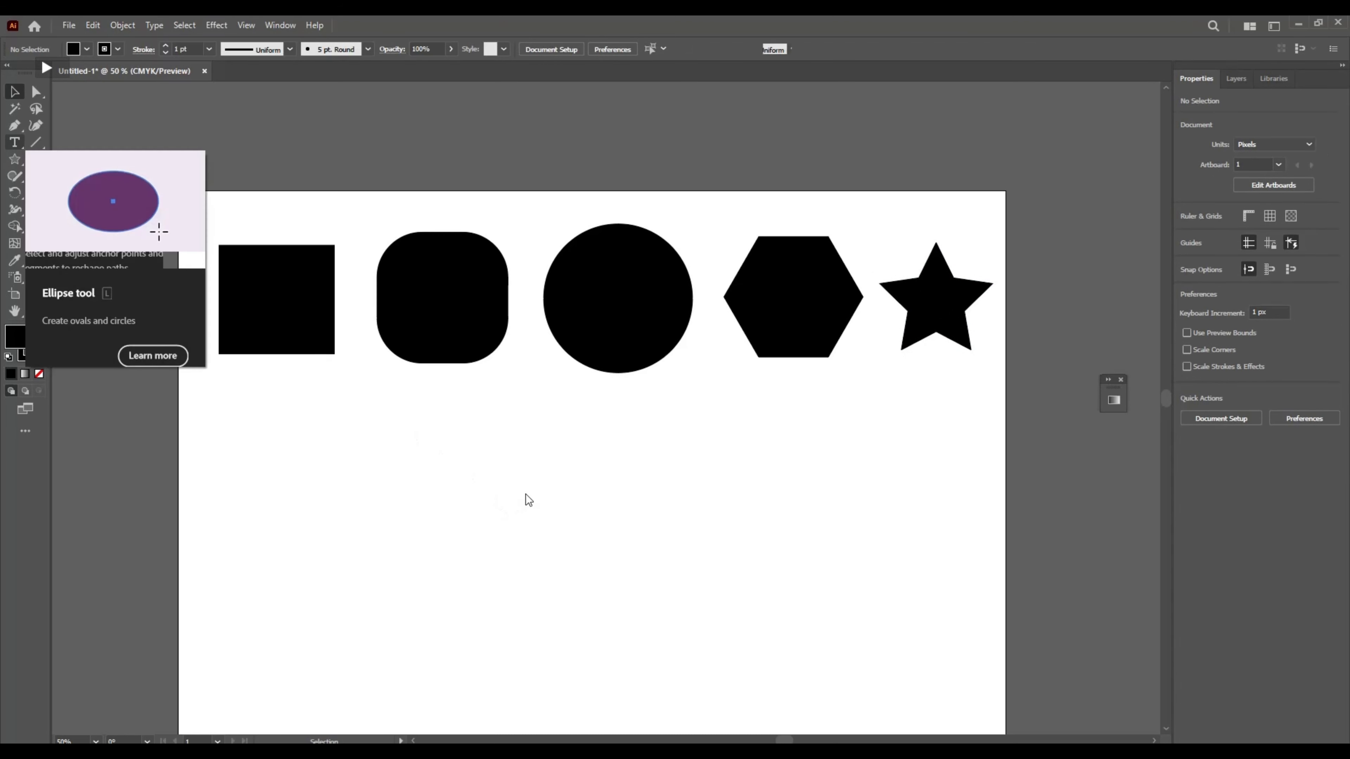
- Create an area text box about 94 px square below the shapes, replacing its placeholder text with "Elementry Shapes"
key(t)
drag(430, 439, 500, 511)
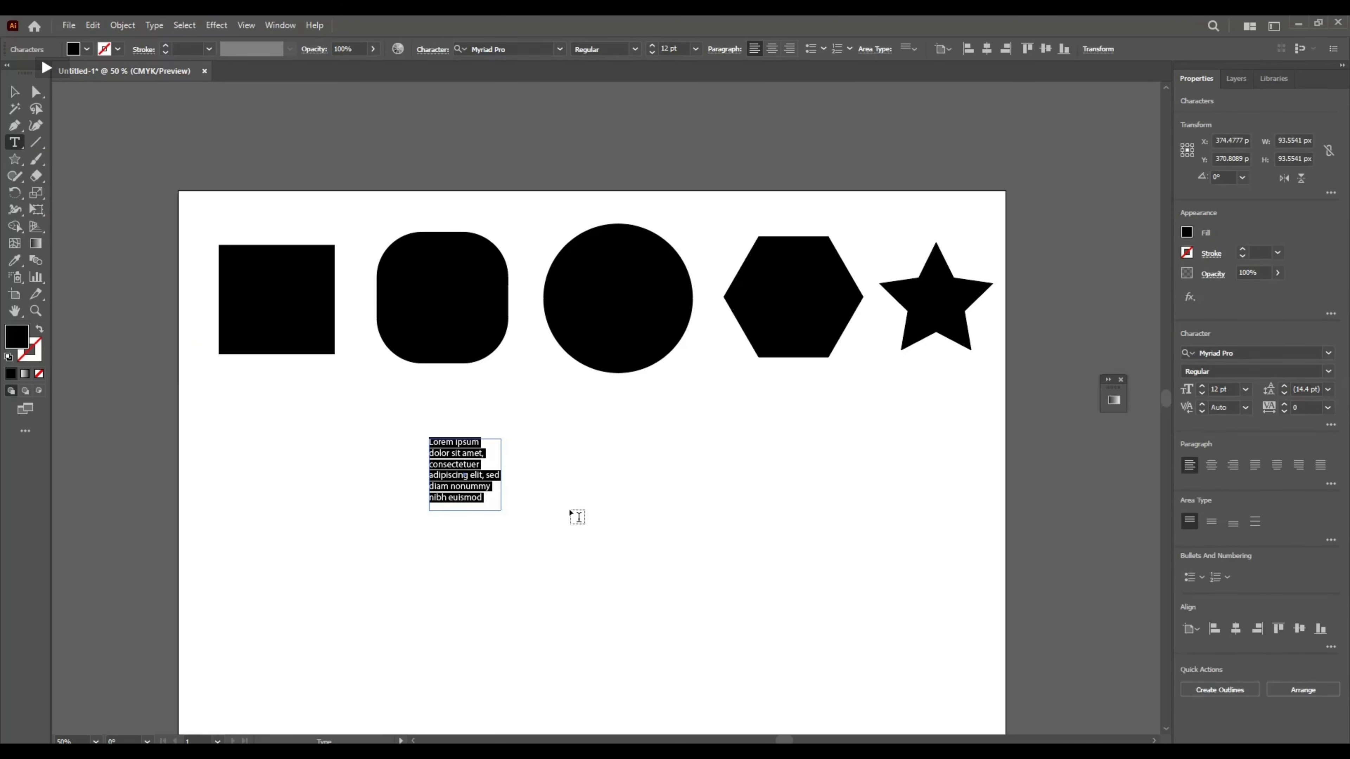
key(BackSpace)
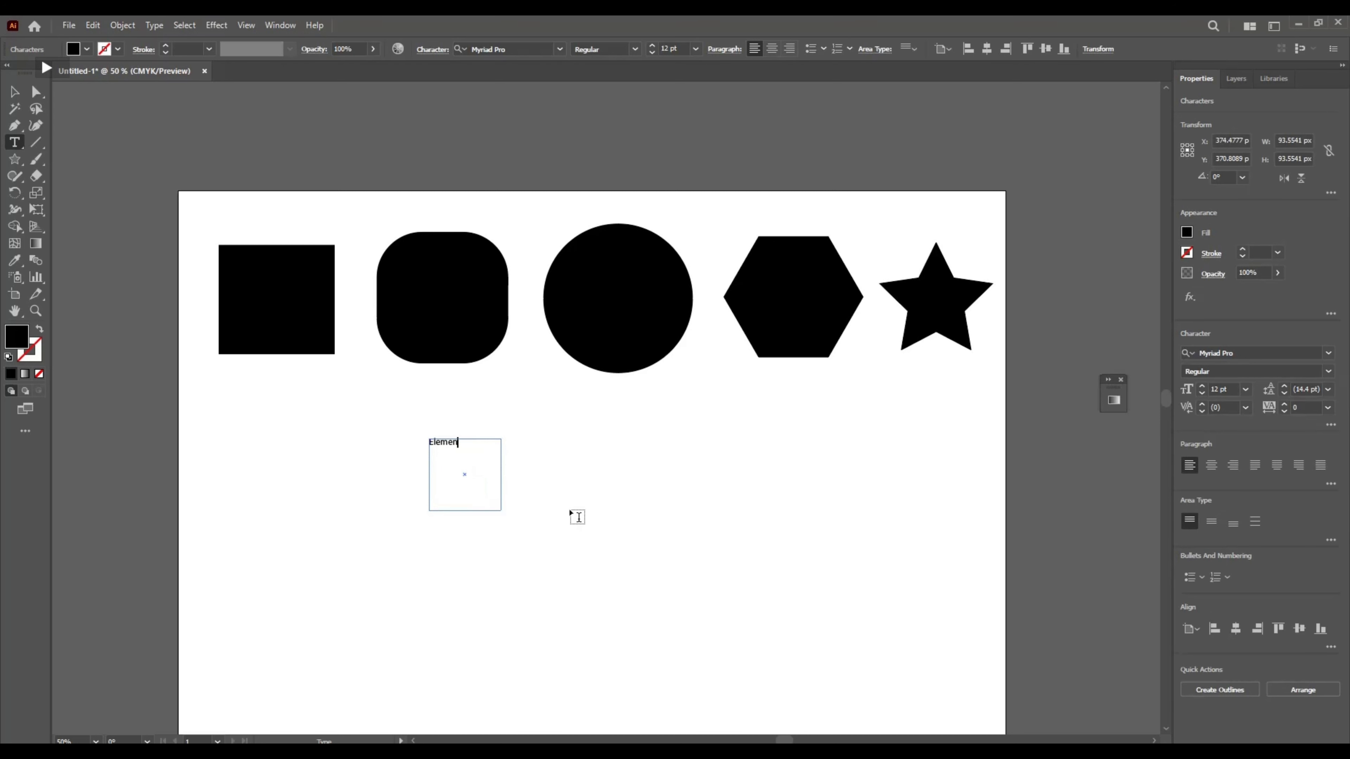
text(Elementry Shapes)
click(15, 91)
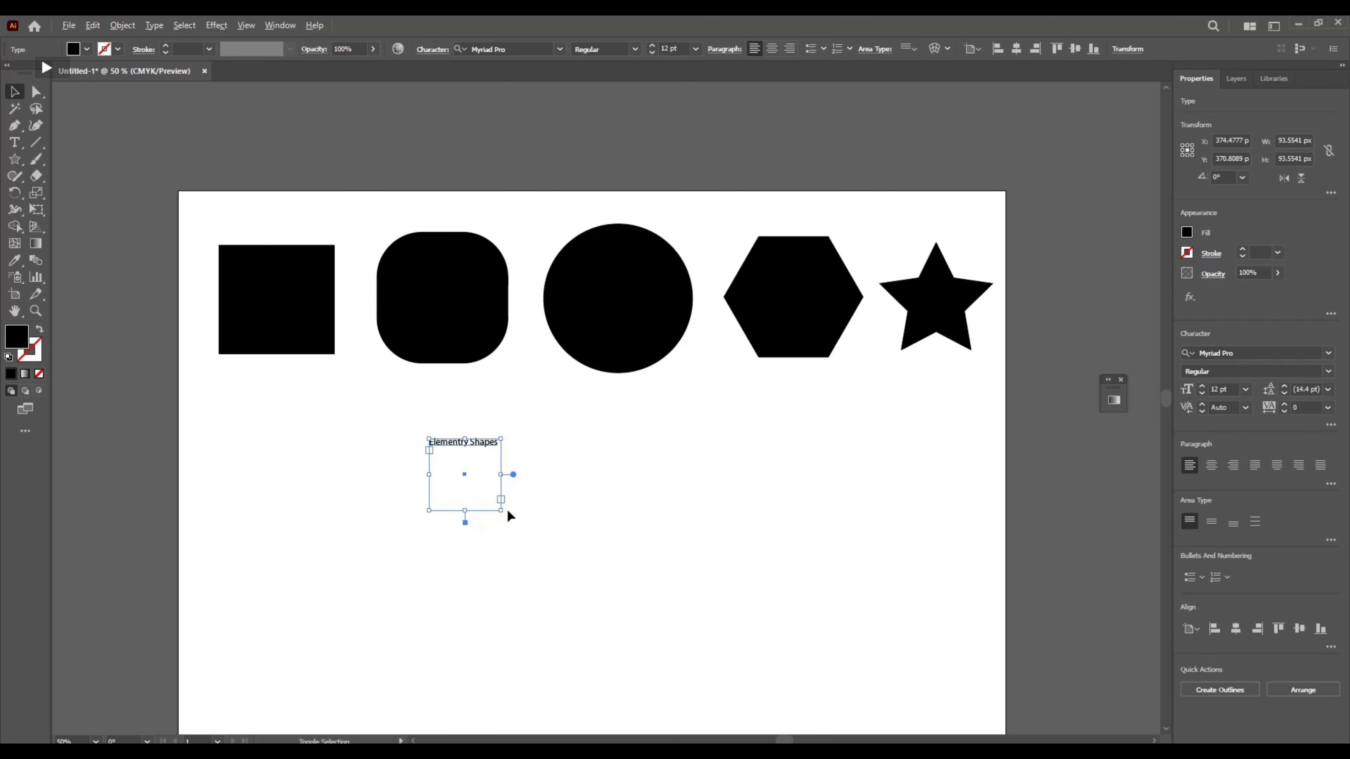
- Enlarge the text frame to about 163 px square and set its text to 36 pt
drag(504, 514, 560, 536)
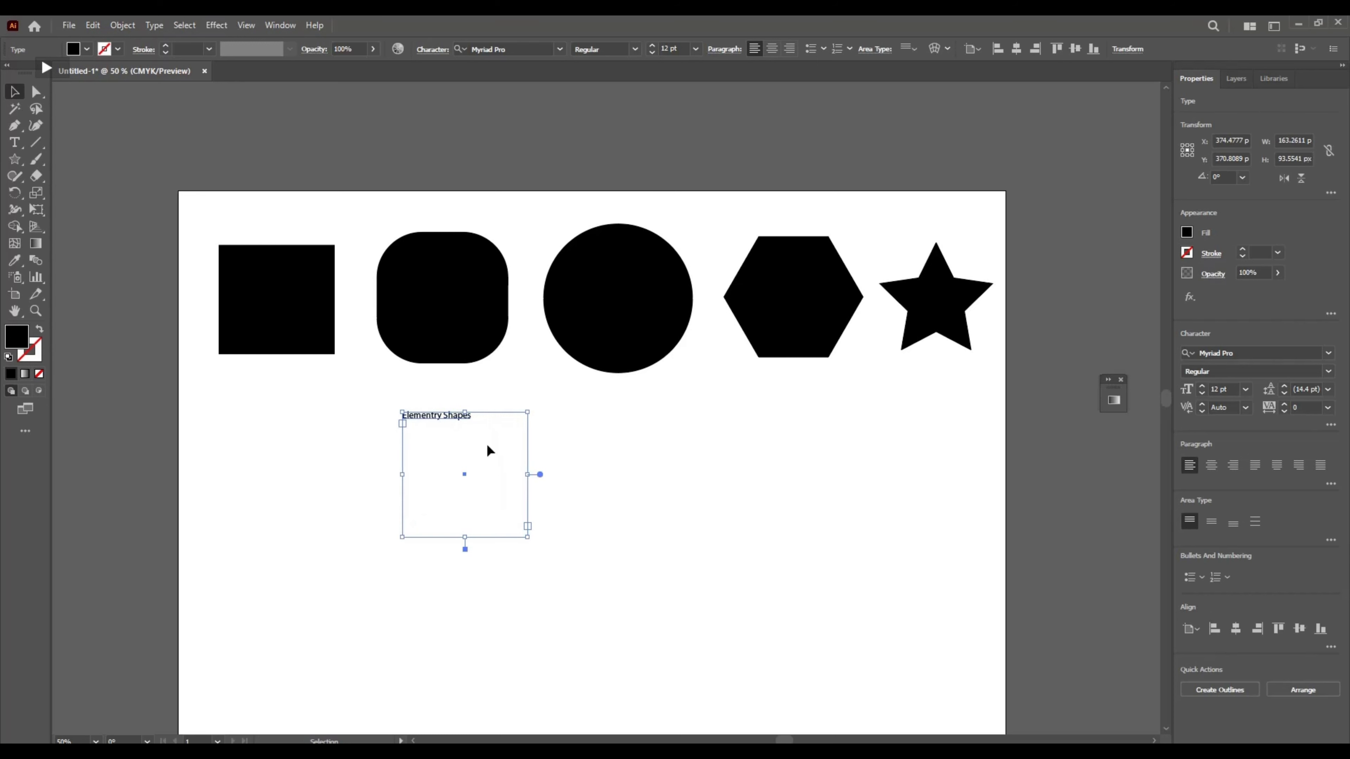
double_click(496, 423)
drag(491, 419, 340, 419)
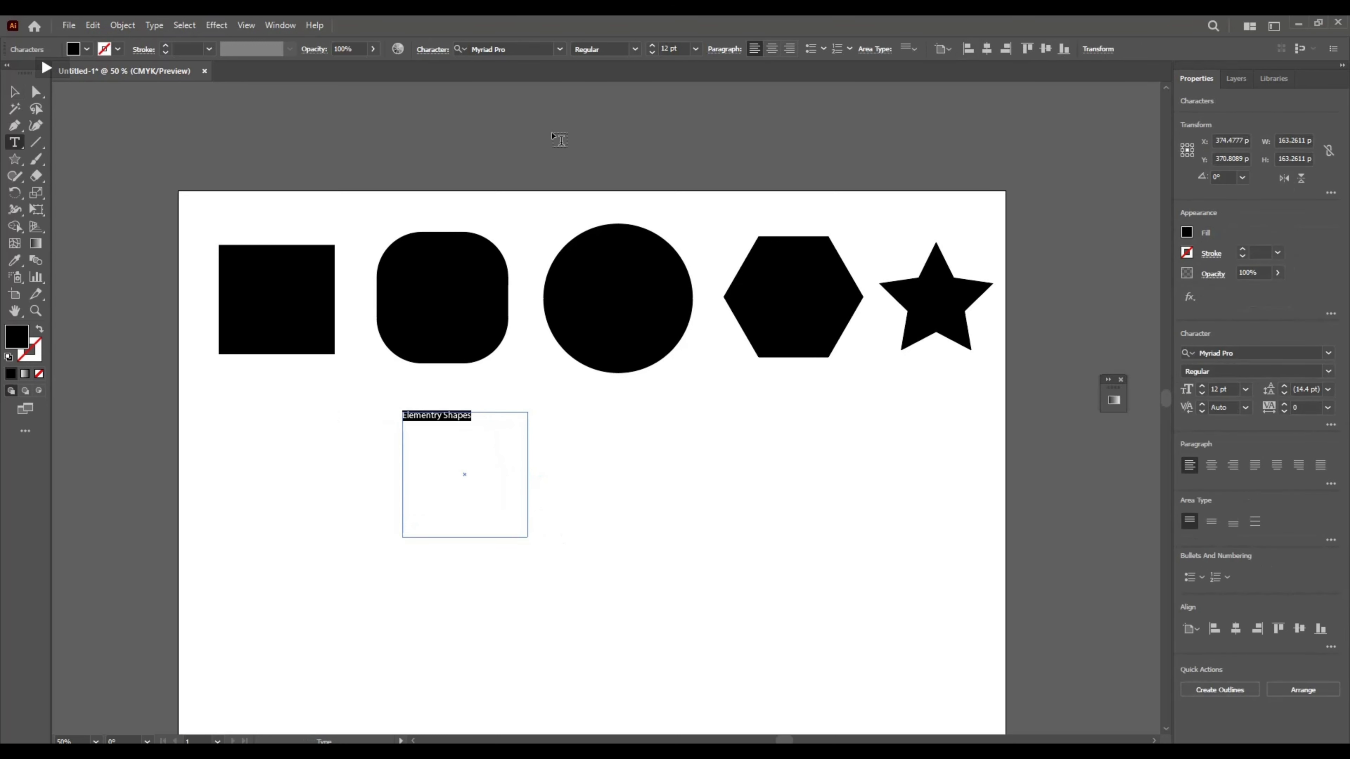
click(695, 49)
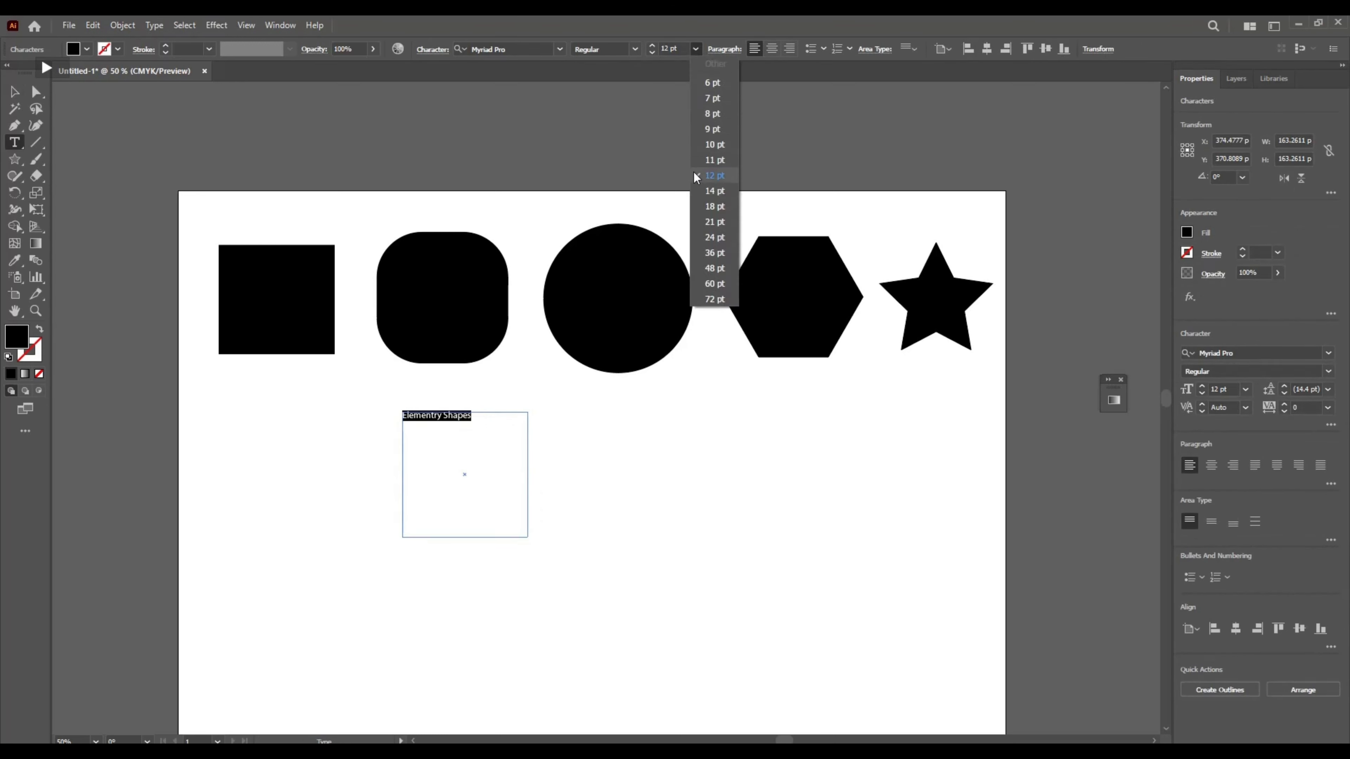
click(712, 254)
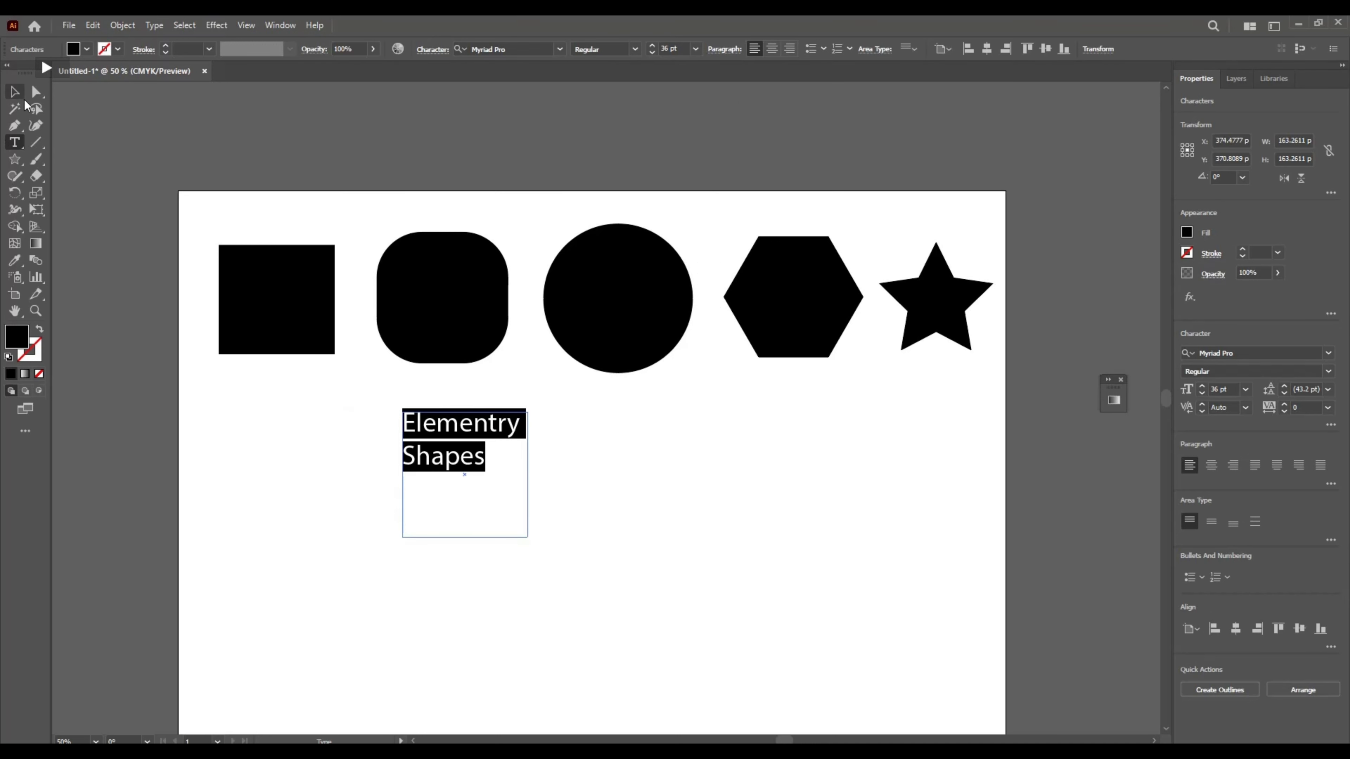
click(15, 91)
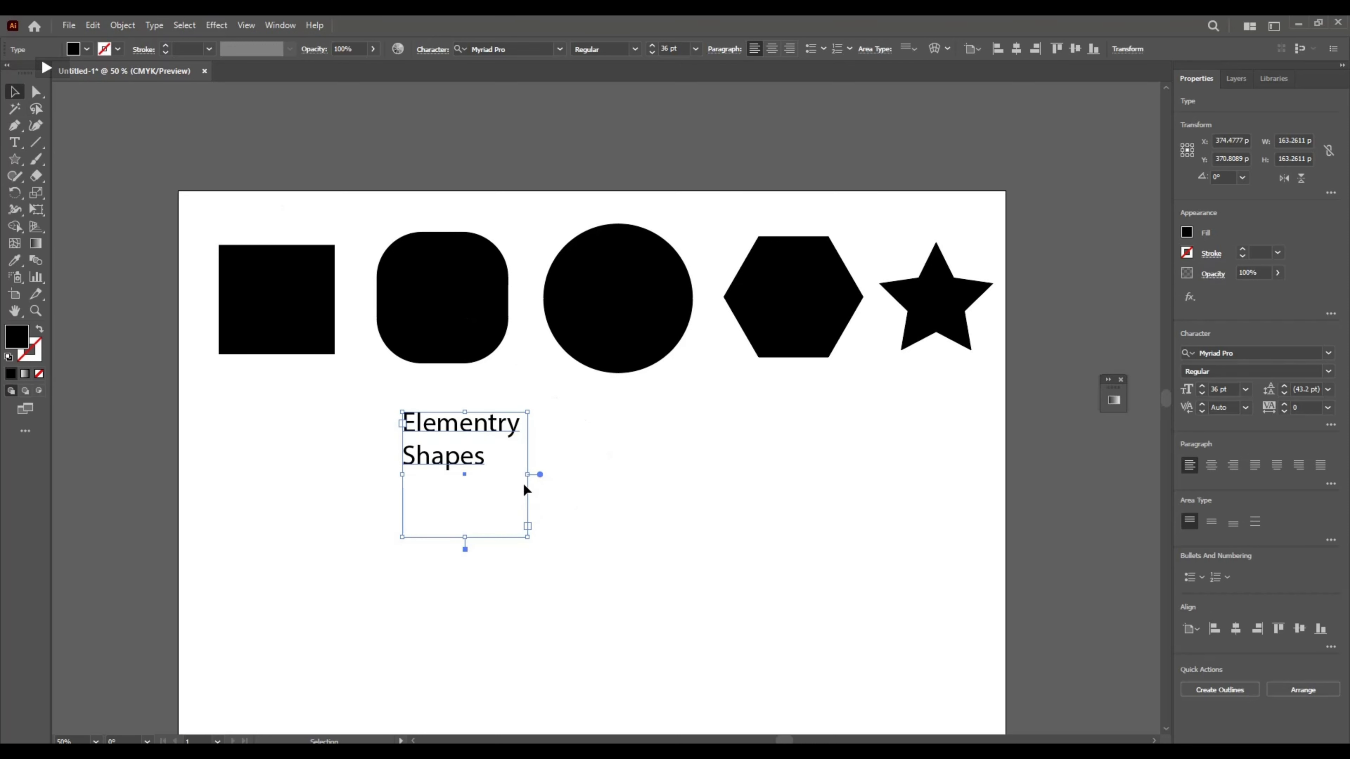
- Reshape the text frame so the caption fits on one line, and place it centrally beneath the shape row
drag(528, 474, 546, 476)
drag(468, 540, 584, 495)
drag(471, 490, 601, 409)
click(1040, 333)
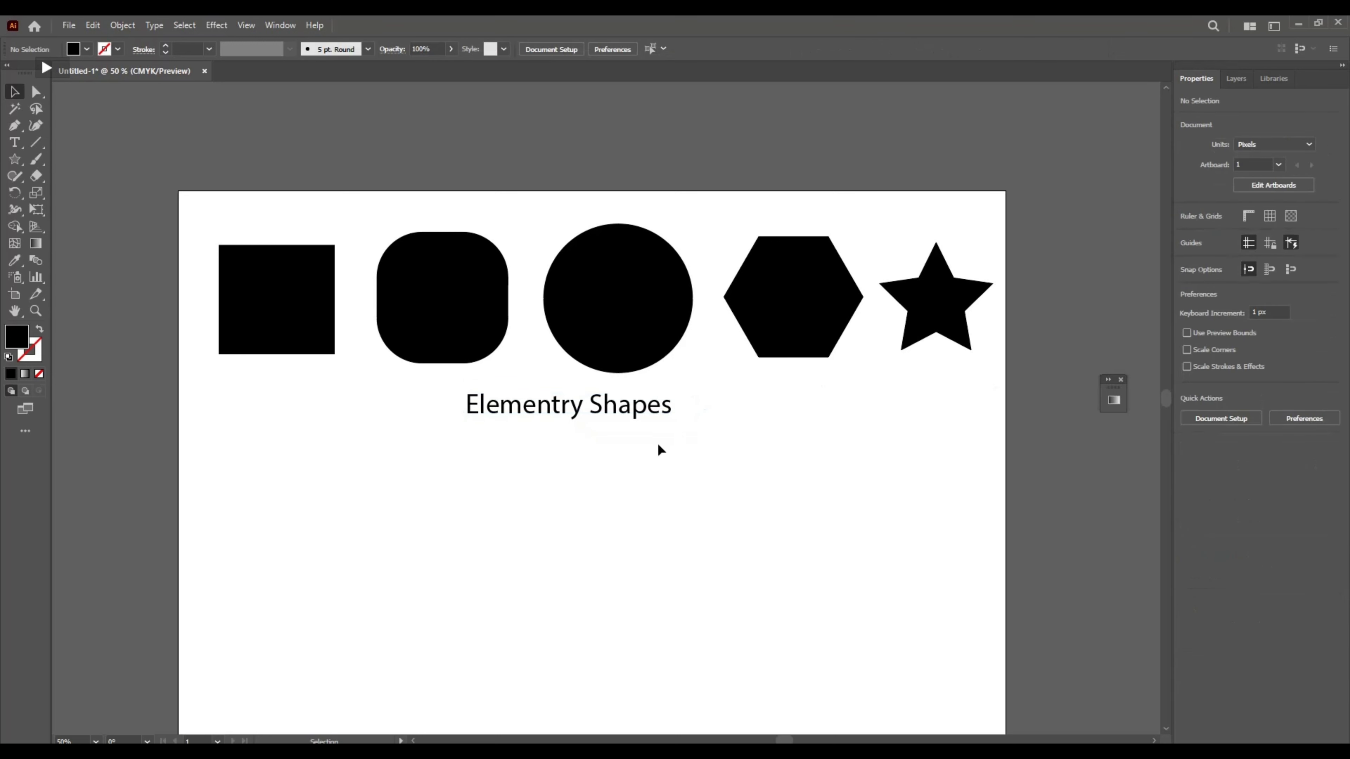
scroll(654, 453, down, 3)
scroll(654, 453, up, 3)
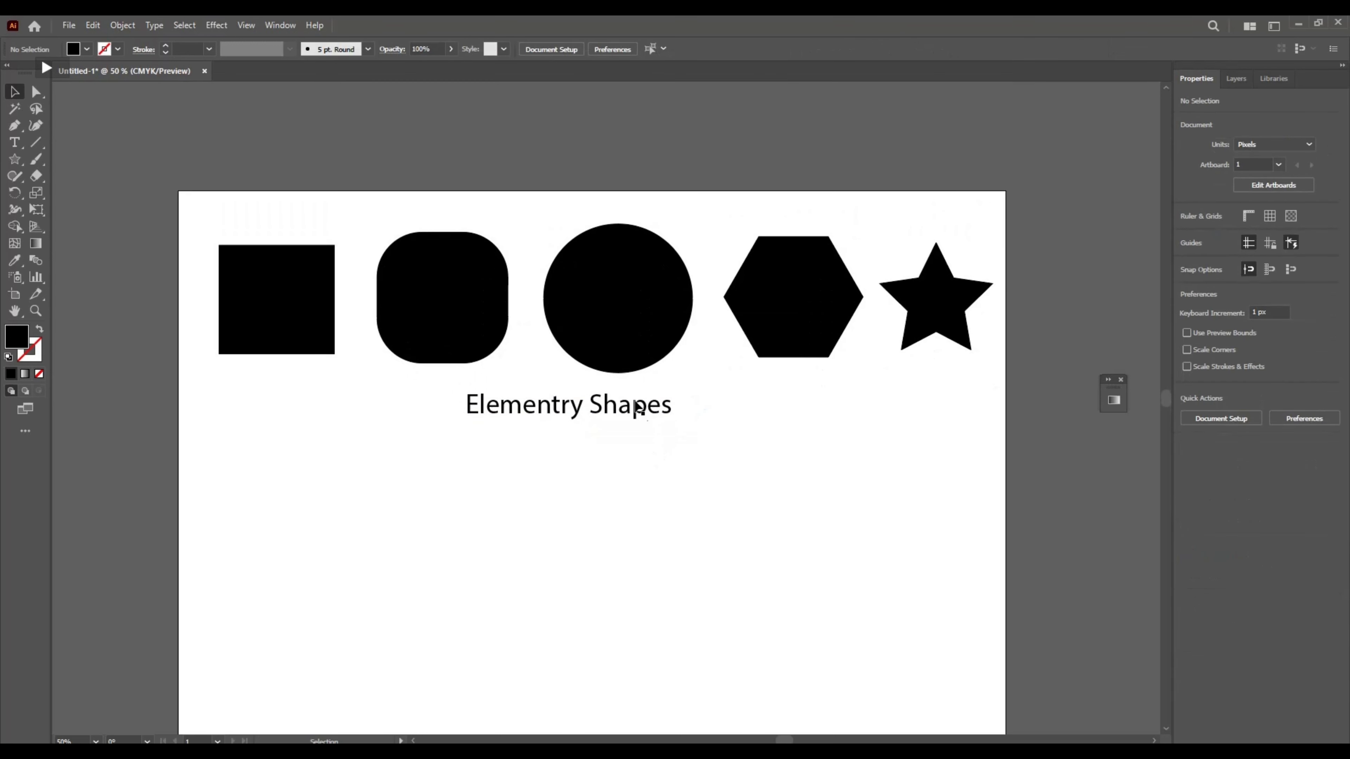
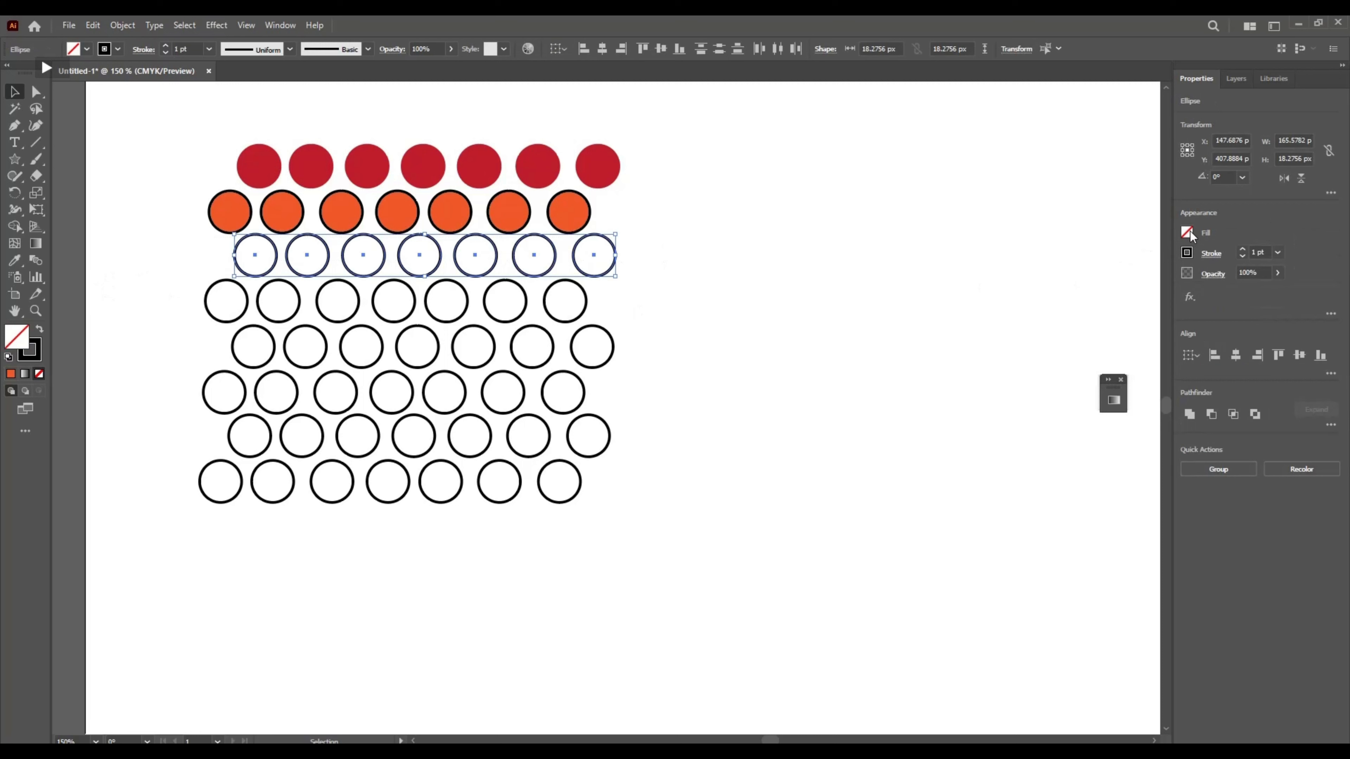
- Fill the third, fifth and seventh rows of circles with dark red
click(1130, 287)
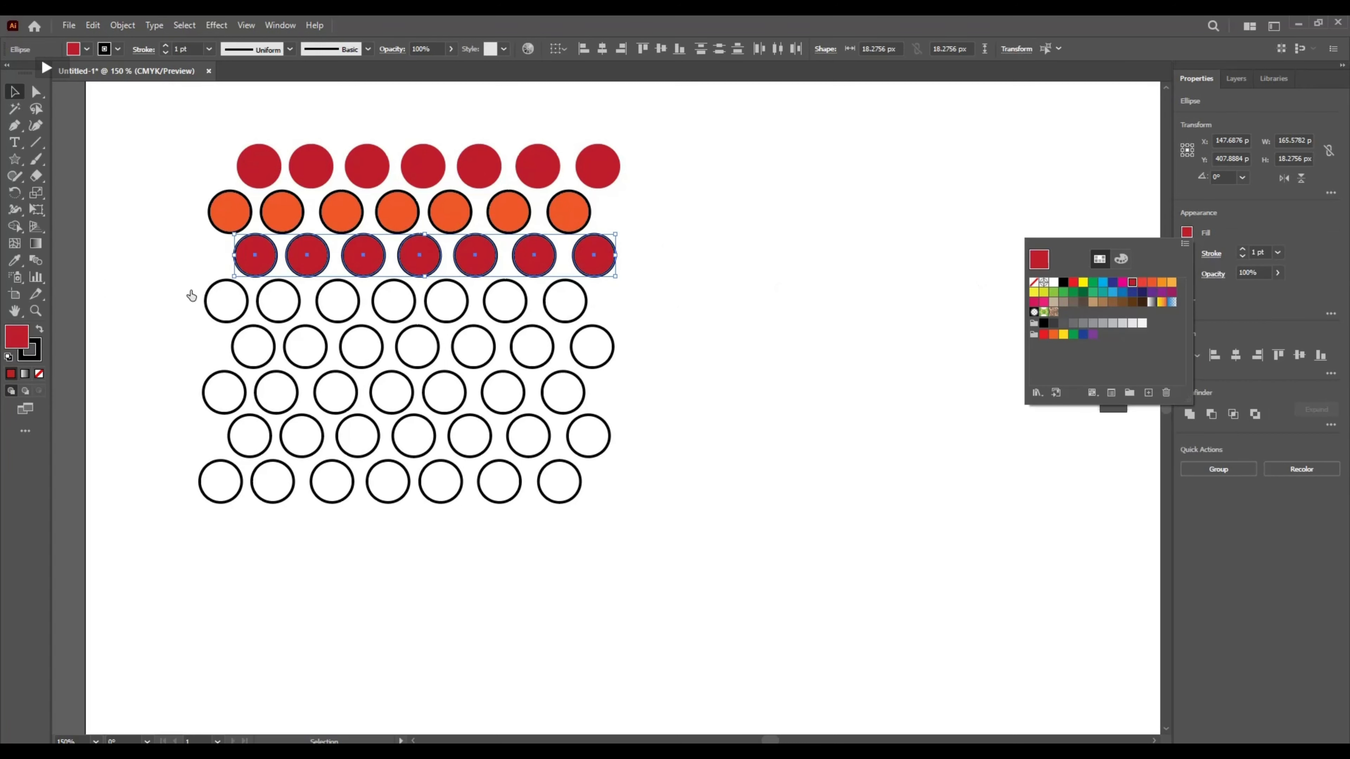
key(Escape)
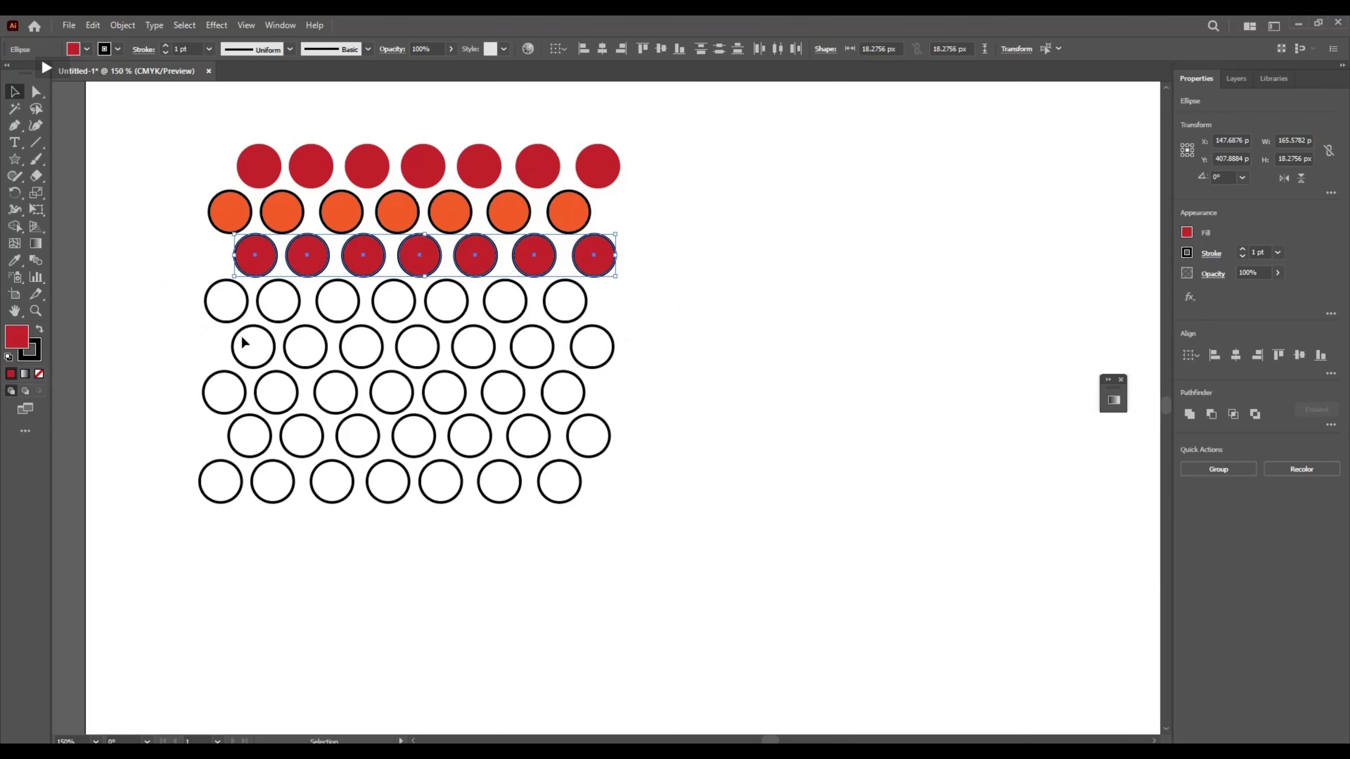
drag(702, 335, 733, 339)
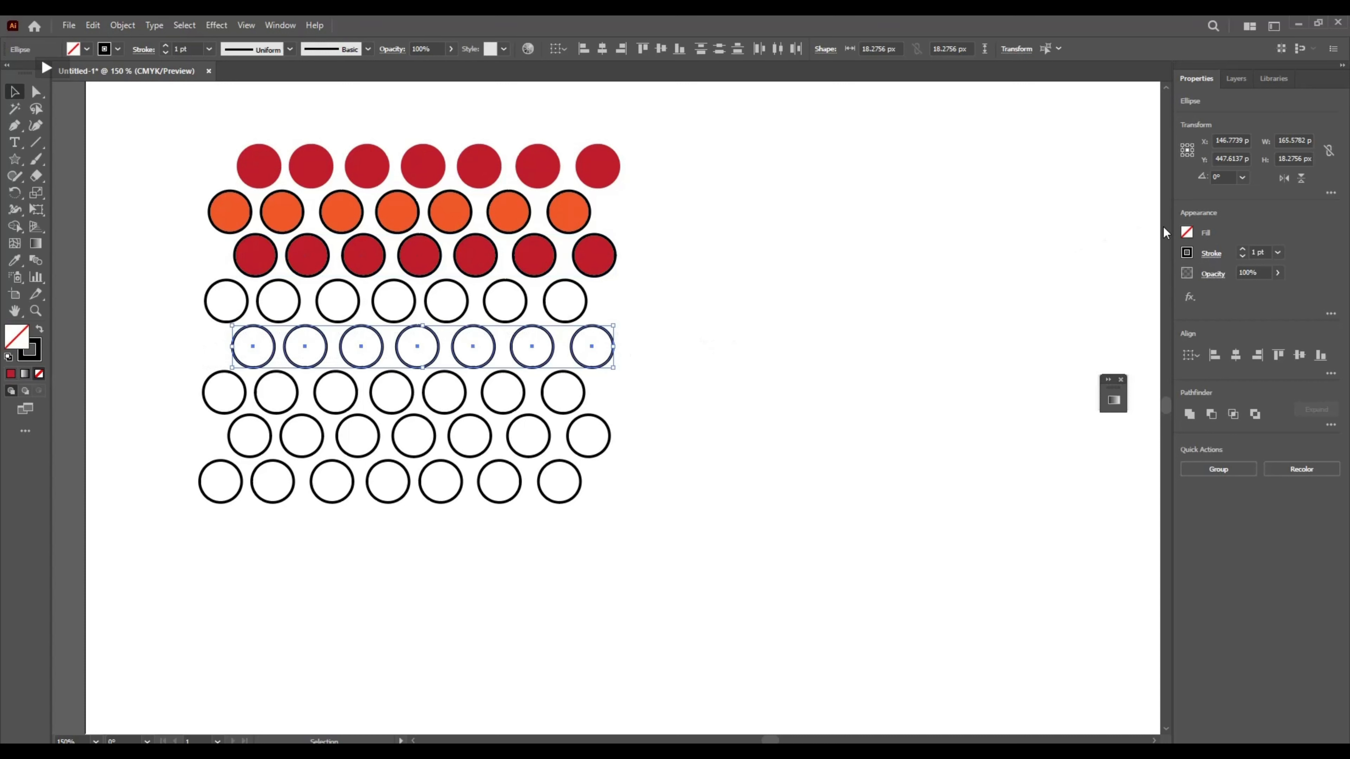
click(1186, 233)
click(1133, 289)
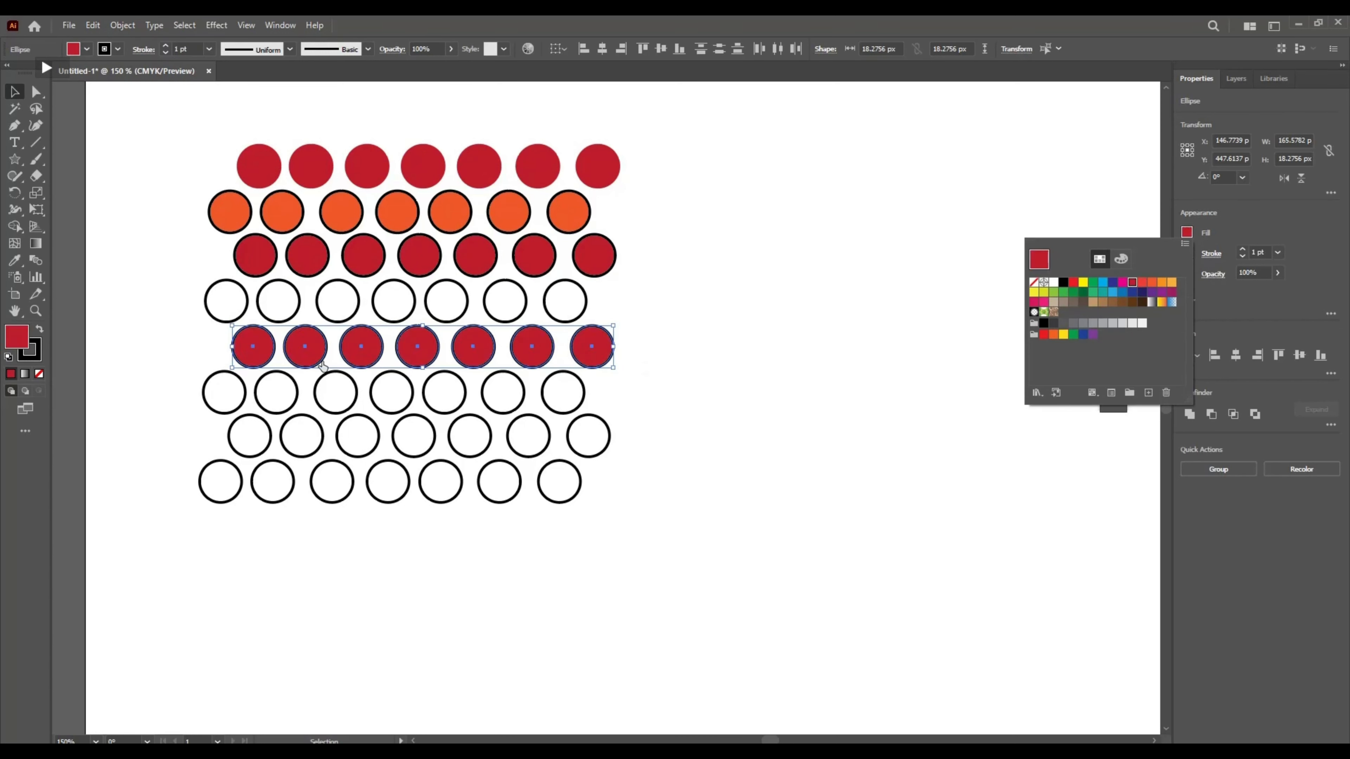
drag(700, 431, 256, 442)
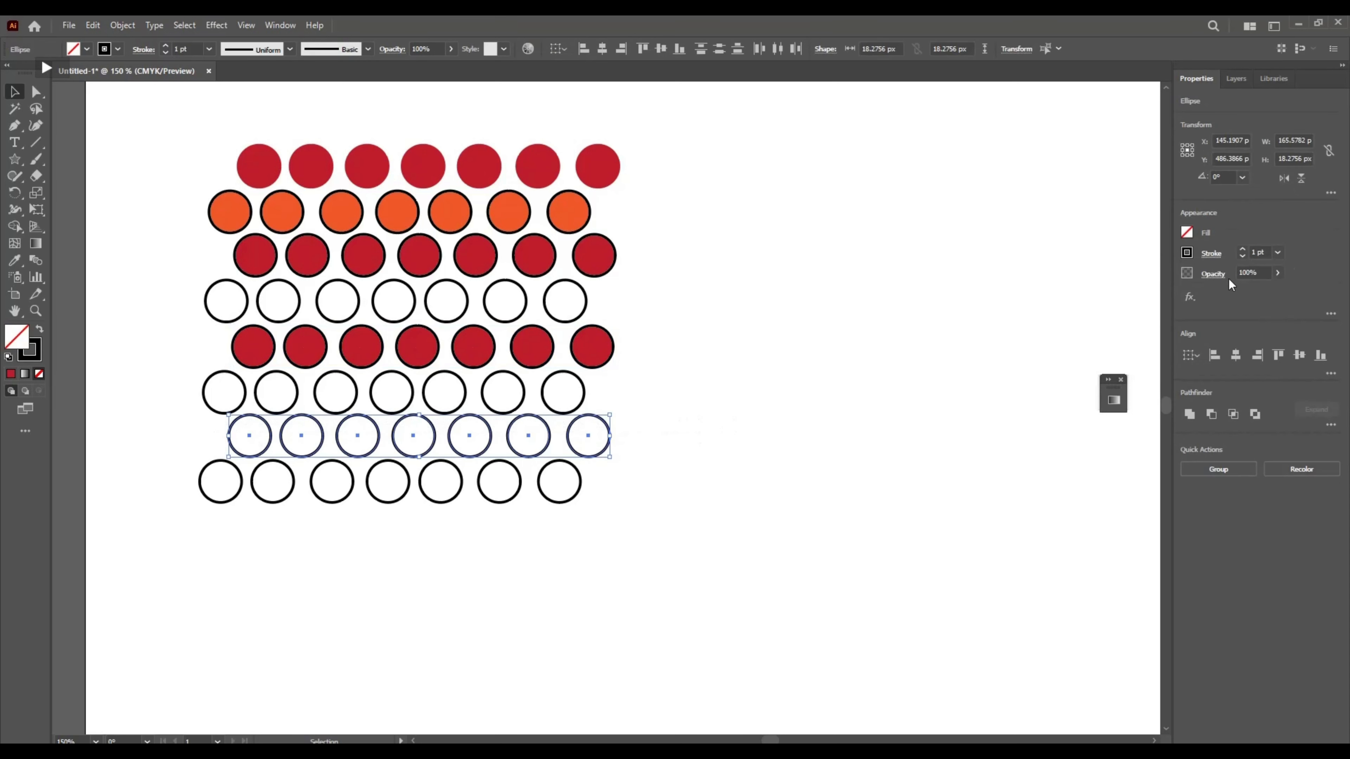
click(1186, 233)
click(1132, 283)
- Fill the fourth row of circles with the same orange as the second row
drag(151, 300, 624, 319)
click(303, 304)
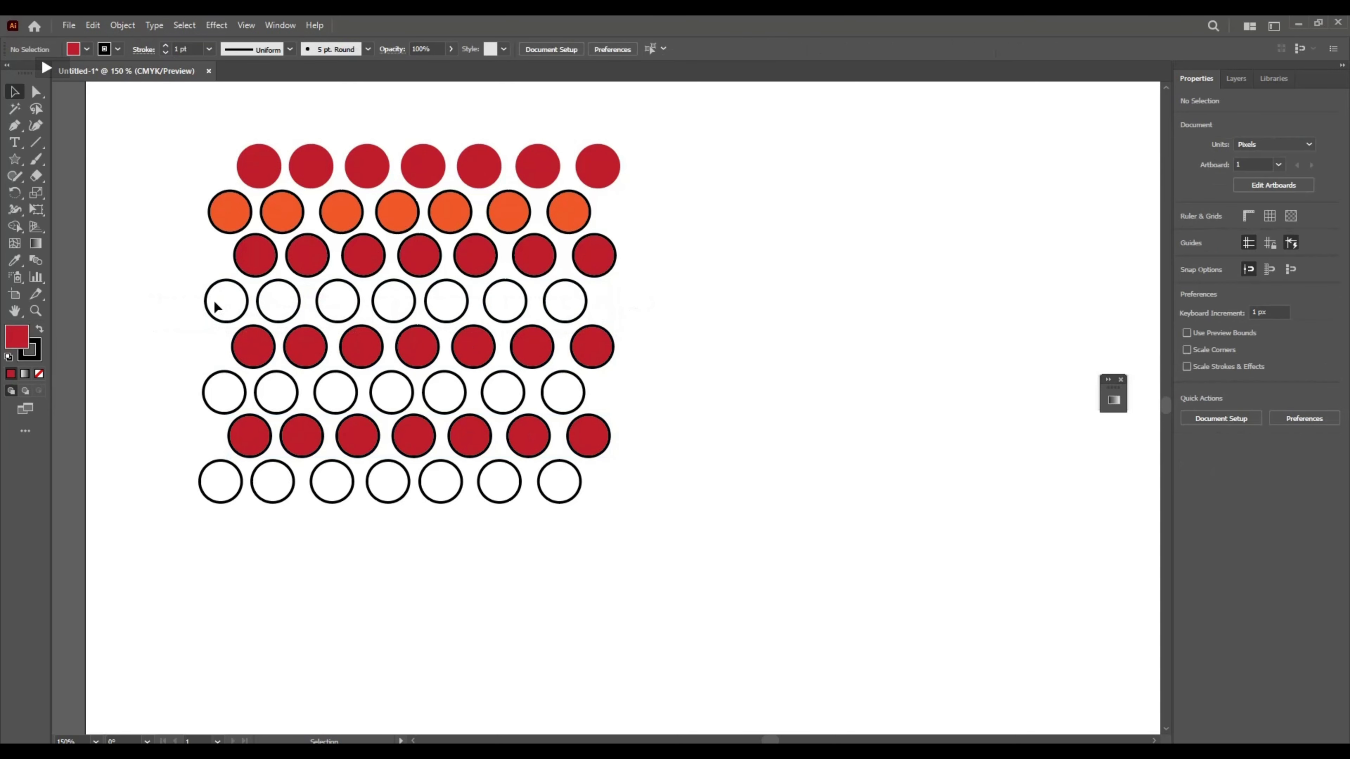
drag(193, 302, 667, 310)
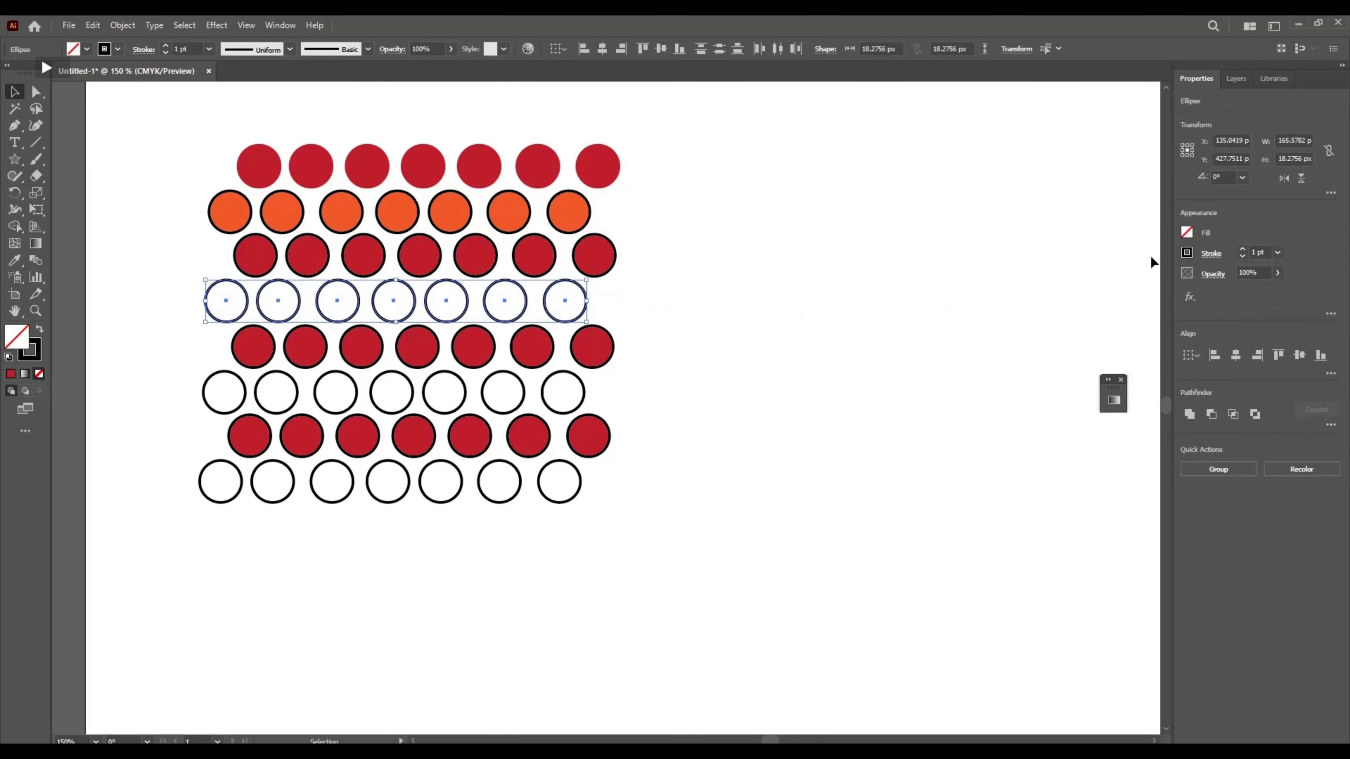
click(1186, 233)
click(1152, 285)
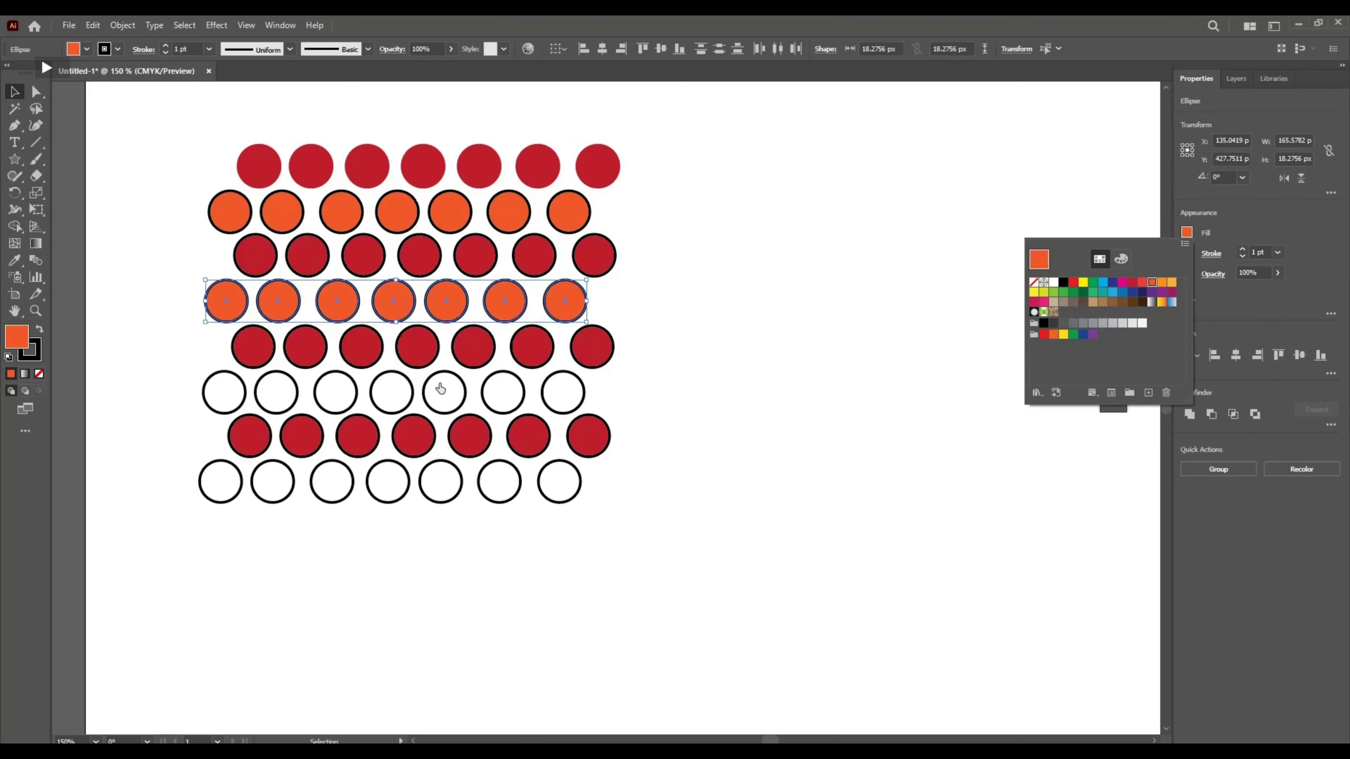
- Fill the sixth and eighth rows of circles with bright red
drag(166, 397, 585, 418)
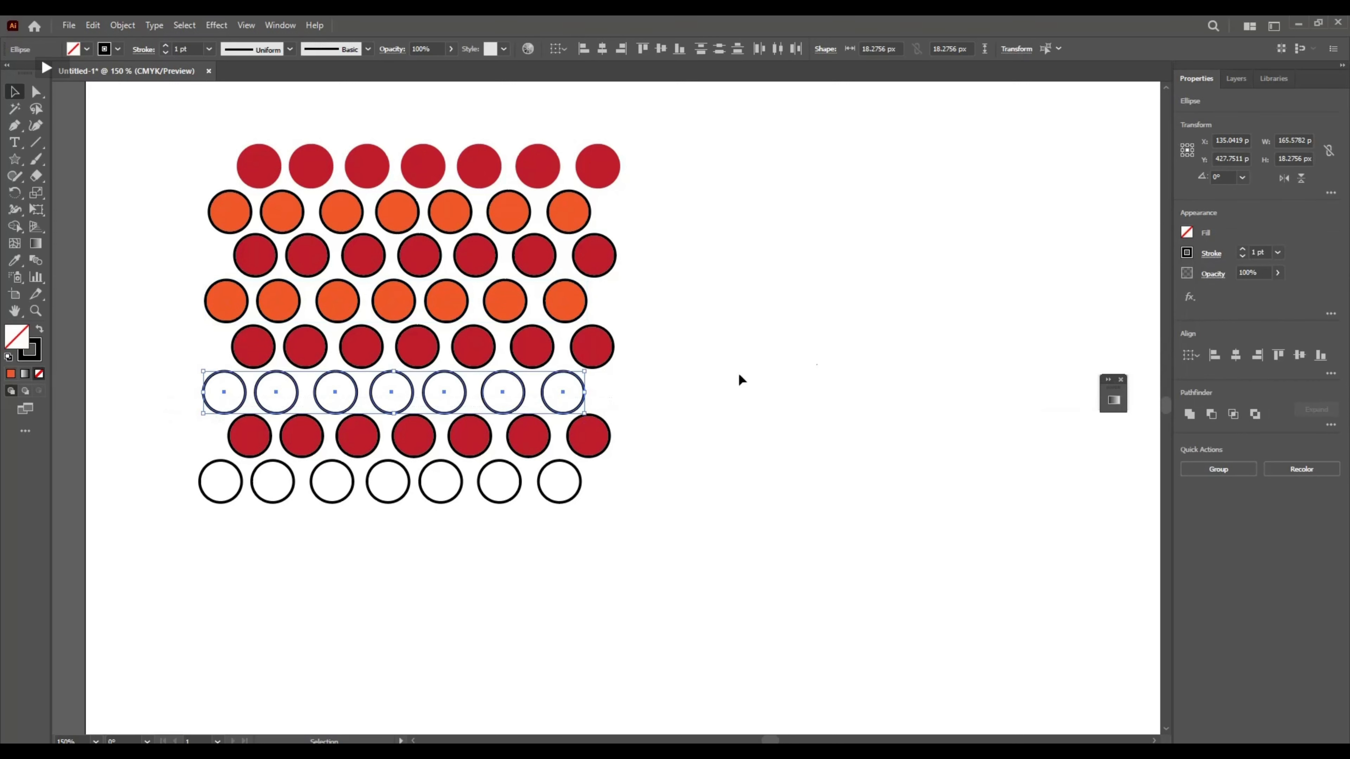
click(1187, 235)
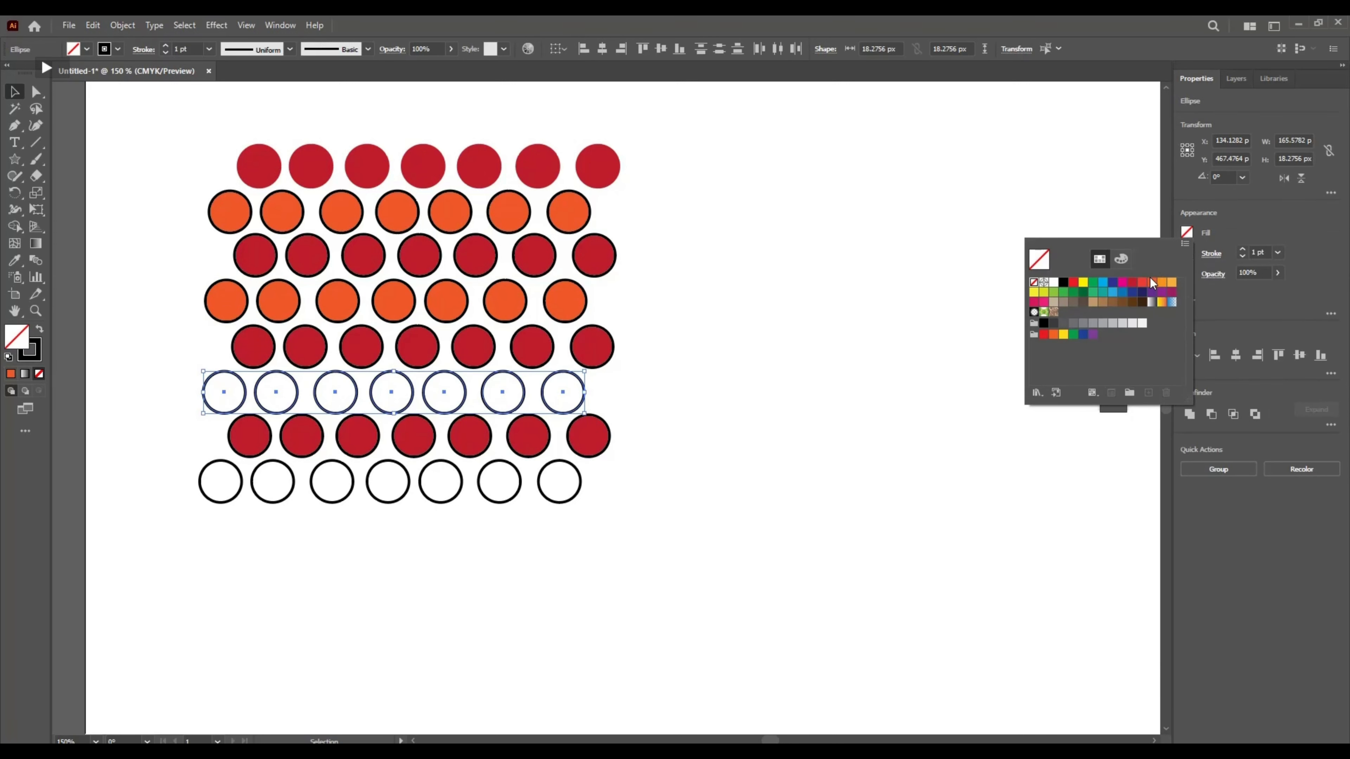
click(1142, 282)
drag(143, 475, 590, 497)
click(1185, 234)
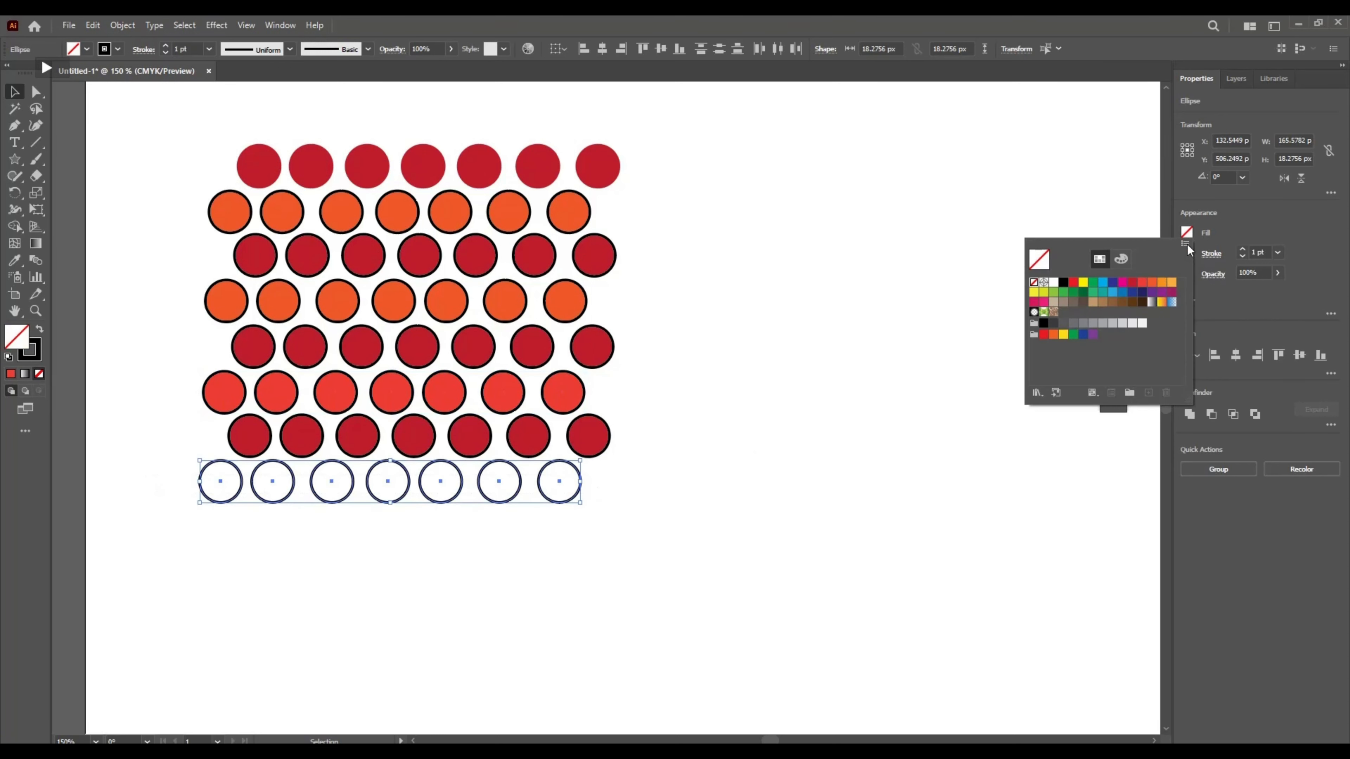
click(1142, 284)
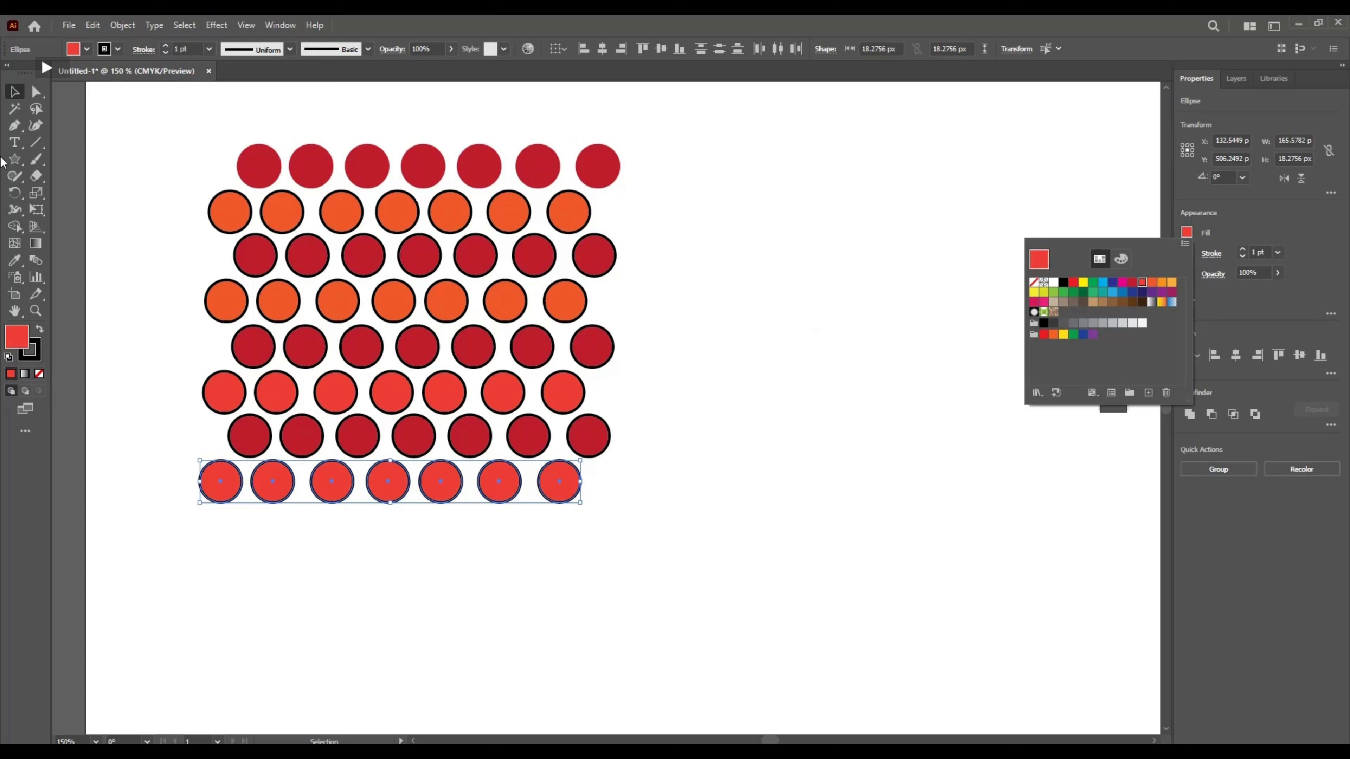
- Group all the circles into one object, move the group right and down, and deselect it
drag(116, 112, 806, 625)
key(a)
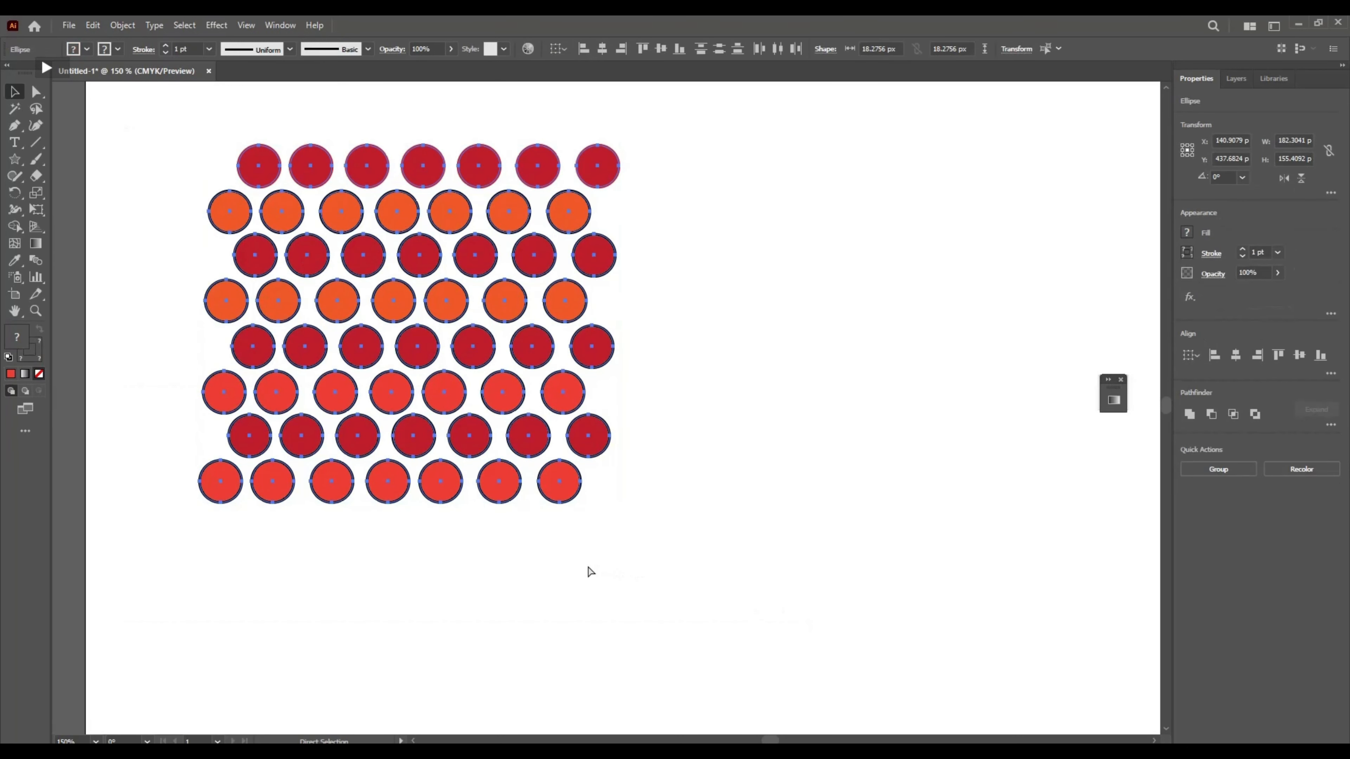
key(v)
click(547, 553)
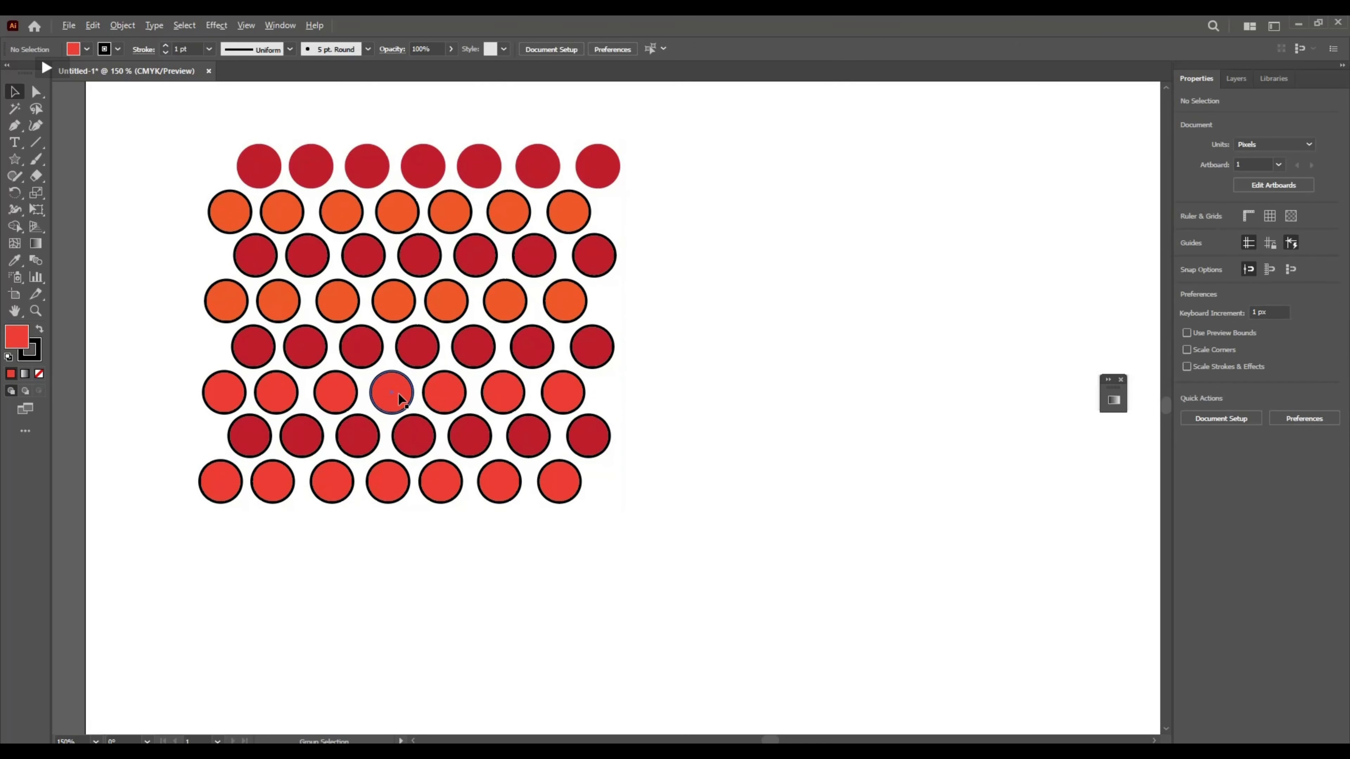
scroll(397, 392, up, 1)
drag(398, 392, 544, 469)
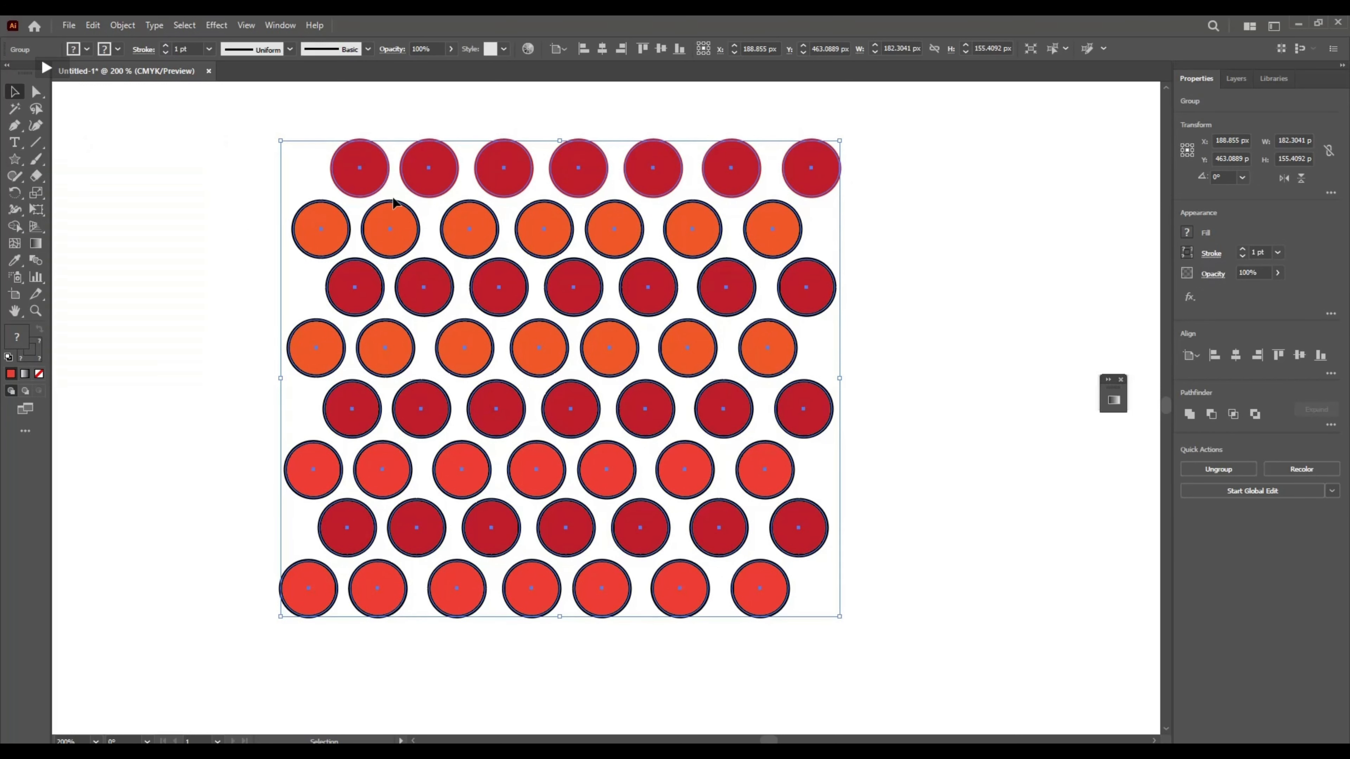
click(883, 353)
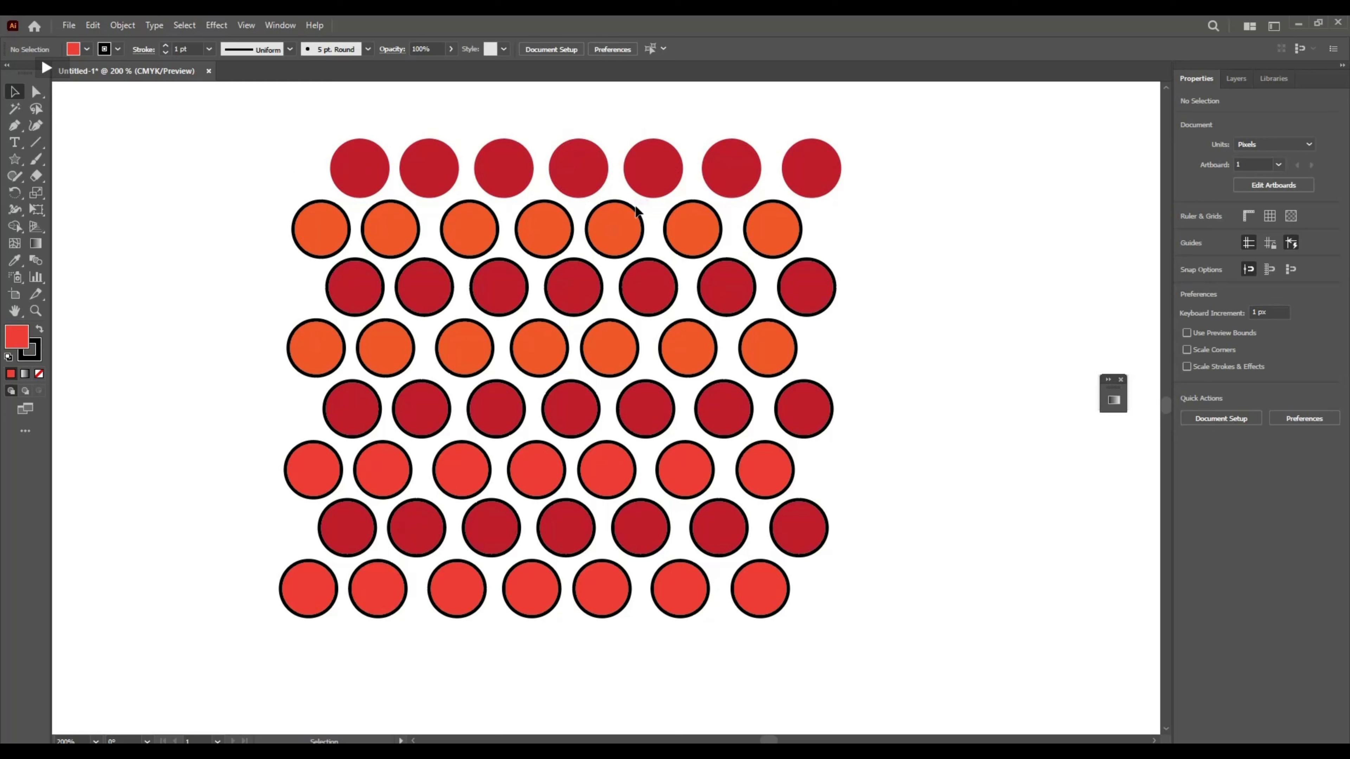
click(478, 225)
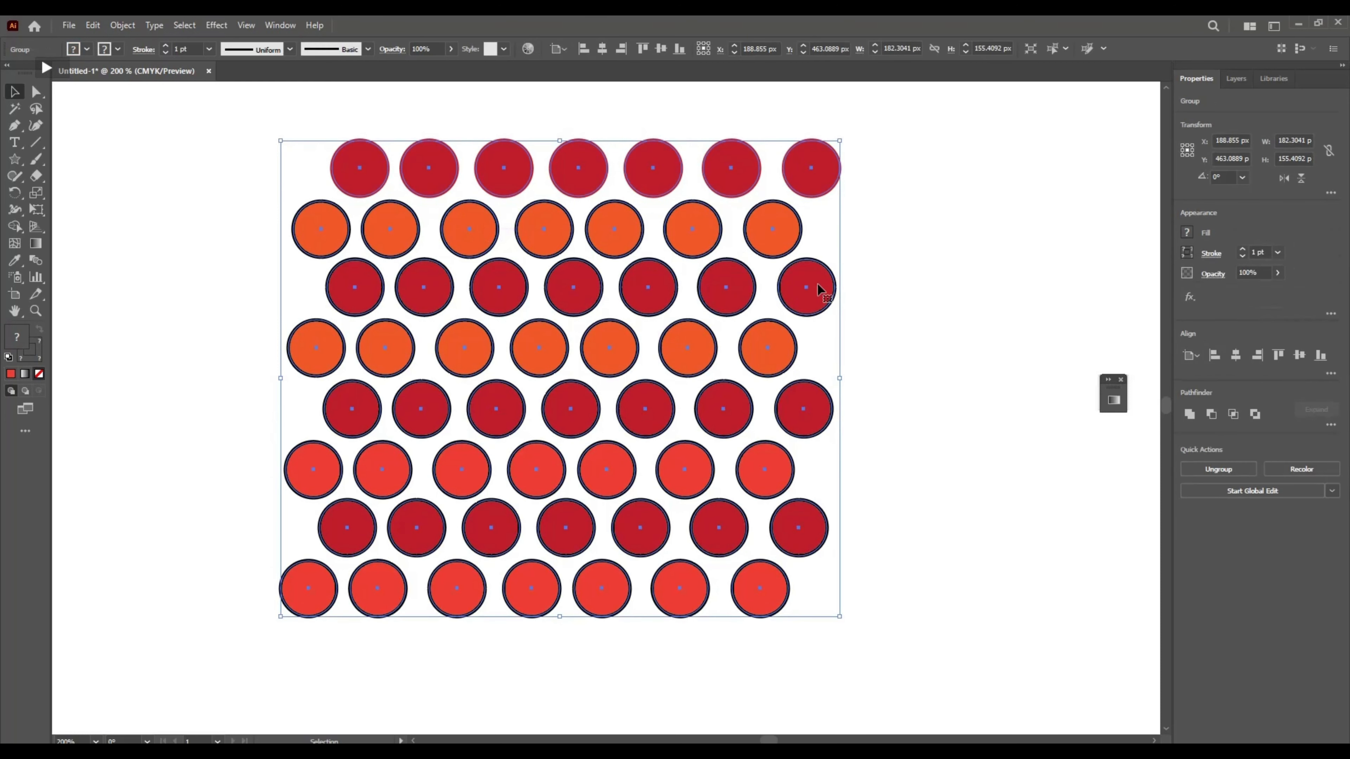
click(946, 323)
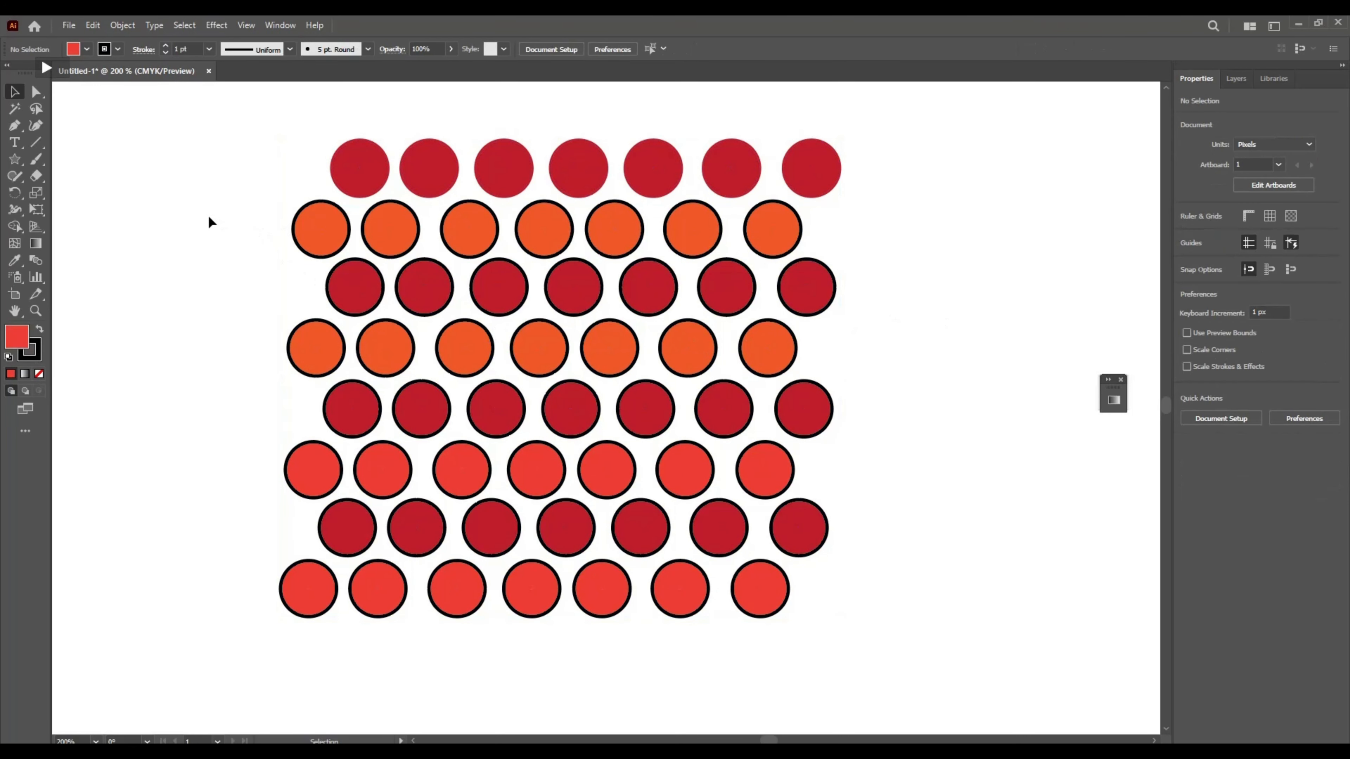
- Scale the circle group up to about 255 × 217 px and move it to the artboard's left edge below the caption
scroll(209, 216, down, 4)
scroll(208, 216, up, 2)
click(300, 402)
drag(367, 451, 390, 474)
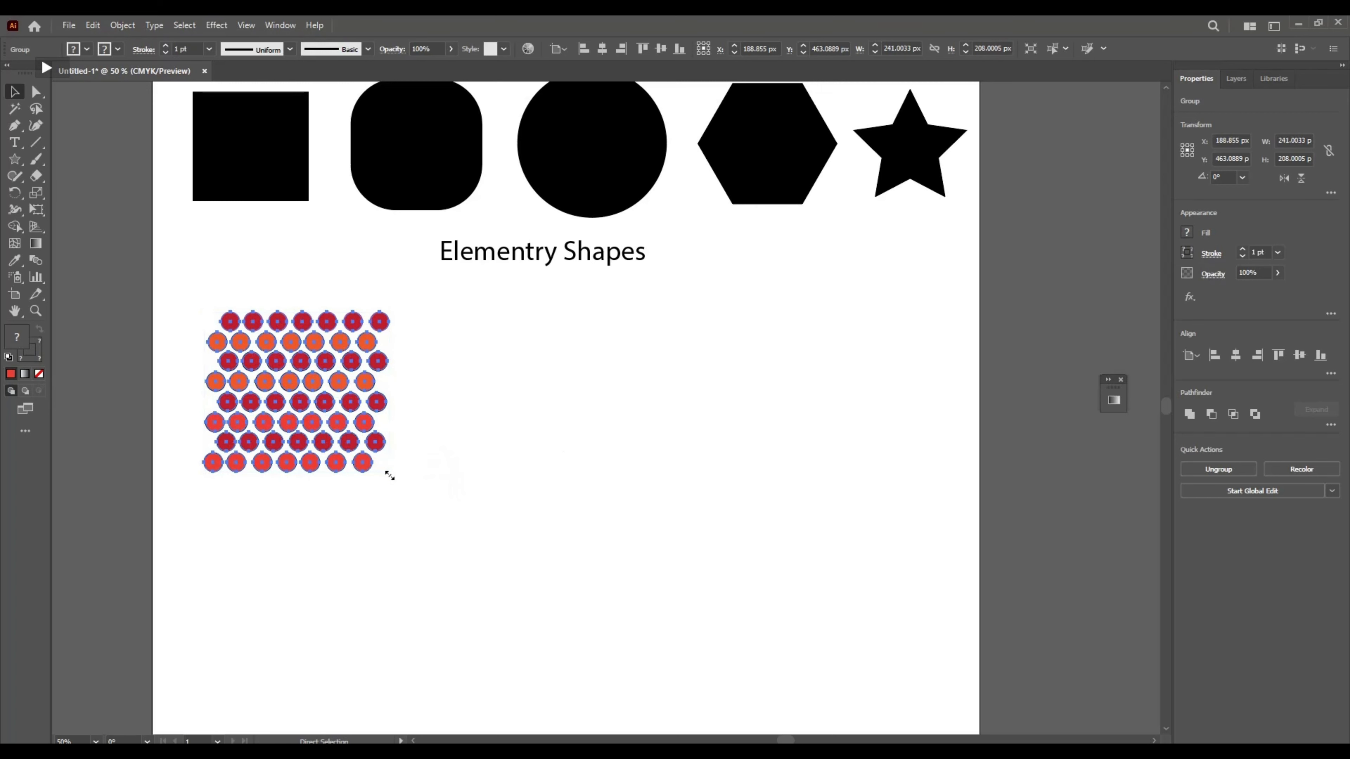
key(ctrl+z)
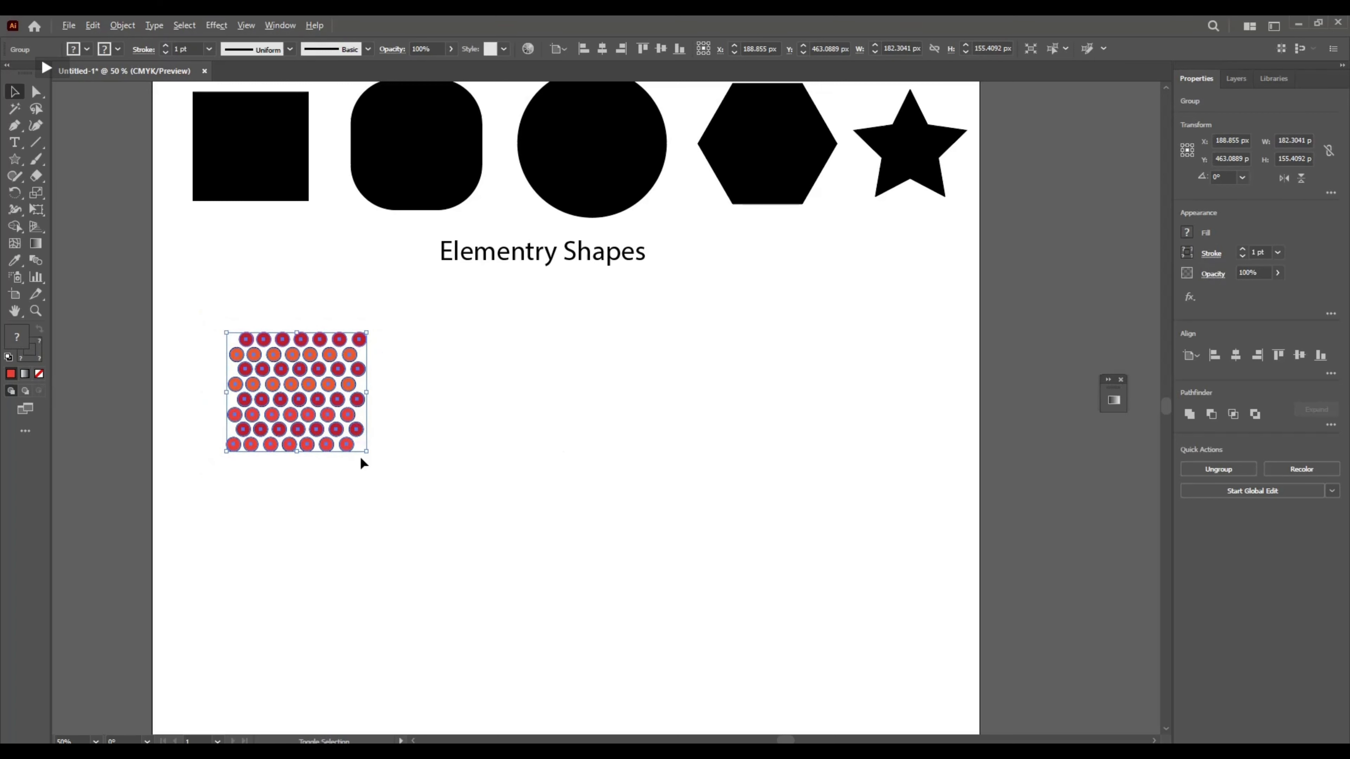
drag(366, 454, 393, 475)
click(341, 415)
drag(319, 381, 285, 374)
click(131, 348)
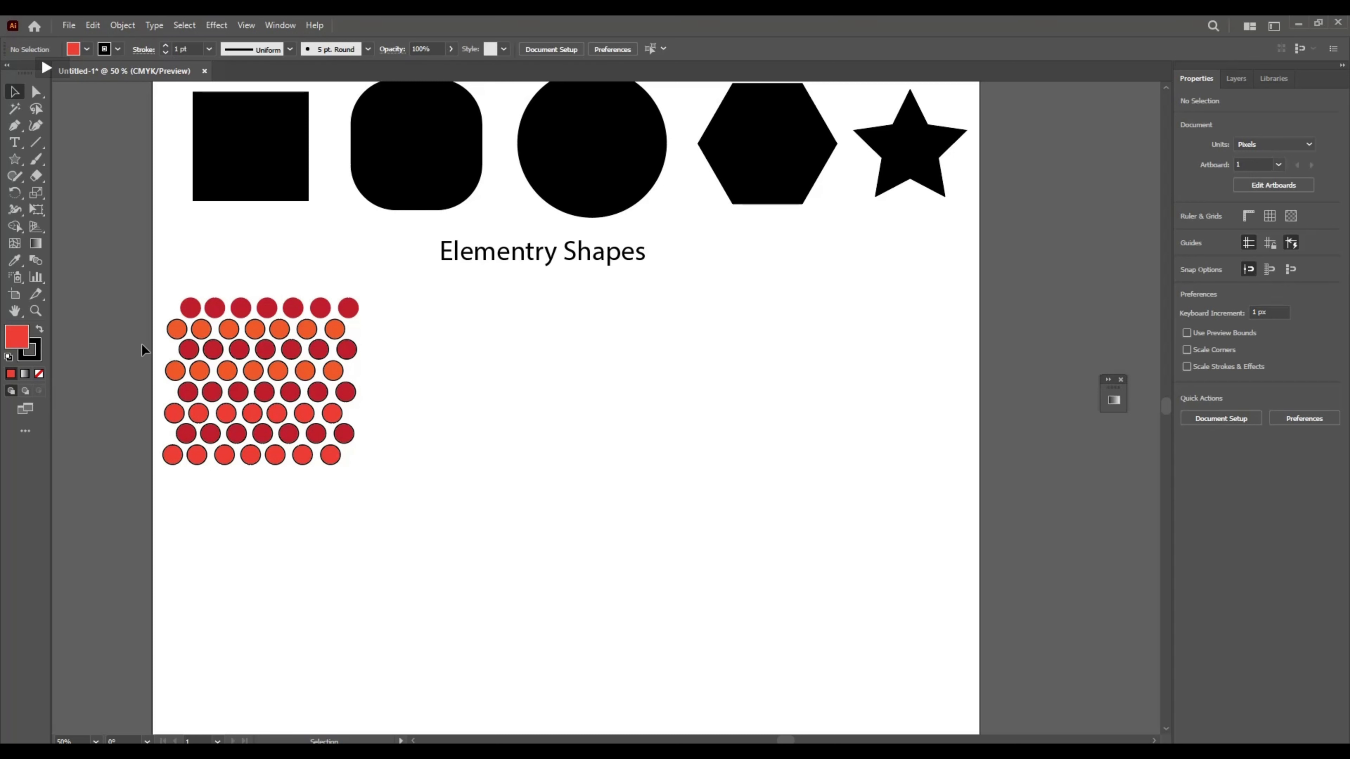
click(265, 350)
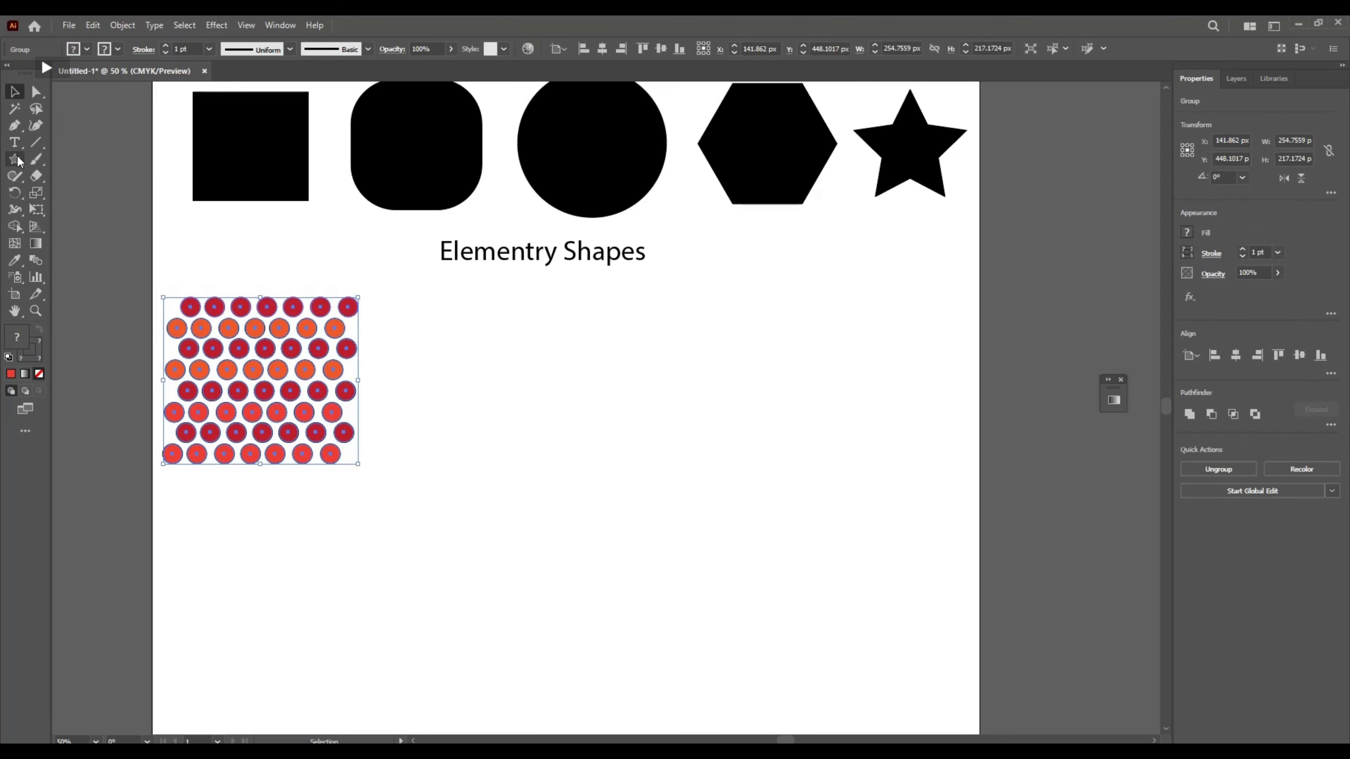
- Duplicate the black square from the shape row into the empty space beside the circle group
click(236, 177)
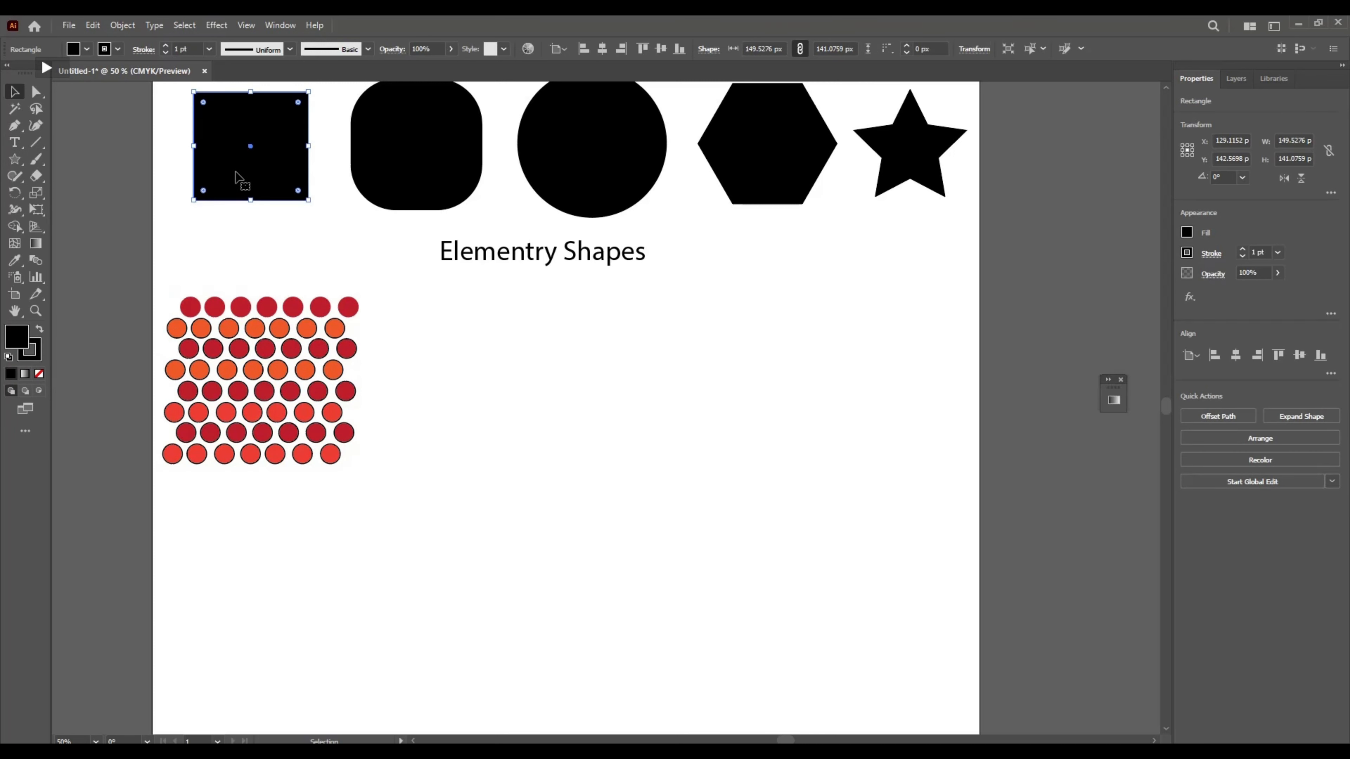
drag(253, 150, 482, 385)
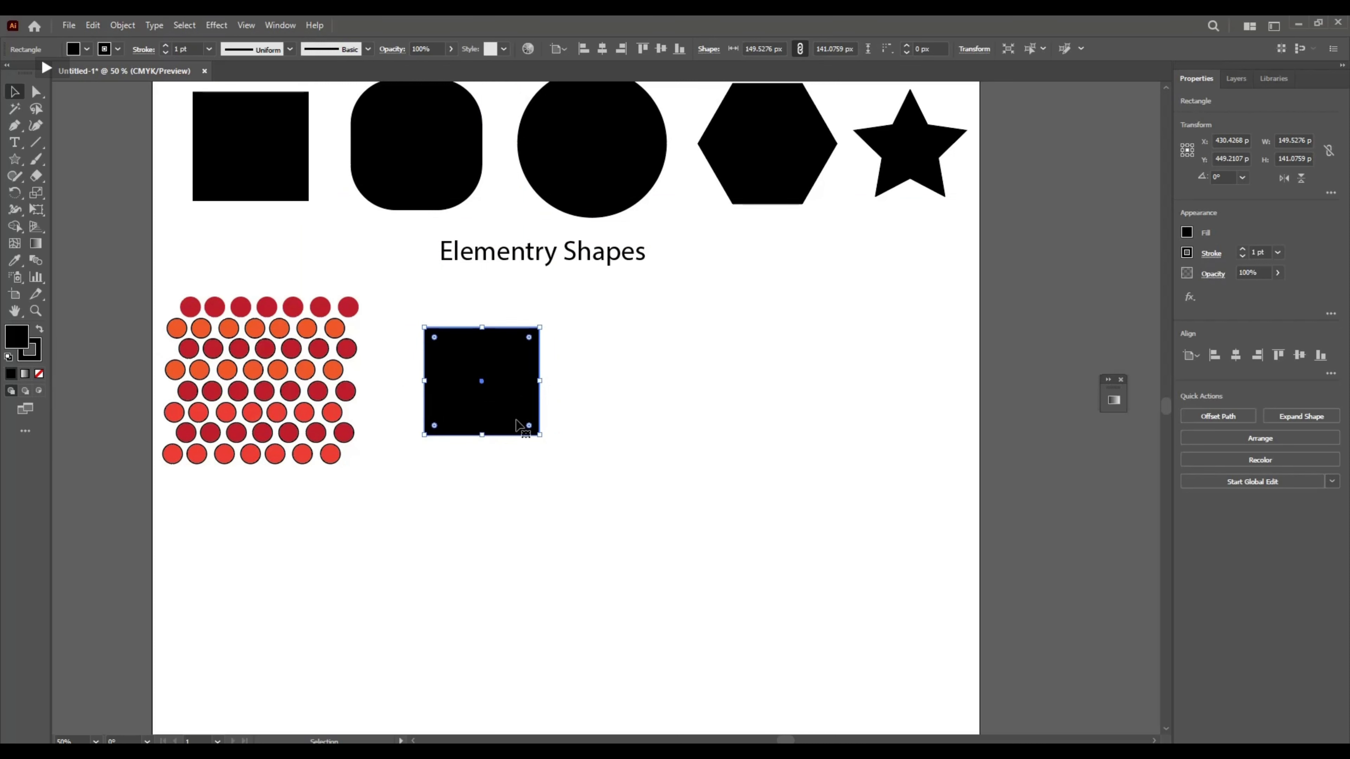
scroll(516, 420, up, 3)
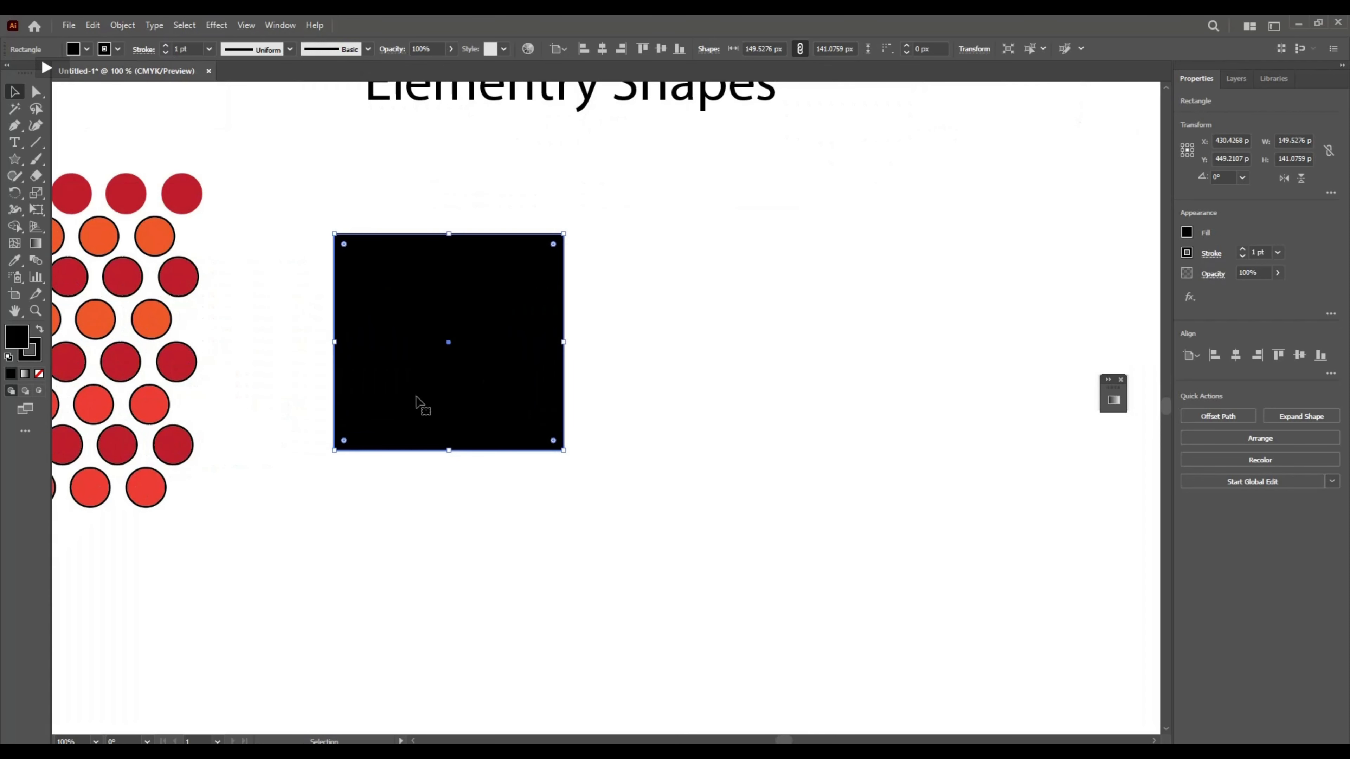
drag(430, 351, 518, 346)
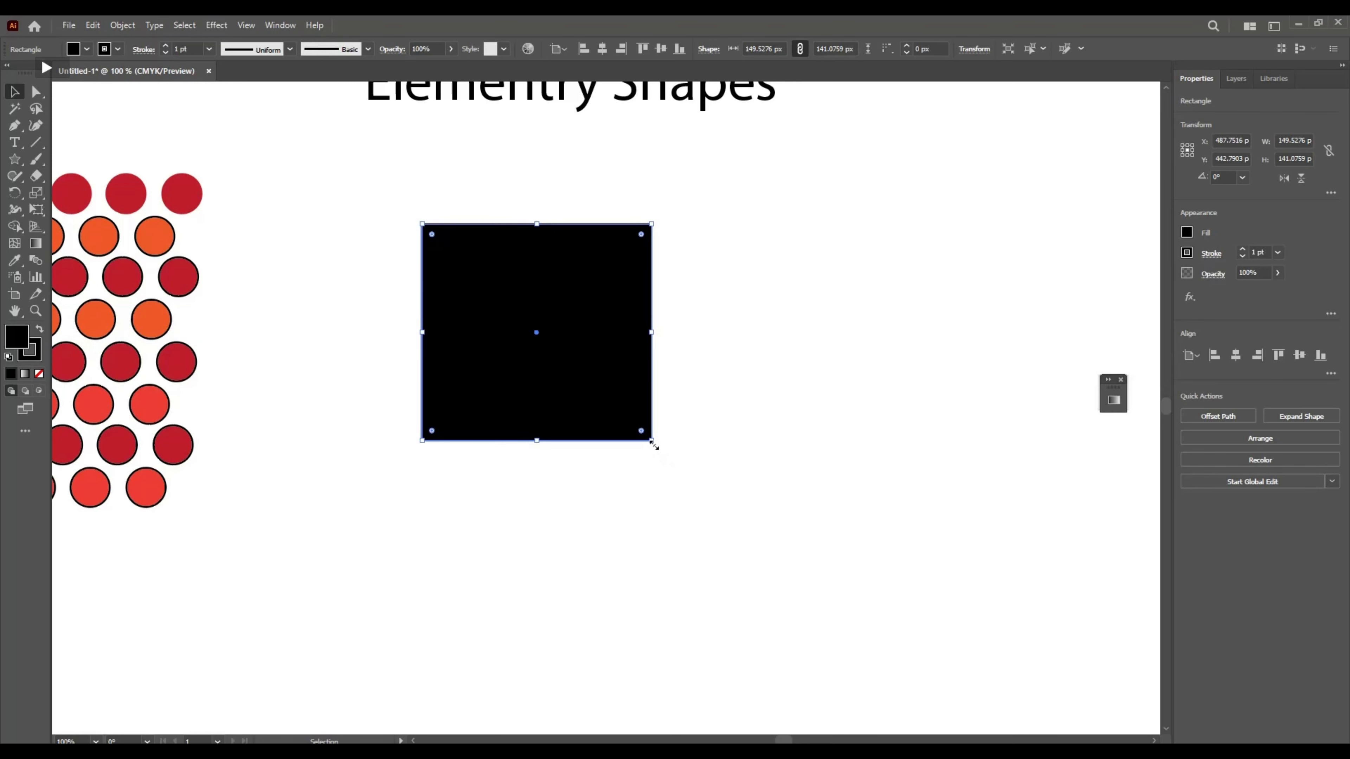
- Scale the copied black square up to about 225 × 212 px and shift it slightly away from the circle group
drag(654, 443, 710, 495)
drag(513, 316, 588, 329)
right_click(605, 334)
key(Escape)
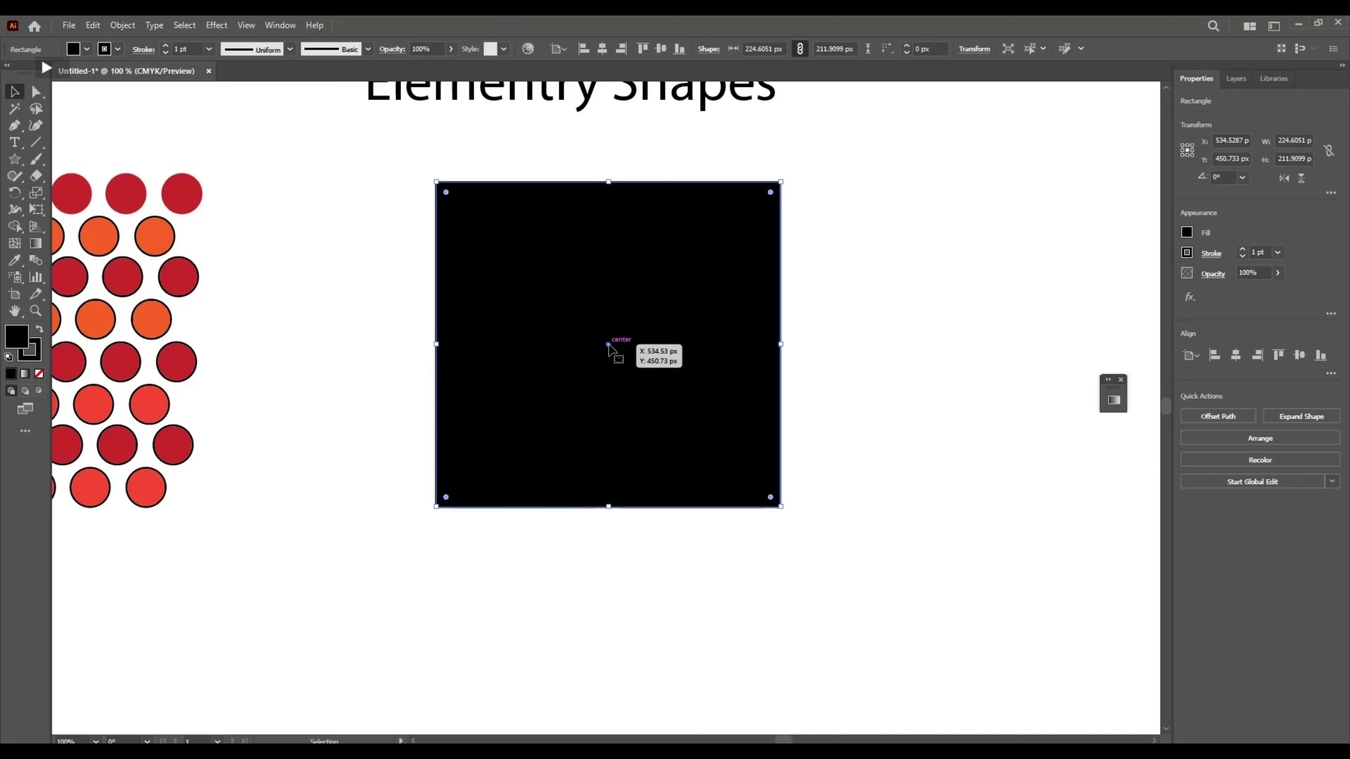
- Duplicate the enlarged square with an overlapping offset and rotate the copy to 315°
drag(609, 344, 829, 348)
drag(909, 277, 834, 302)
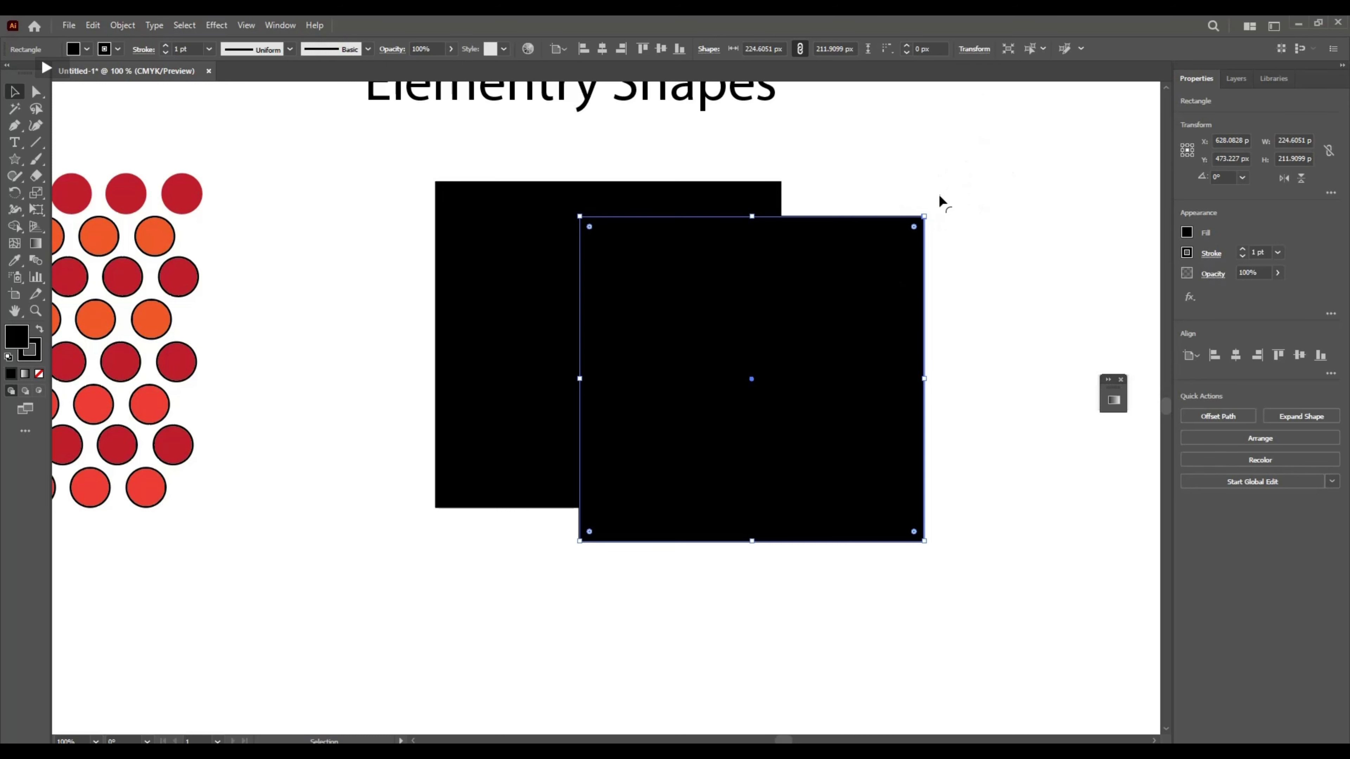
drag(927, 210, 913, 293)
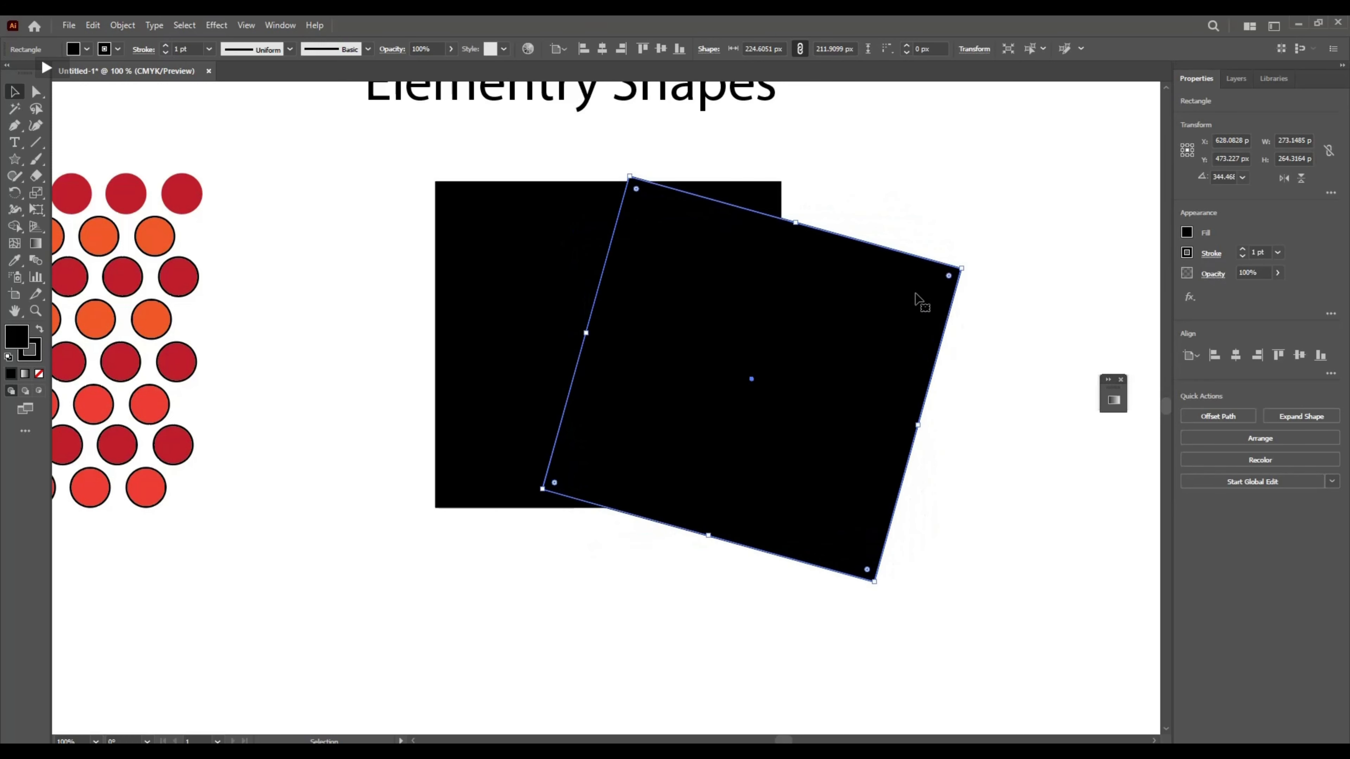
key(ctrl+z)
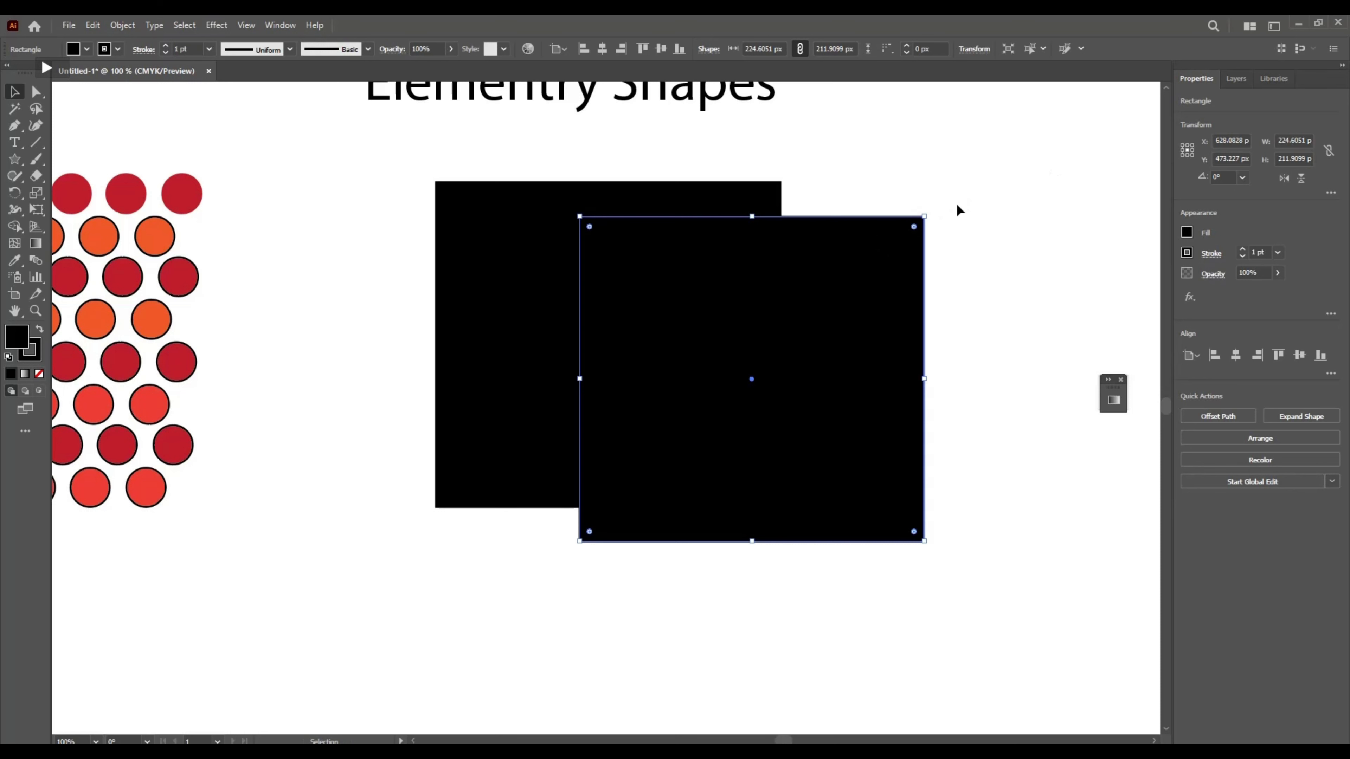
click(951, 213)
click(903, 263)
drag(927, 212, 957, 343)
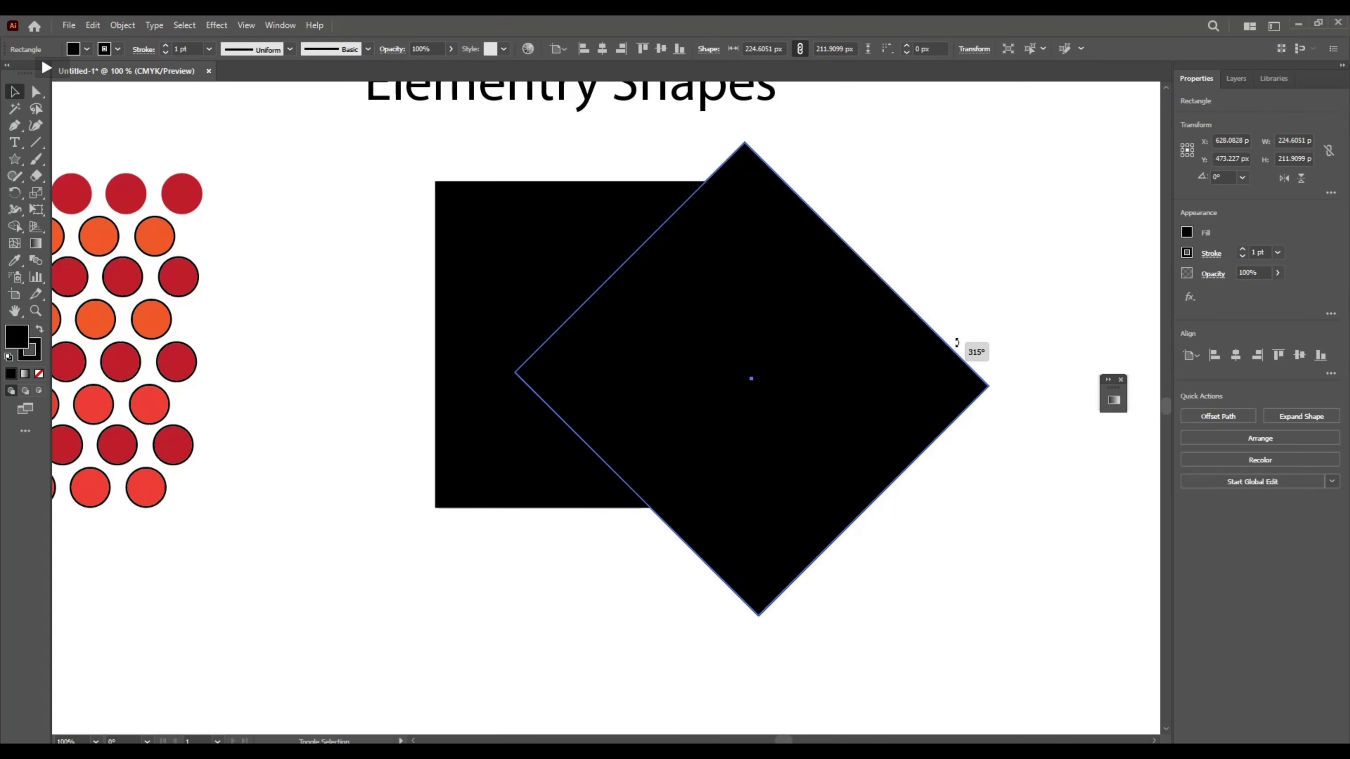
drag(956, 343, 956, 343)
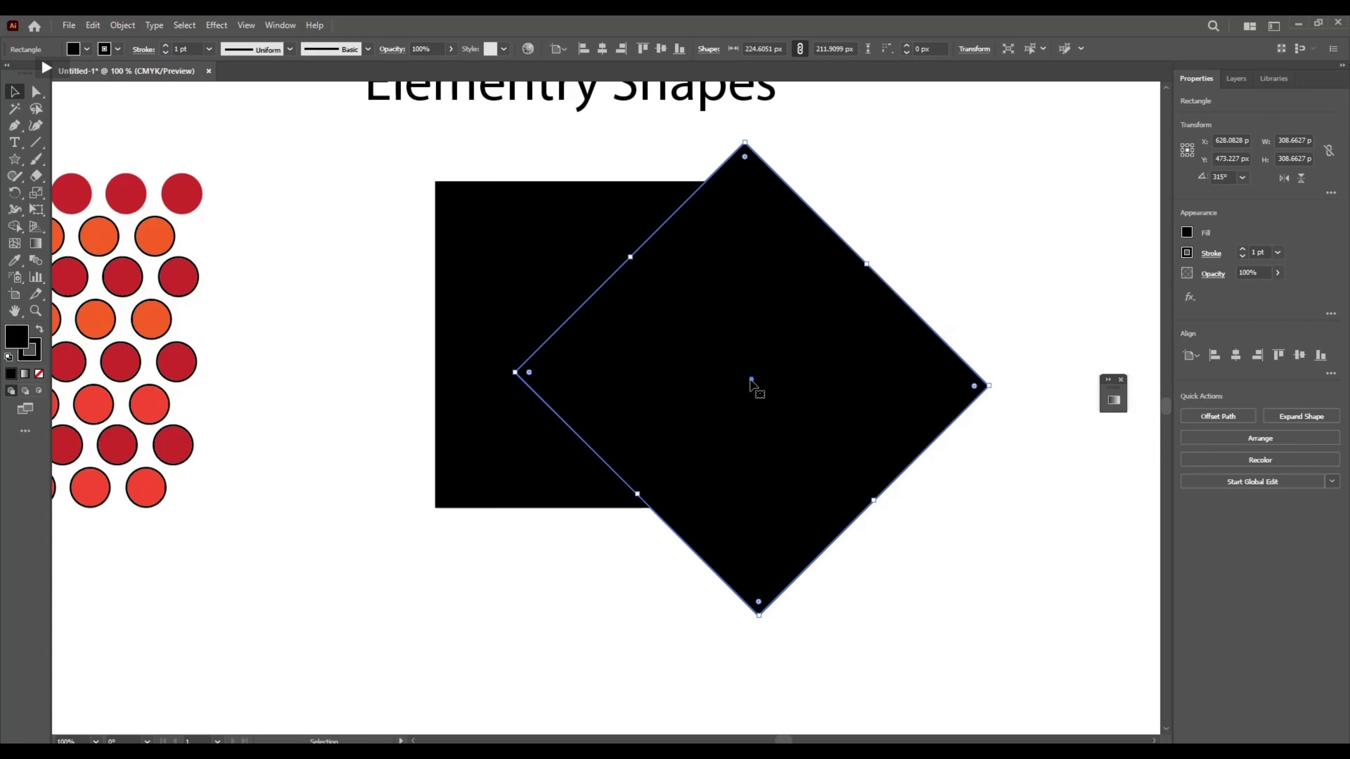
- Centre the rotated square over the upright square and deselect it
drag(750, 383, 653, 376)
drag(608, 361, 604, 349)
click(894, 247)
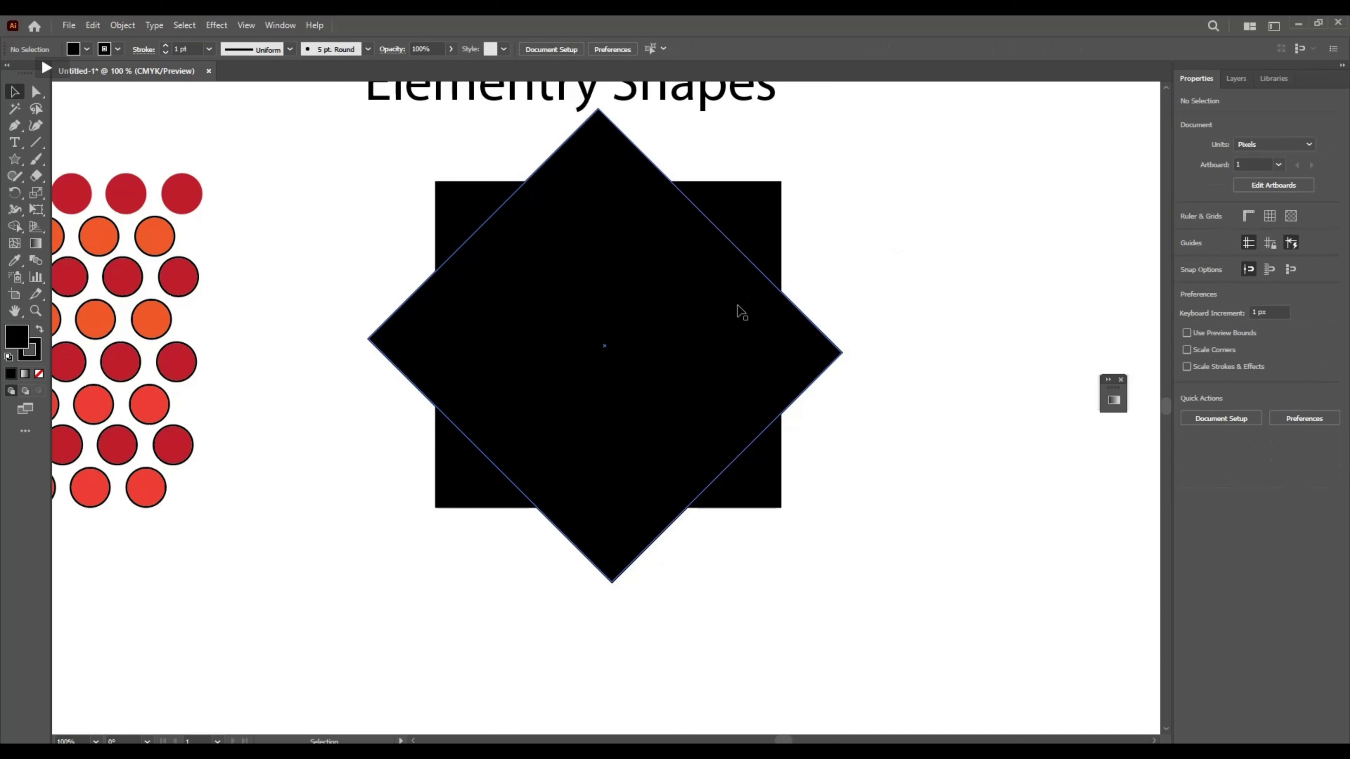
- Duplicate the 315° square, rotate the copy to about 344°, and centre it over the other two squares
click(741, 312)
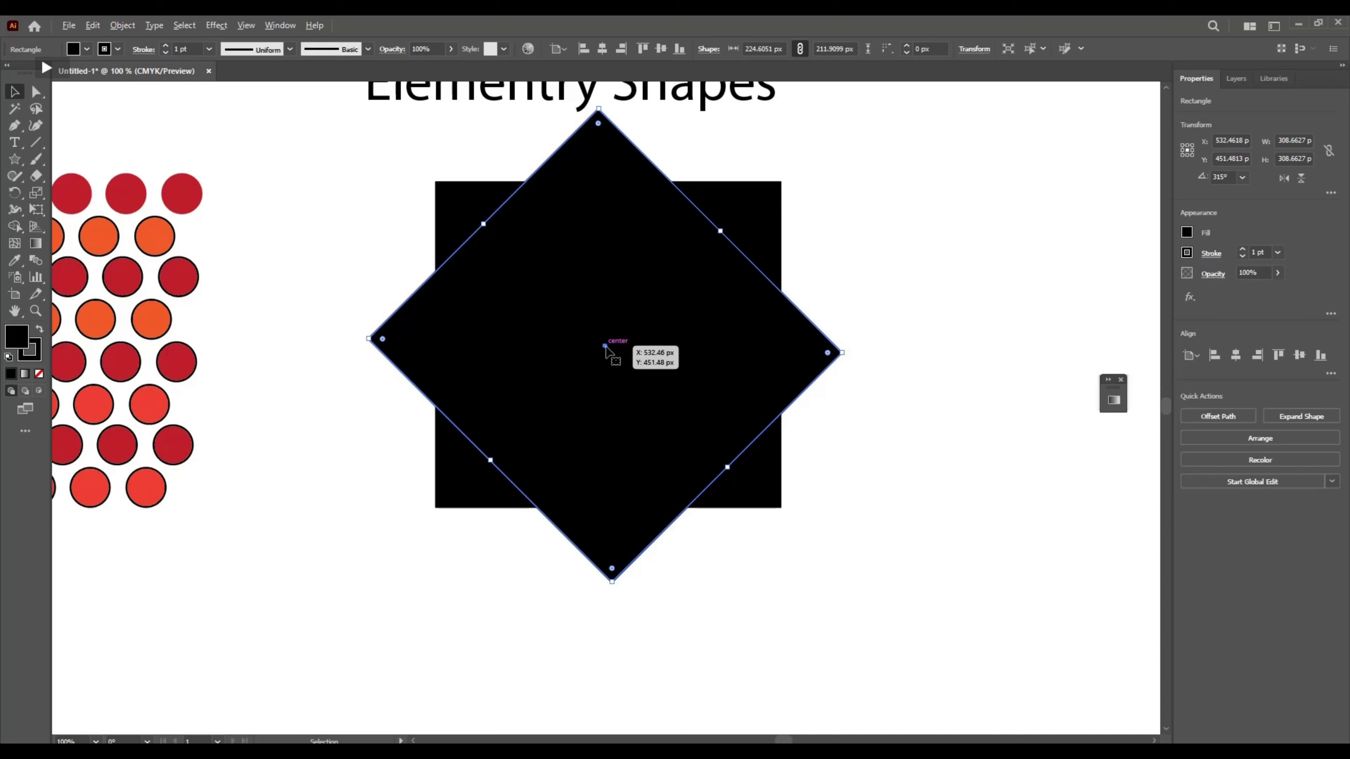
drag(607, 351, 633, 453)
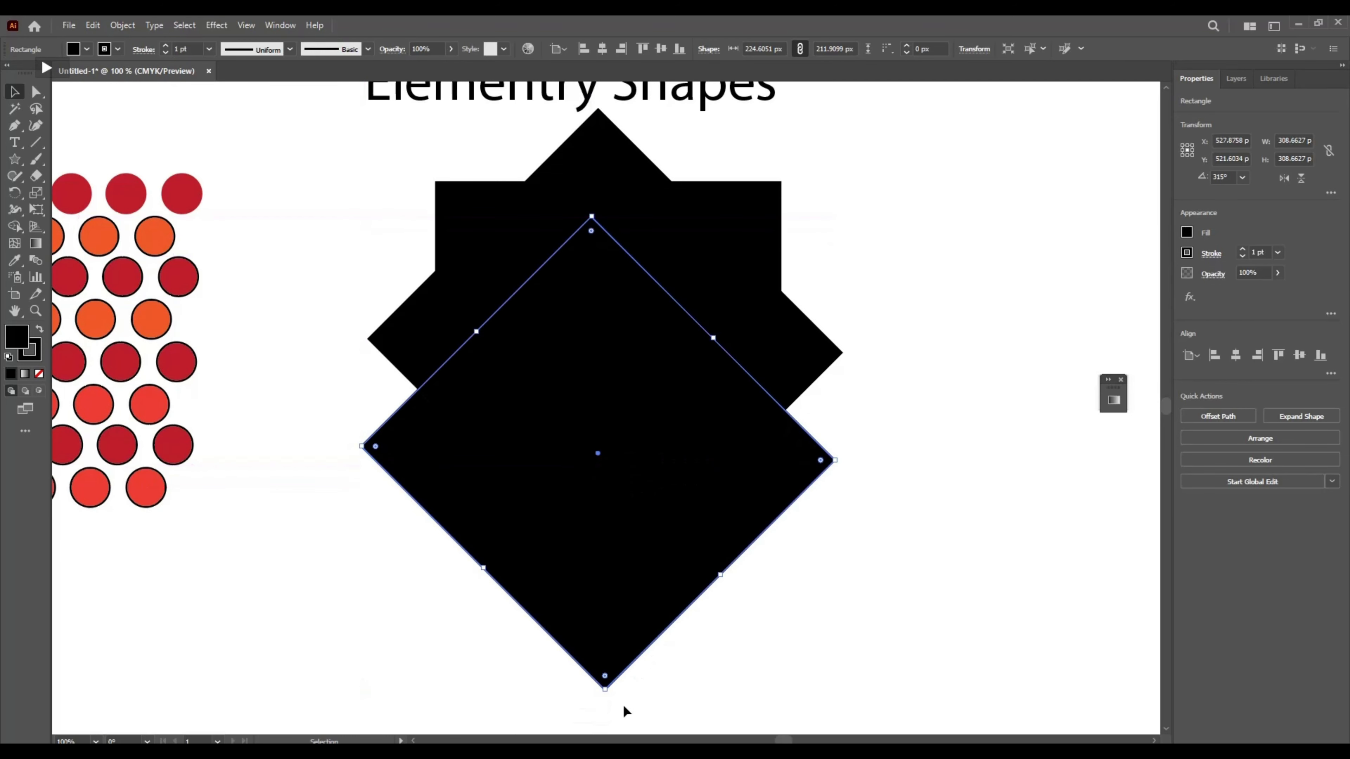
drag(601, 697, 695, 674)
drag(600, 455, 598, 345)
drag(690, 569, 727, 558)
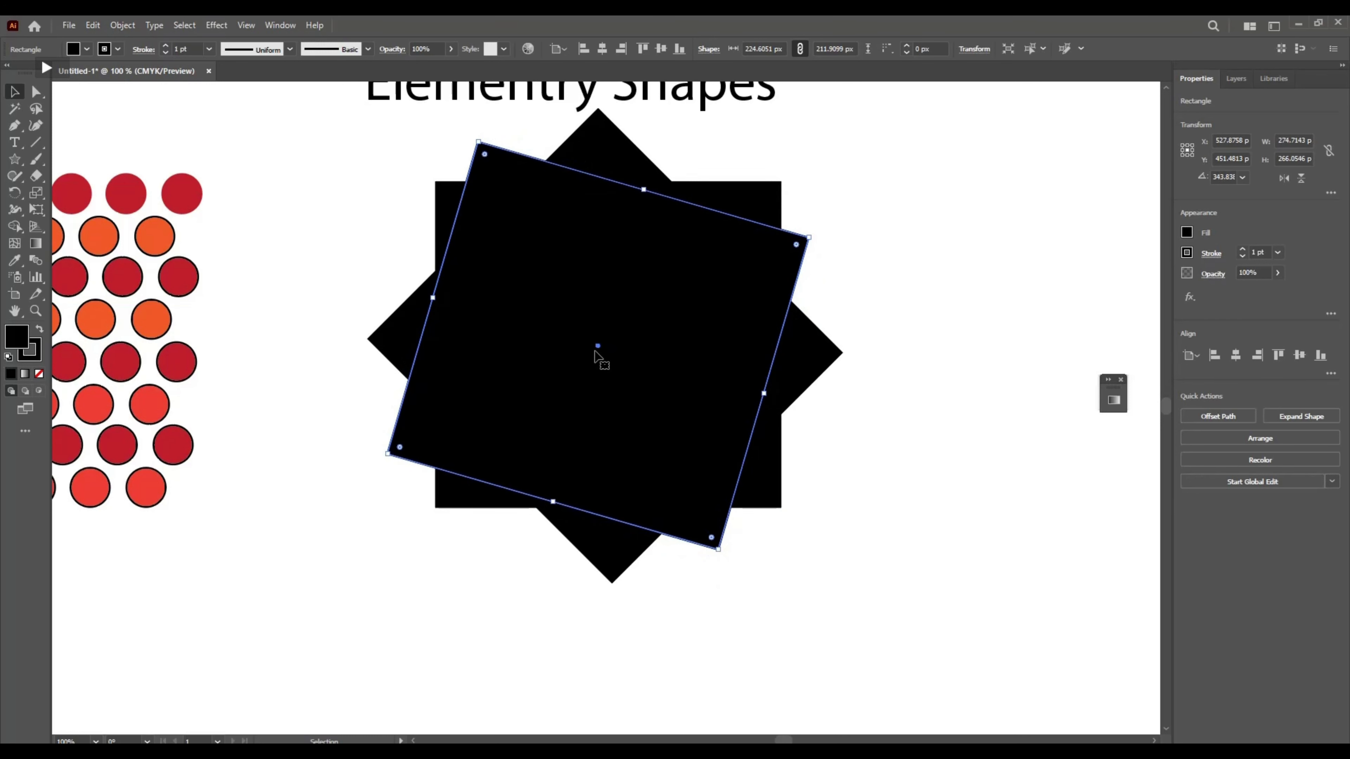
drag(599, 349, 605, 356)
click(876, 234)
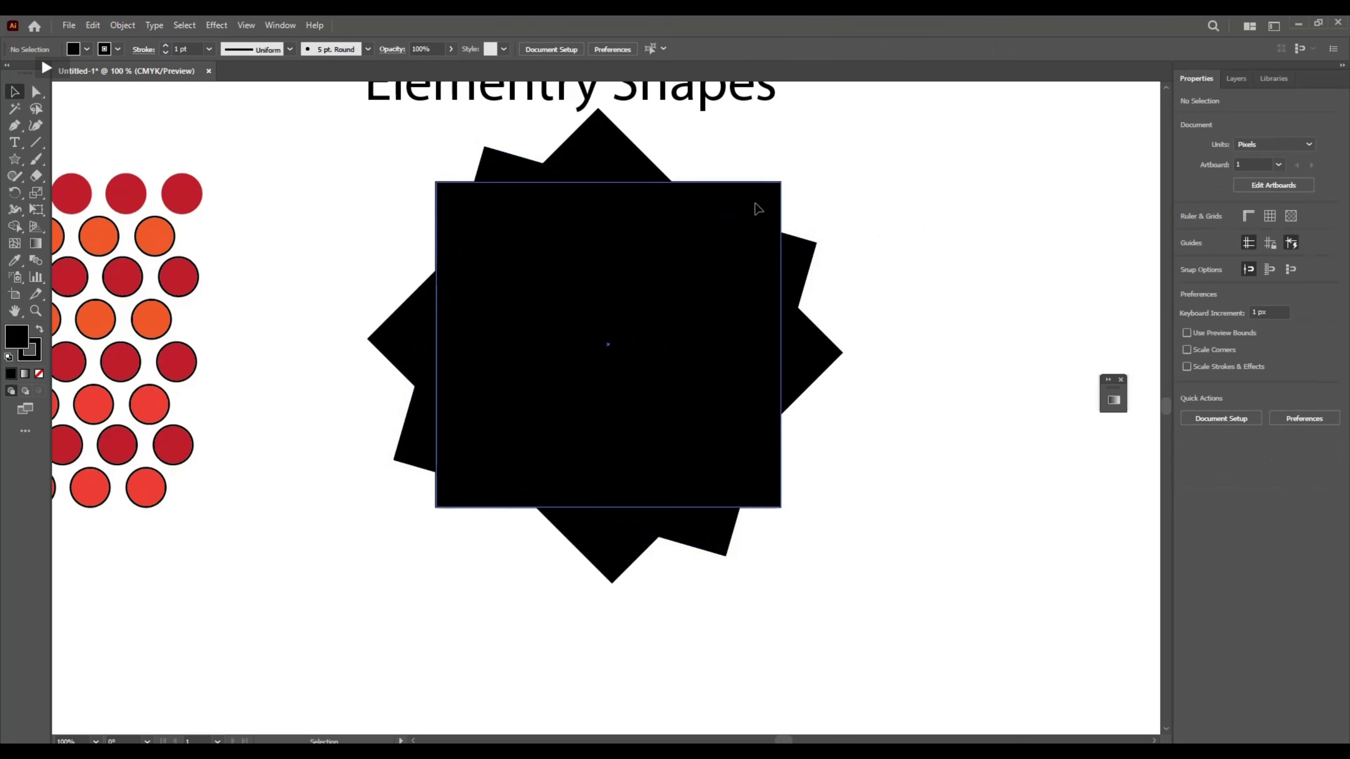
- Fill the upright square at the back with red
click(469, 203)
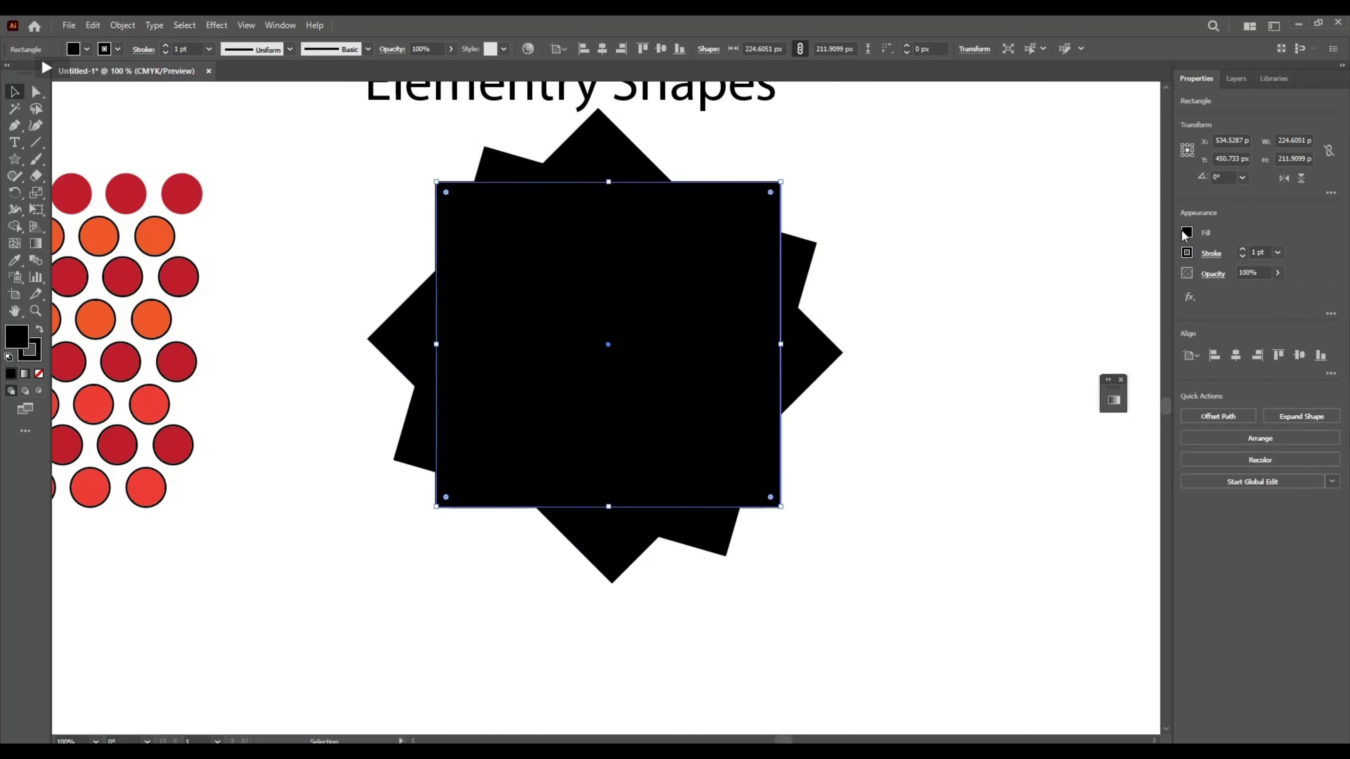
click(1185, 234)
click(1132, 324)
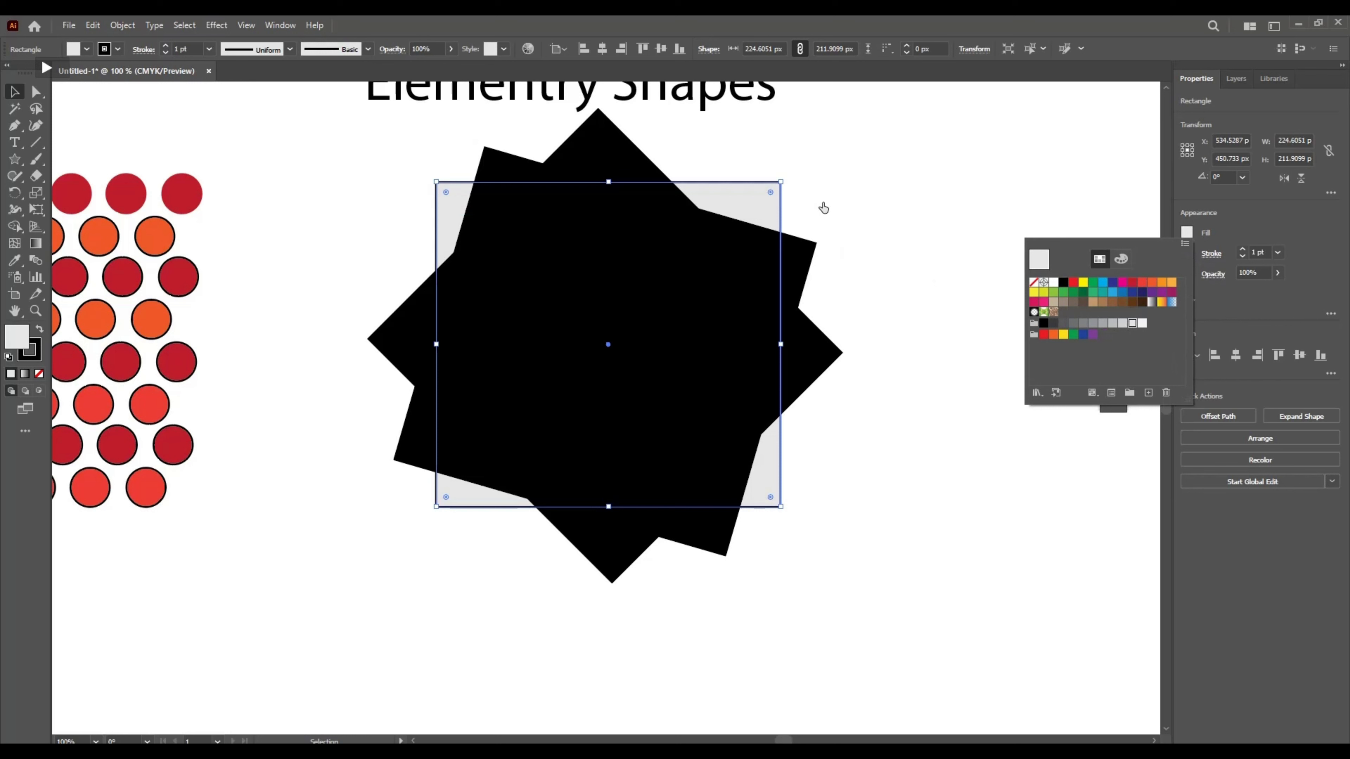
click(873, 188)
click(1186, 234)
click(1073, 283)
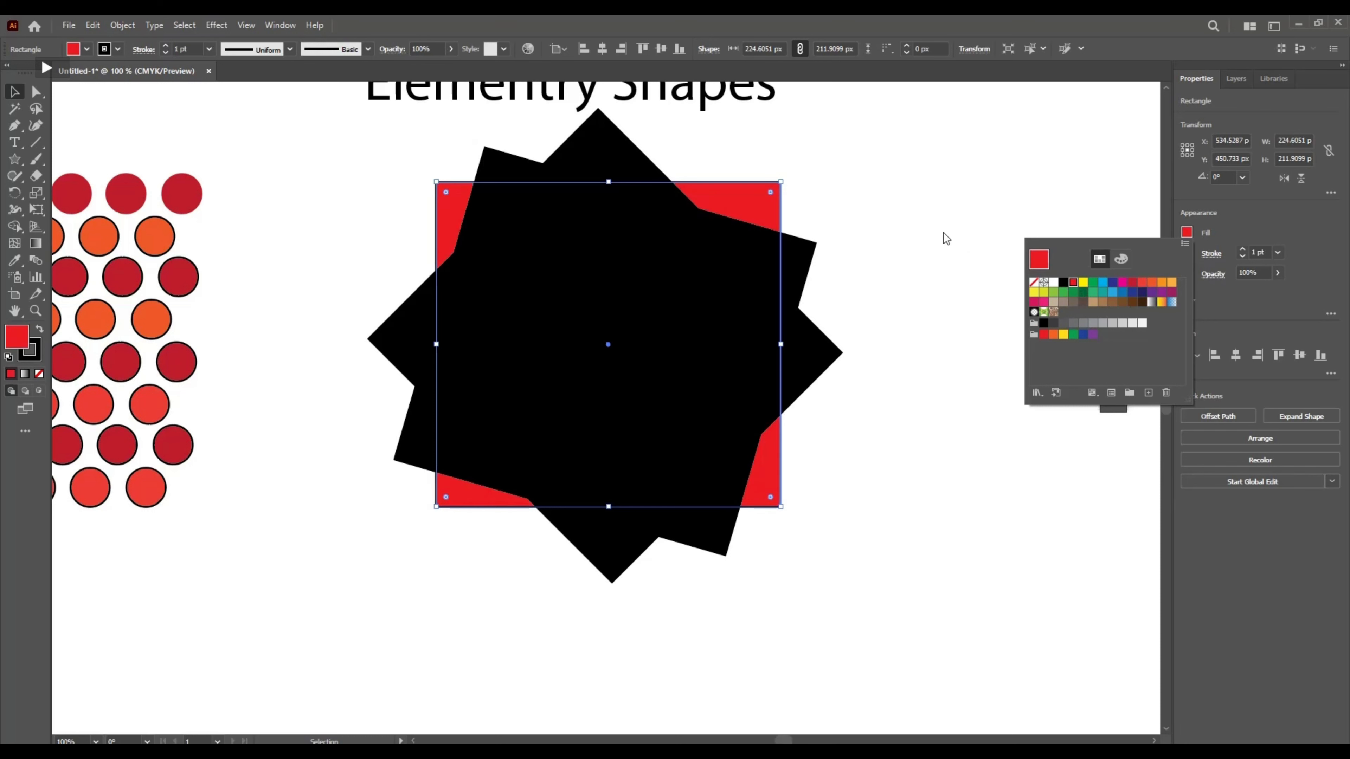
- Fill the 315° square with the orange sampled from a circle in the pattern using the Eyedropper
click(481, 298)
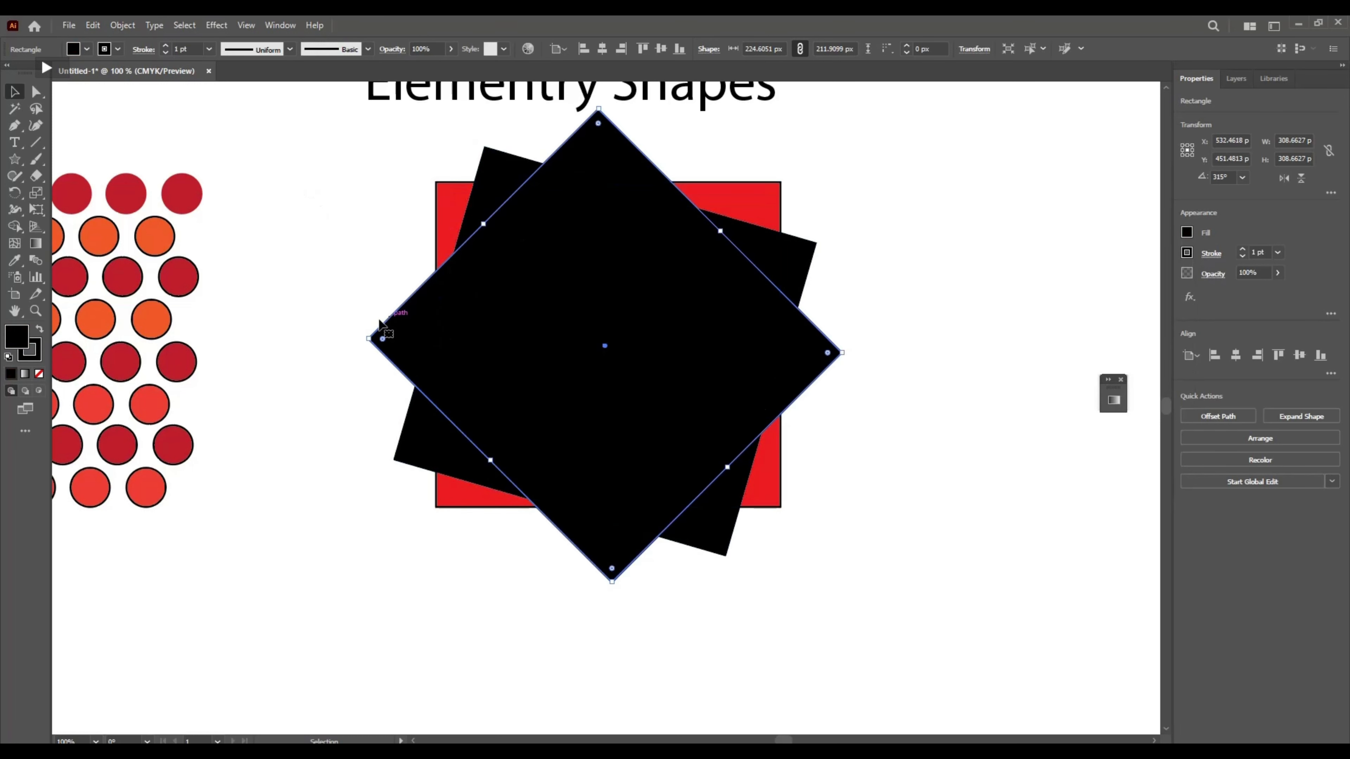
key(i)
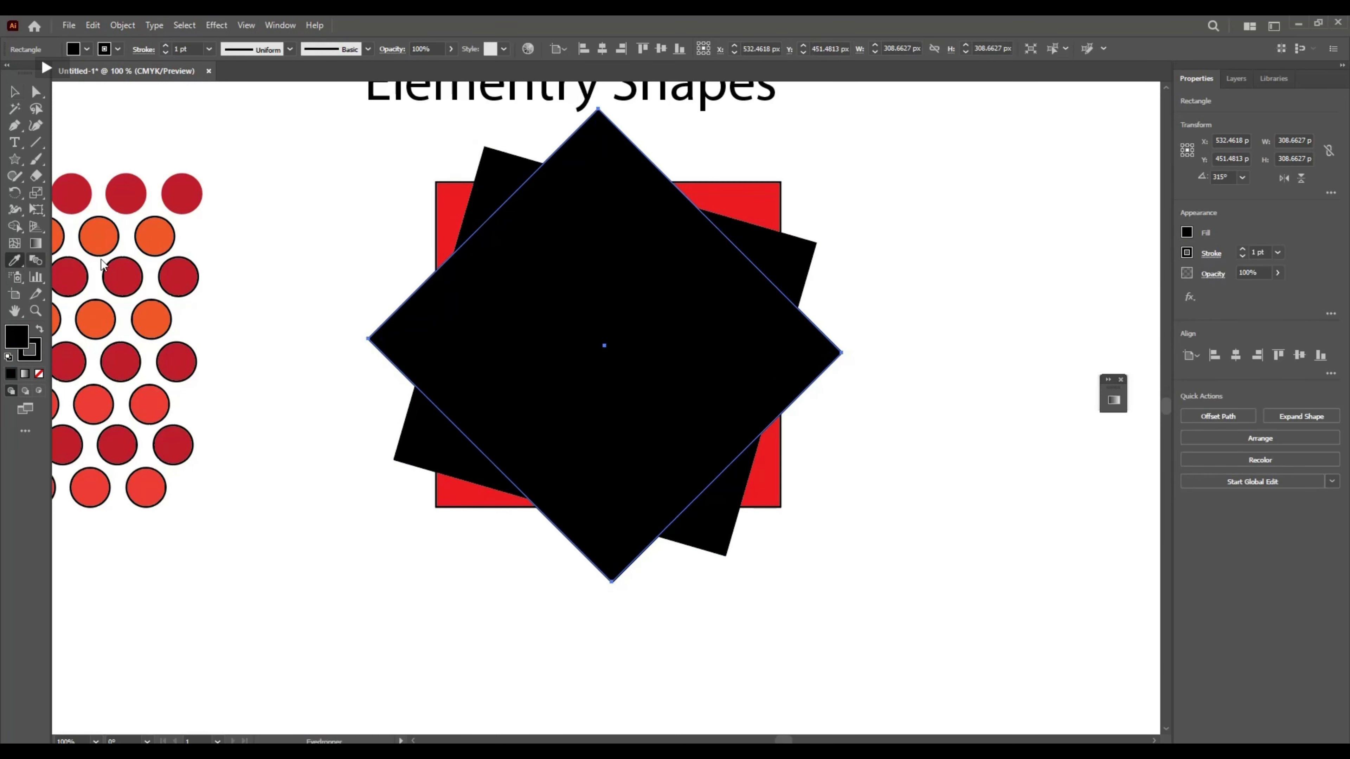
click(148, 238)
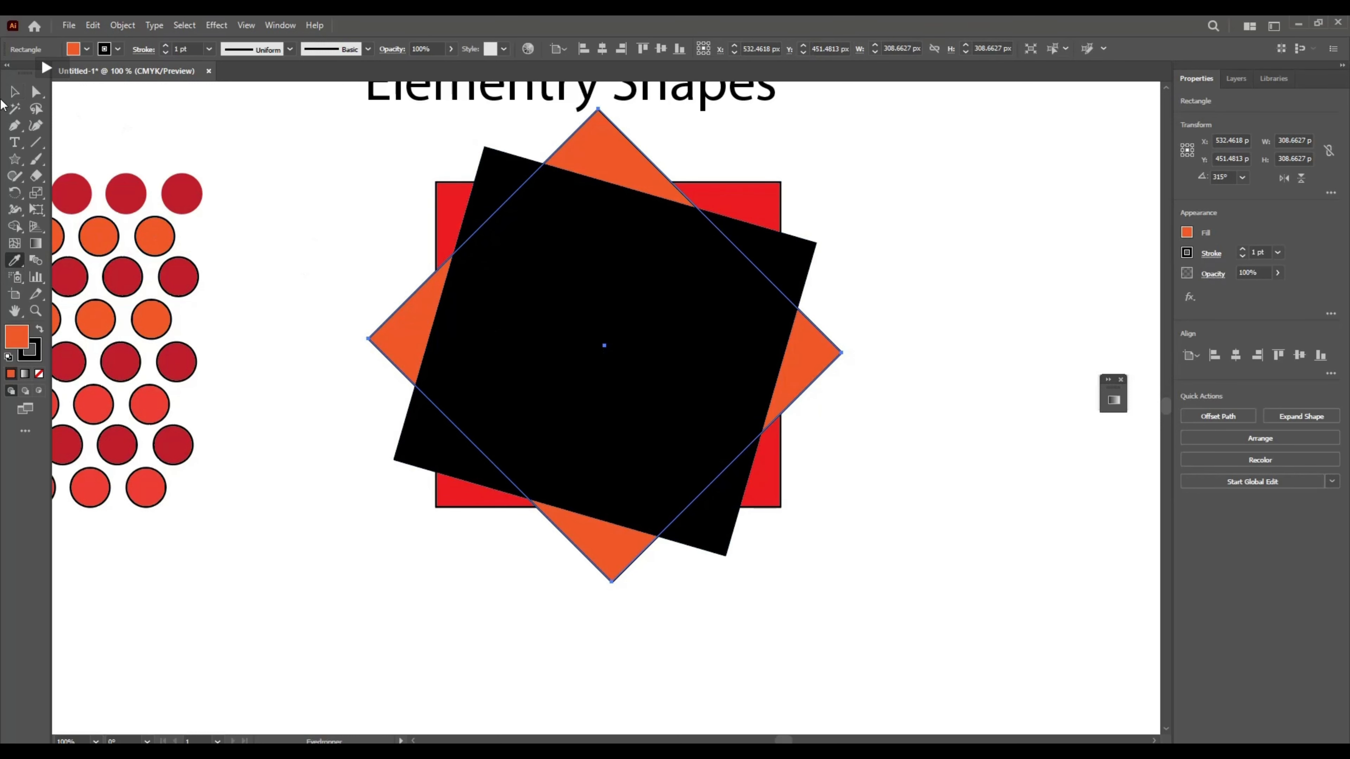
key(v)
- Fill the tilted square on top of the stack with red and deselect it
click(481, 268)
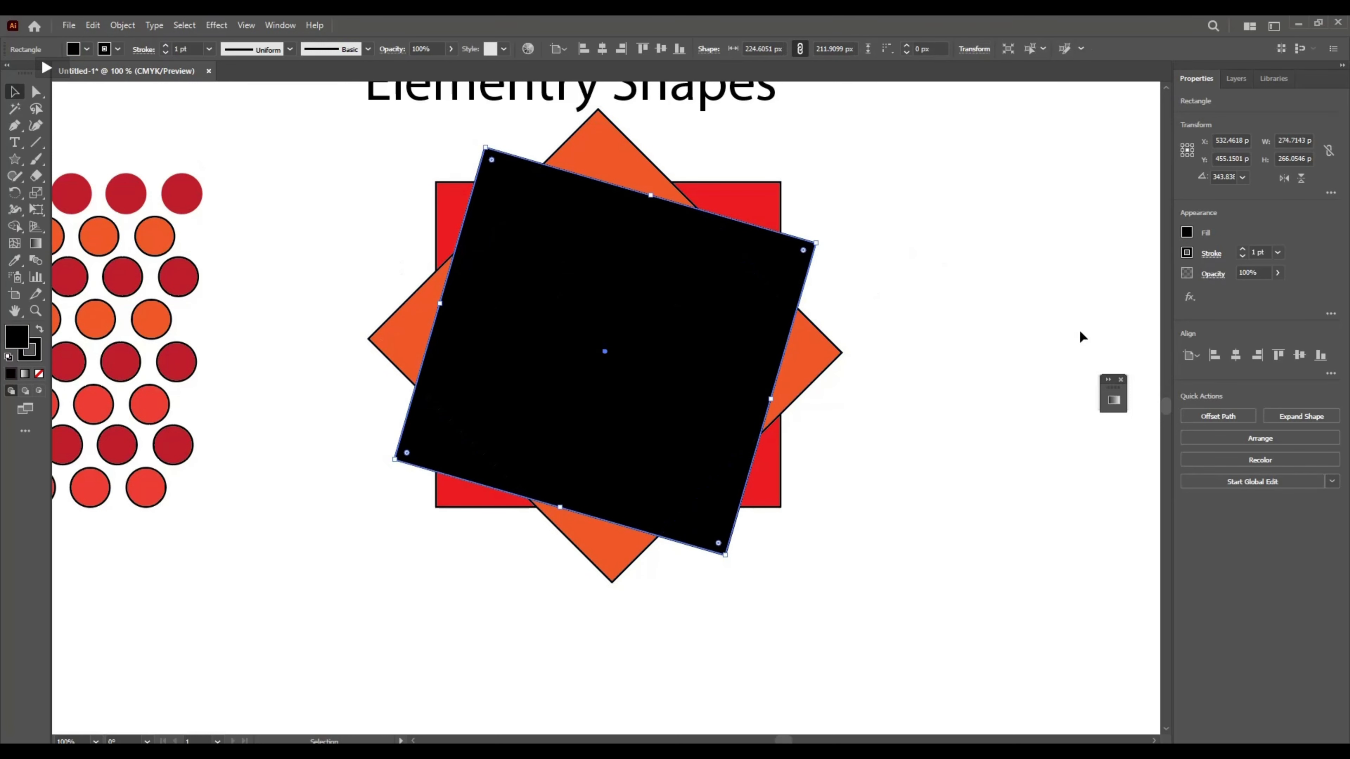
click(1187, 252)
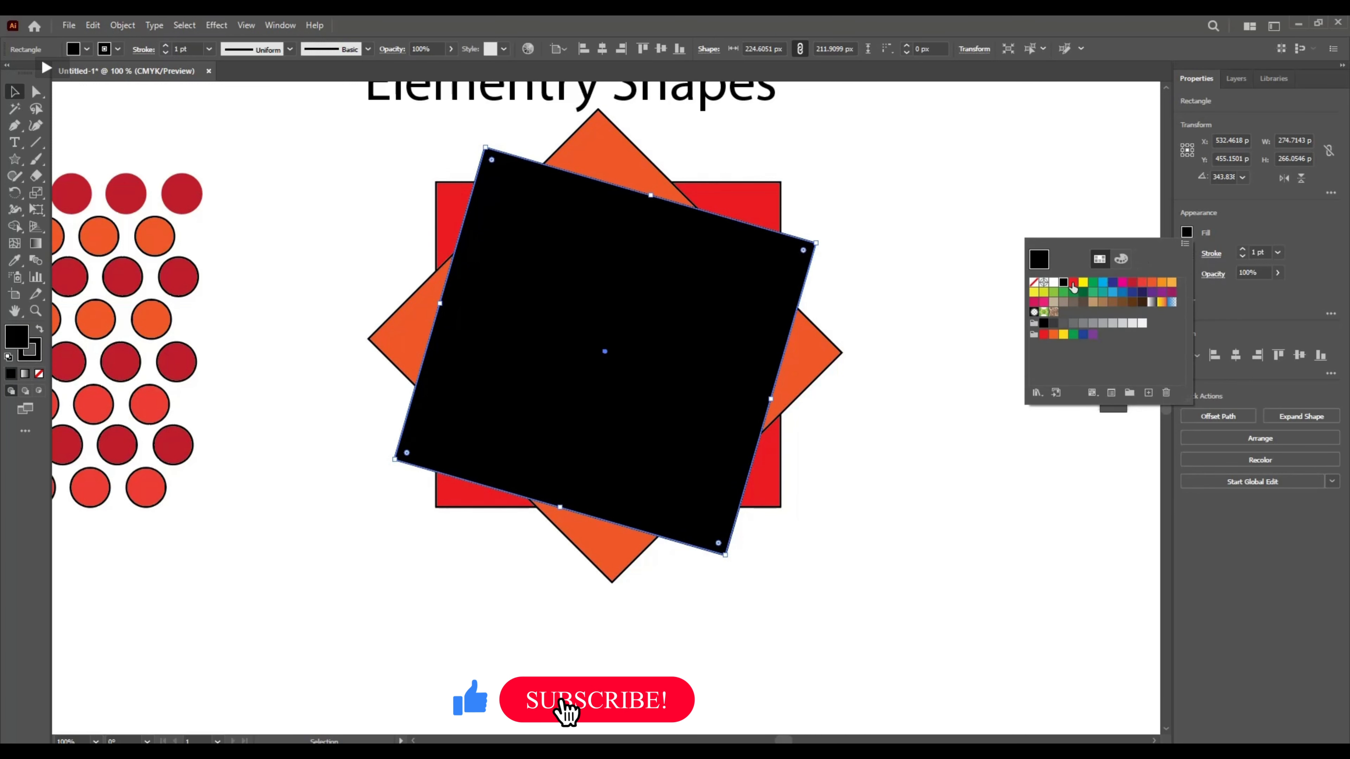
click(1075, 283)
click(1045, 196)
click(953, 206)
click(587, 249)
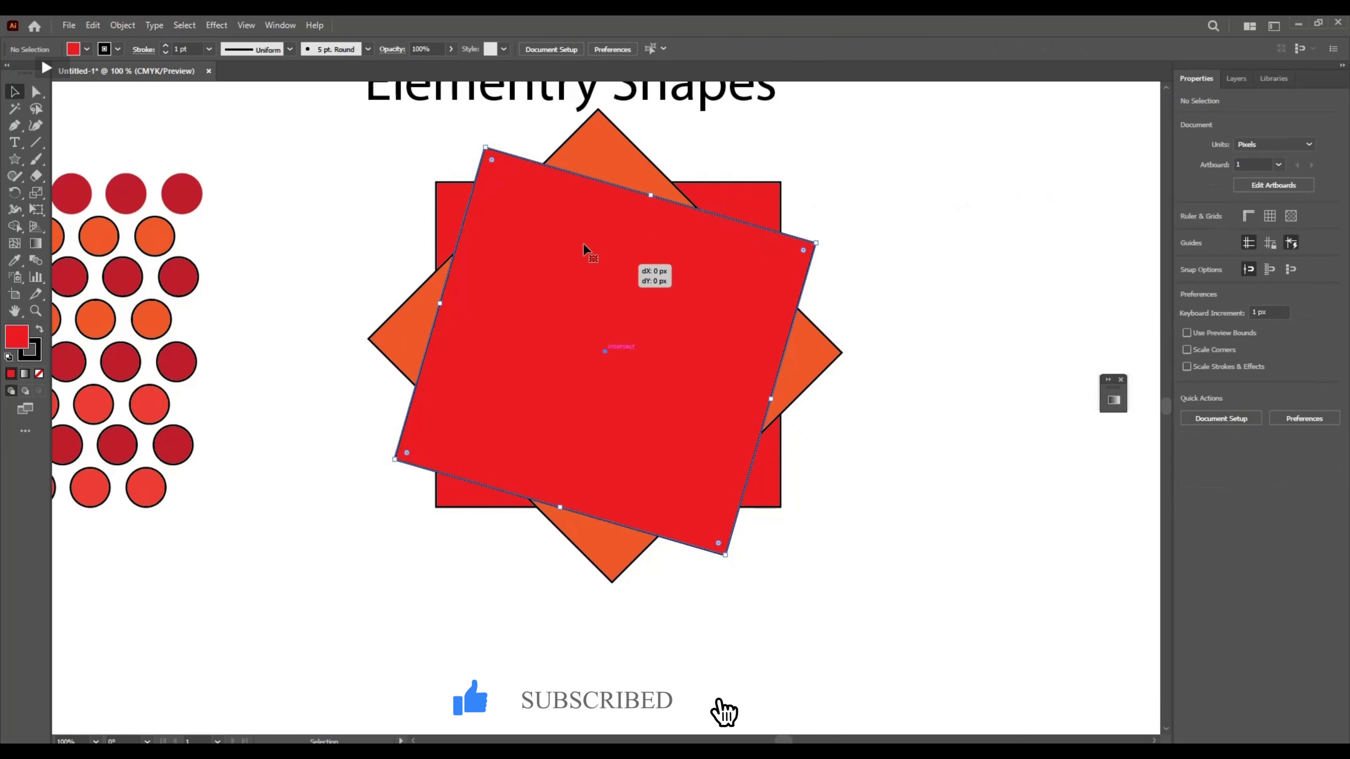
drag(546, 284, 622, 359)
key(ctrl+z)
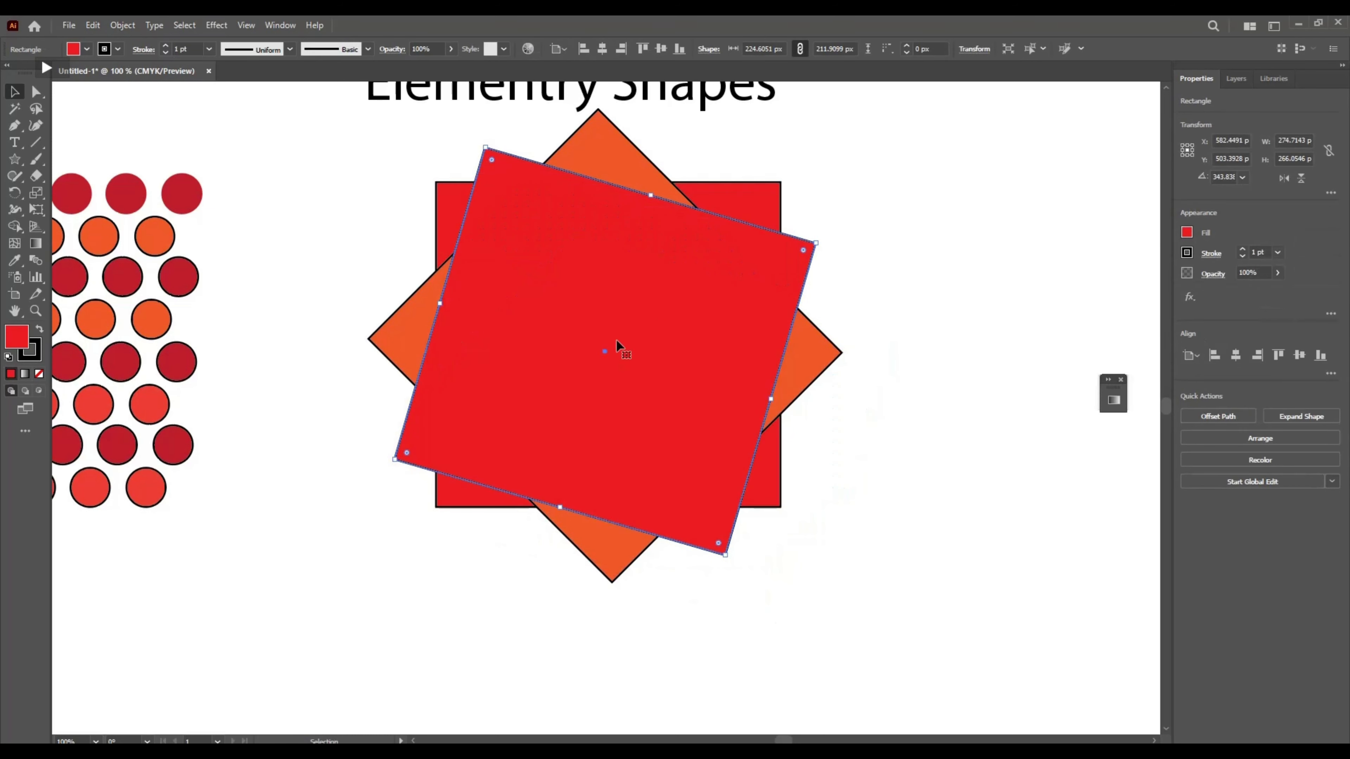
- Select all three overlapping squares and set their stroke to none
click(374, 156)
drag(367, 142, 914, 538)
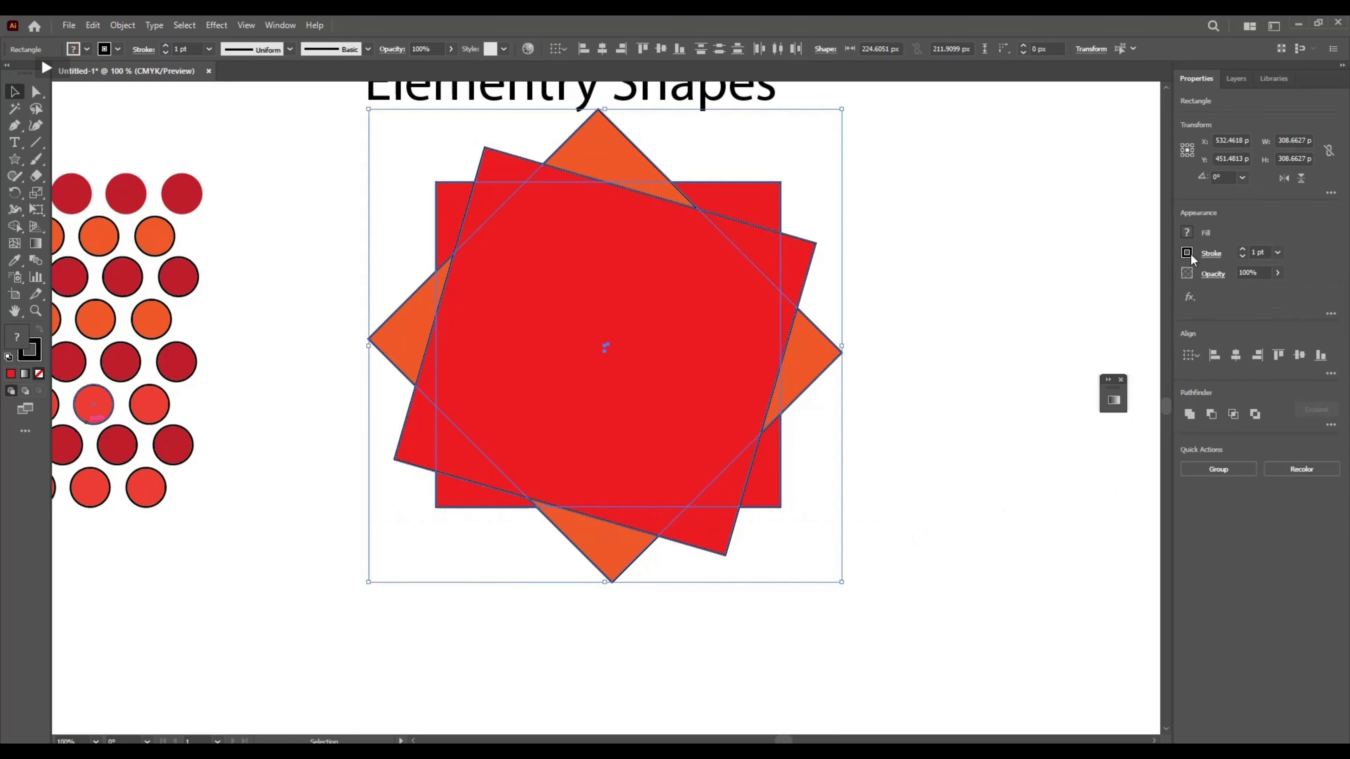
click(1187, 253)
click(1034, 302)
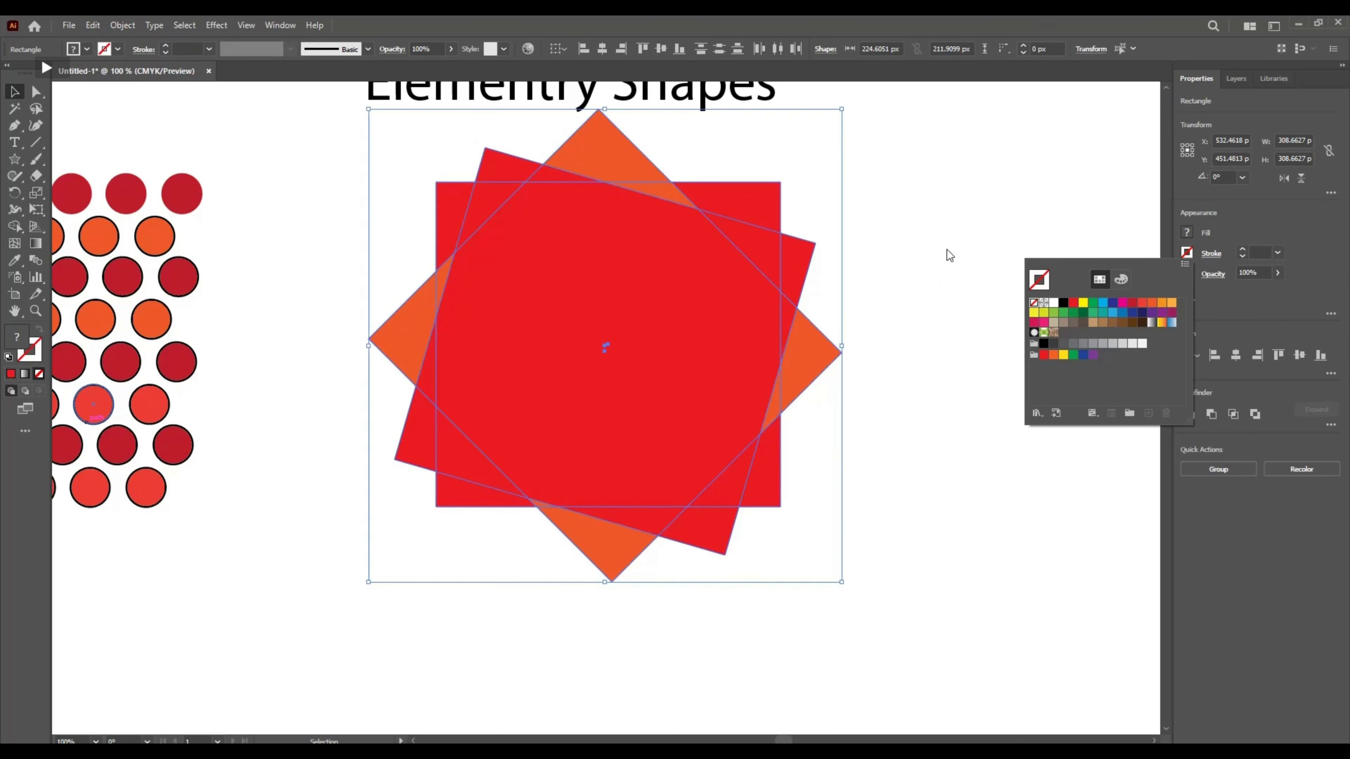
click(1056, 198)
click(874, 264)
- Move the three overlapping squares together slightly down and to the left, clear of the caption
drag(236, 152, 844, 534)
mouse_move(592, 336)
mouse_down()
mouse_move(579, 334)
mouse_move(582, 358)
mouse_up()
click(1009, 298)
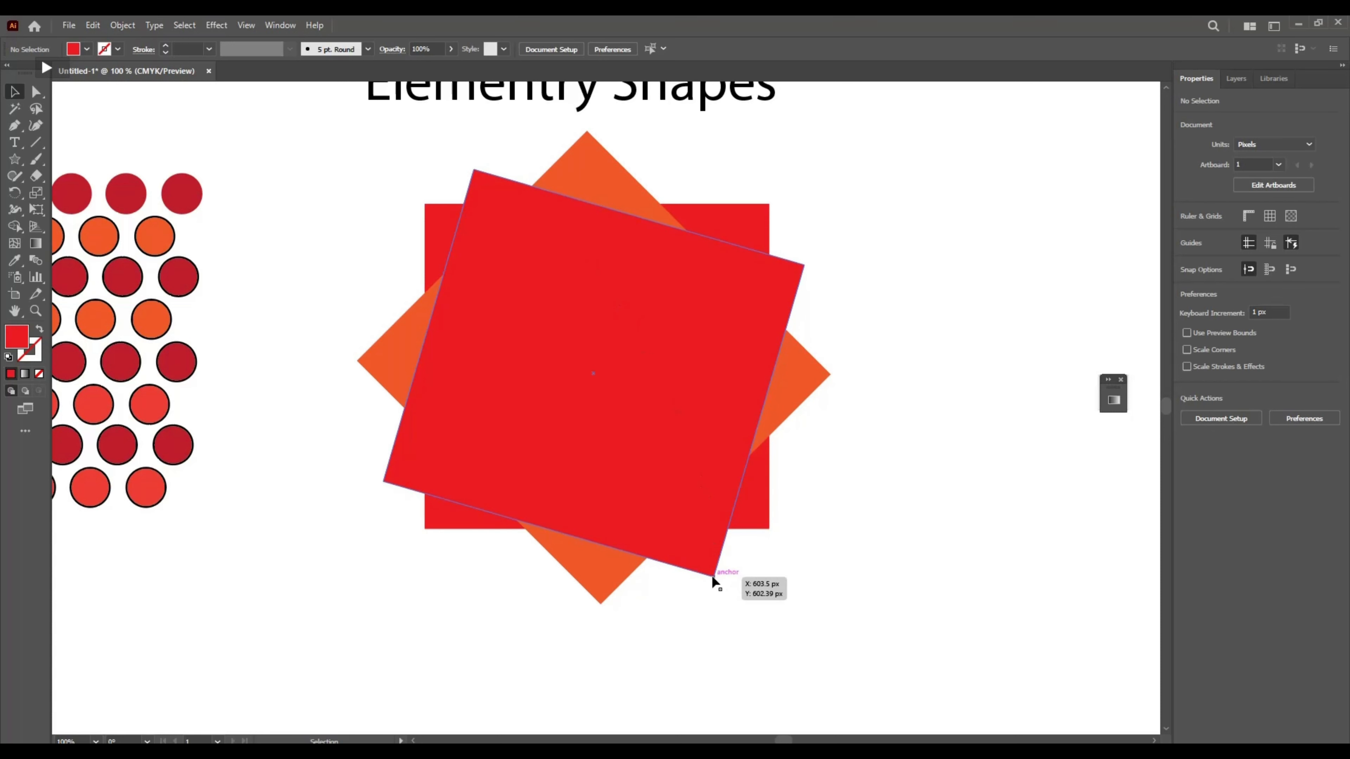
- Rotate the top red square to about 349° and nudge it slightly right over the stack's centre
click(689, 556)
drag(716, 583, 738, 578)
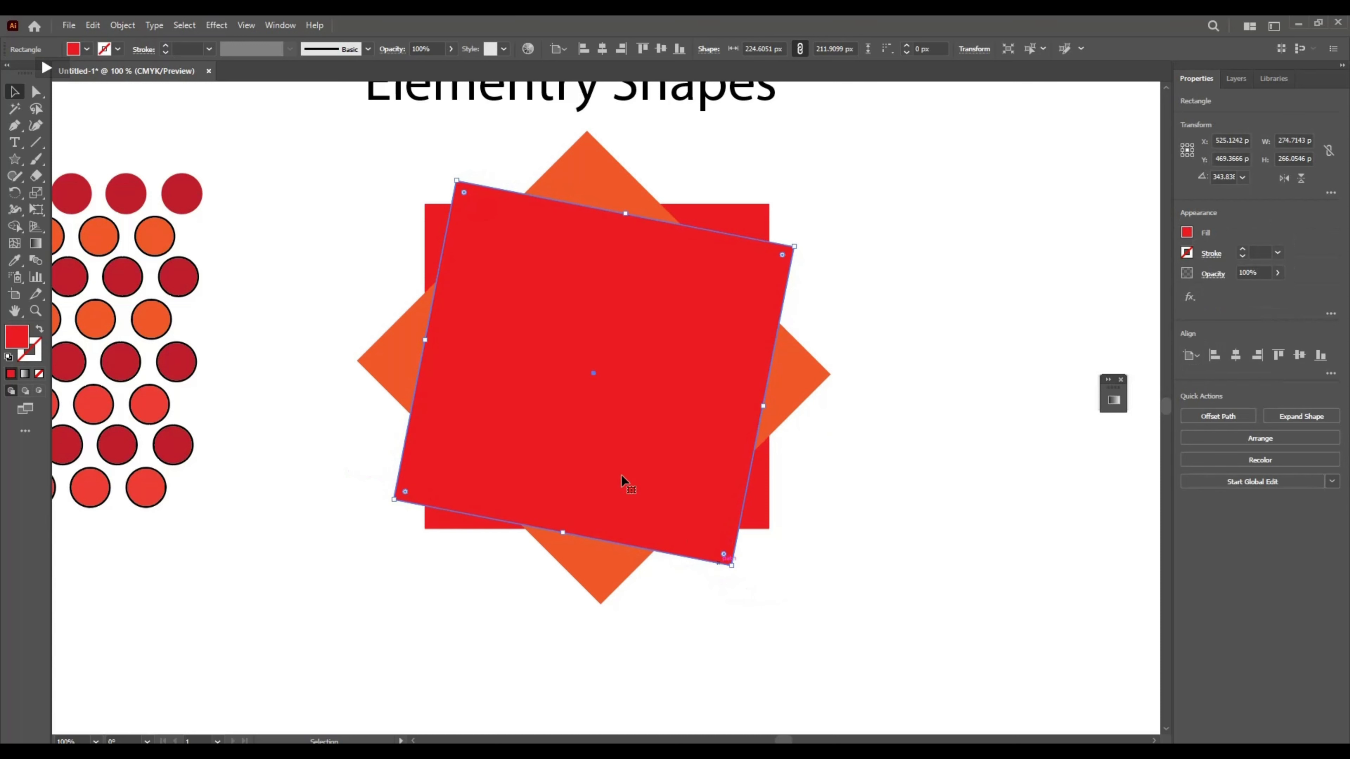
mouse_move(604, 442)
mouse_down()
mouse_move(600, 430)
mouse_move(612, 446)
mouse_up()
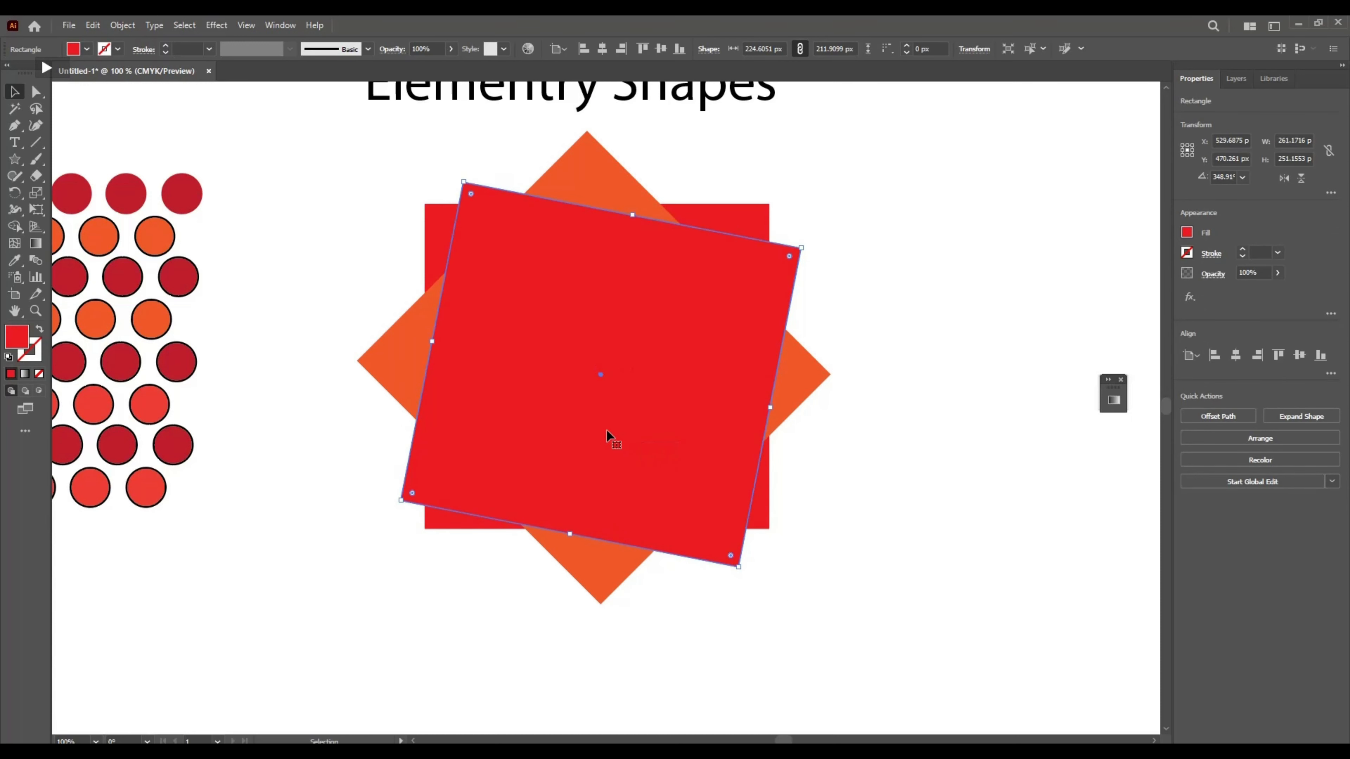
scroll(607, 428, down, 3)
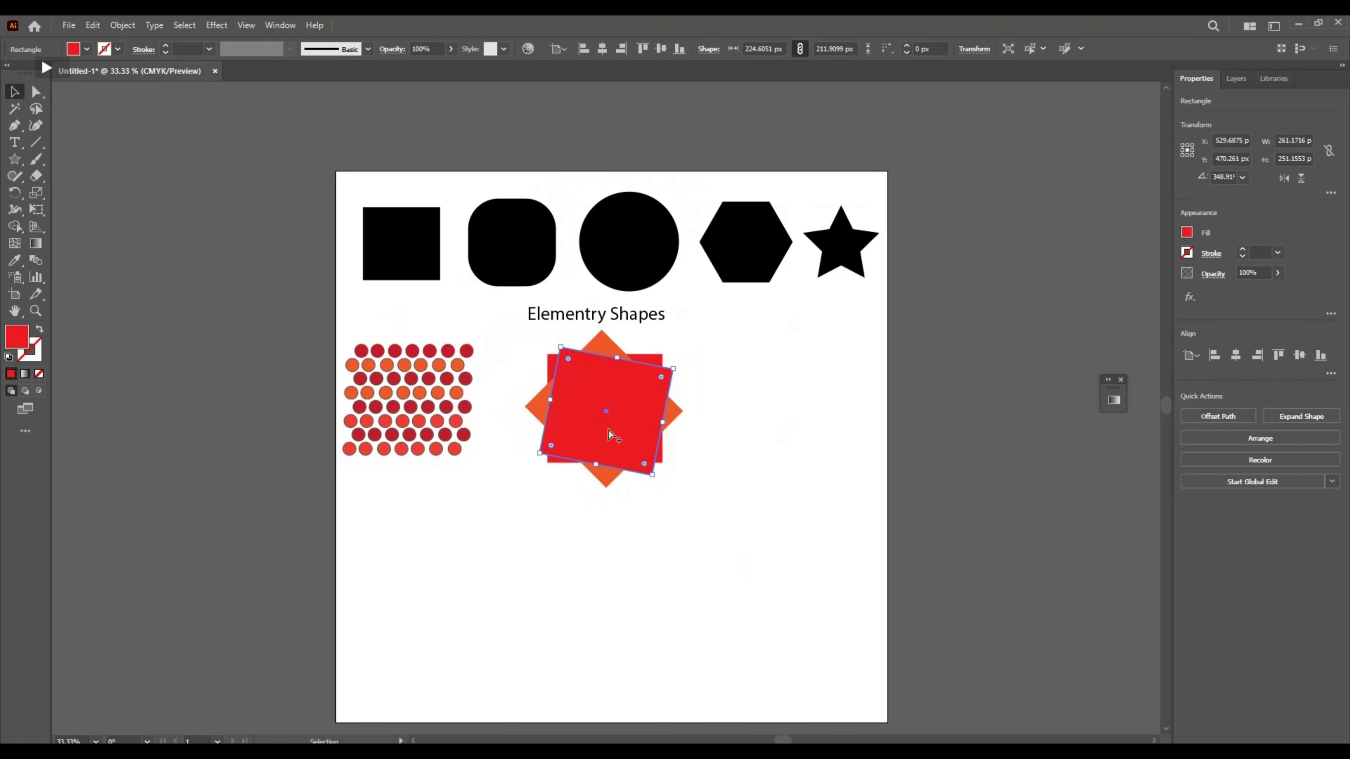
click(909, 360)
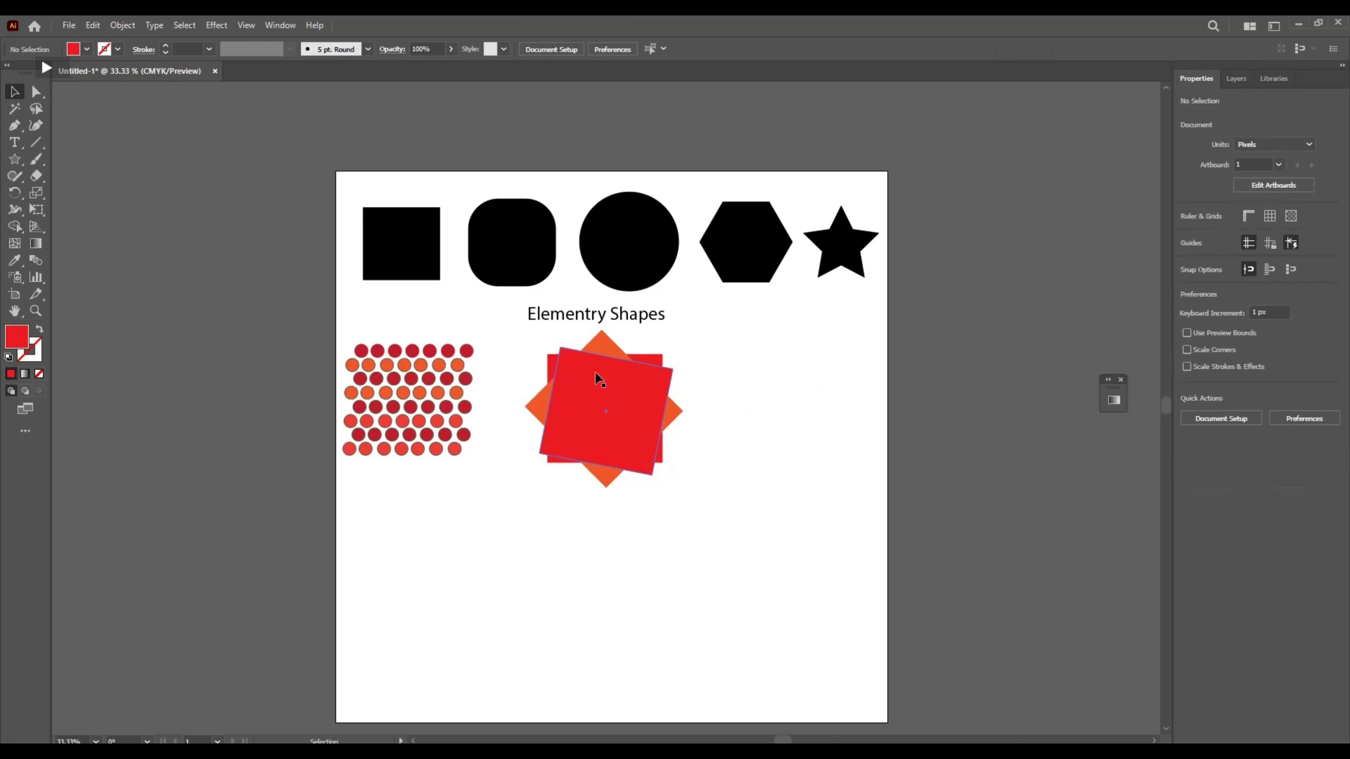
- Enlarge the circle group slightly and move it a little right and down from the artboard's edge
click(410, 391)
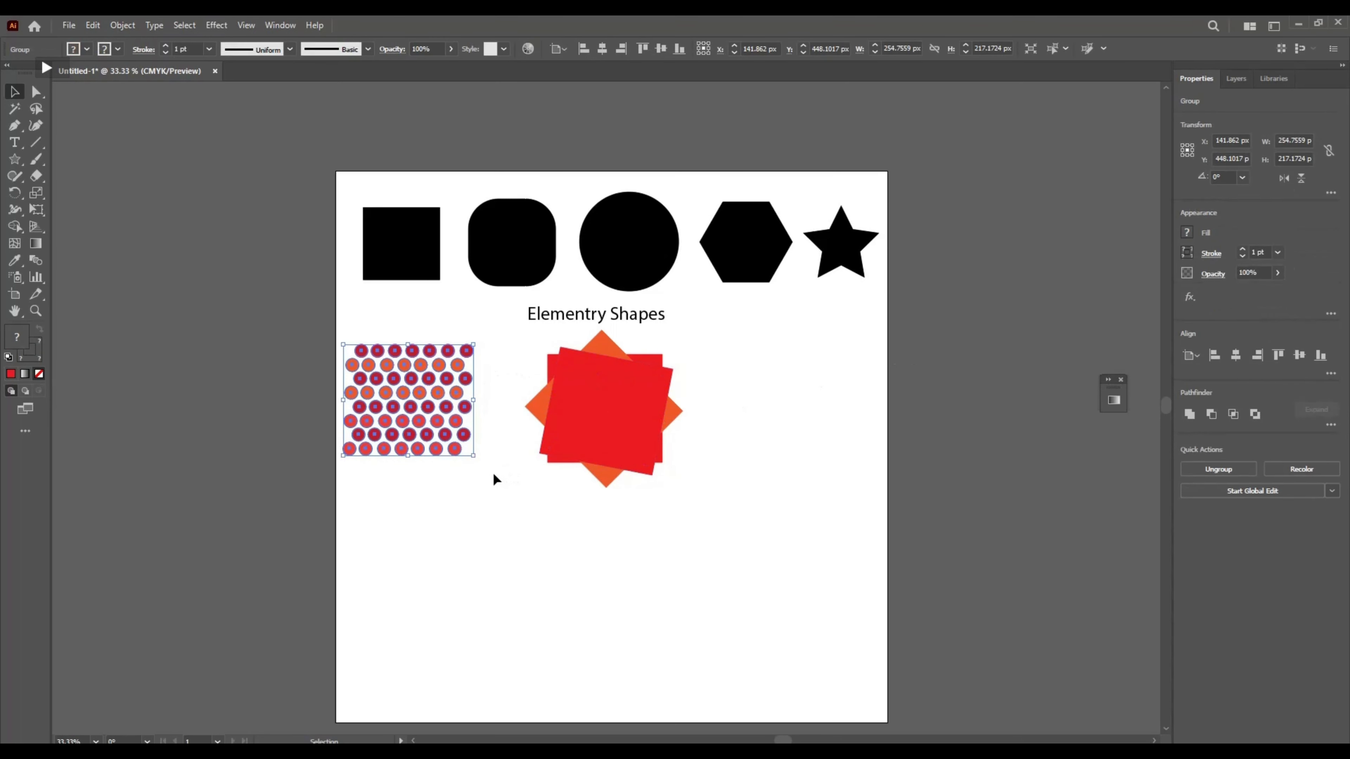
drag(471, 460, 481, 462)
mouse_move(401, 394)
mouse_down()
mouse_move(418, 392)
mouse_move(417, 408)
mouse_up()
click(769, 401)
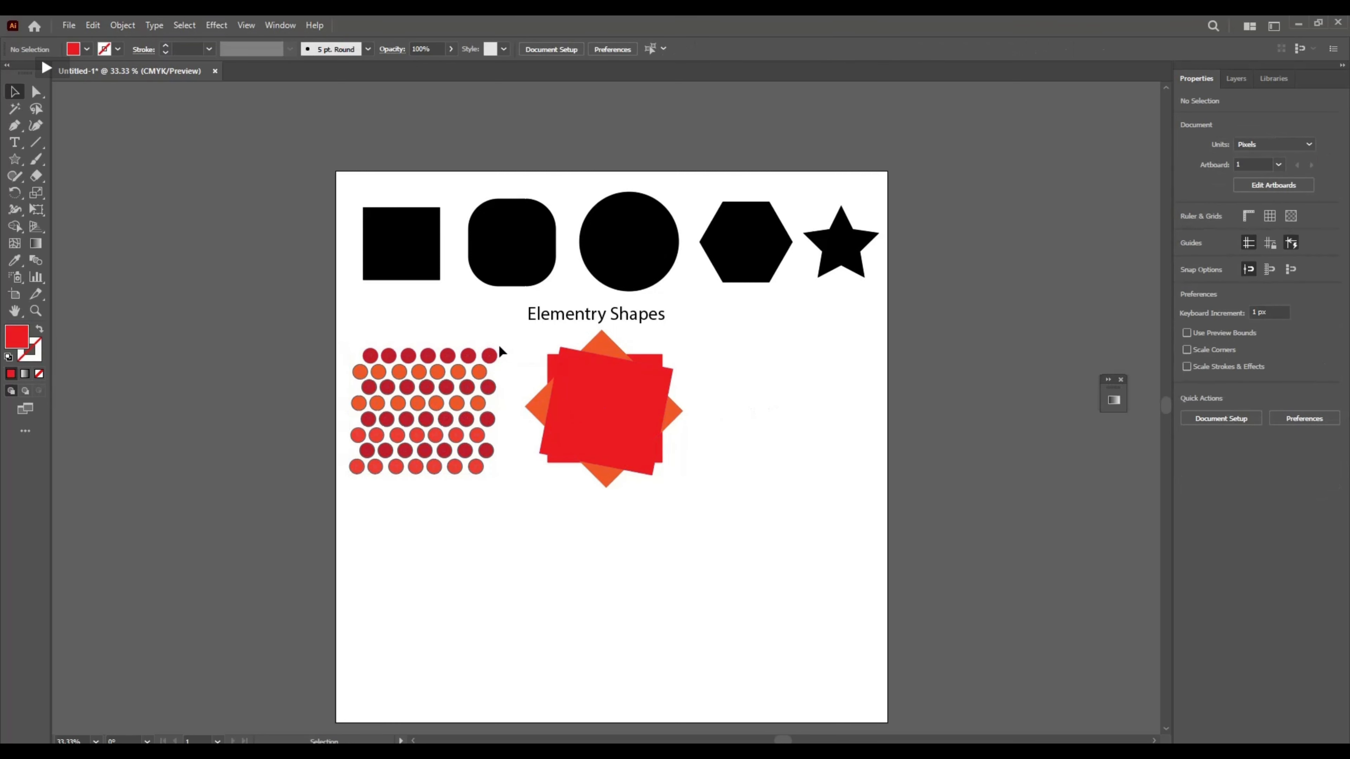
- Select the three overlapping squares, nudge them slightly right and down, and deselect them
drag(676, 462, 677, 463)
drag(602, 408, 605, 410)
click(919, 393)
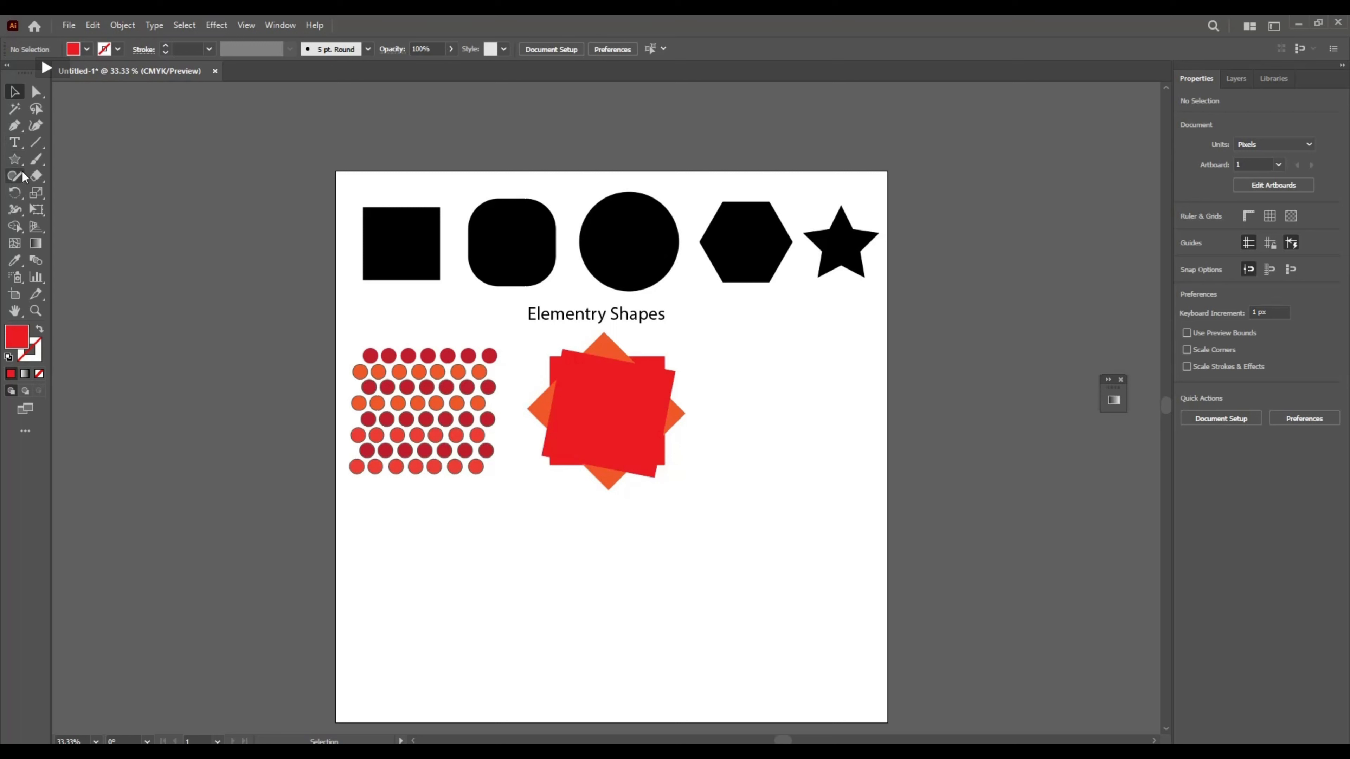
click(387, 250)
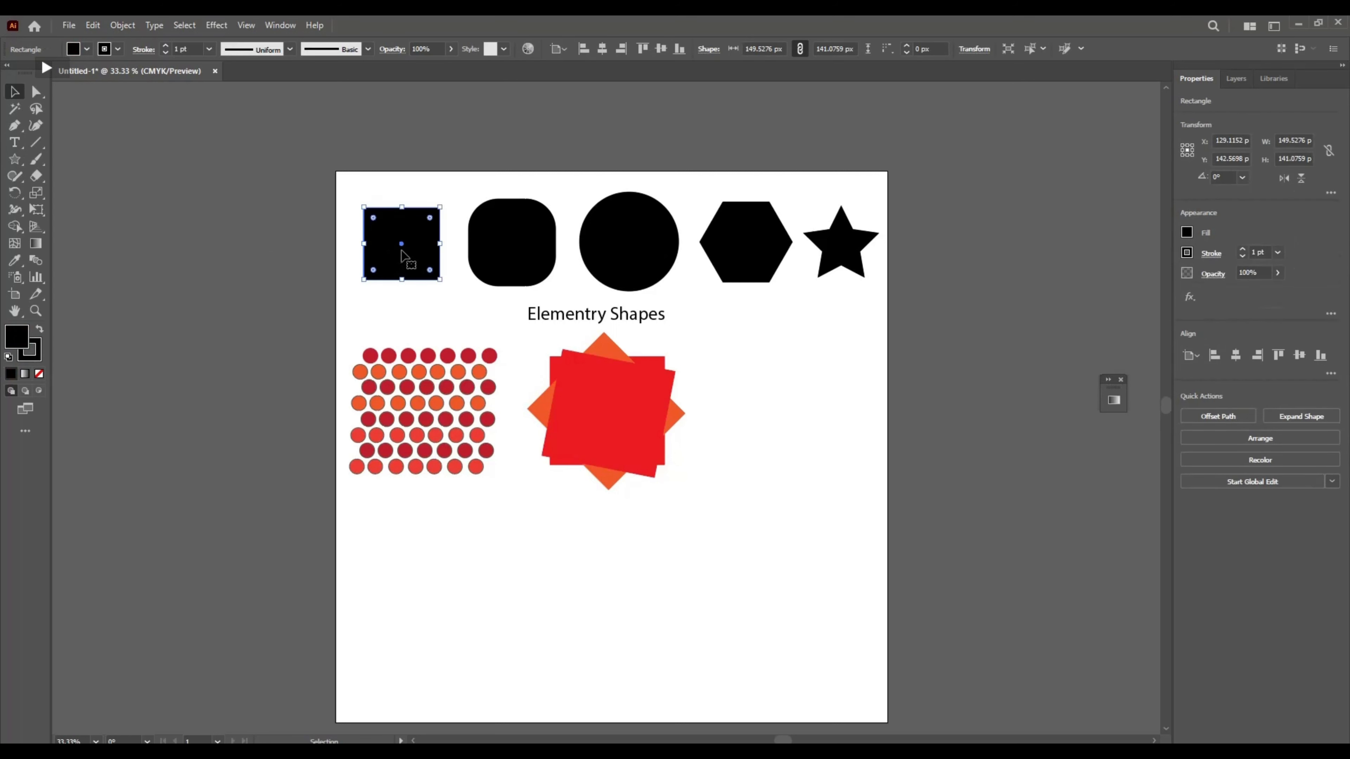
drag(401, 245, 772, 413)
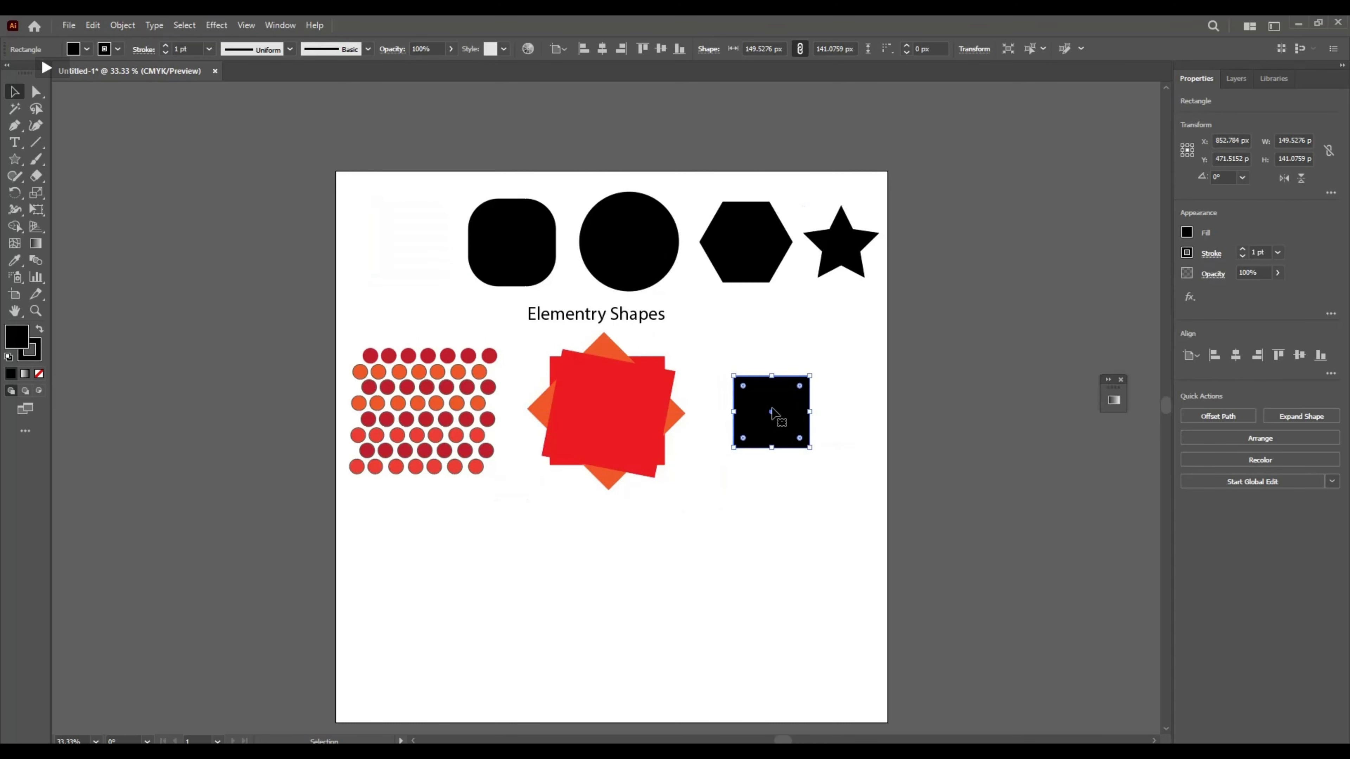
key(ctrl+z)
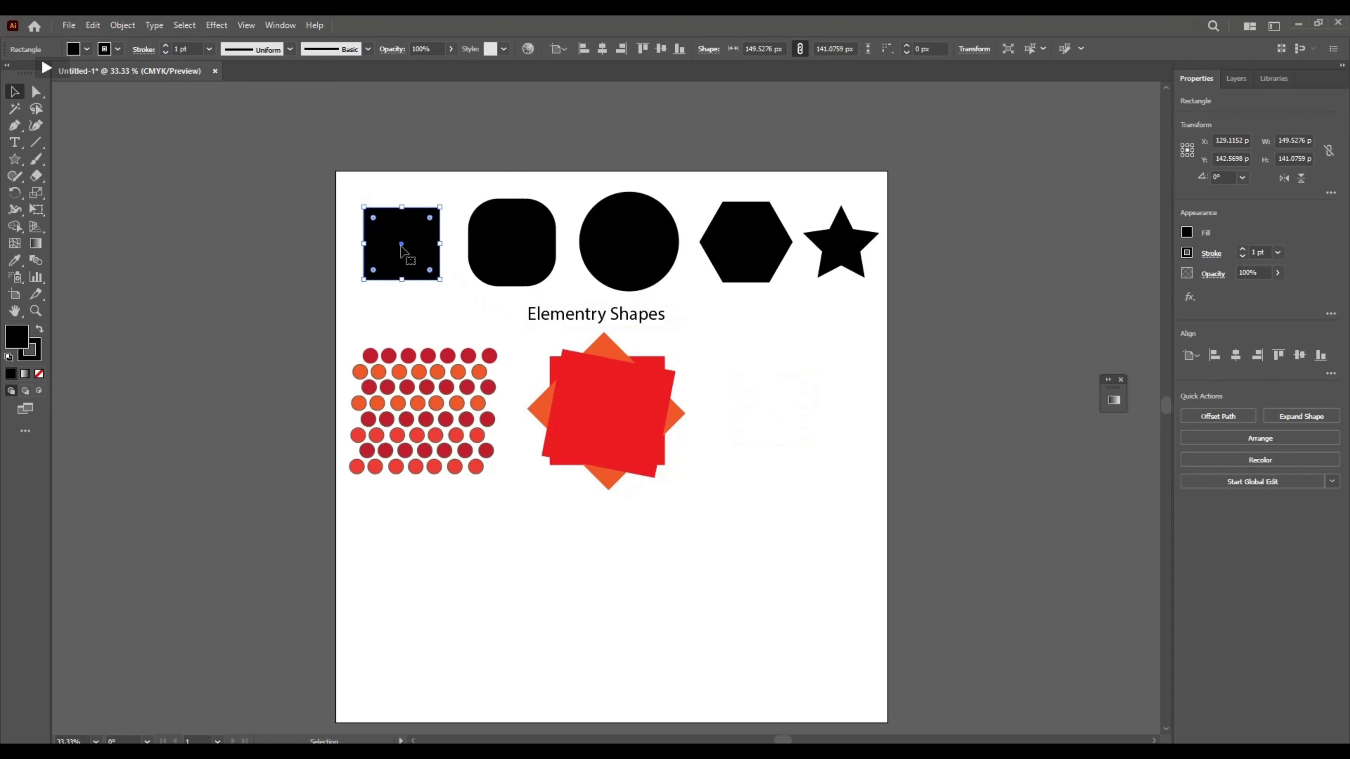
- Copy the black square into the empty area beside the red square stack and narrow the copy to a vertical bar about 7 px wide
drag(400, 249, 763, 420)
scroll(797, 420, left, 2)
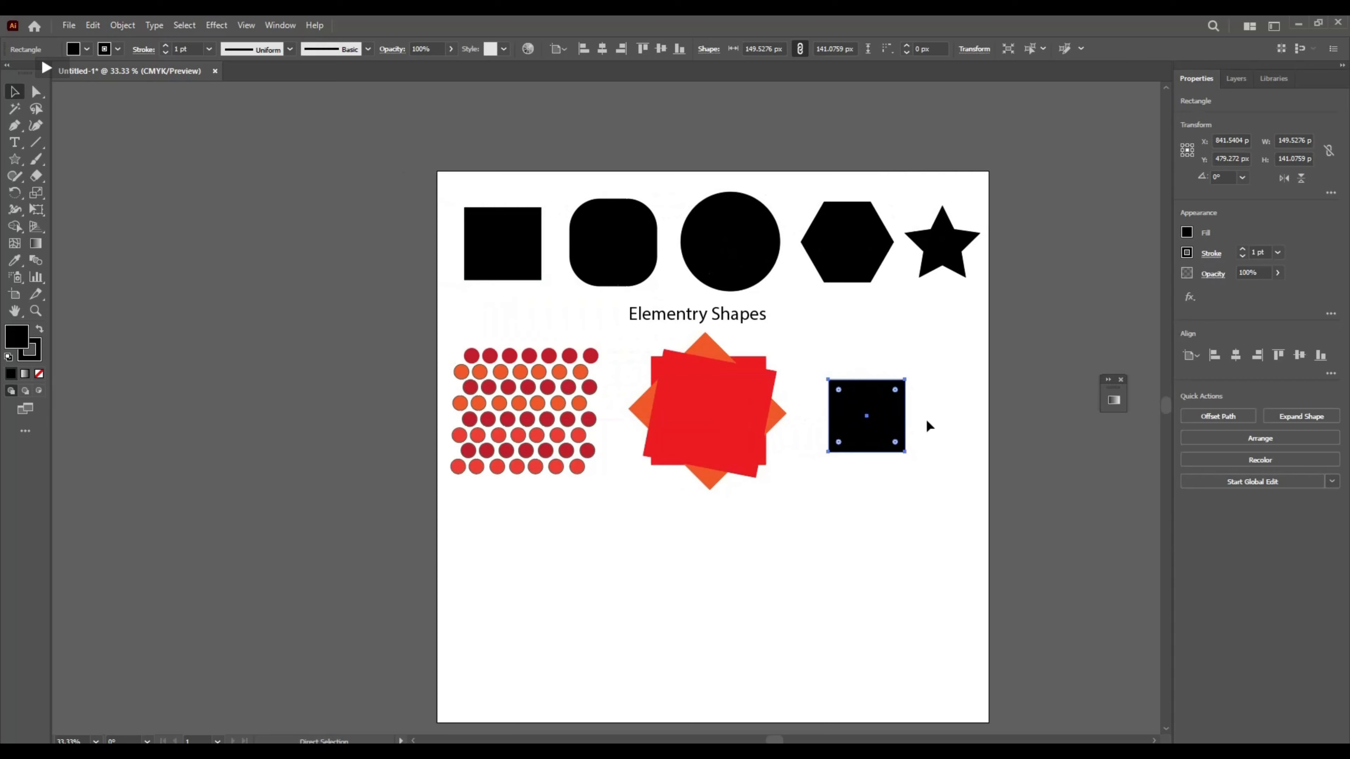
scroll(925, 425, left, 2)
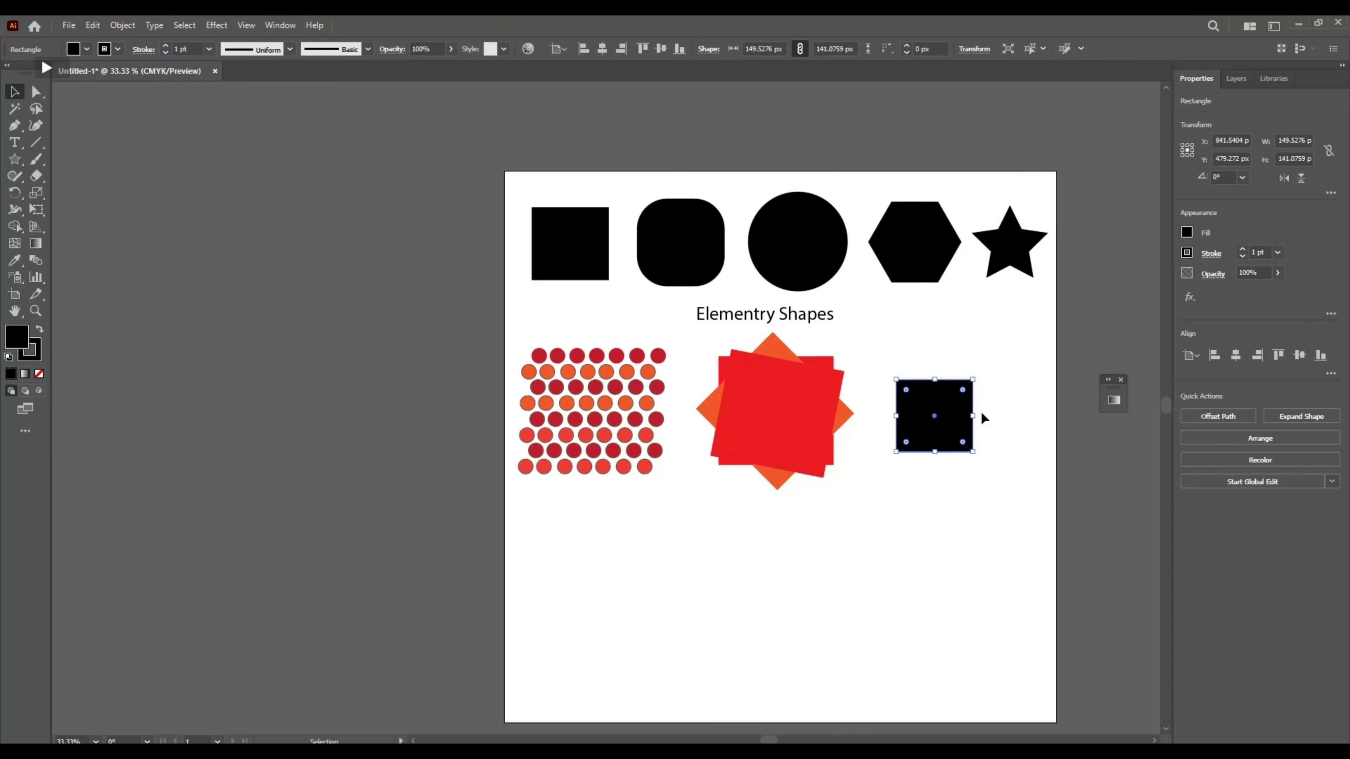
scroll(982, 413, up, 2)
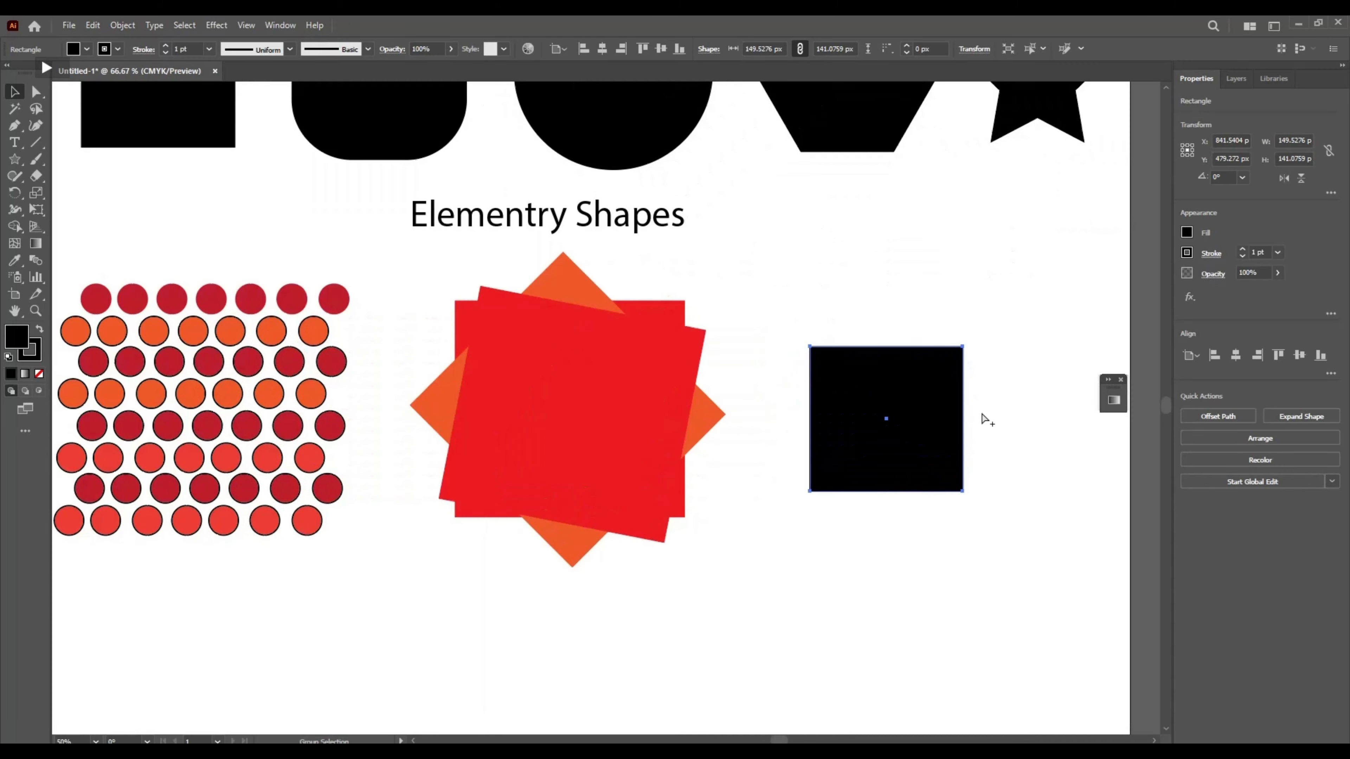
scroll(986, 420, up, 1)
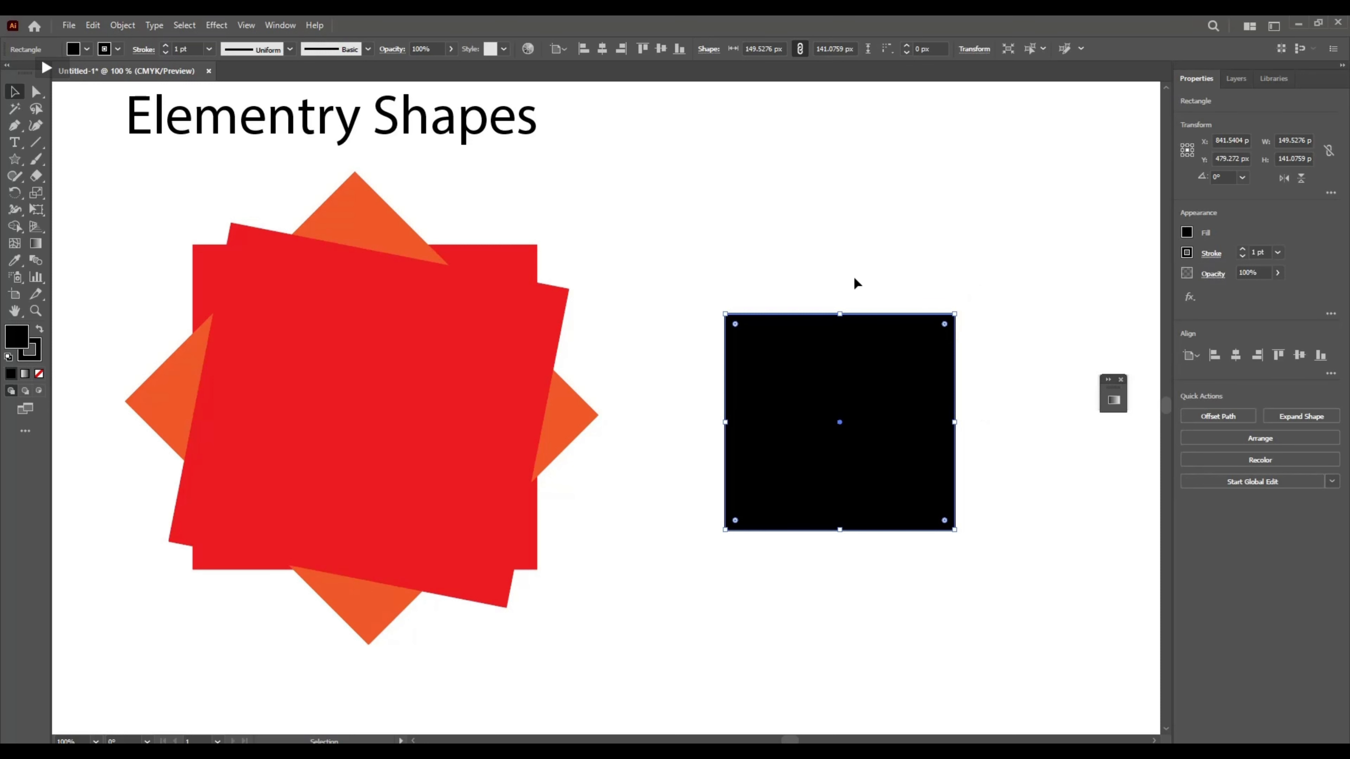
scroll(802, 386, right, 5)
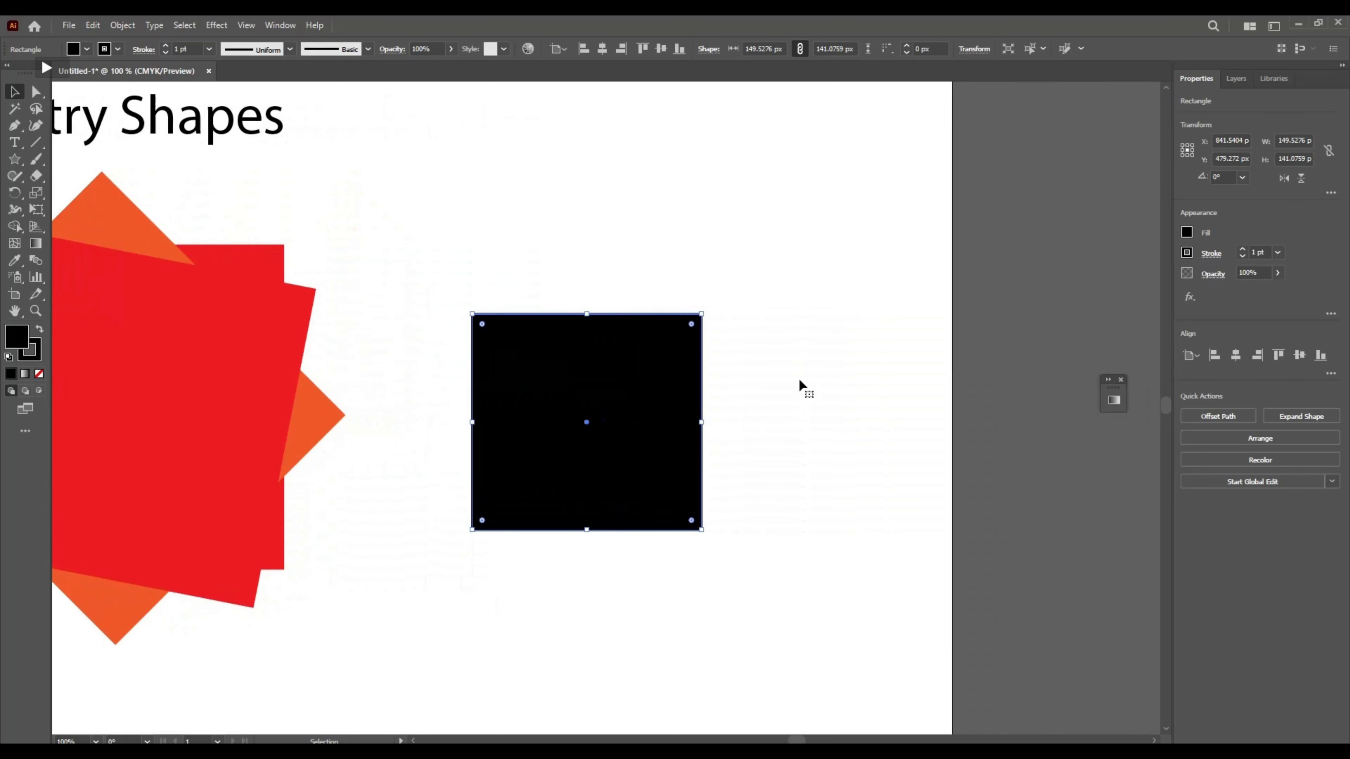
drag(589, 428, 710, 411)
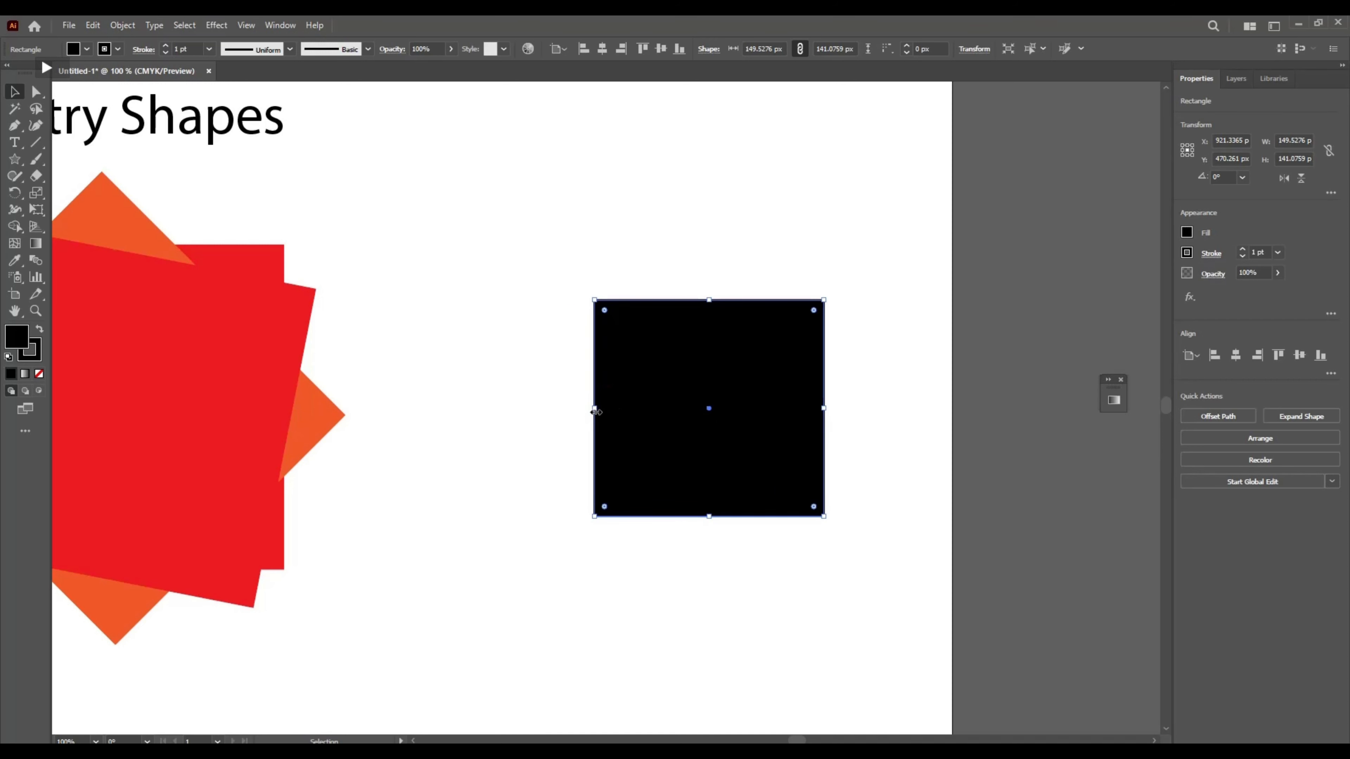
drag(594, 410, 813, 417)
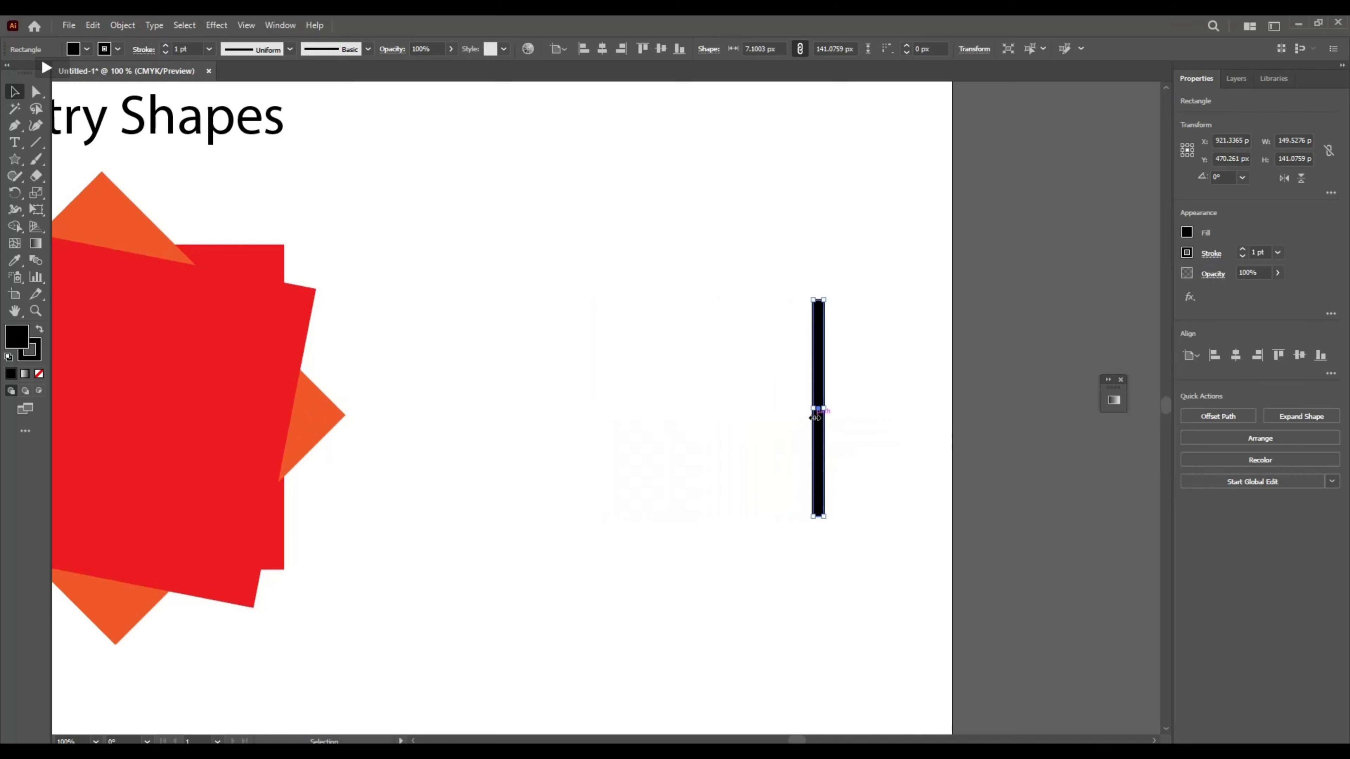
drag(819, 331, 704, 323)
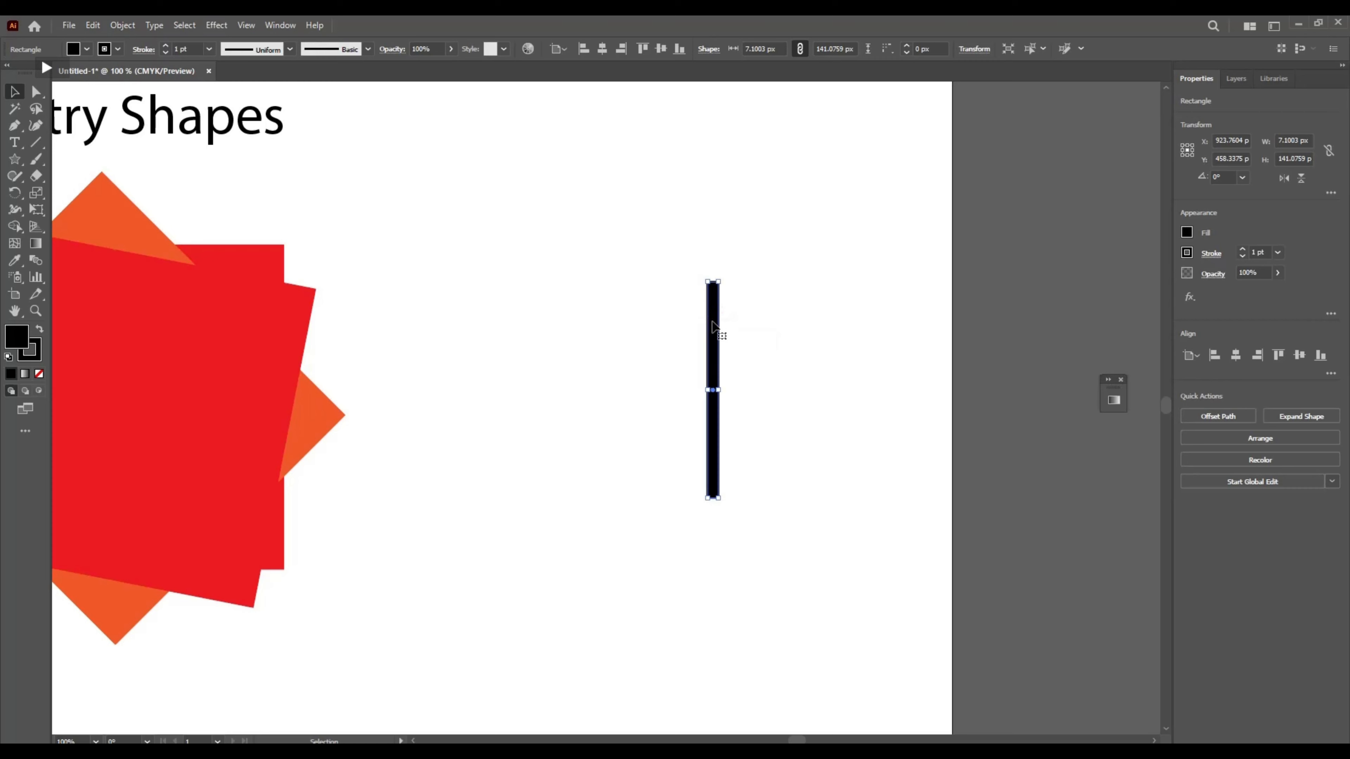
right_click(712, 322)
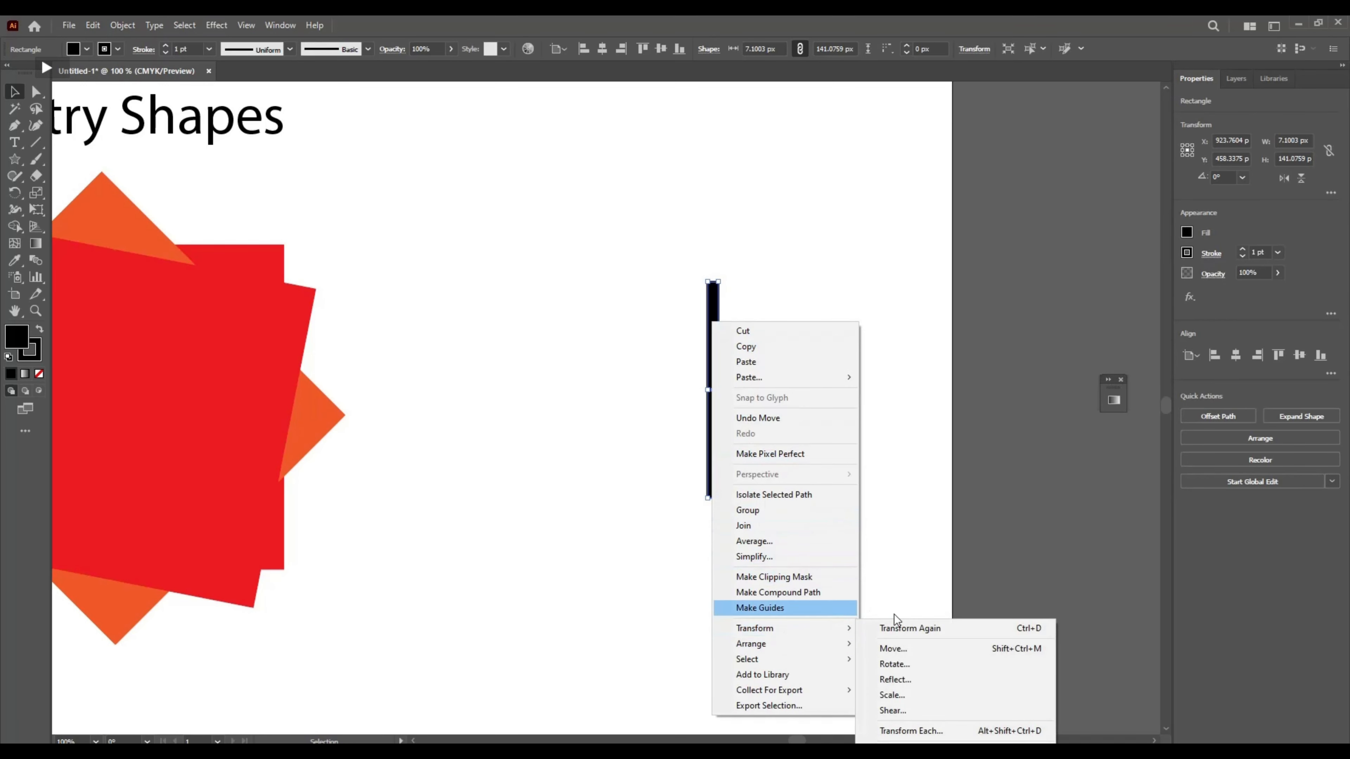
mouse_move(818, 628)
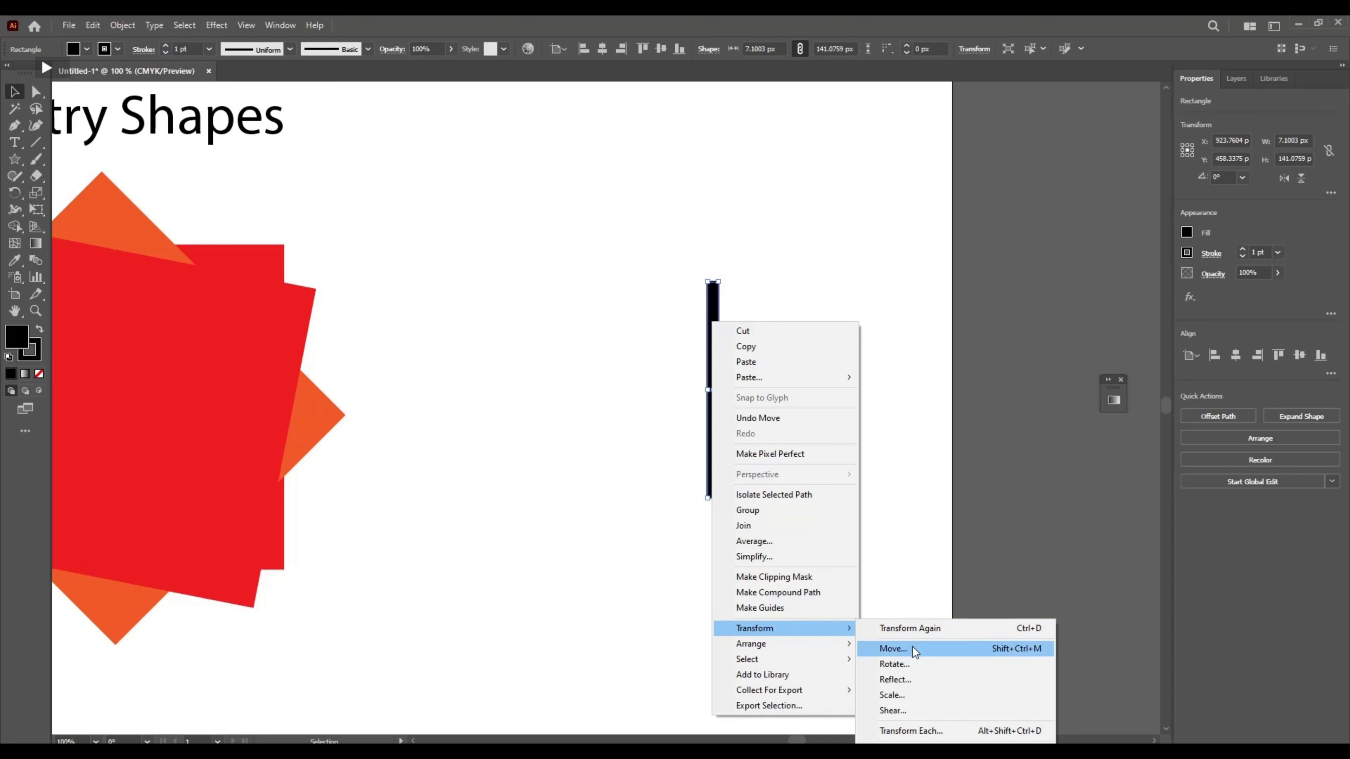
click(608, 375)
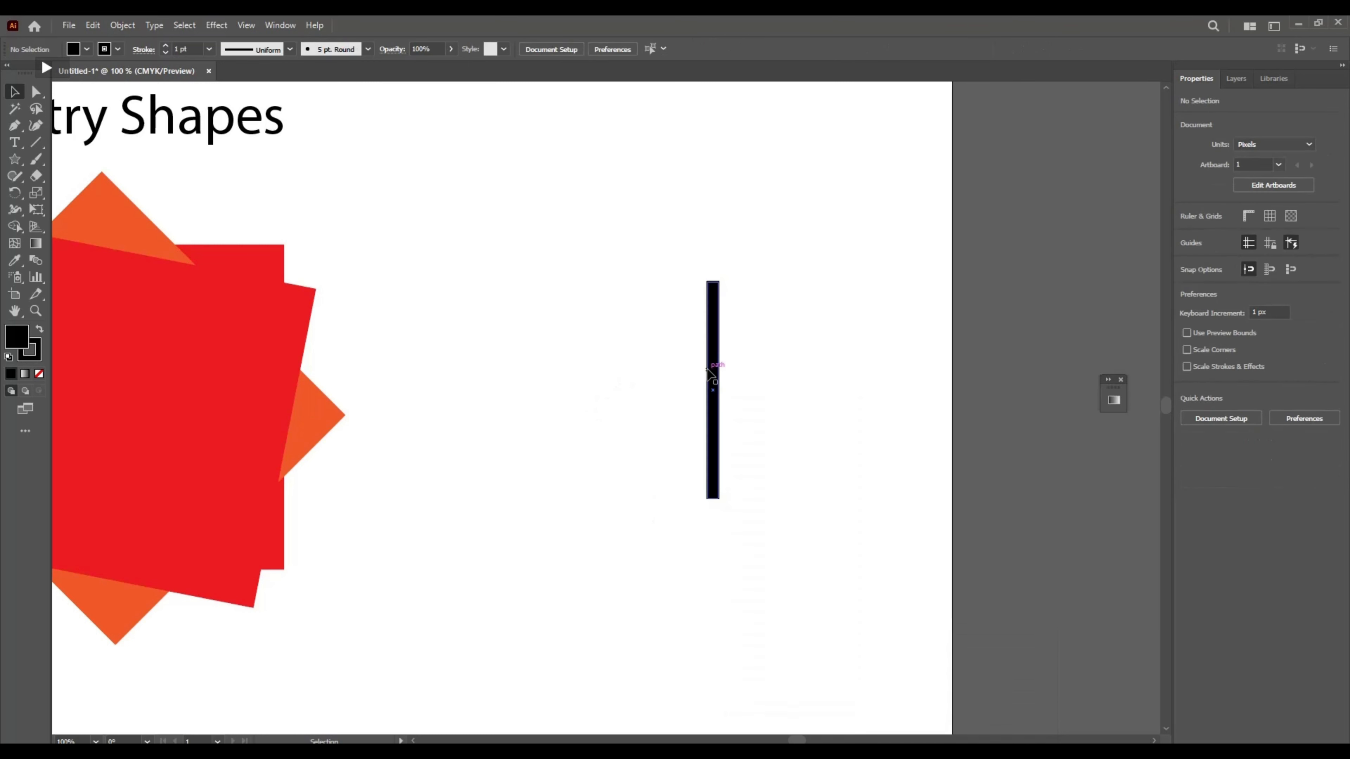
click(714, 374)
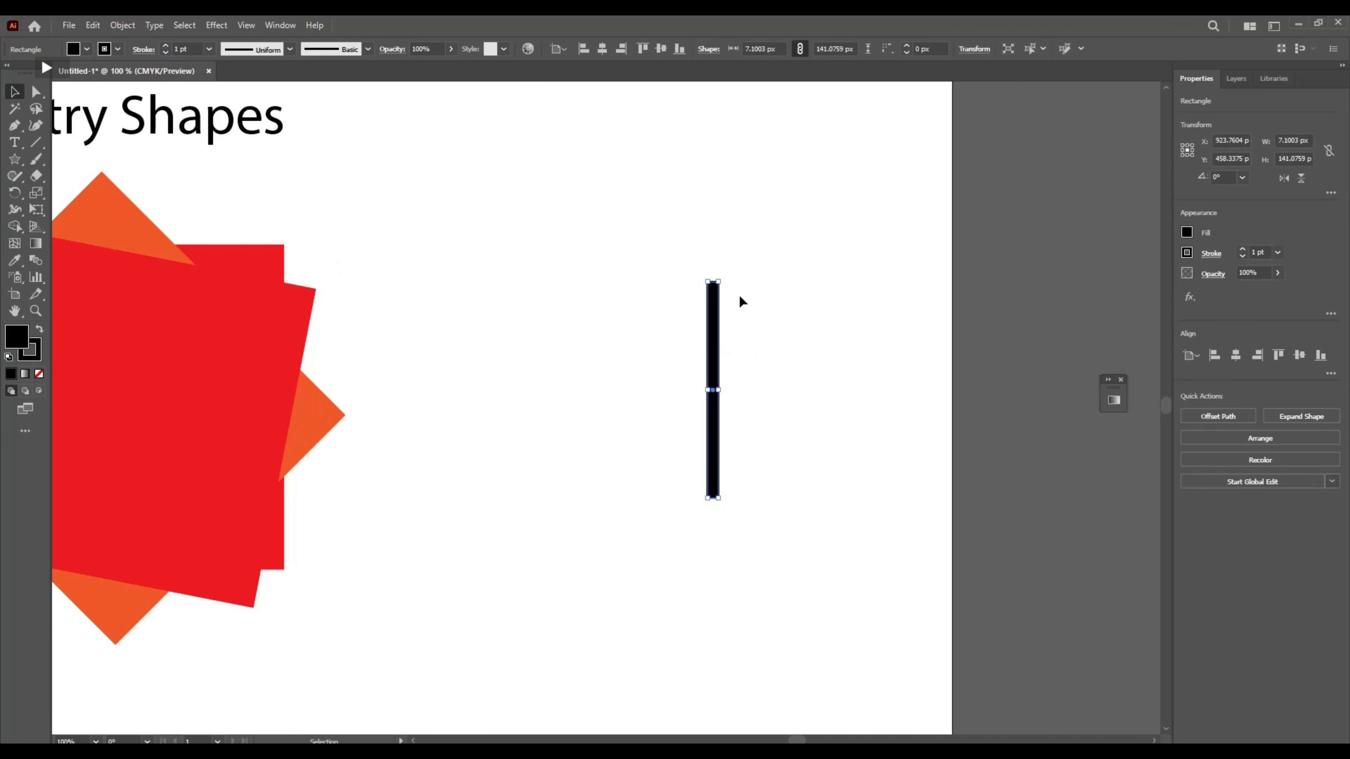
- Enlarge the black bar slightly to about 7.3 by 146 px, rotate it to 180° so it stands upright, and deselect it
drag(722, 278, 757, 314)
key(ctrl+z)
drag(721, 500, 822, 365)
drag(737, 277, 697, 326)
click(731, 470)
right_click(716, 461)
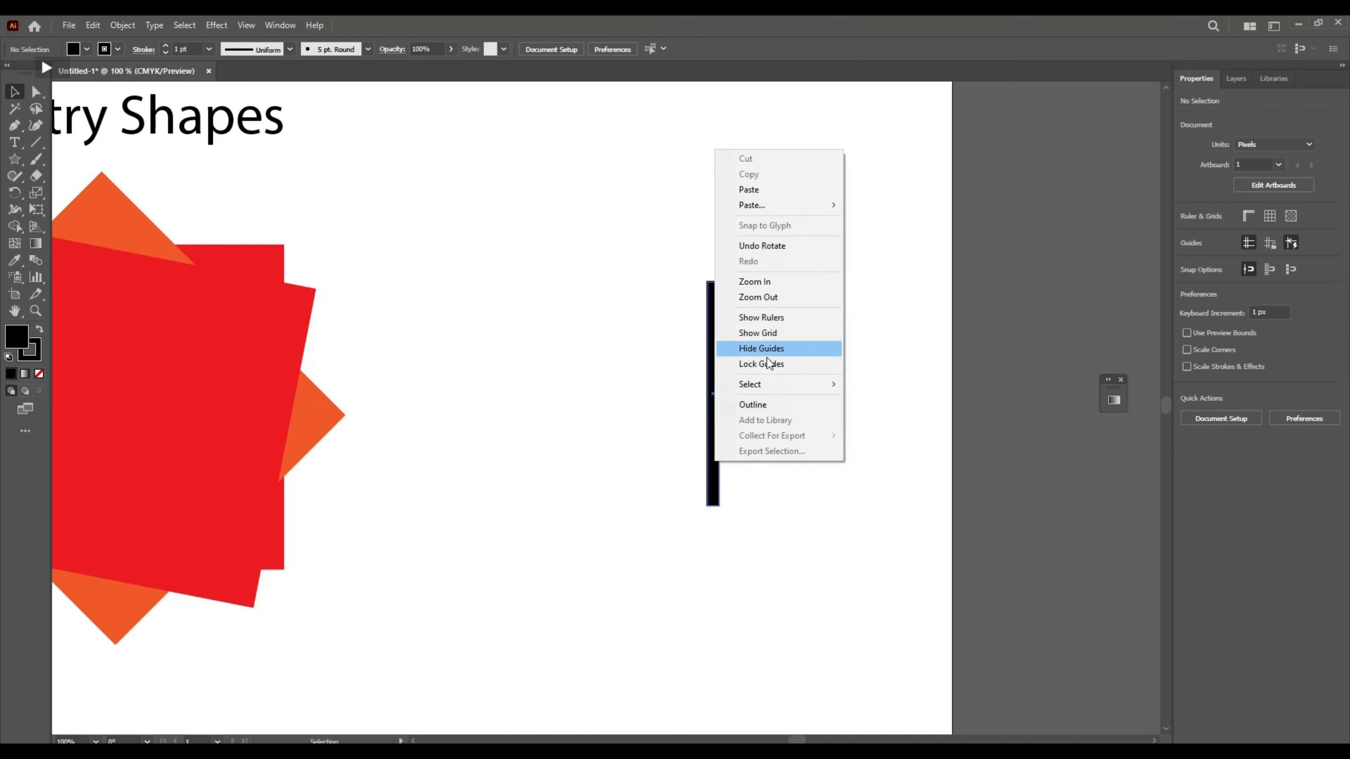
right_click(713, 488)
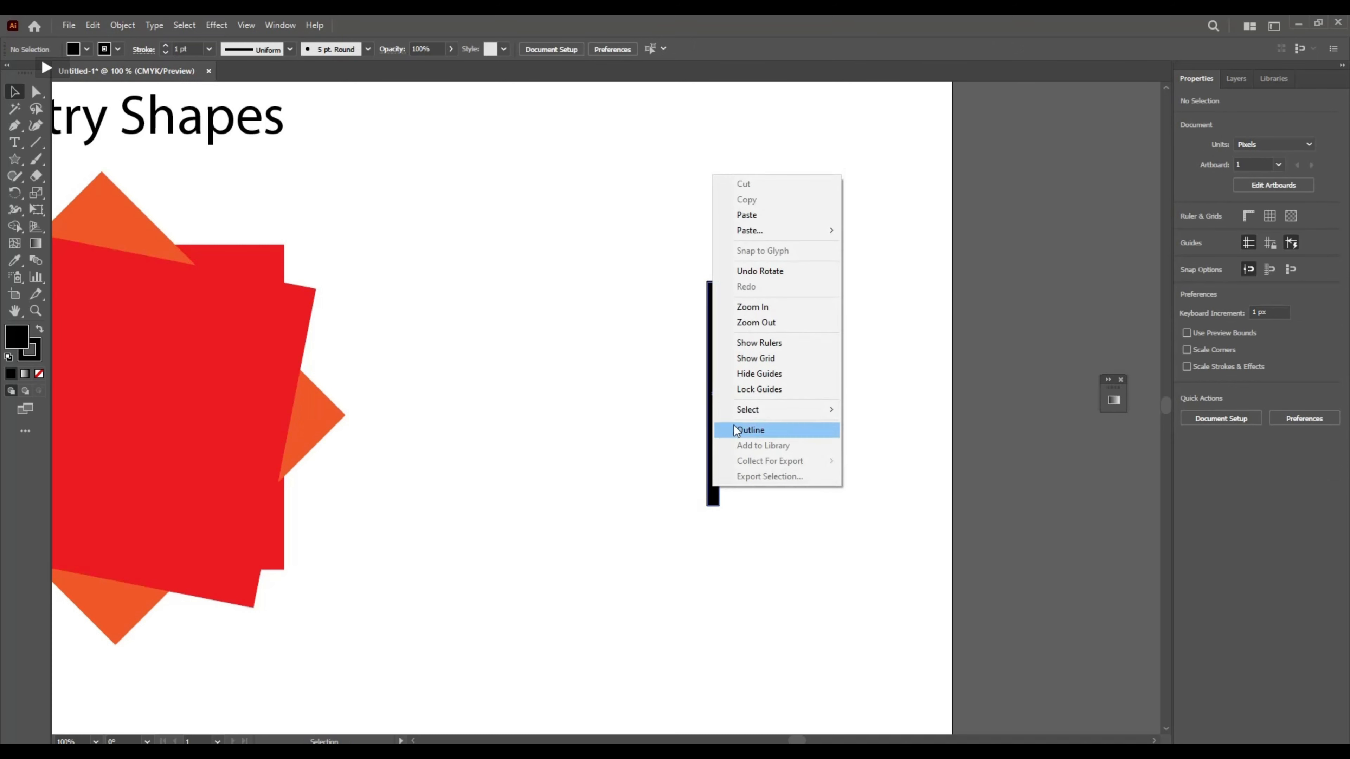
click(685, 322)
- Create a copy of the black bar rotated 8° about its centre with the Rotate transform
right_click(712, 315)
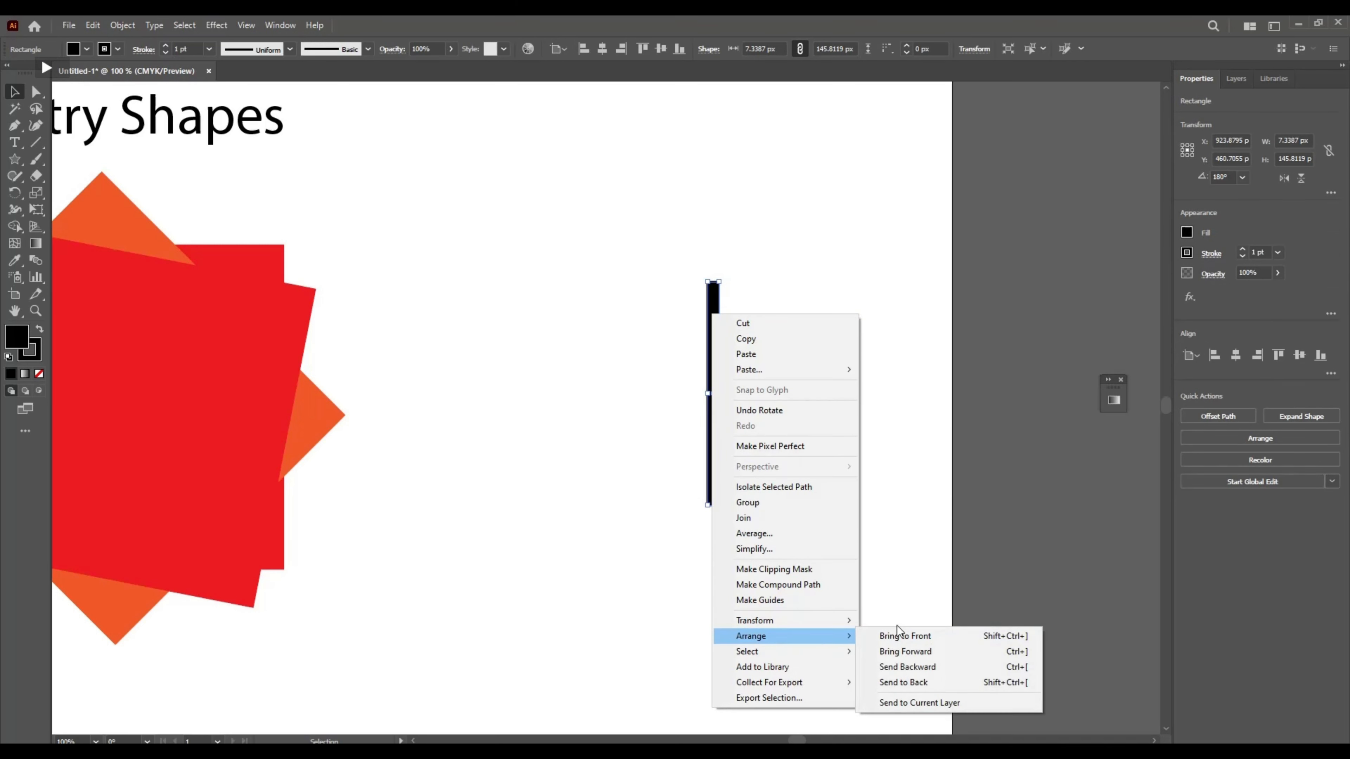
mouse_move(816, 622)
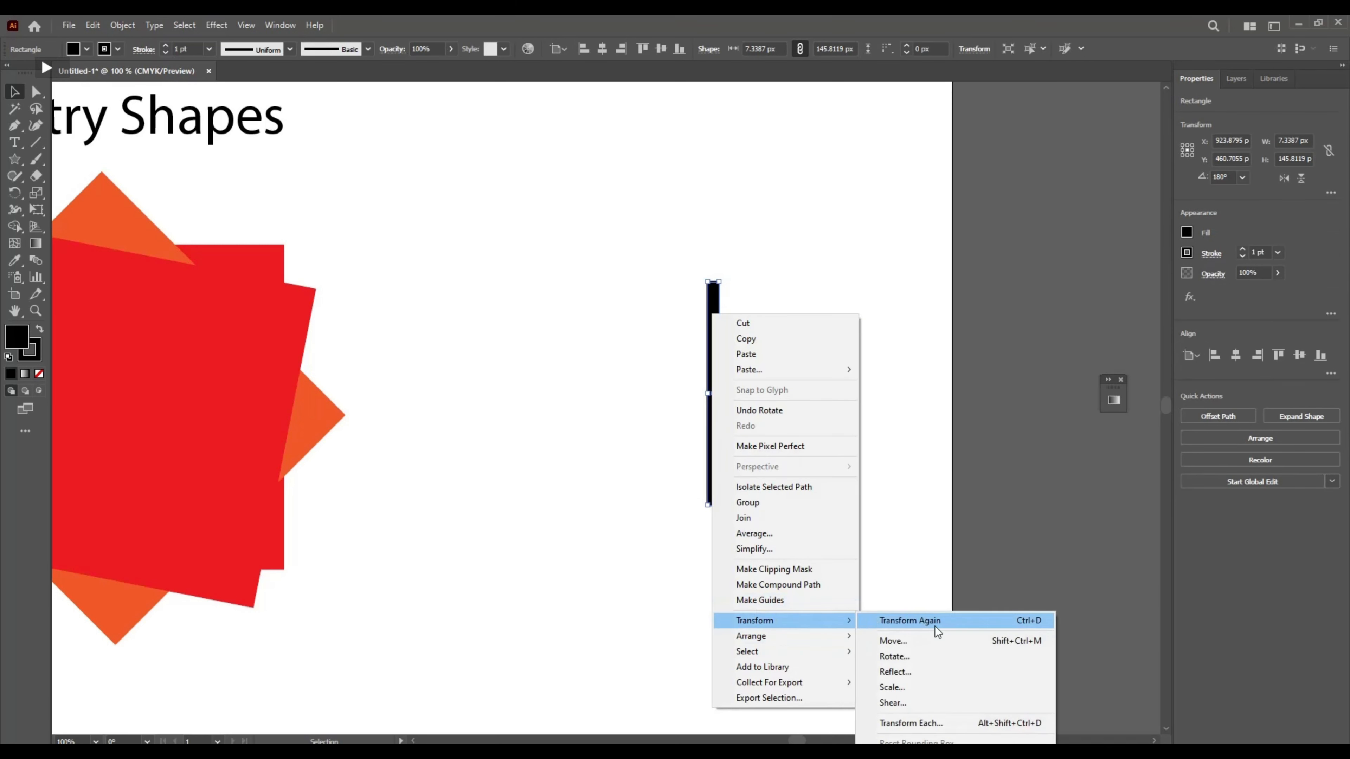
click(923, 647)
click(590, 454)
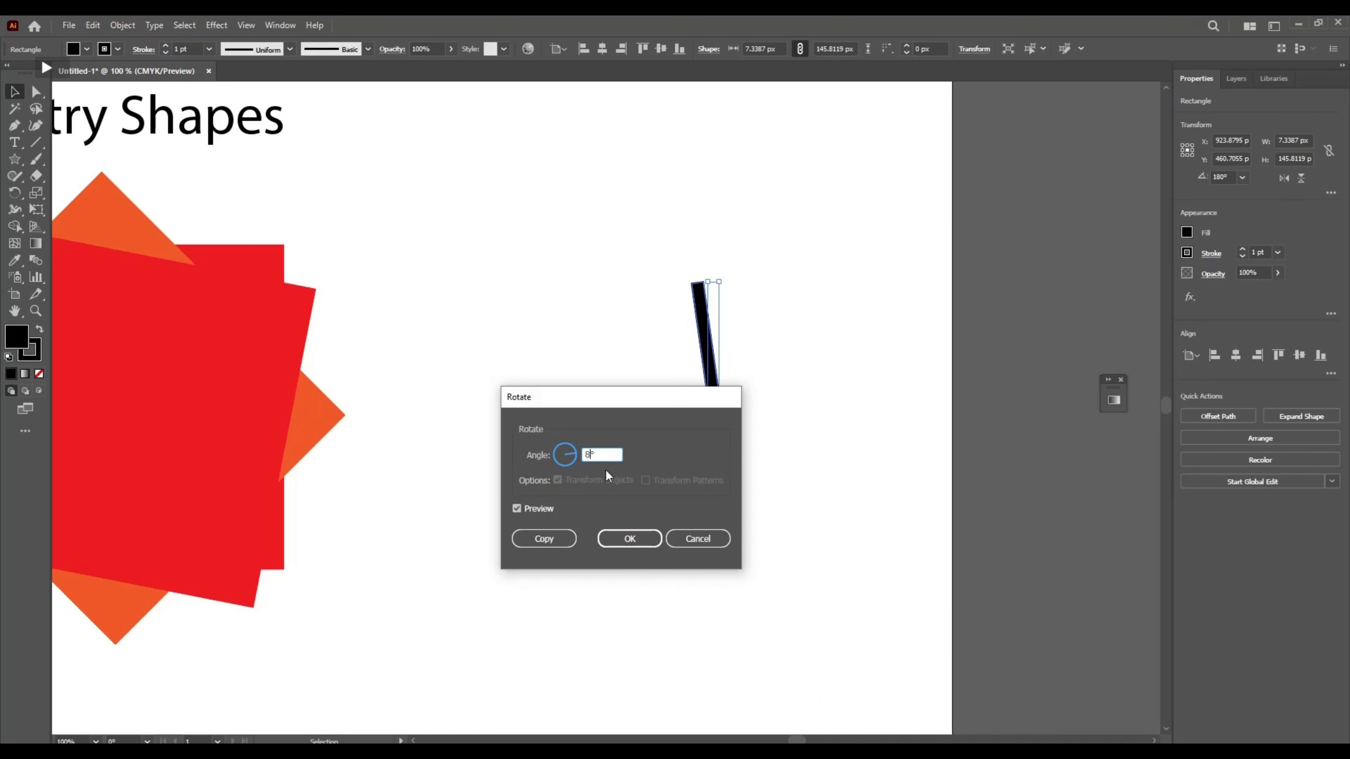
drag(572, 407, 877, 348)
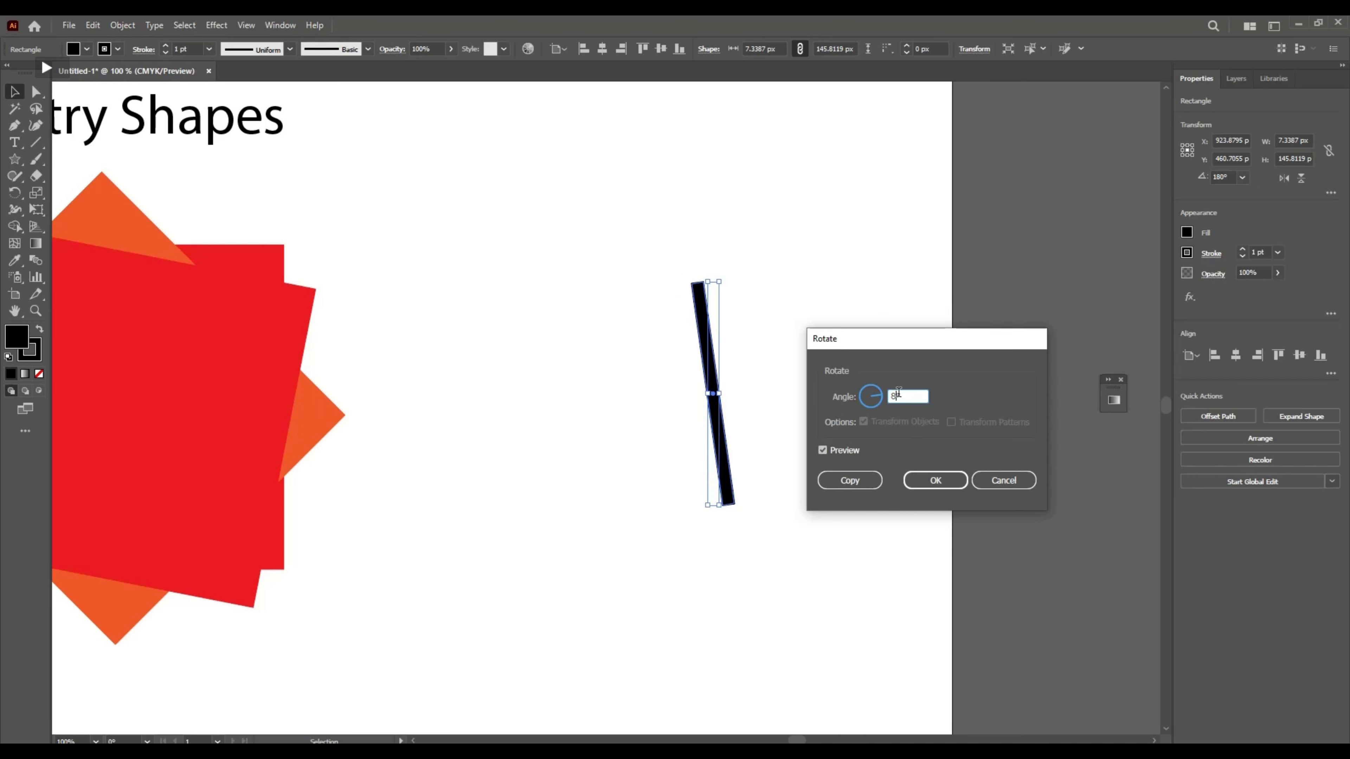
click(861, 473)
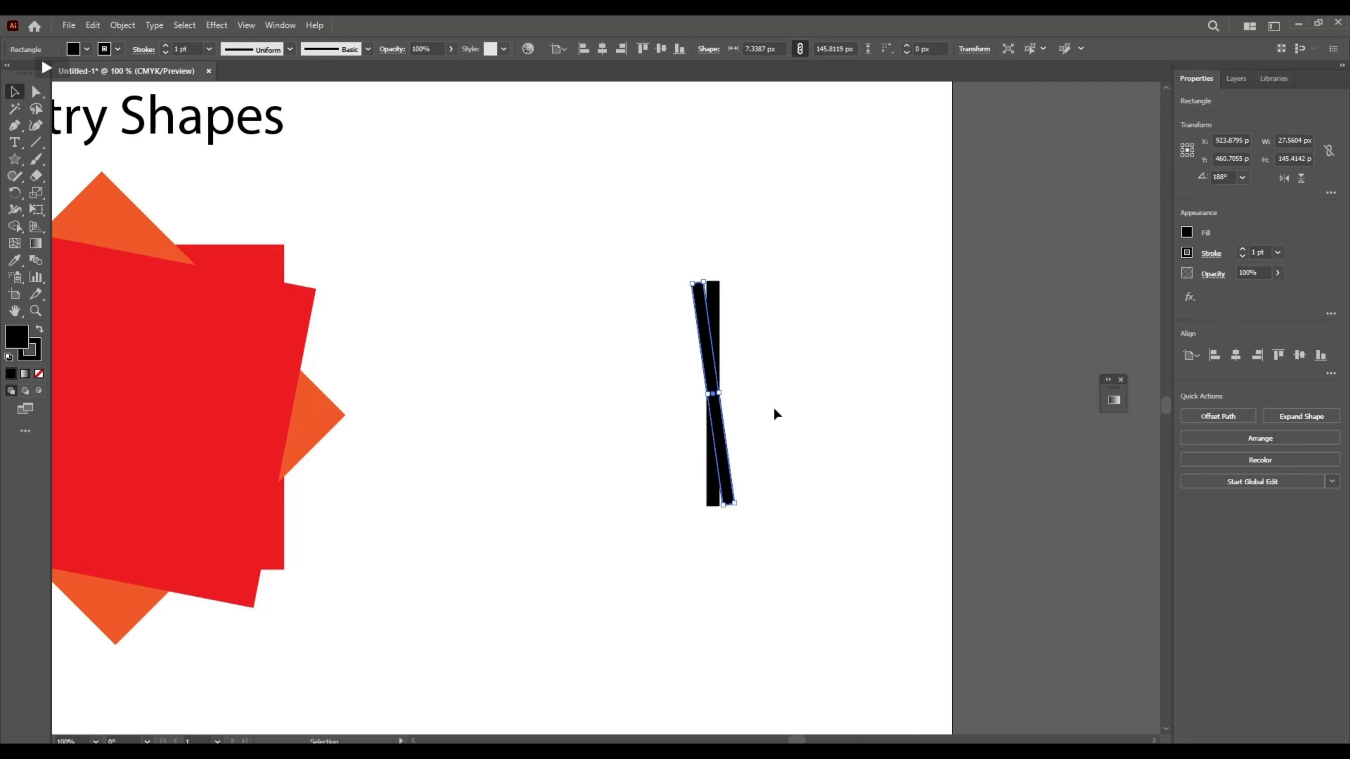
- Repeat the 8° rotated copy until the bars complete a full radial circle, and deselect the last one
key(a)
key(ctrl+d)
key(ctrl+d)
key(ctrl+d)
key(ctrl+d)
key(ctrl+d)
key(ctrl+d)
key(ctrl+d)
key(ctrl+d)
key(ctrl+d)
key(ctrl+d)
key(ctrl+d)
key(ctrl+d)
key(ctrl+d)
key(ctrl+d)
key(ctrl+d)
key(ctrl+d)
key(ctrl+d)
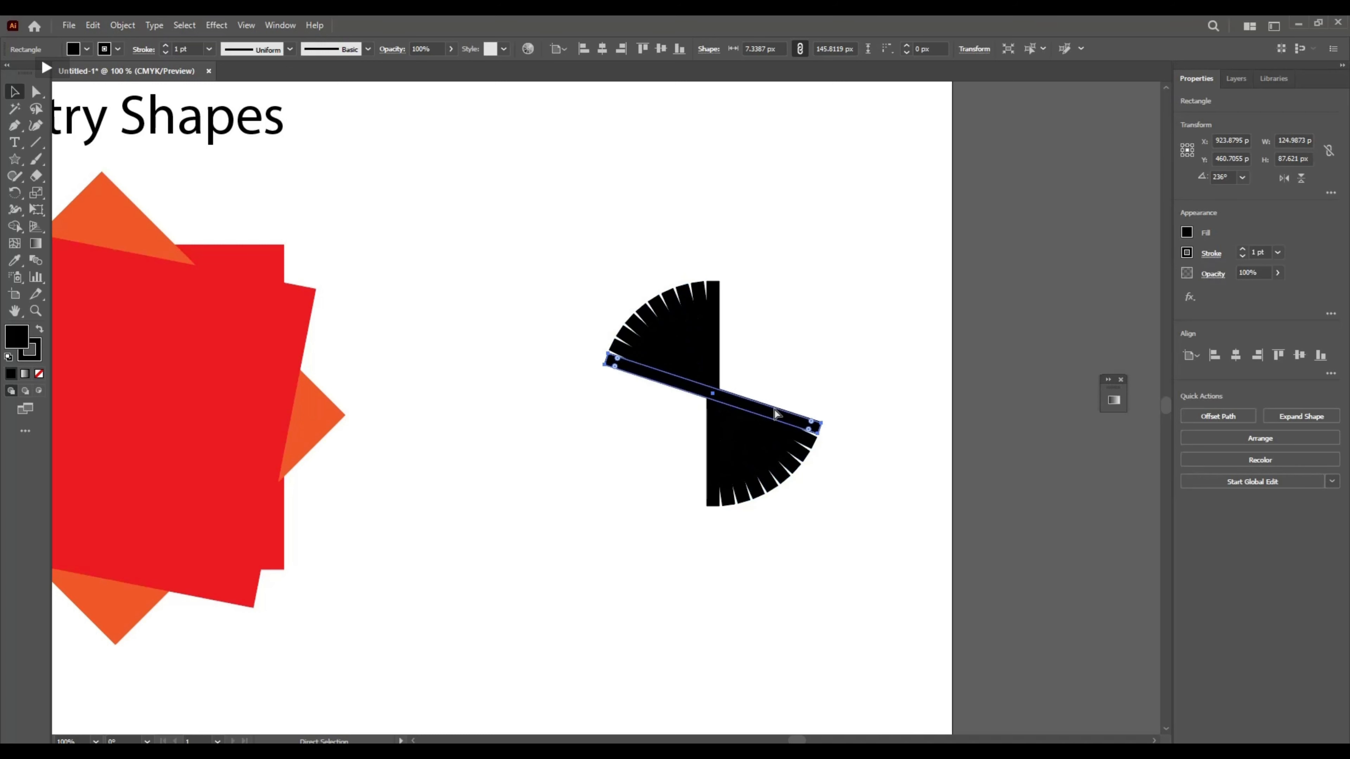
key(ctrl+d)
key(ctrl+d)
key(ctrl+d)
key(ctrl+d)
key(ctrl+d)
key(ctrl+d)
key(ctrl+d)
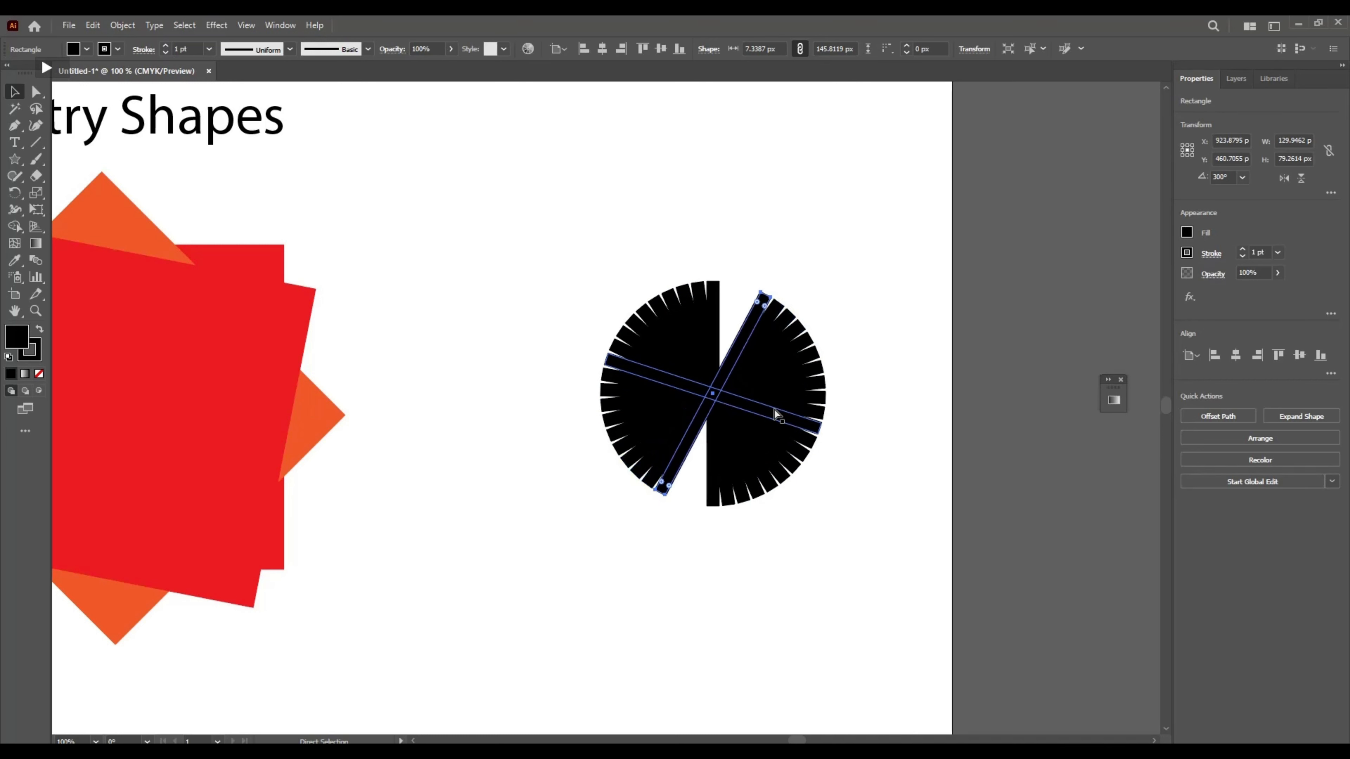
key(v)
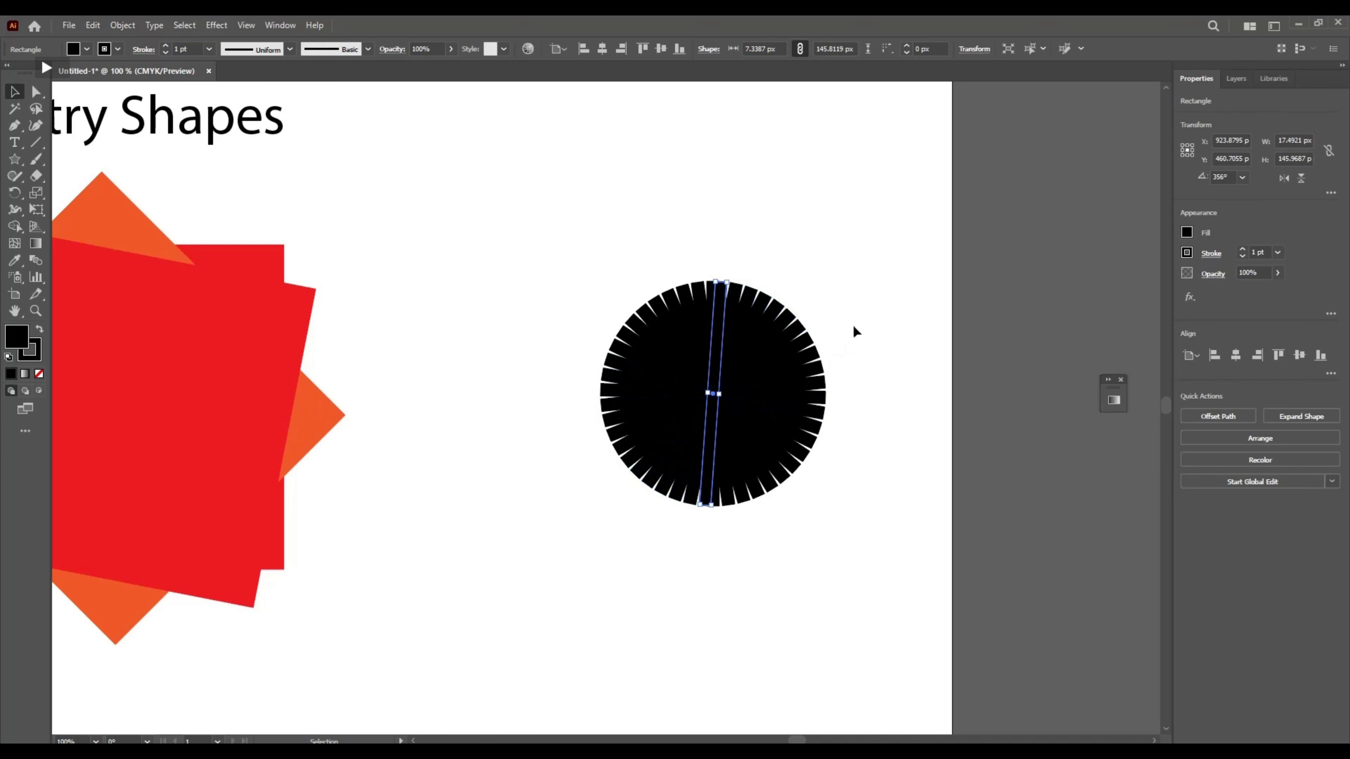
click(853, 330)
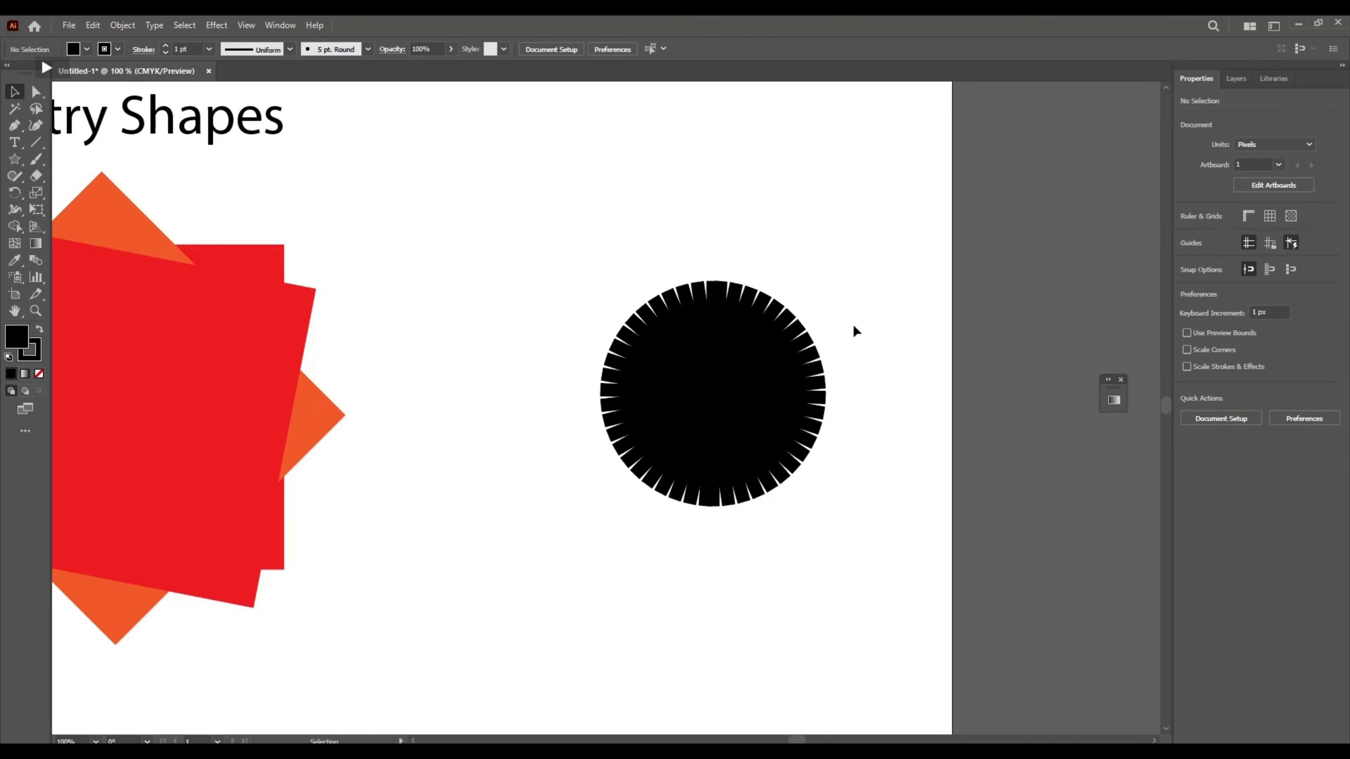
- Select alternating bars around the radial circle, fill them with red, and deselect them
click(706, 302)
shift+click(723, 290)
shift+click(751, 290)
shift+click(778, 305)
shift+click(800, 325)
shift+click(822, 367)
shift+click(821, 391)
shift+click(824, 397)
shift+click(824, 410)
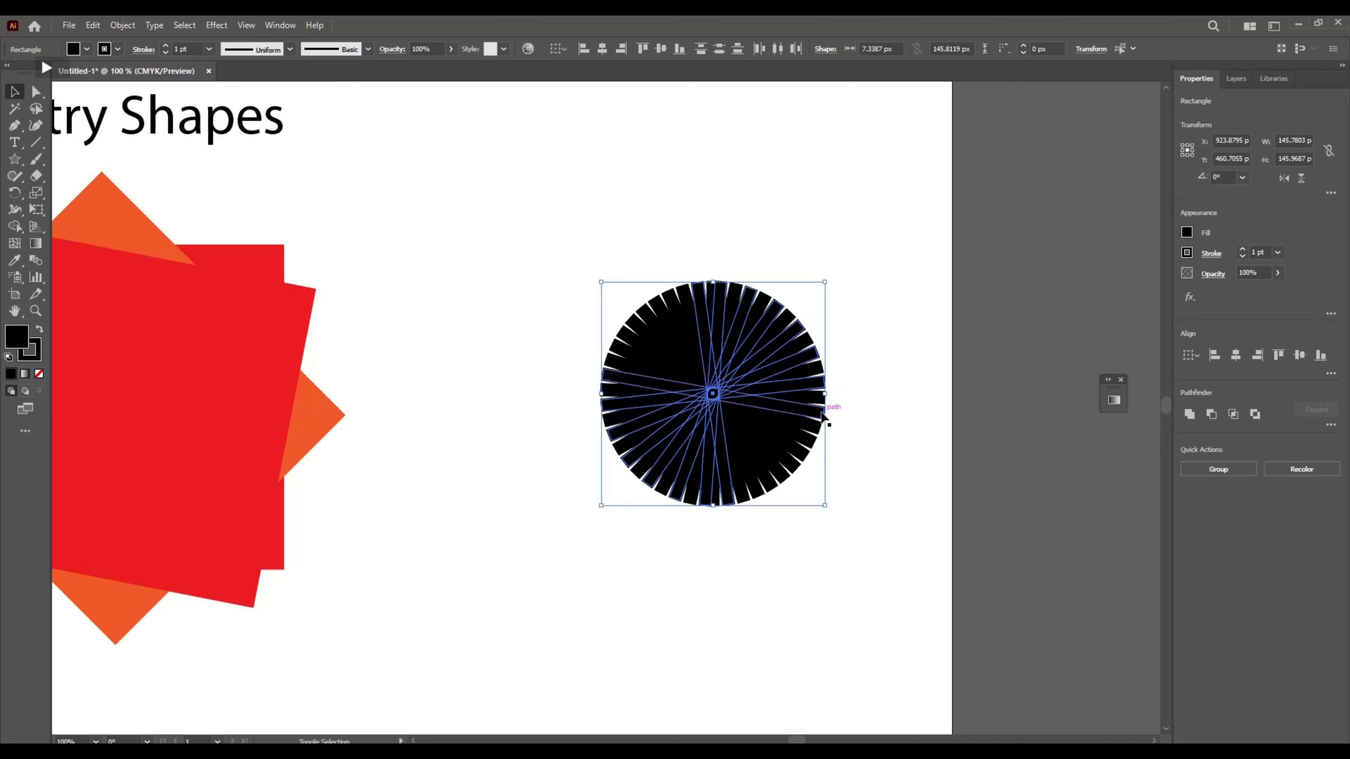
shift+click(813, 447)
shift+click(794, 467)
shift+click(769, 487)
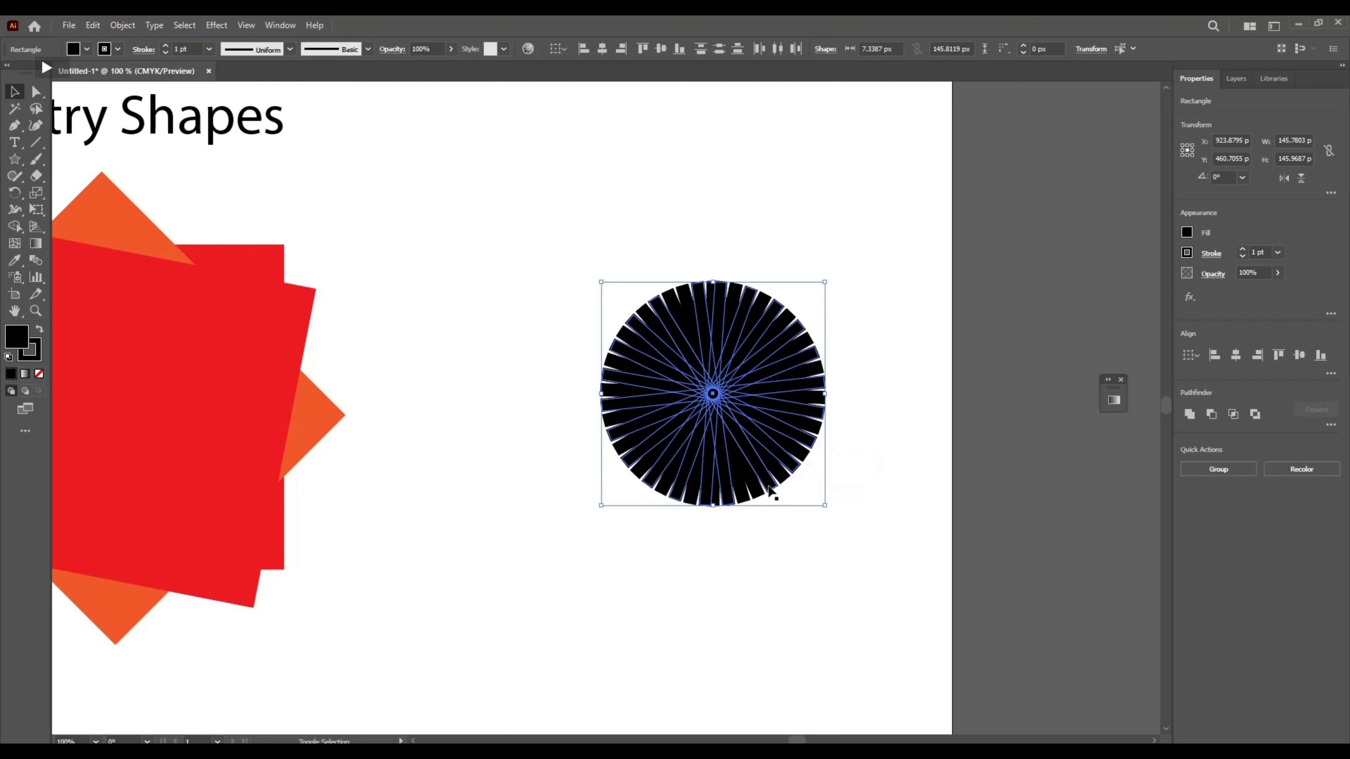
shift+click(740, 493)
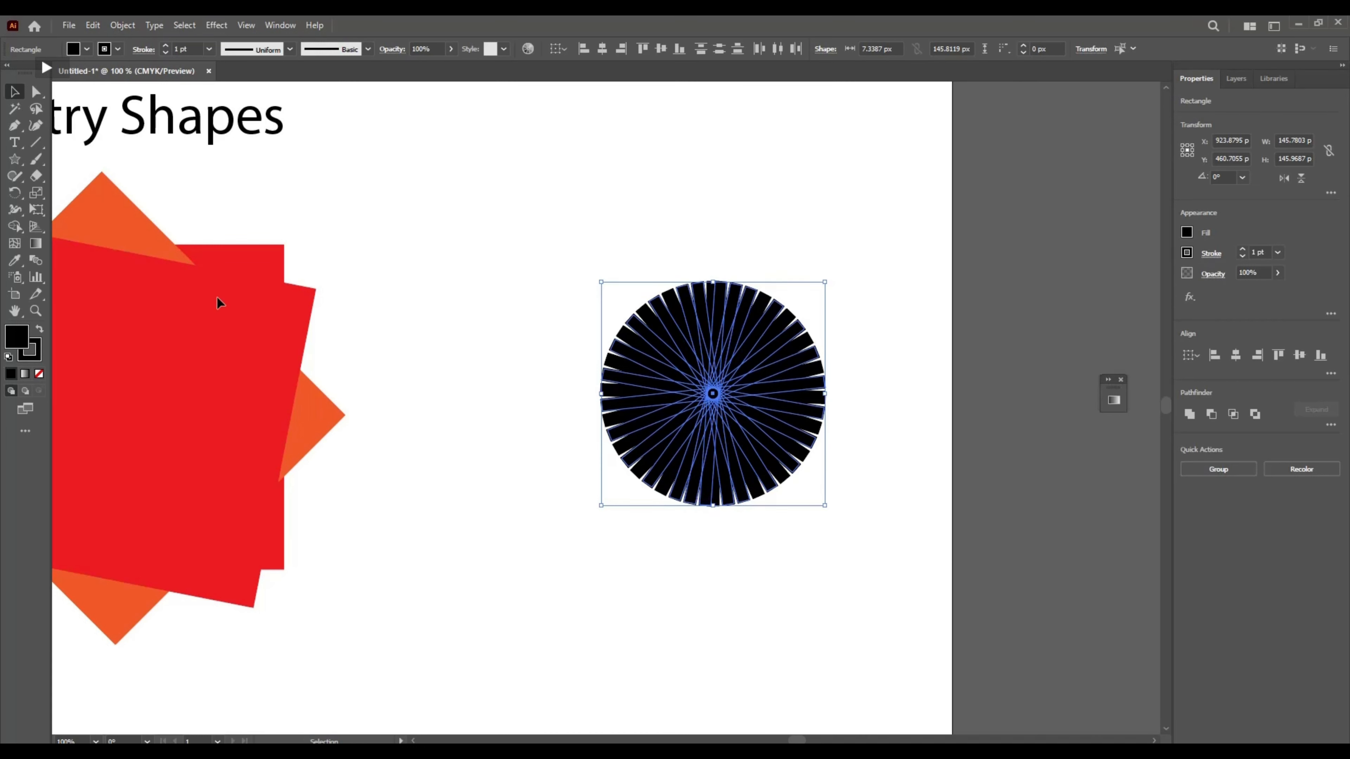
click(1185, 232)
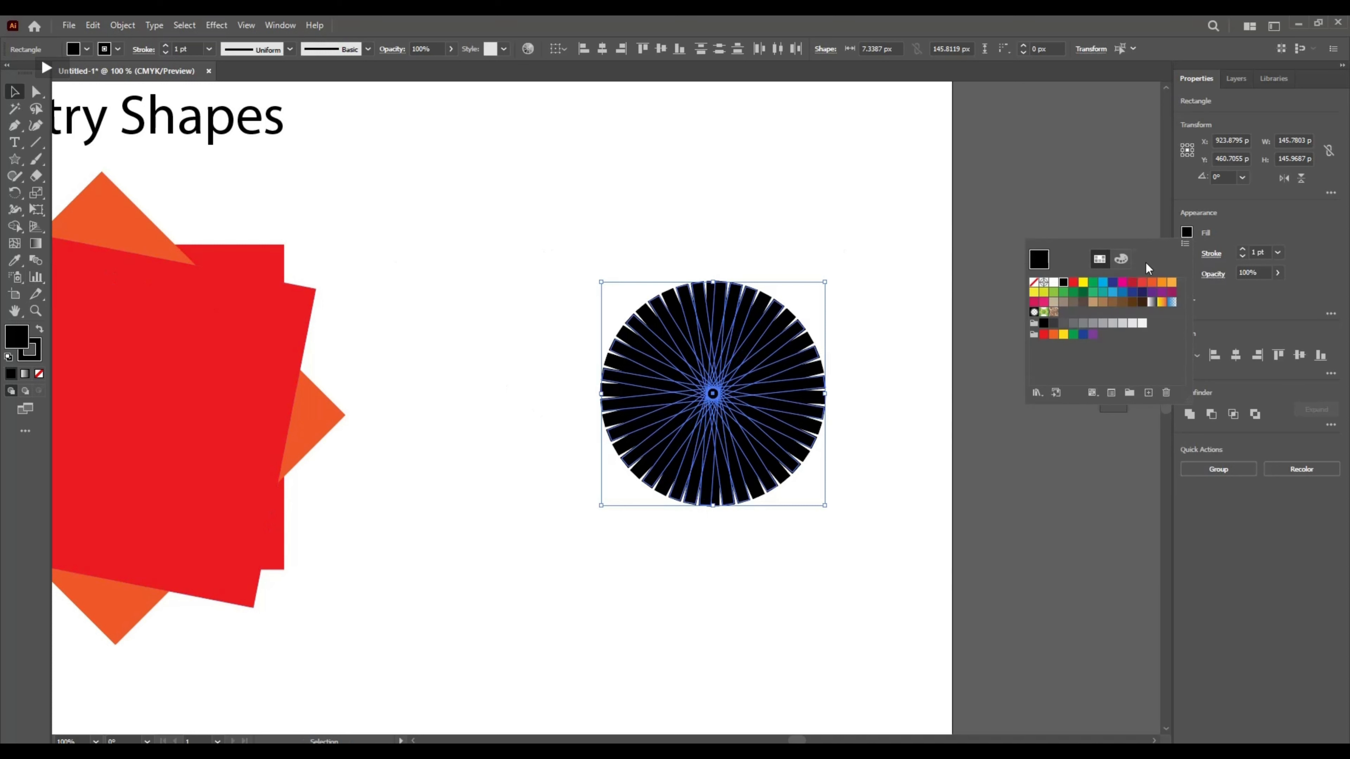
click(1073, 282)
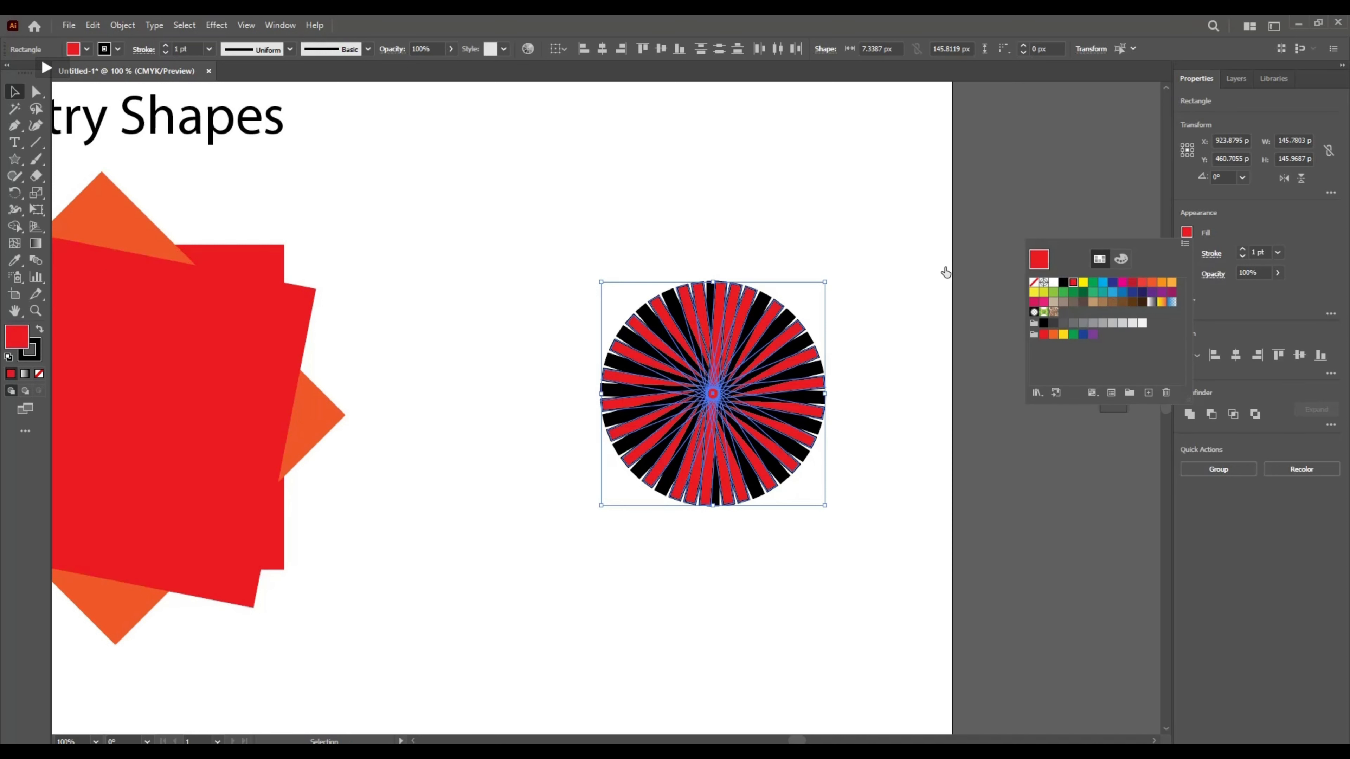
click(885, 256)
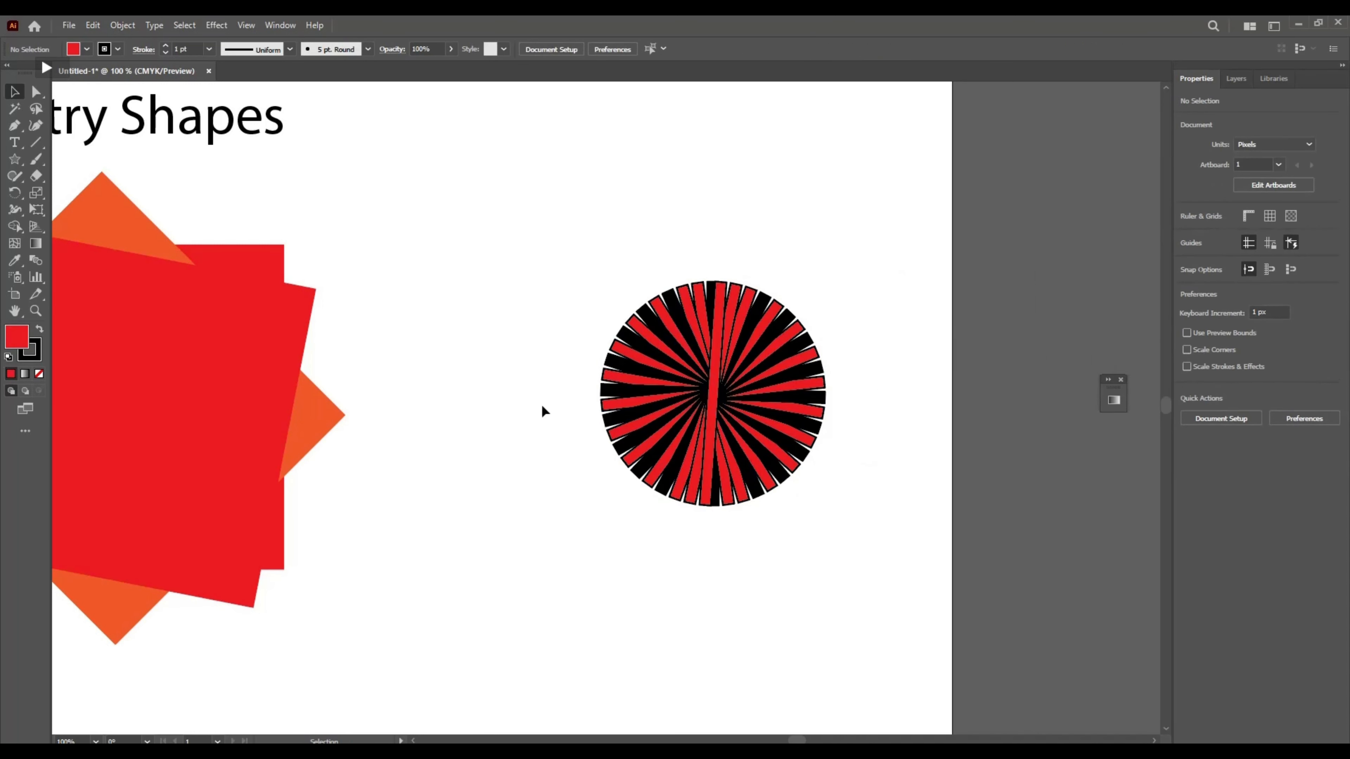
- Remove the stroke from all the bars in the radial circle and deselect them
drag(531, 255, 816, 501)
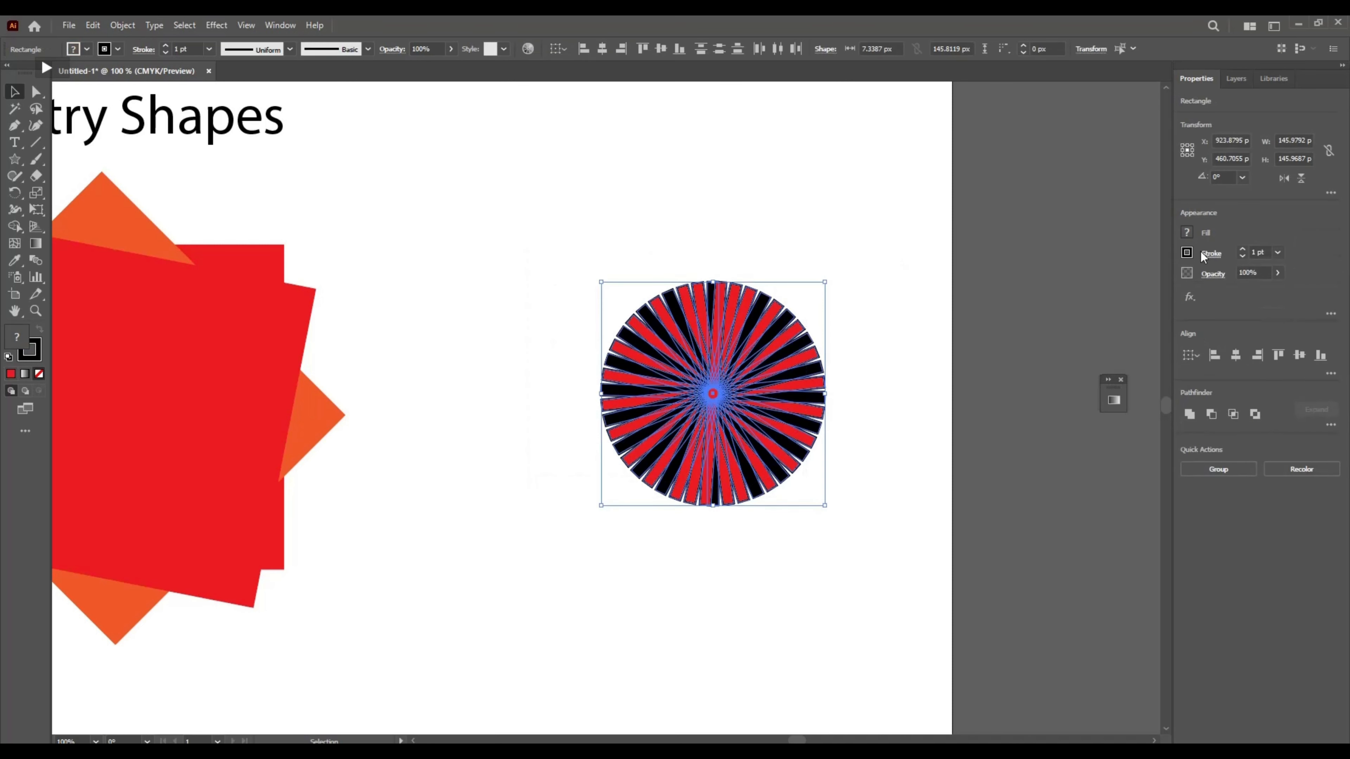
click(1187, 253)
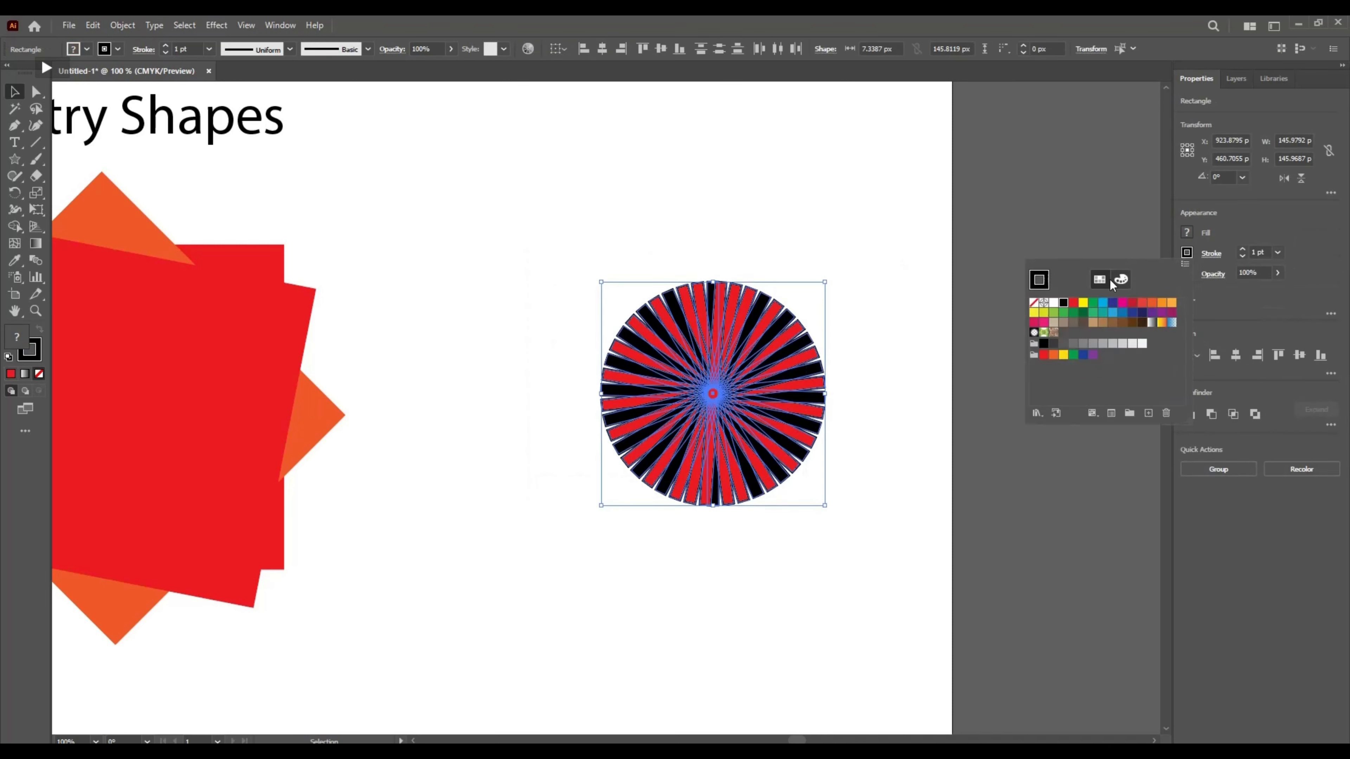
click(1033, 304)
click(611, 247)
drag(514, 231, 918, 495)
click(889, 497)
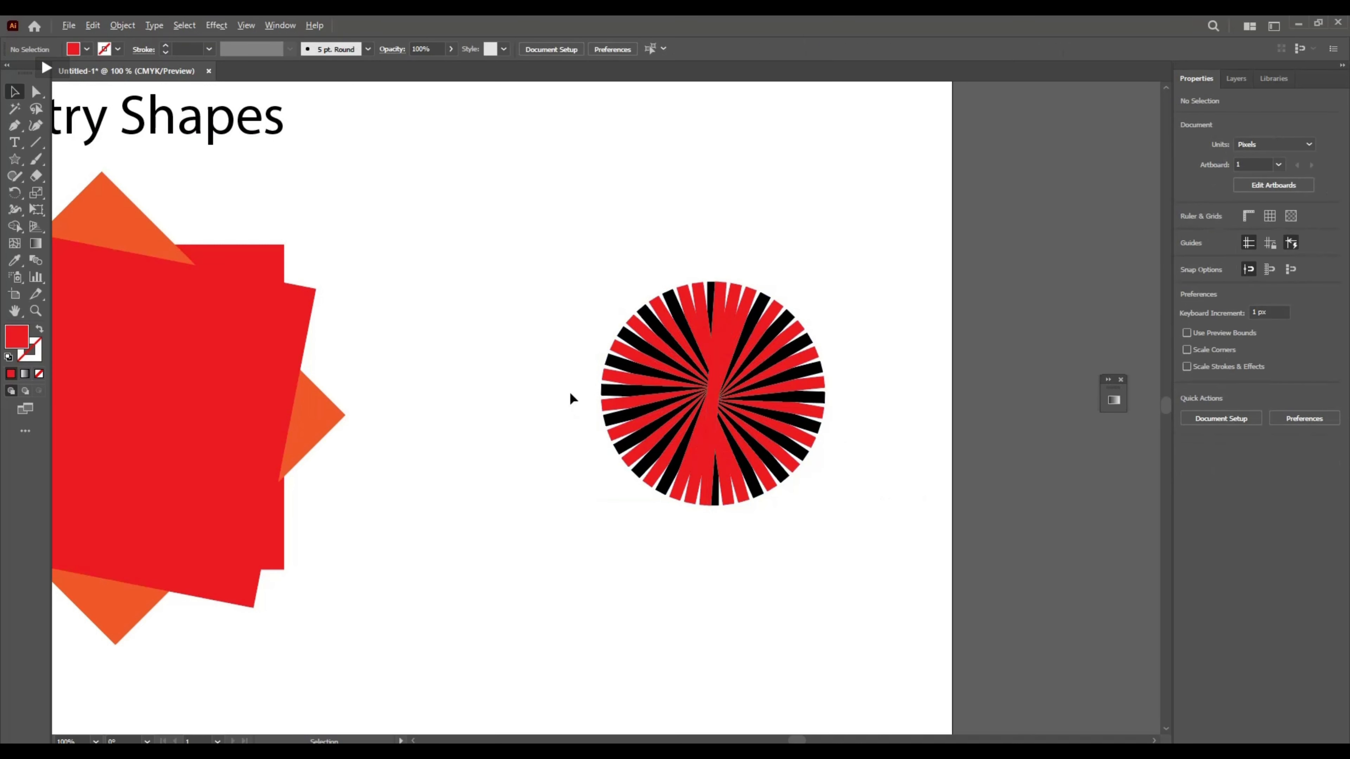
- Enlarge the whole radial bar pattern to about 208 px across, and undo the accidental move of a single bar
scroll(476, 393, down, 1)
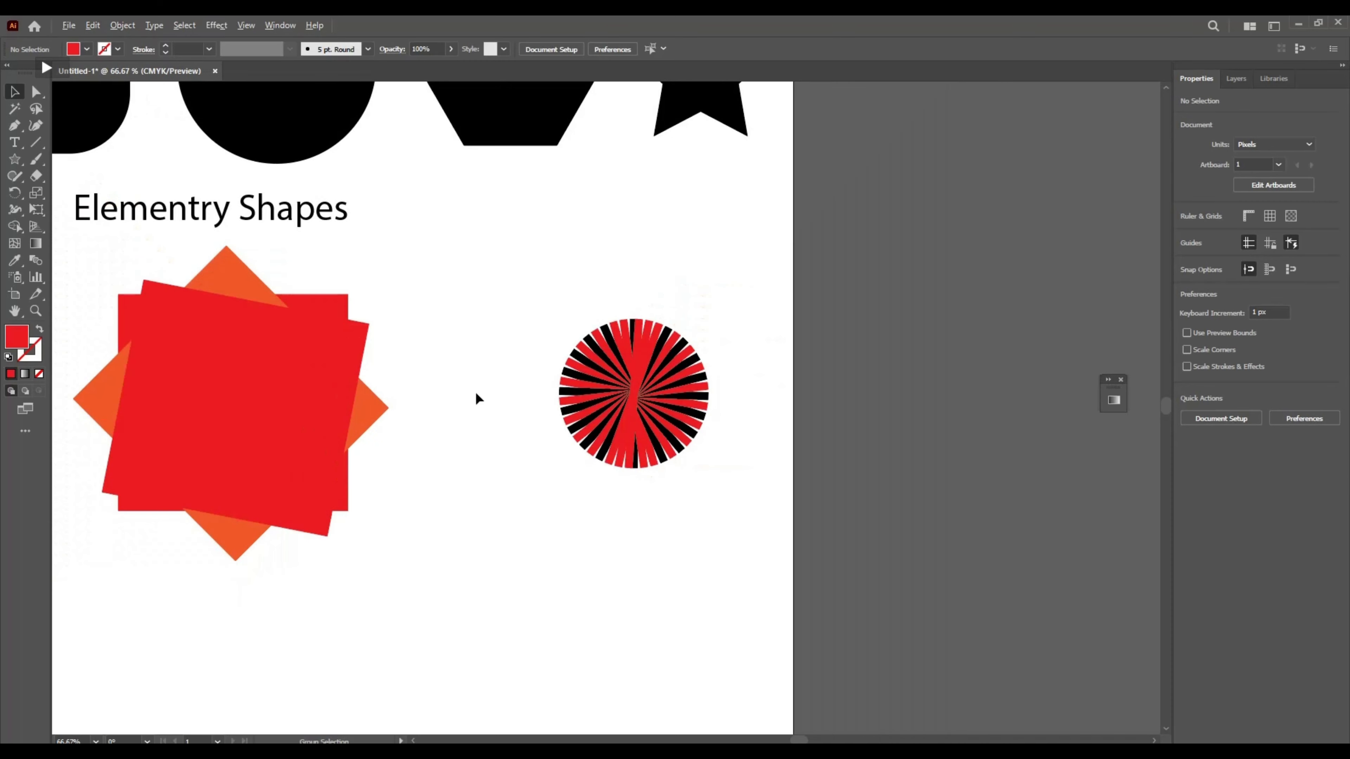
drag(475, 311, 714, 489)
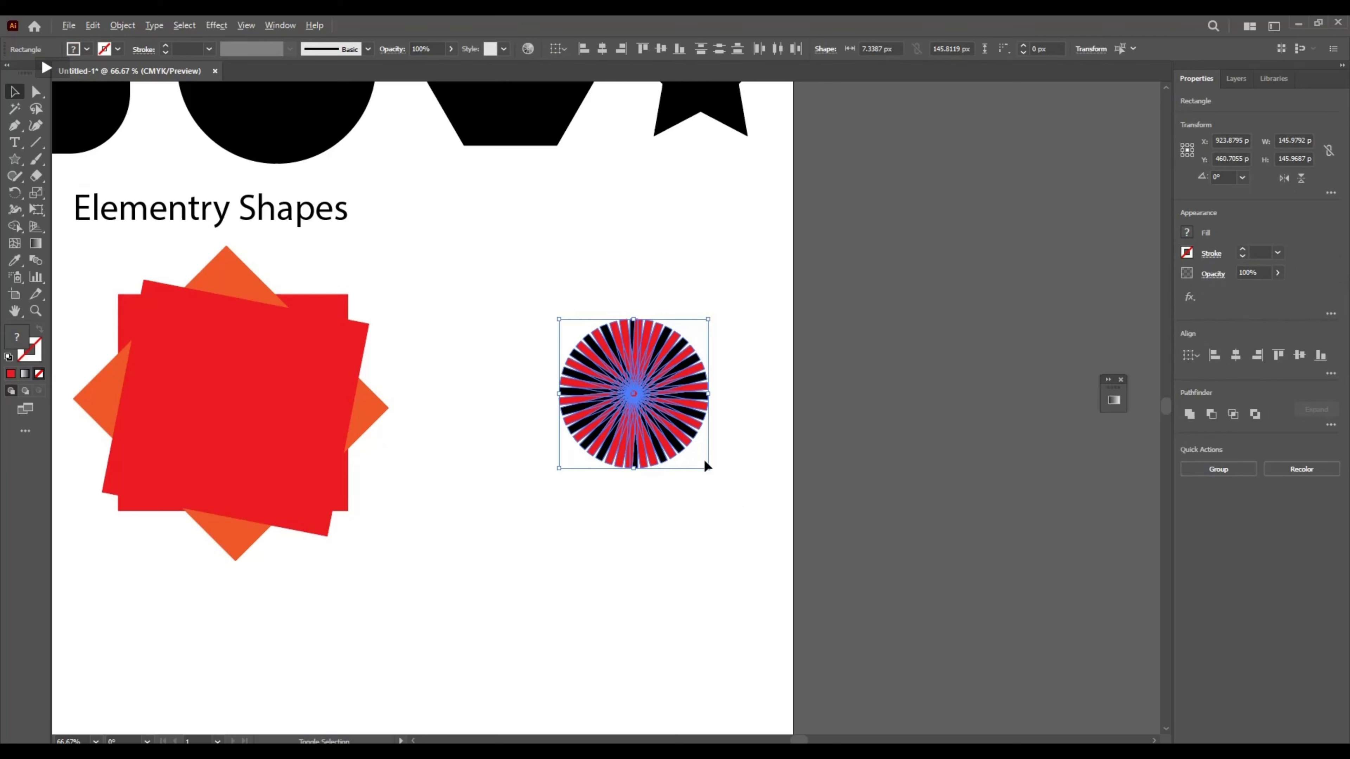
drag(707, 468, 744, 501)
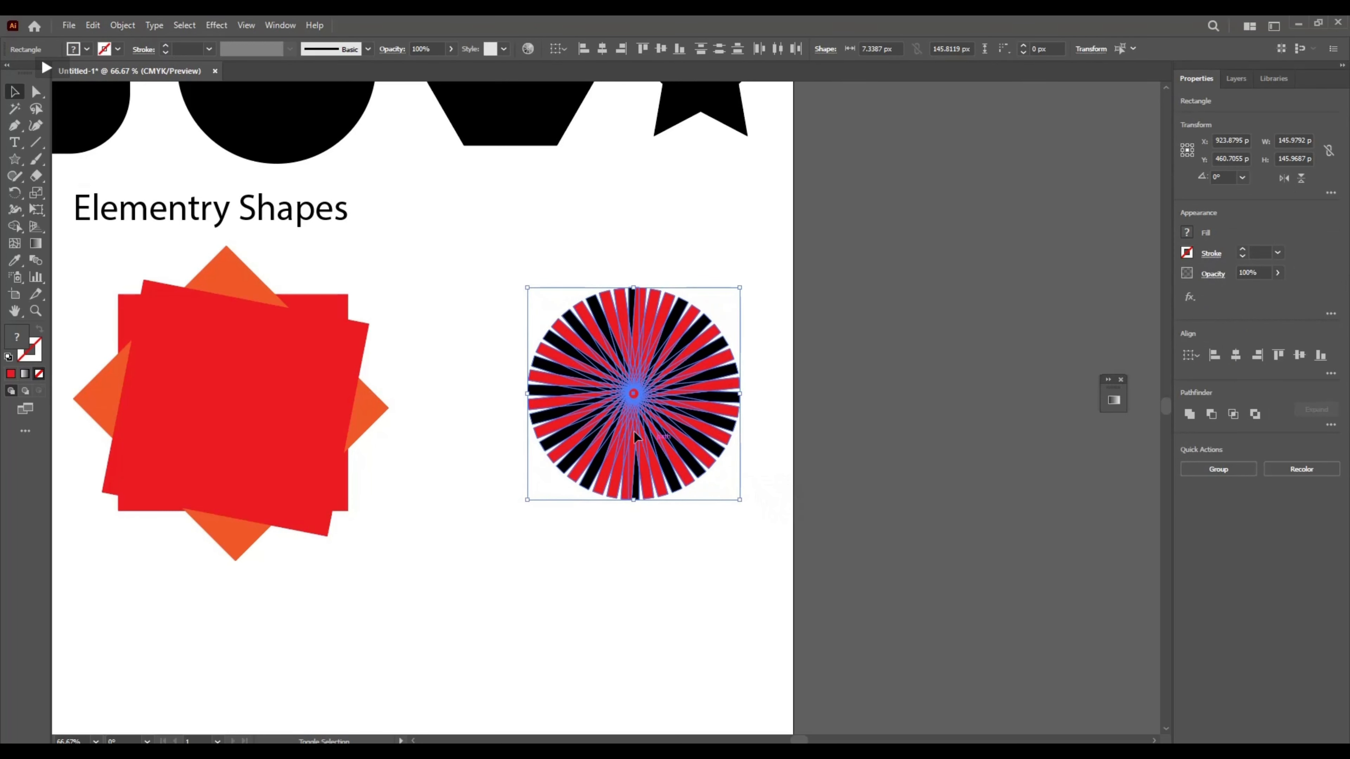
drag(633, 394, 616, 394)
key(ctrl+z)
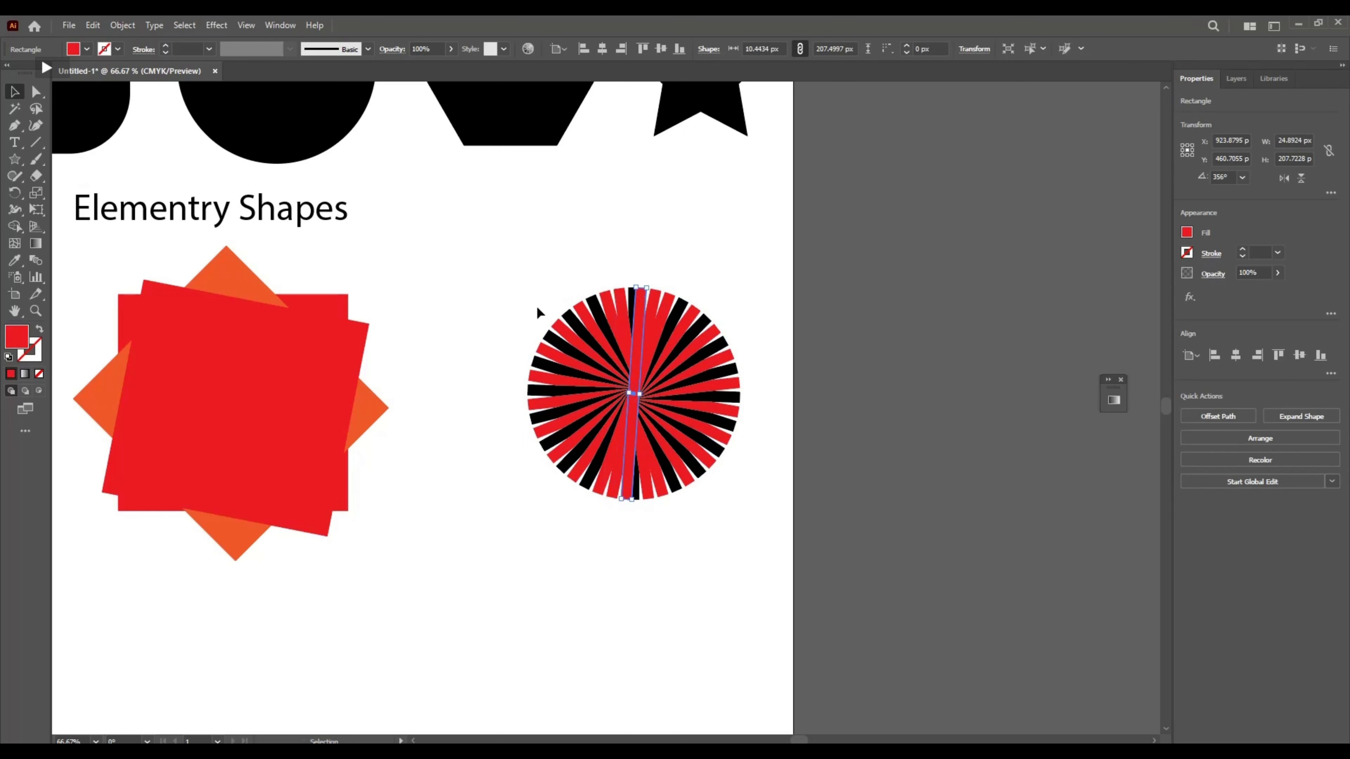
- Move the entire radial bar pattern slightly toward the overlapping squares, group its bars, and deselect it
click(502, 279)
drag(498, 291, 756, 551)
drag(633, 396, 617, 406)
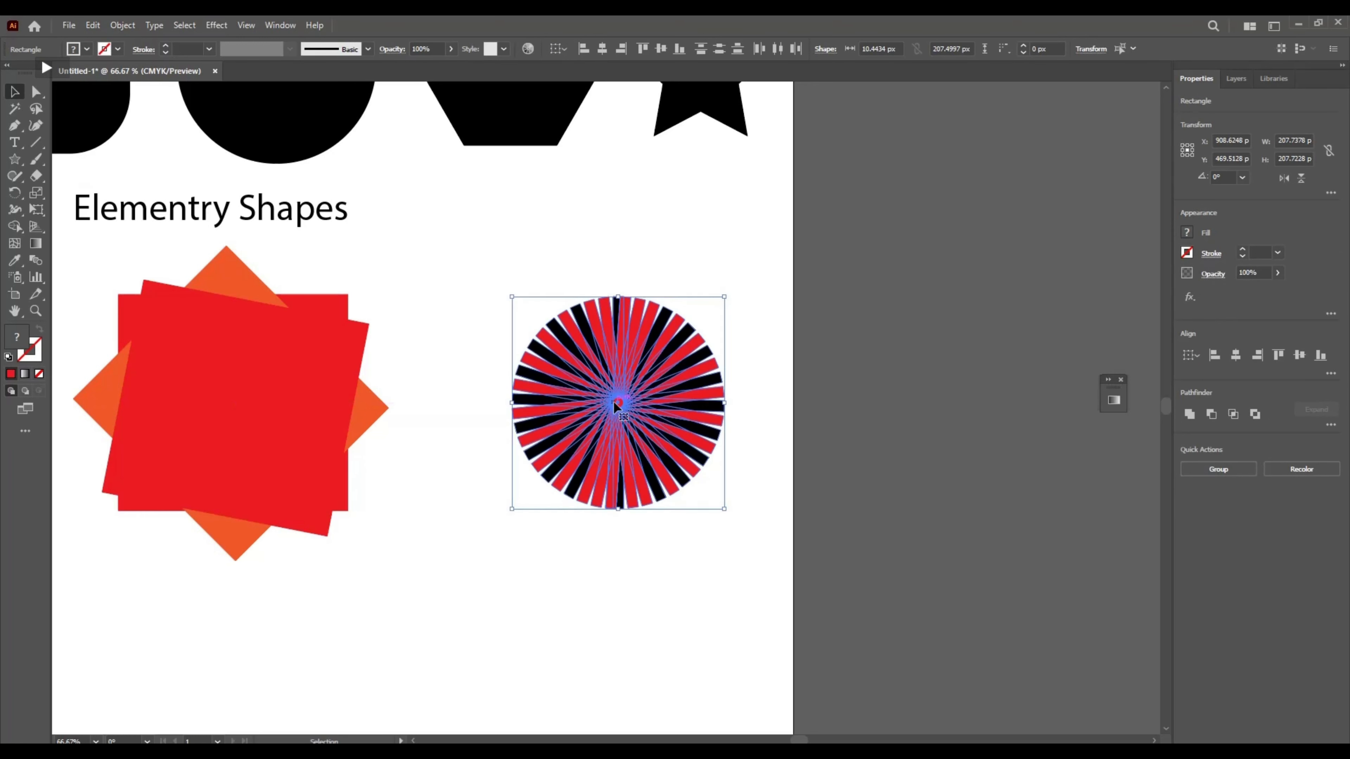
key(ctrl+g)
click(570, 551)
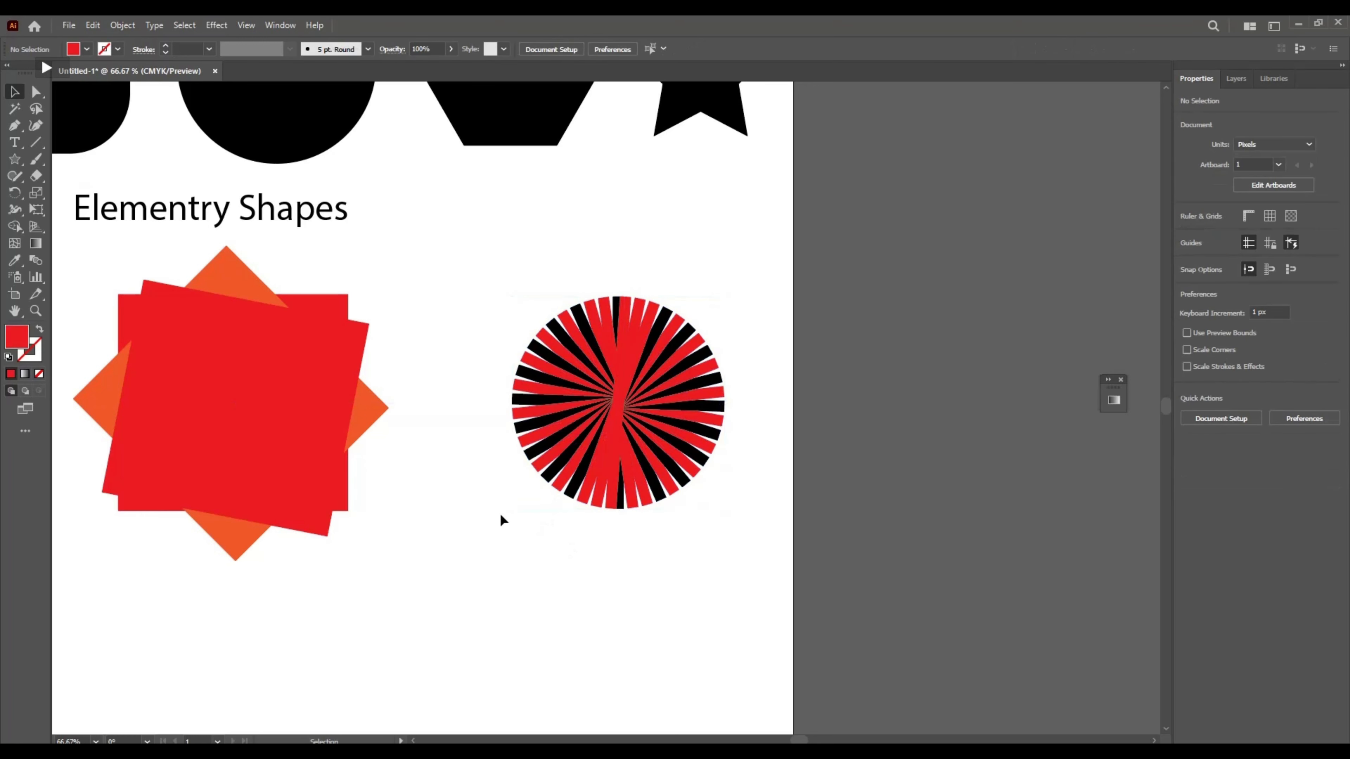
- Add the text caption "Patterns with basic shapes" below the overlapping squares
key(ctrl+0)
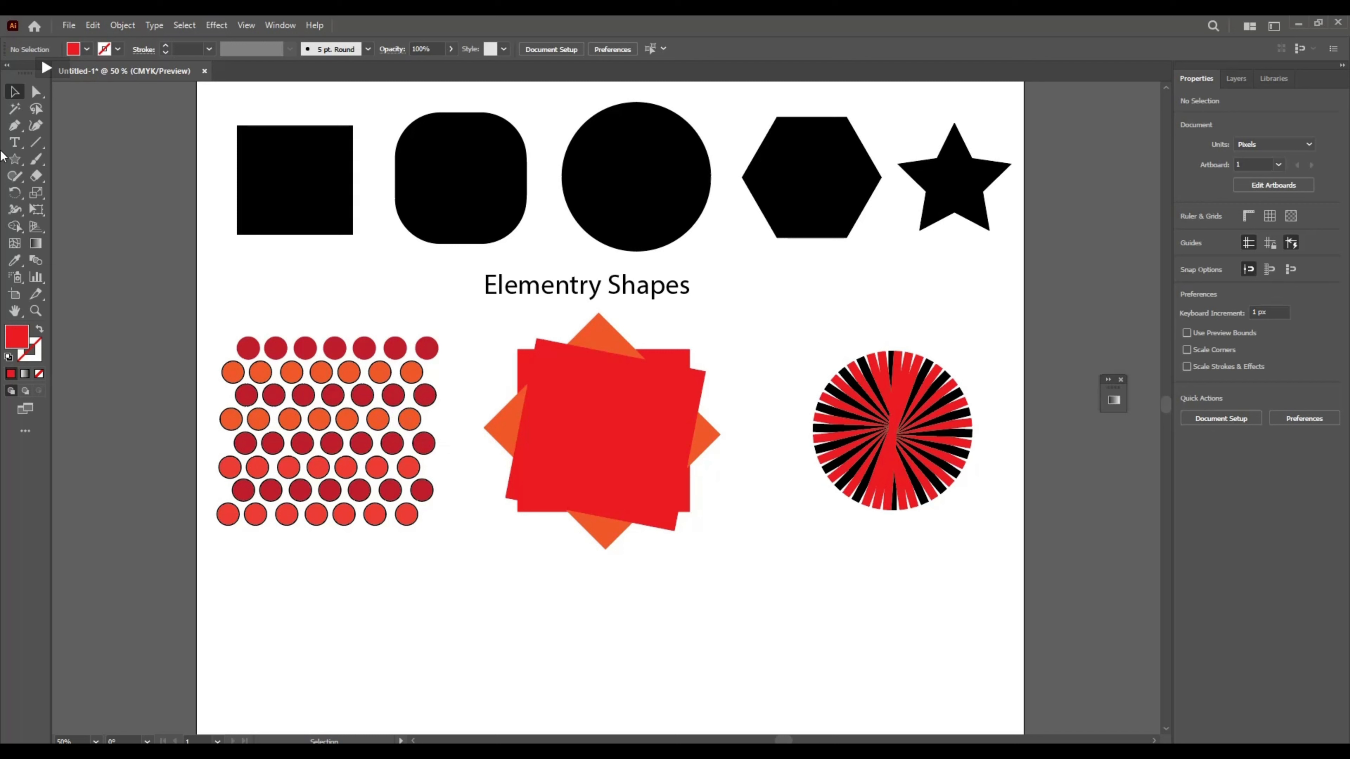
click(14, 142)
click(497, 585)
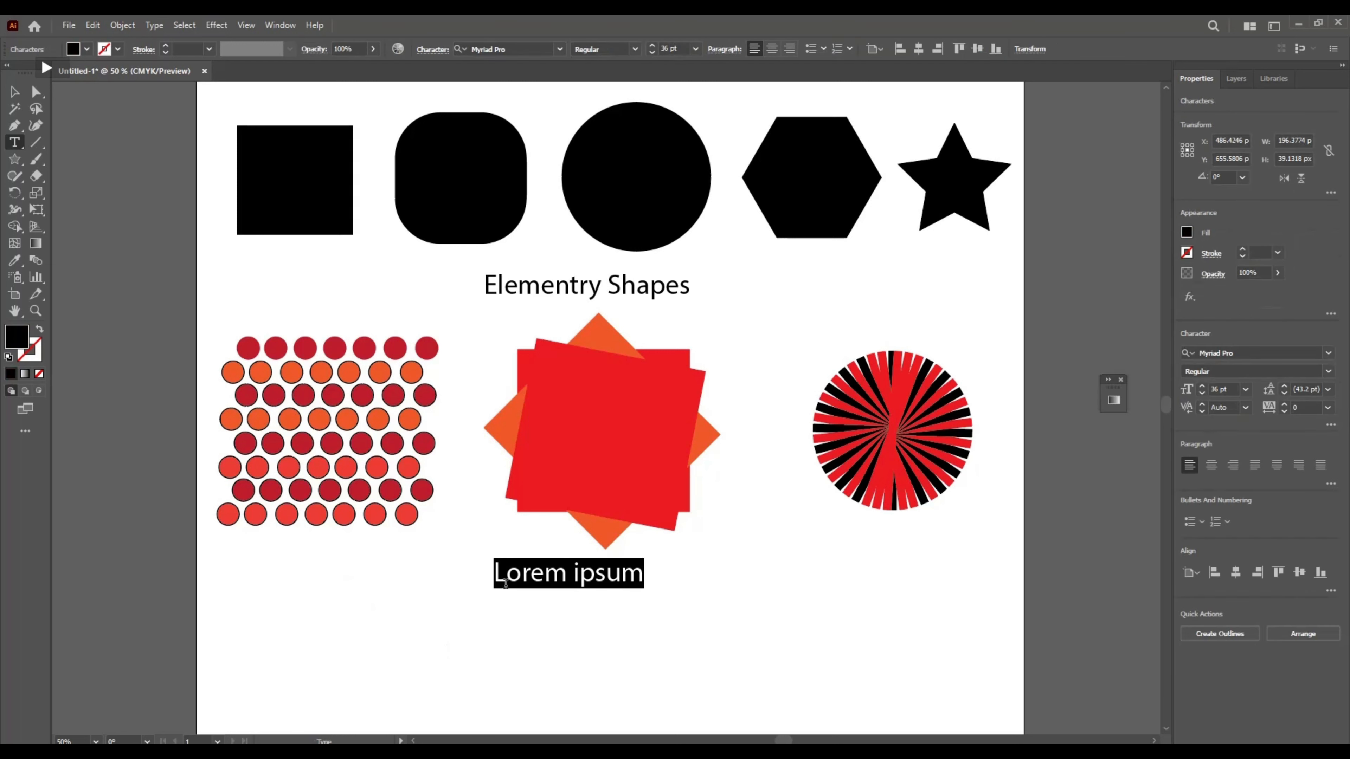
key(BackSpace)
text(Pa)
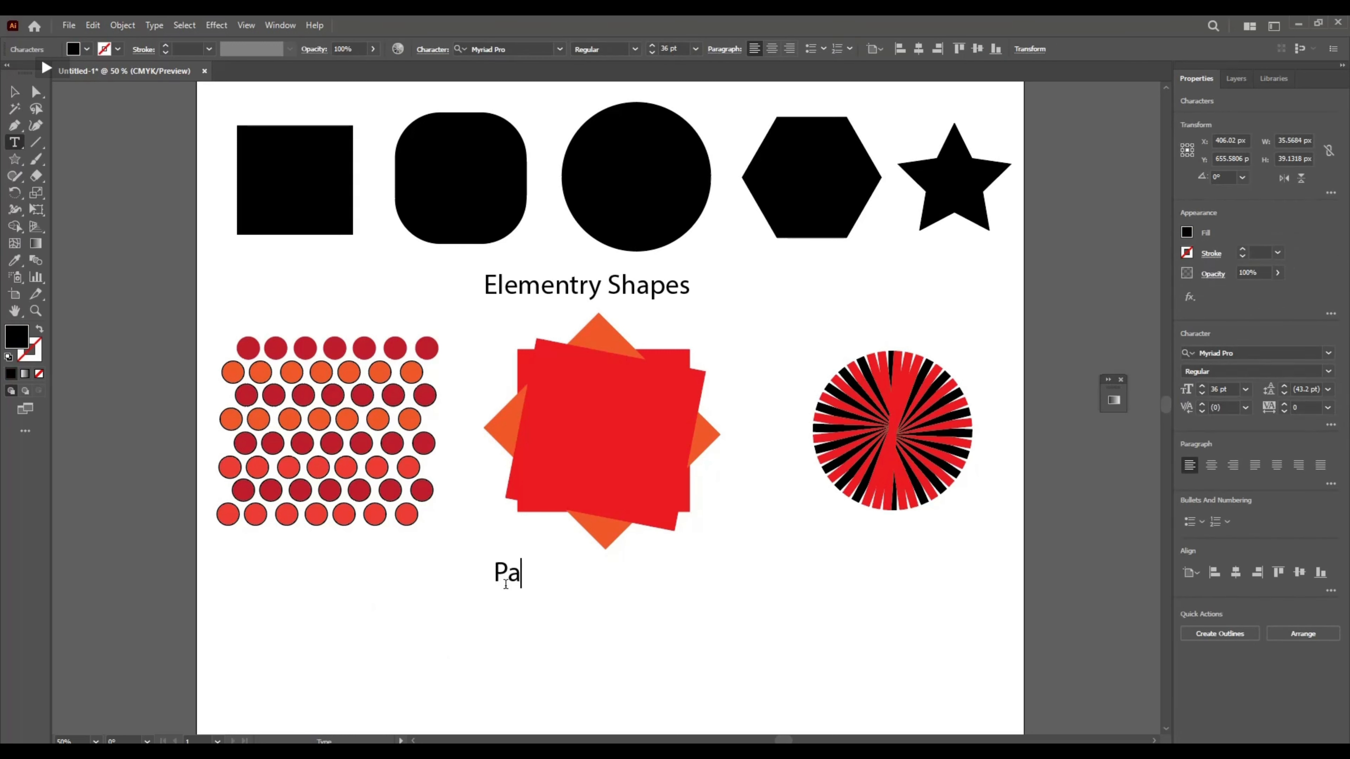
text(tyterns)
key(BackSpace)
key(BackSpace)
key(BackSpace)
key(BackSpace)
key(BackSpace)
key(BackSpace)
key(BackSpace)
text(terns wirth)
key(BackSpace)
key(BackSpace)
key(BackSpace)
key(BackSpace)
text(th basic shapes)
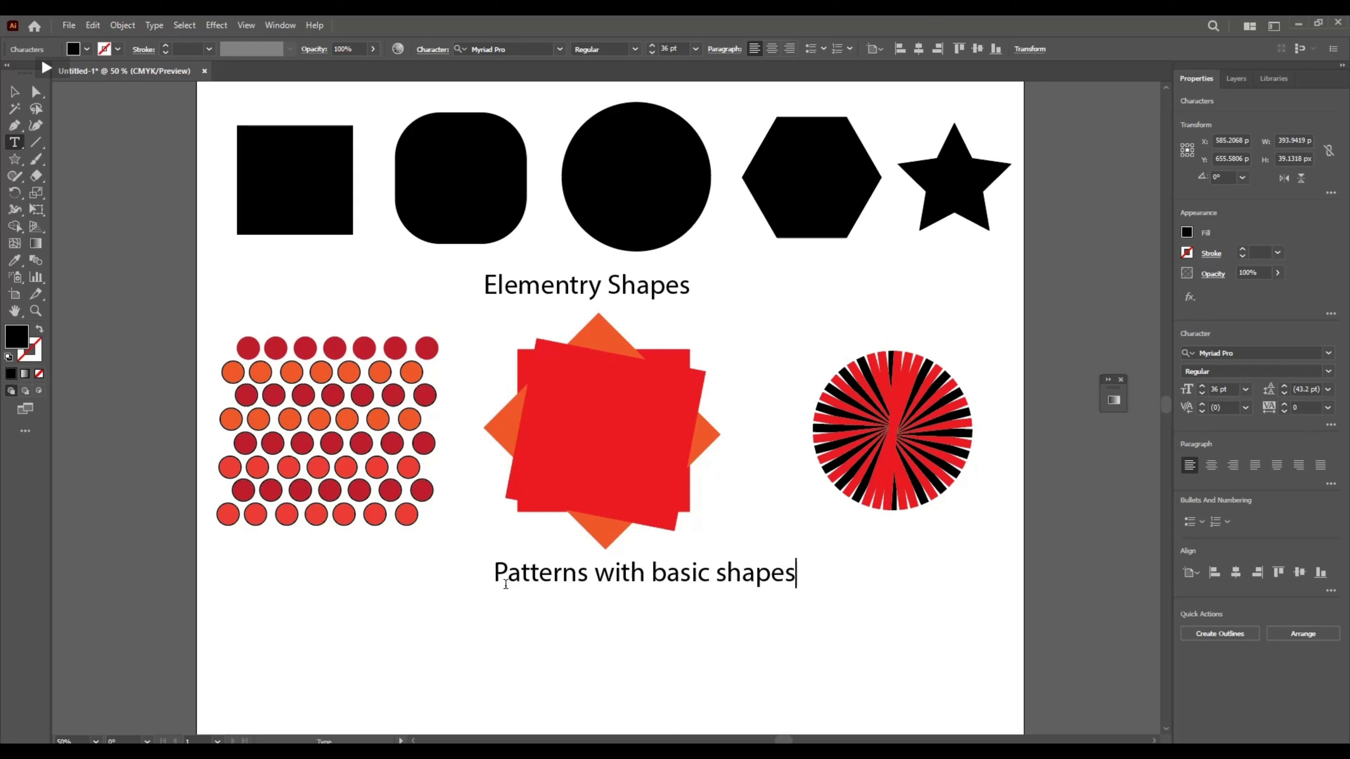
- Move the "Patterns with basic shapes" caption so it is centred beneath the overlapping squares, and deselect it
click(23, 92)
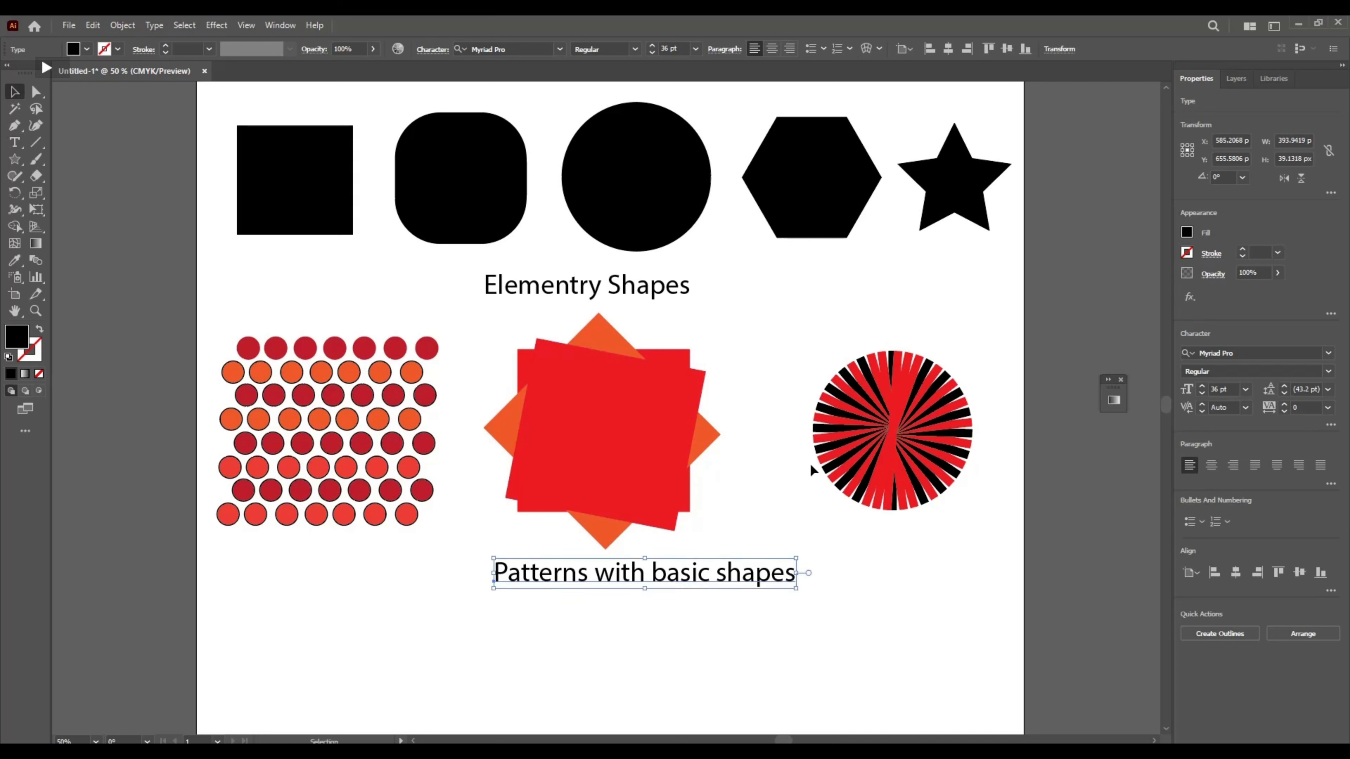
drag(755, 578, 714, 588)
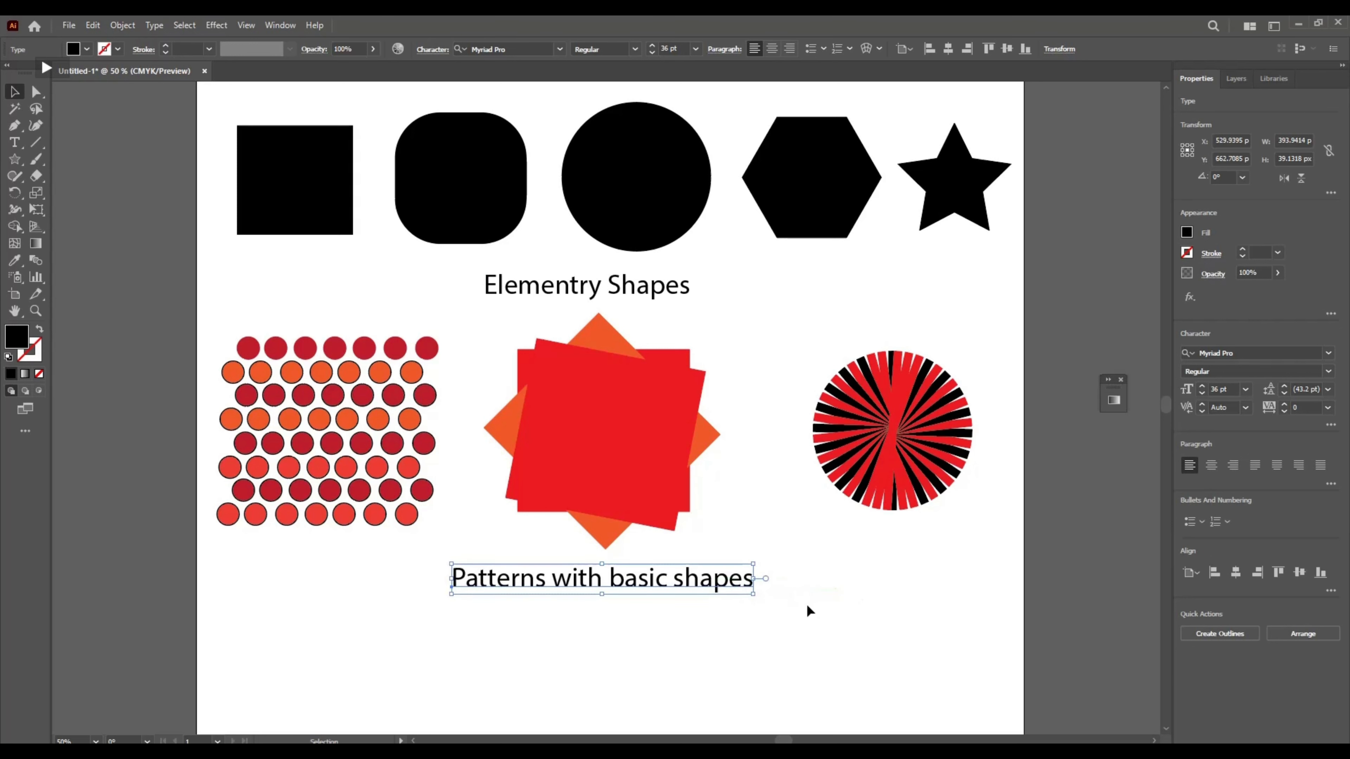
scroll(767, 613, down, 5)
scroll(767, 613, down, 3)
click(775, 560)
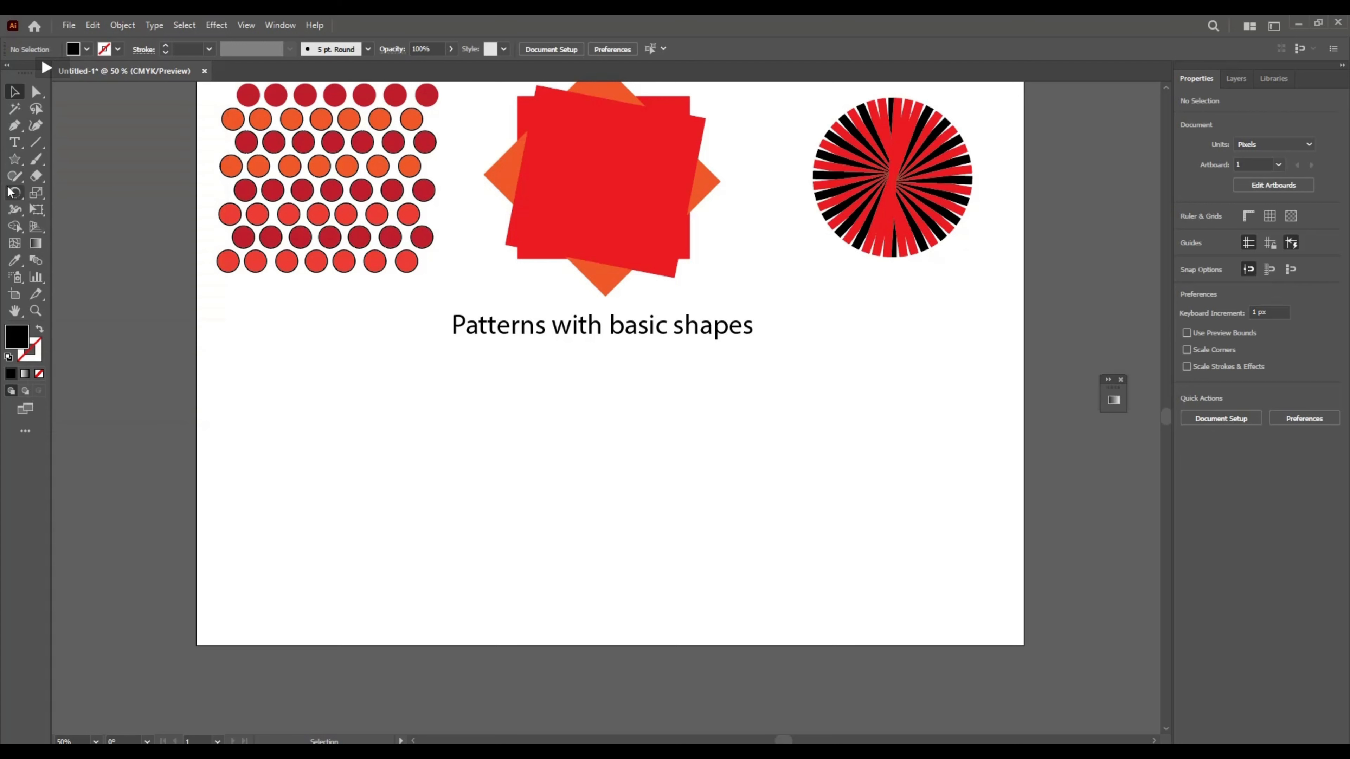
- Draw a black rectangle about 185 by 134 px in the empty area below the circle rows
click(19, 162)
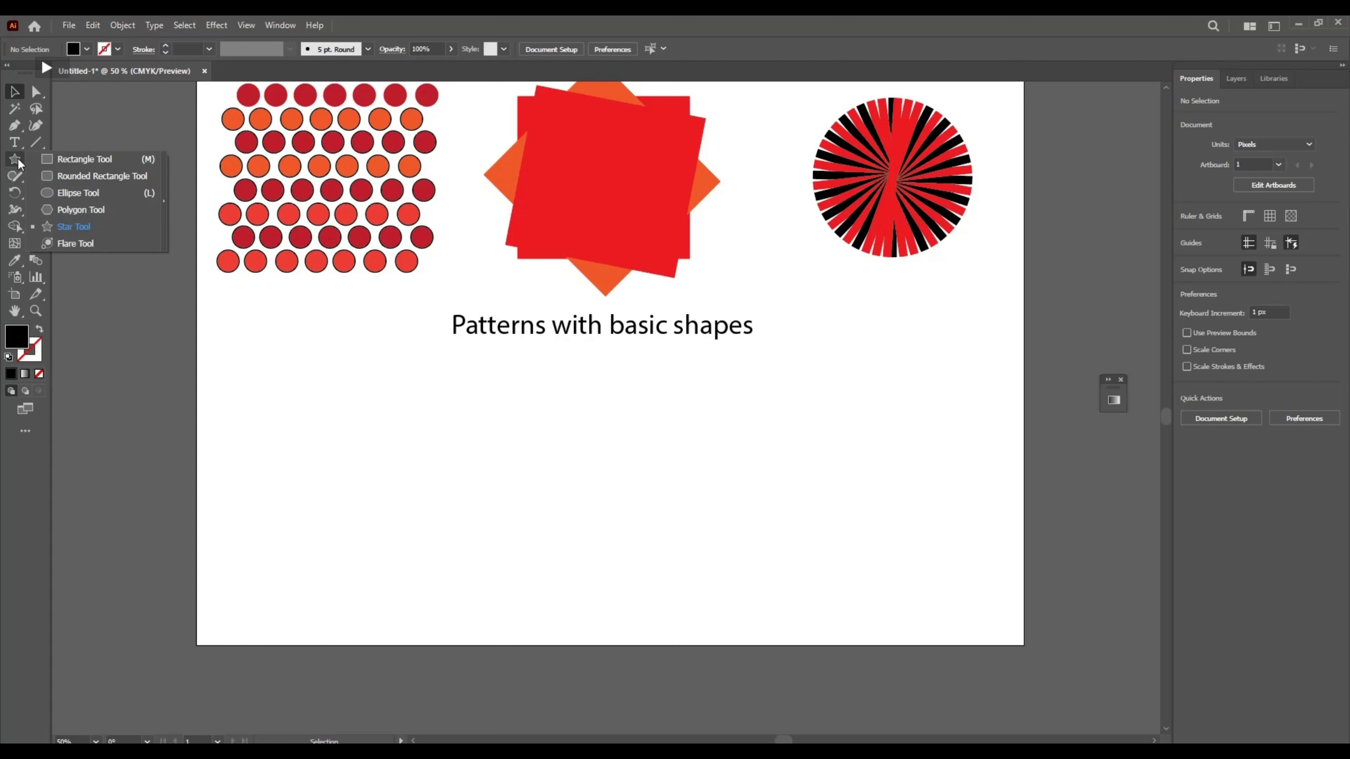
click(56, 162)
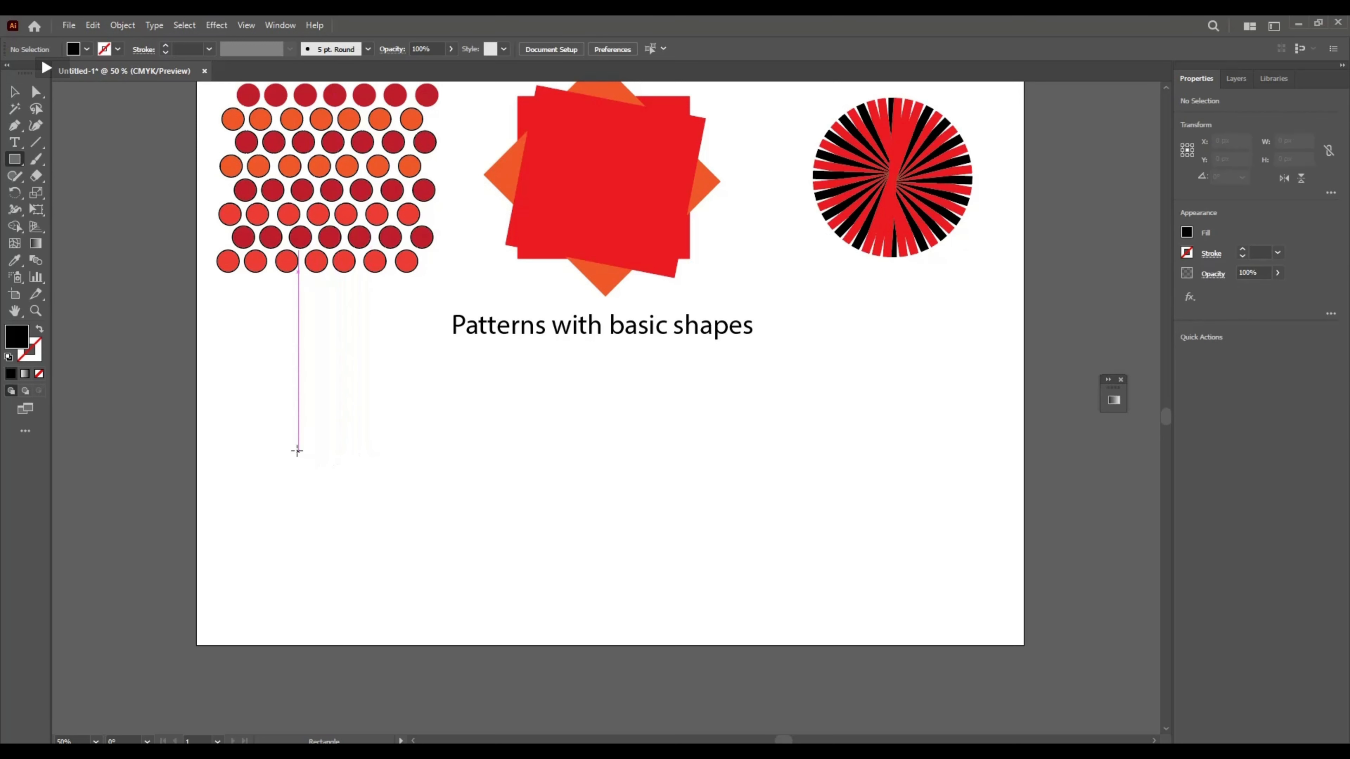
drag(267, 436, 265, 436)
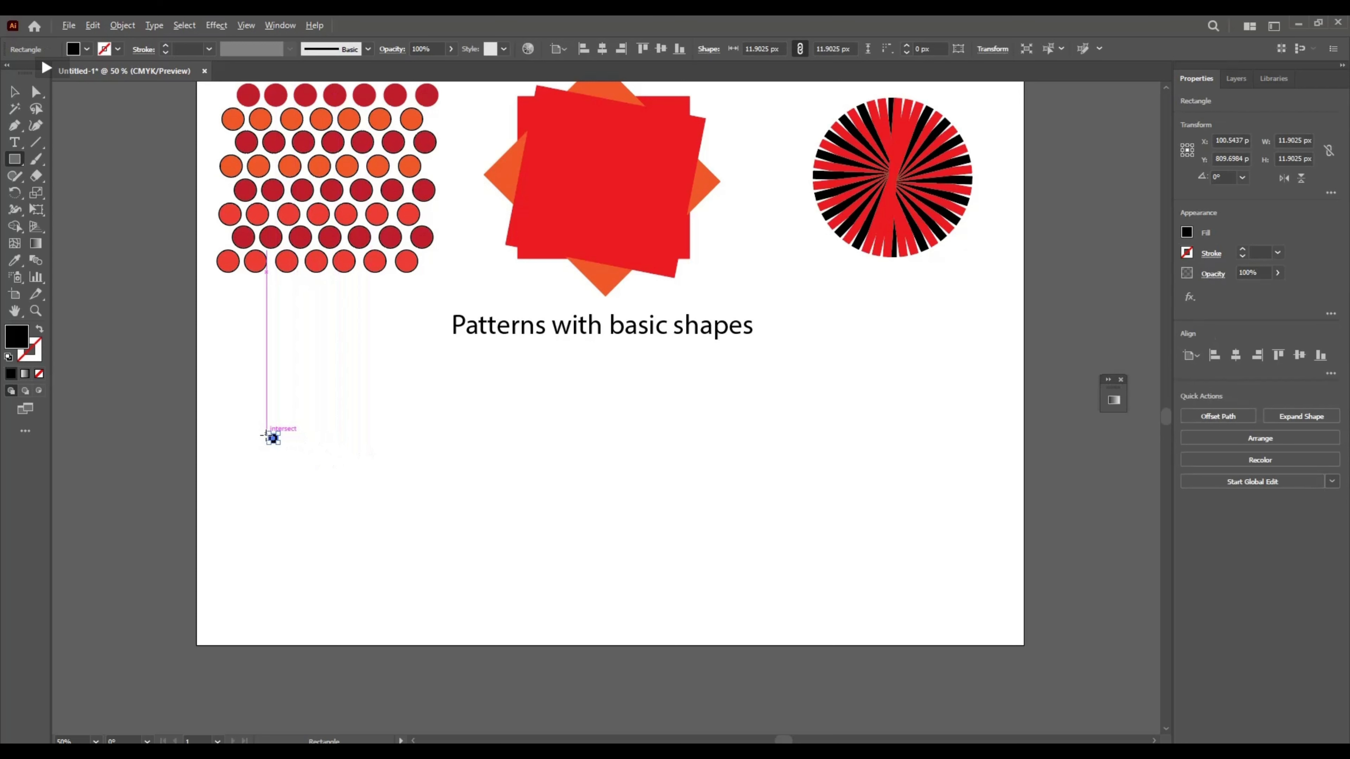
scroll(266, 435, up, 2)
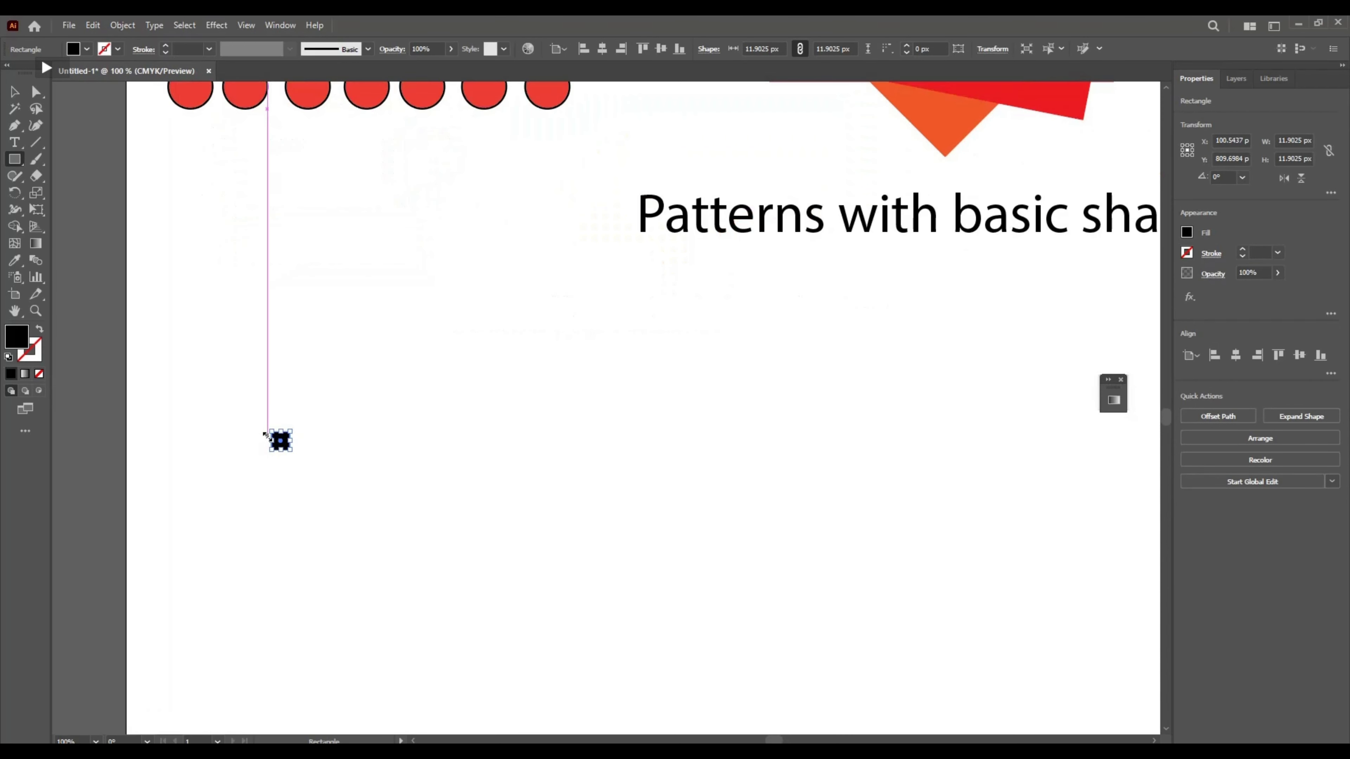
click(14, 92)
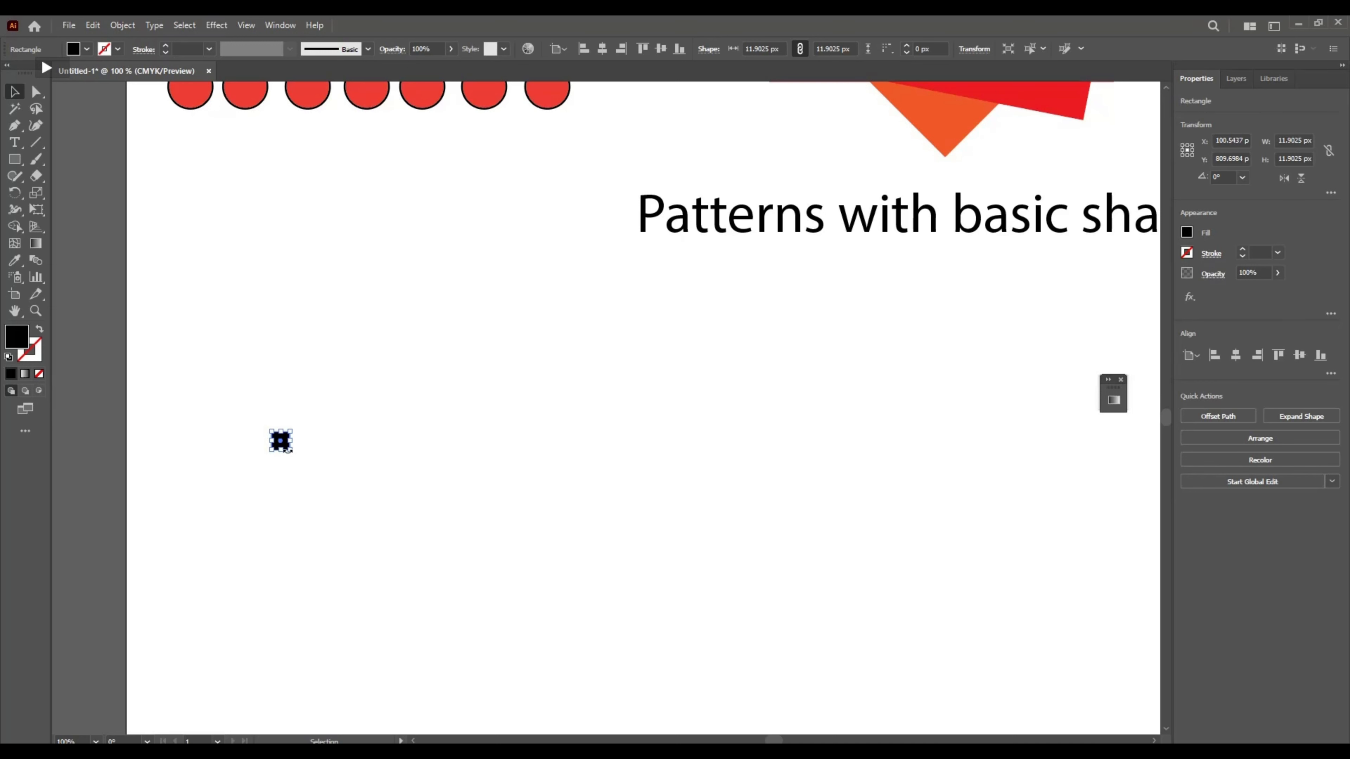
drag(294, 453, 555, 639)
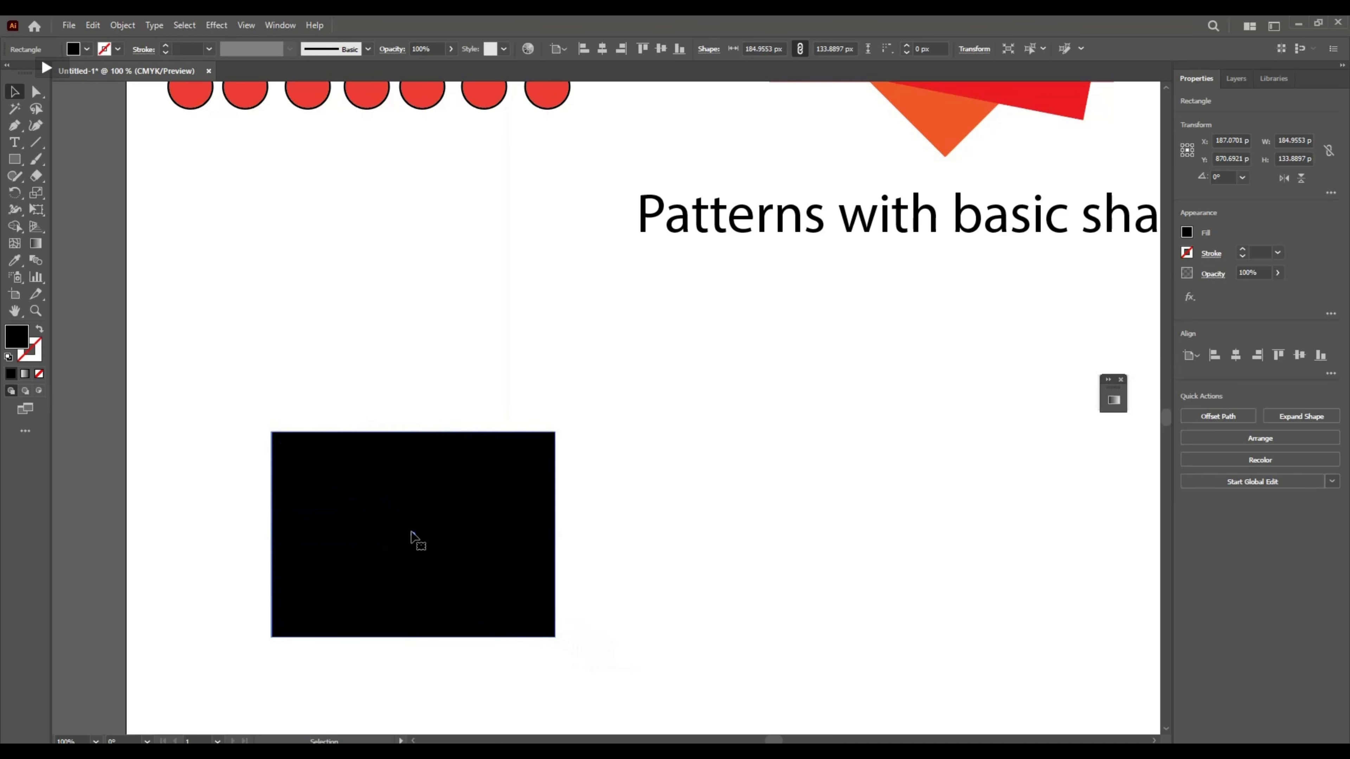
drag(416, 539, 405, 543)
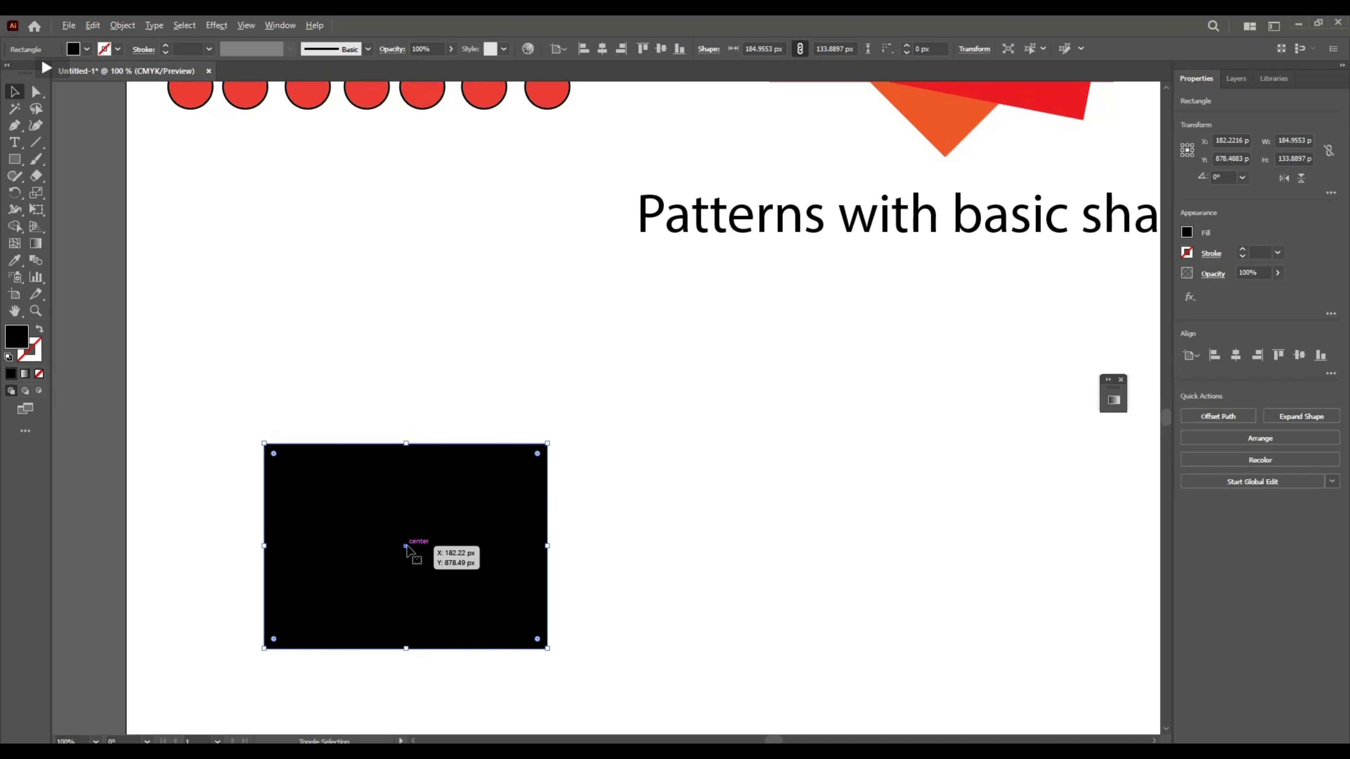
- Duplicate the black rectangle once directly above it and once flush against its right side, and deselect the copies
drag(405, 546, 405, 345)
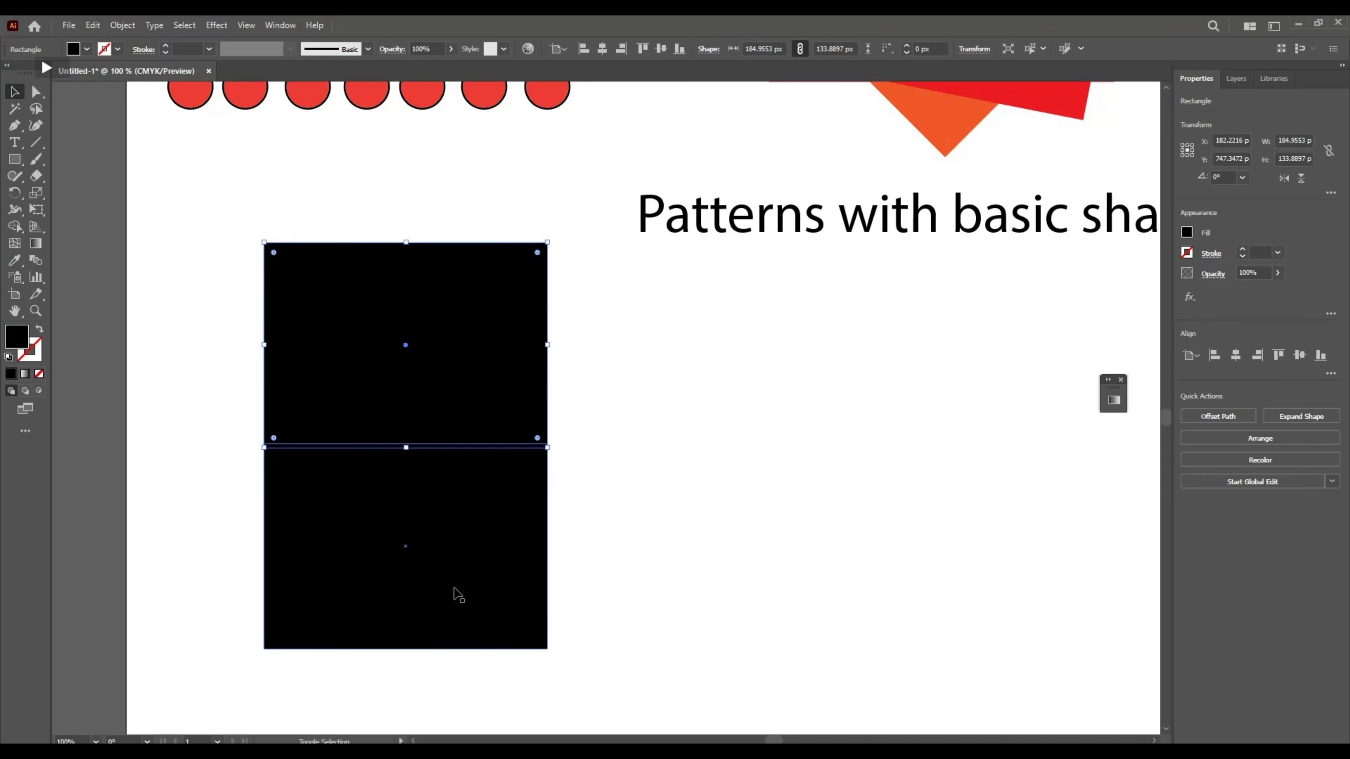
shift+click(414, 562)
shift+click(407, 547)
click(418, 543)
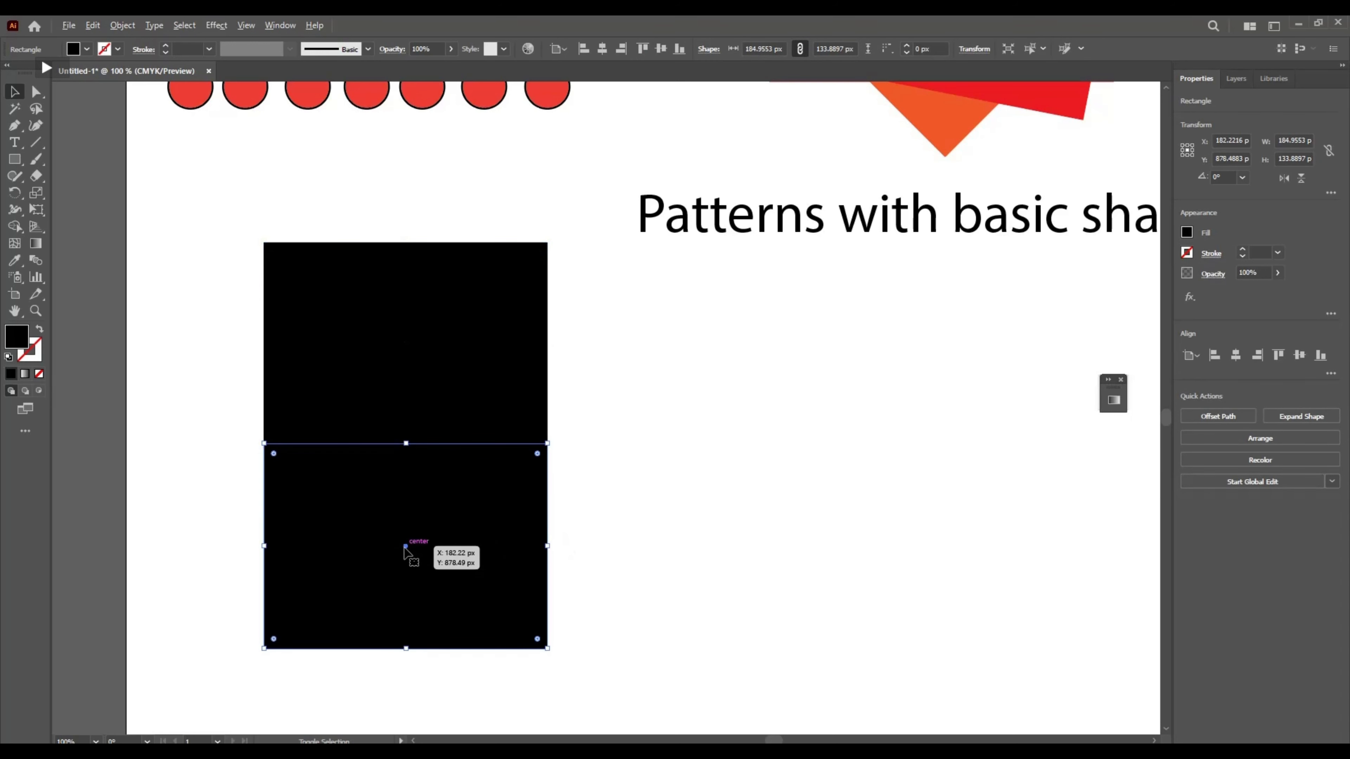
drag(406, 545, 688, 545)
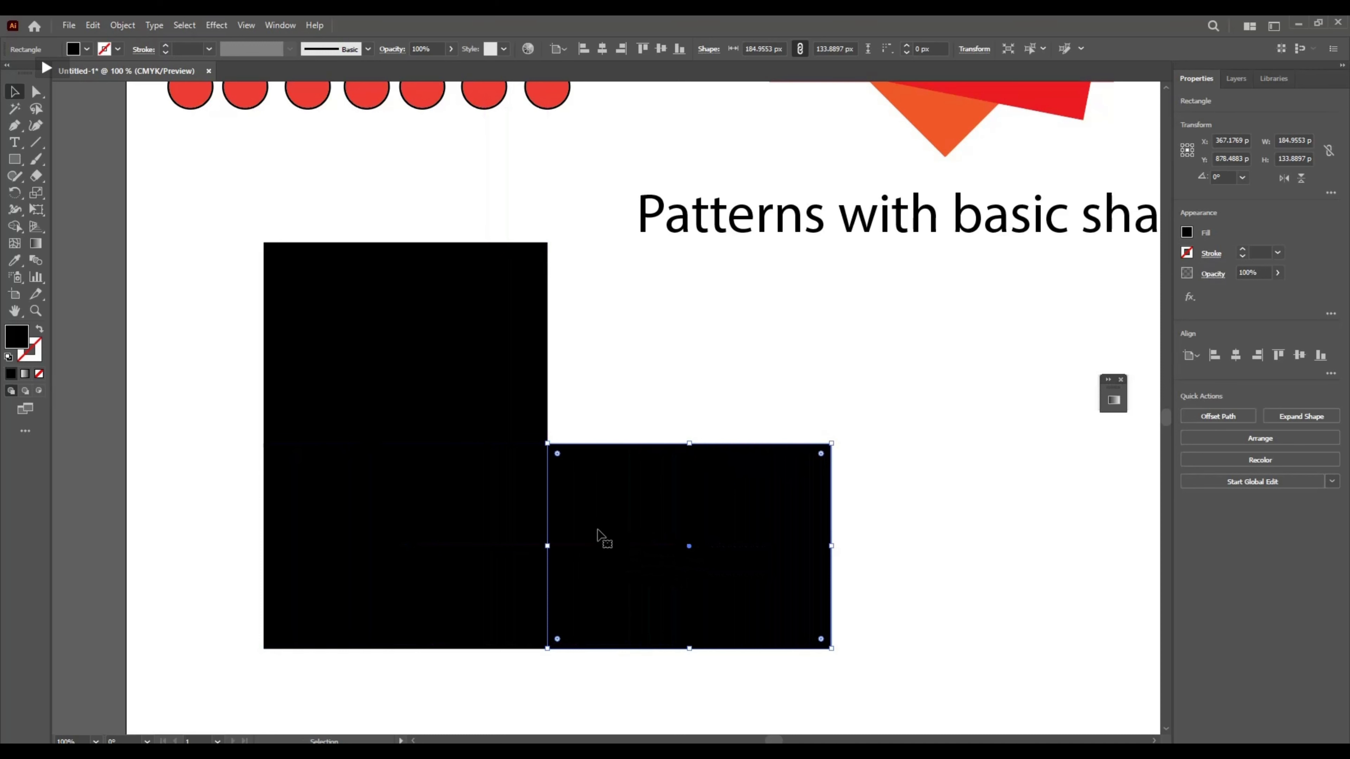
click(658, 385)
click(448, 518)
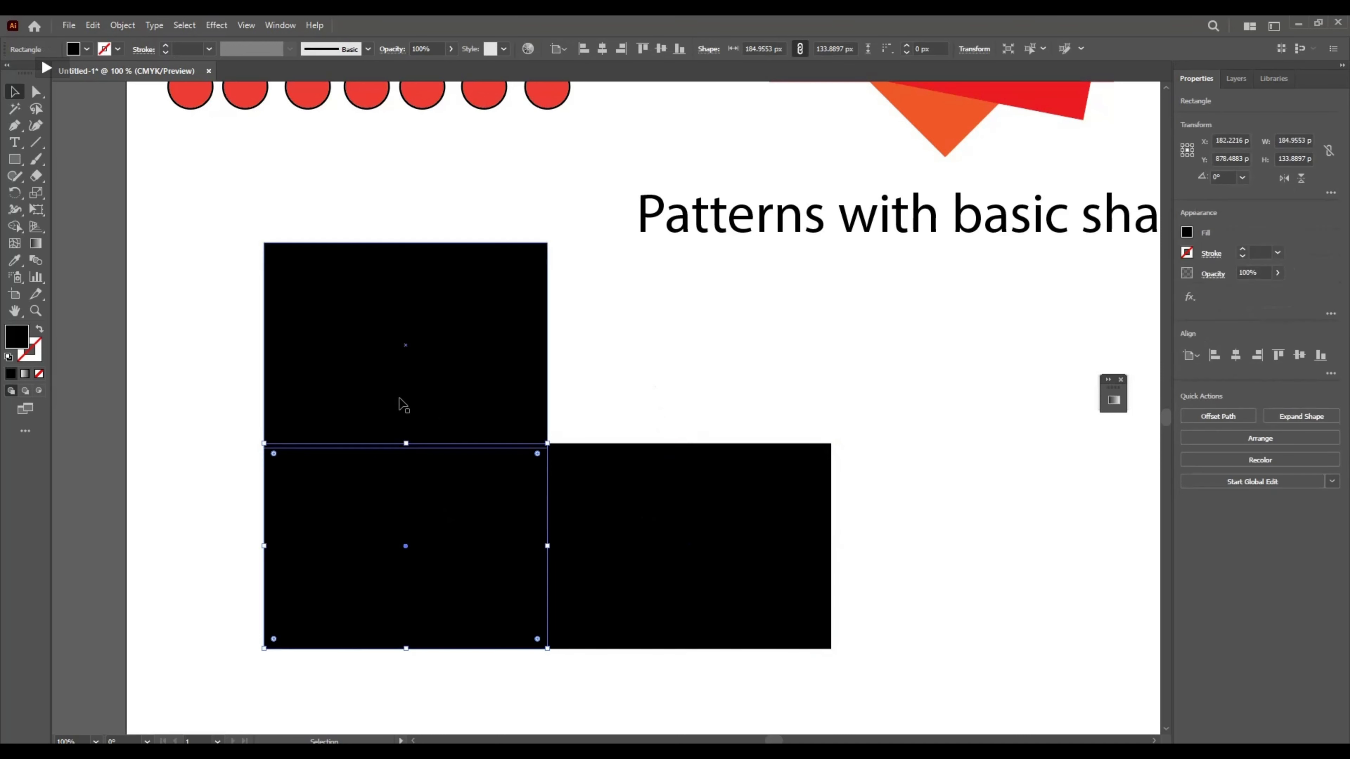
click(398, 396)
drag(229, 221, 578, 325)
click(578, 325)
click(461, 324)
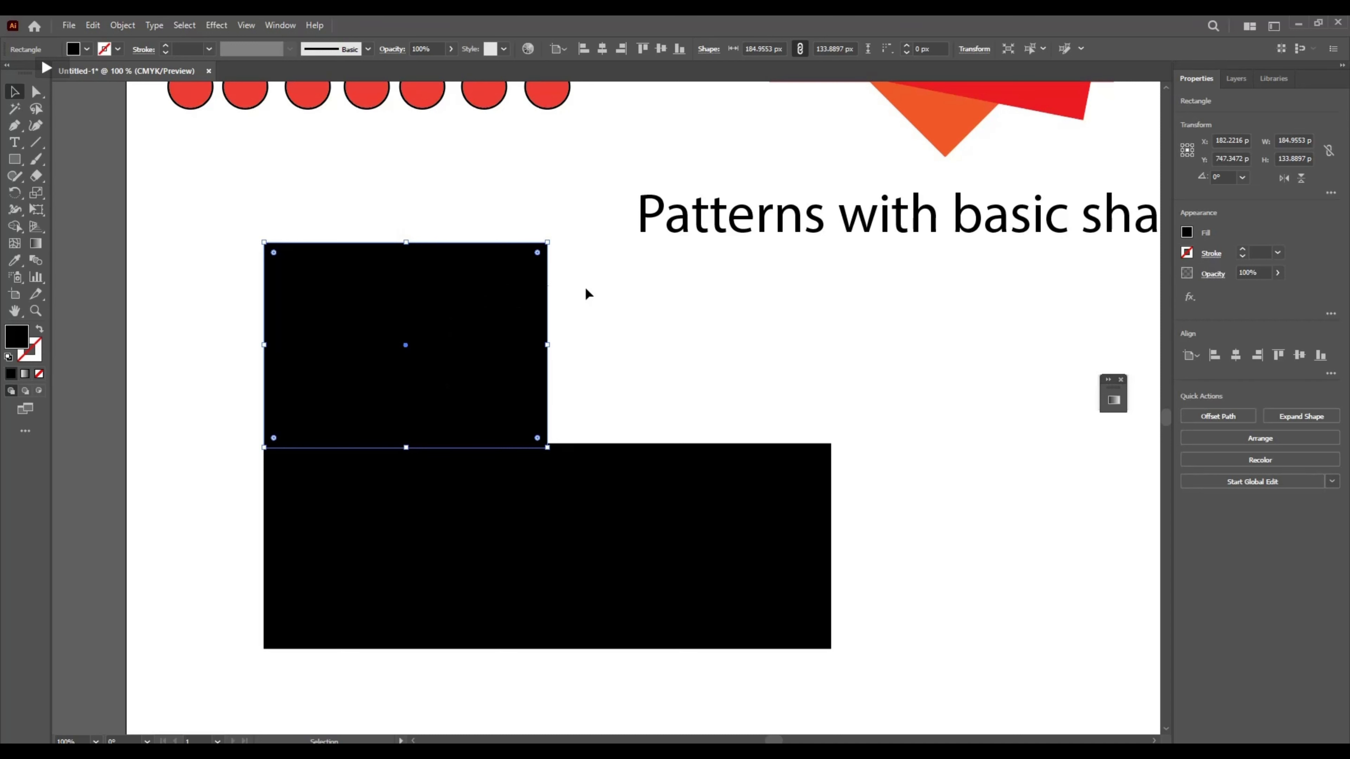
click(606, 289)
click(581, 307)
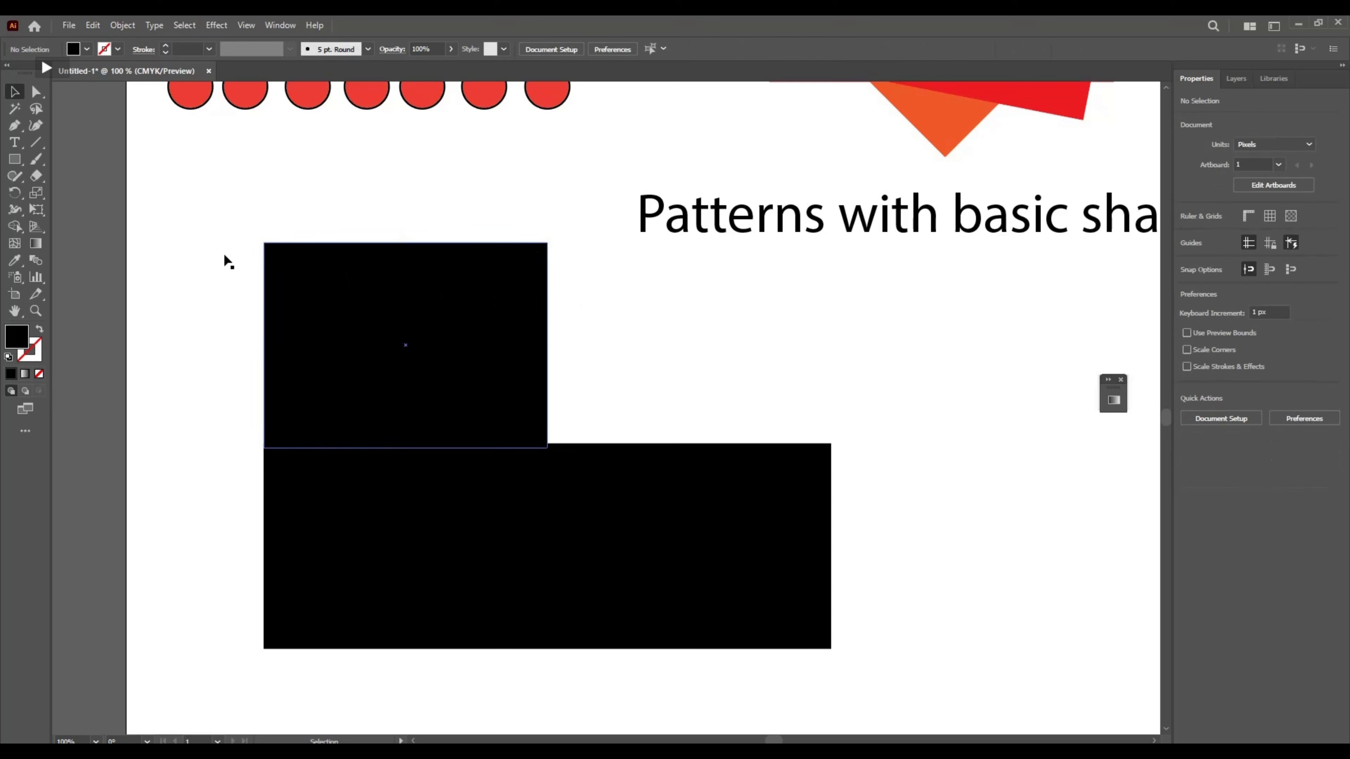
drag(186, 205, 549, 273)
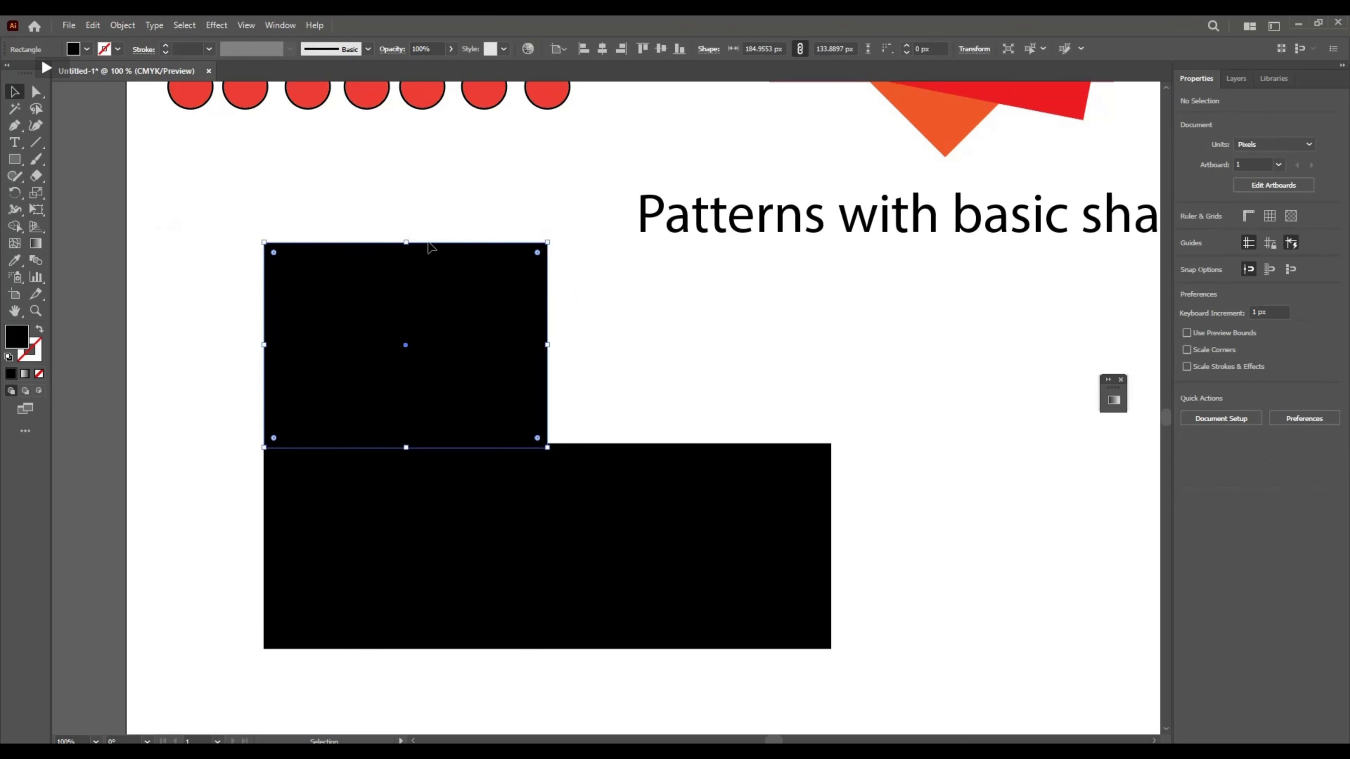
click(149, 194)
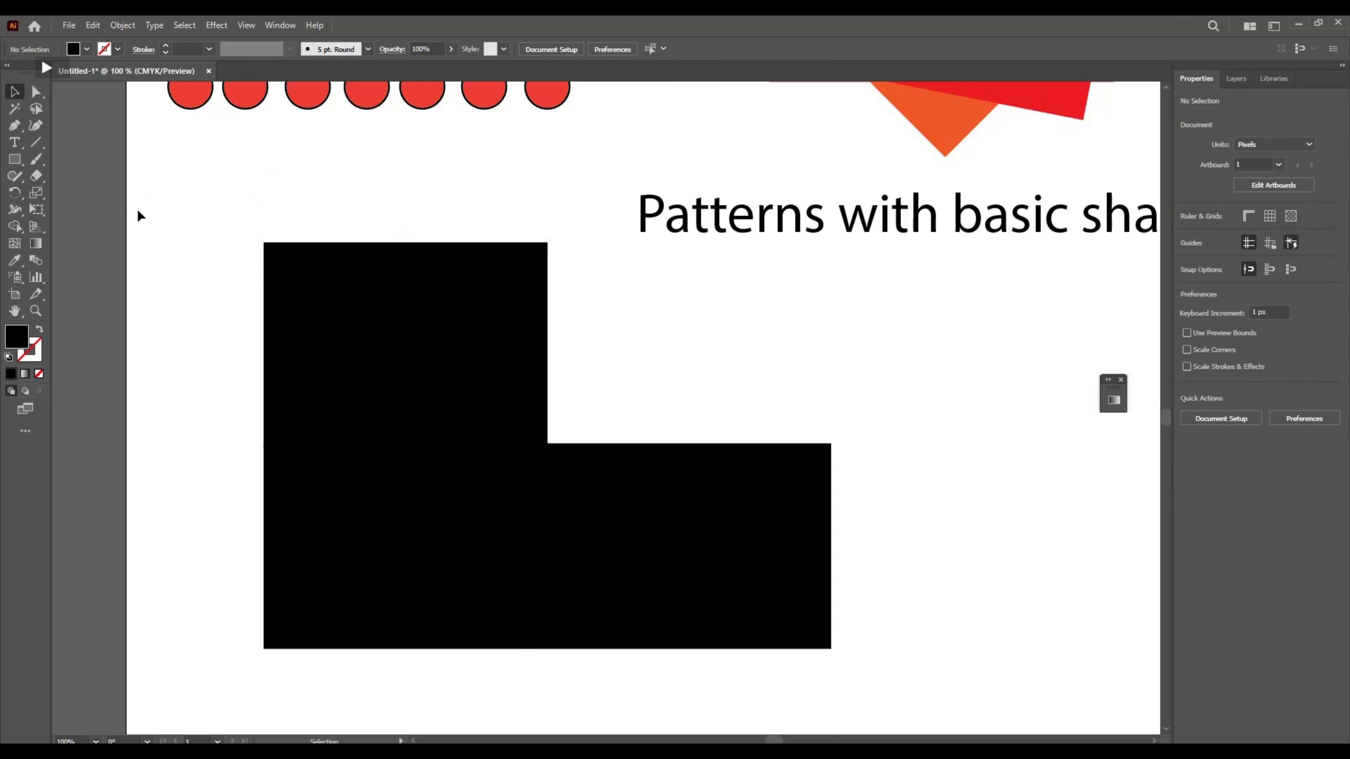
- Shift the upper rectangle's two top anchor points down and right to form a slanted top face about 49 px high
click(37, 92)
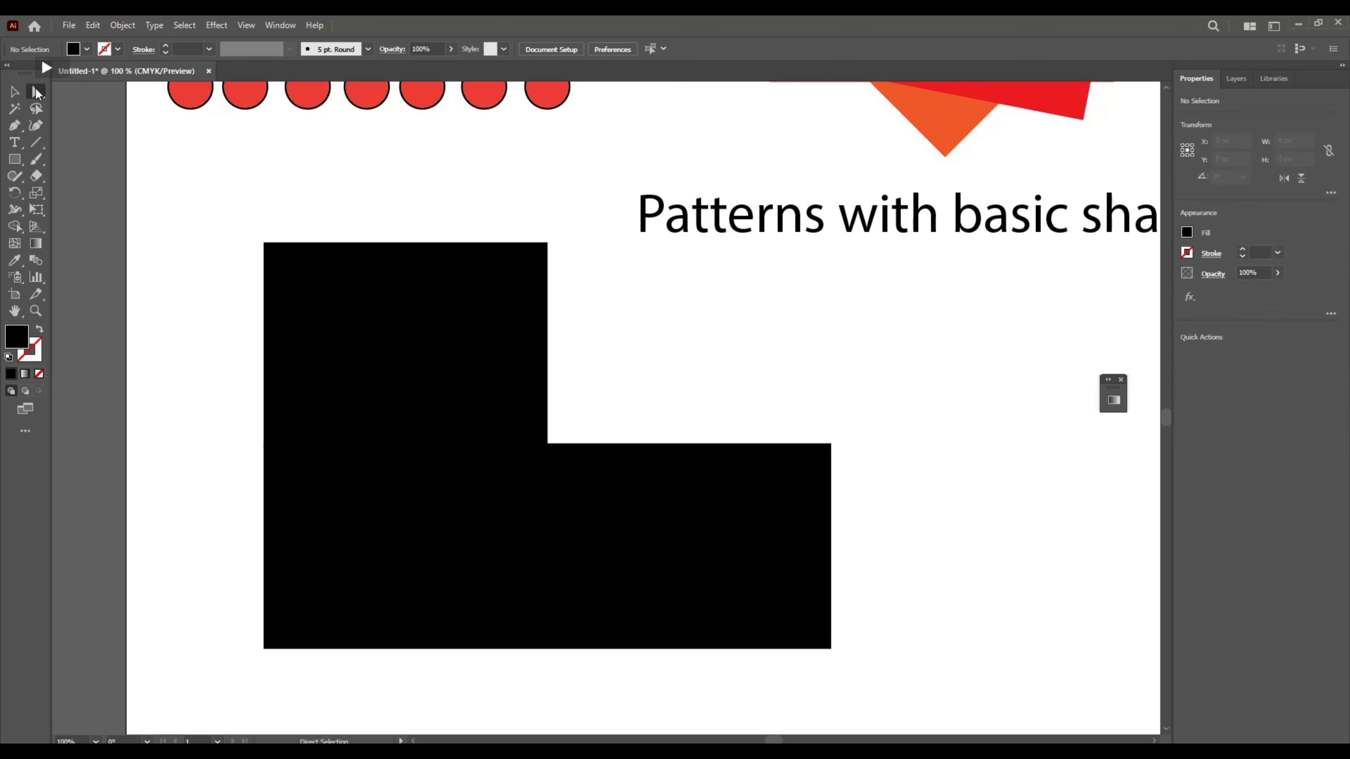
drag(206, 220, 572, 277)
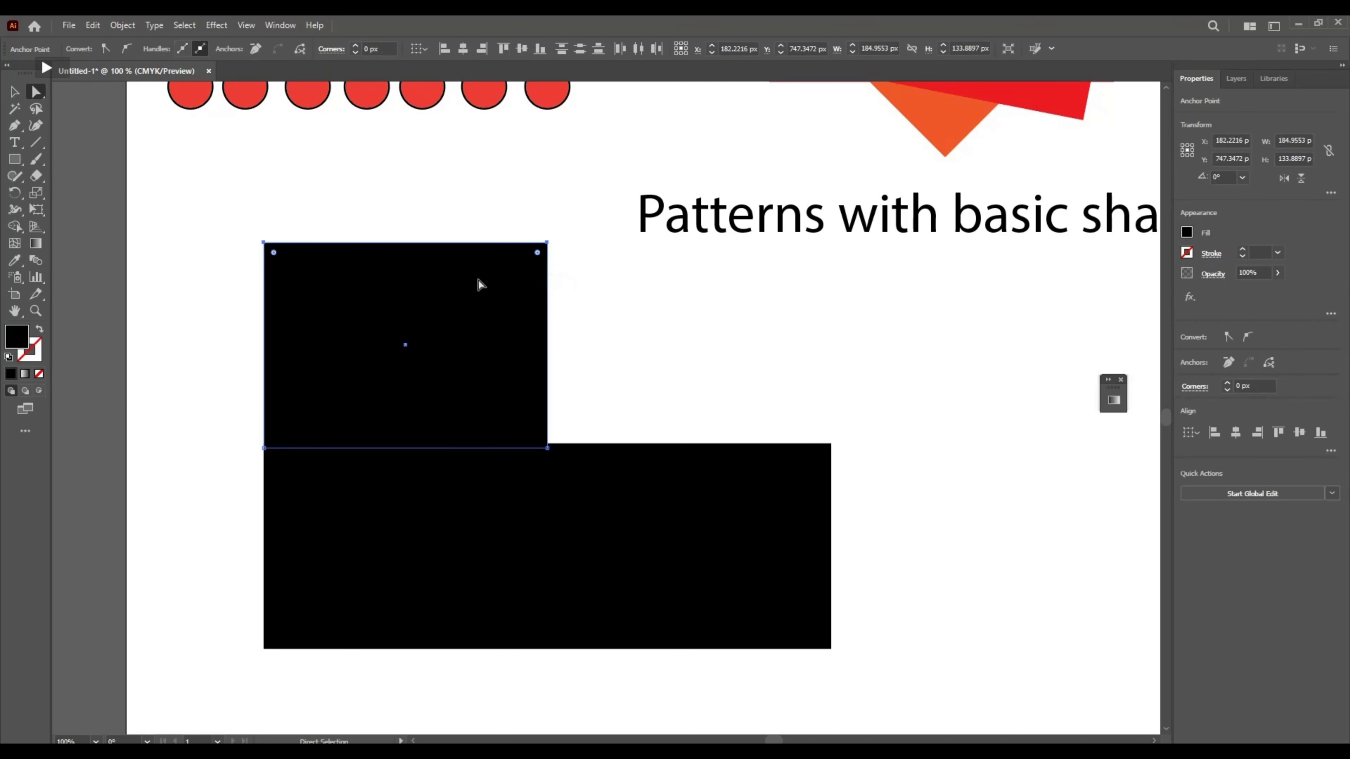
drag(266, 244, 313, 376)
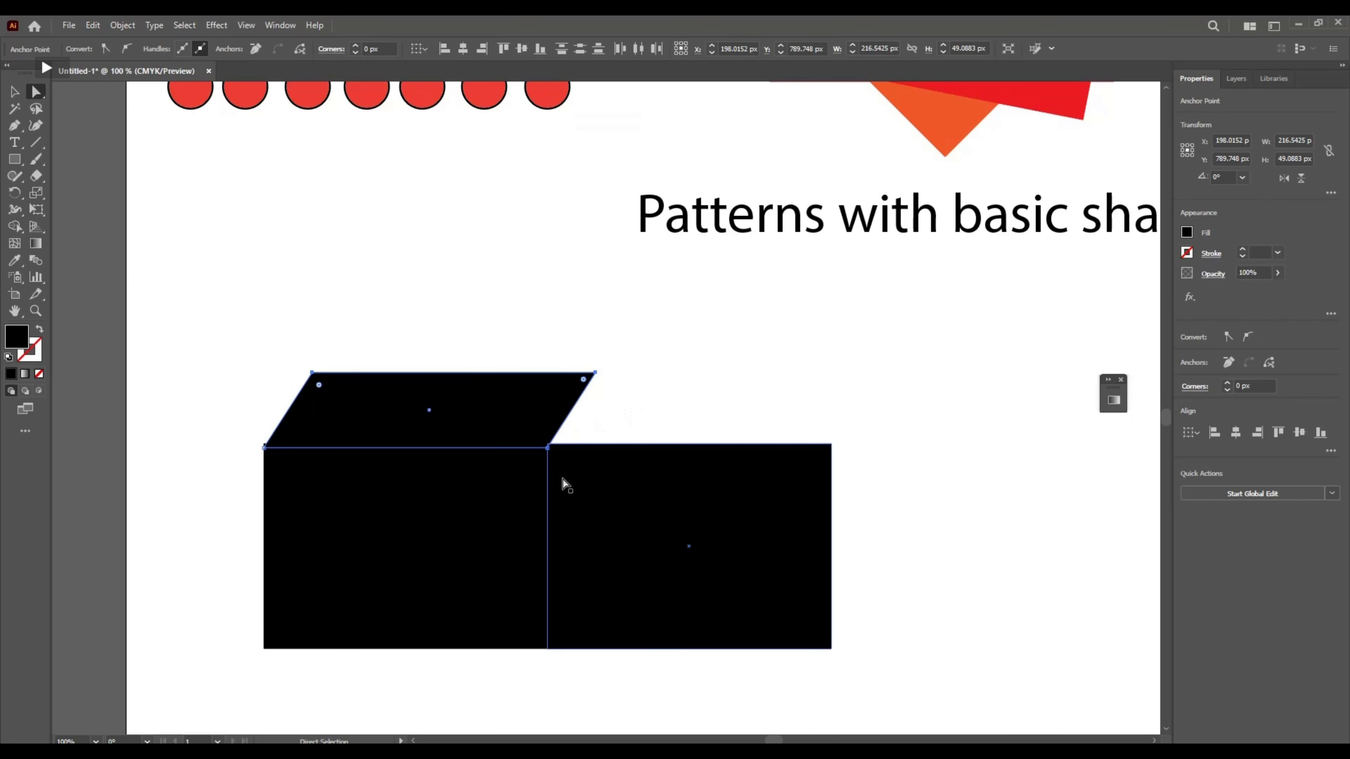
key(Left)
key(Left)
key(Left)
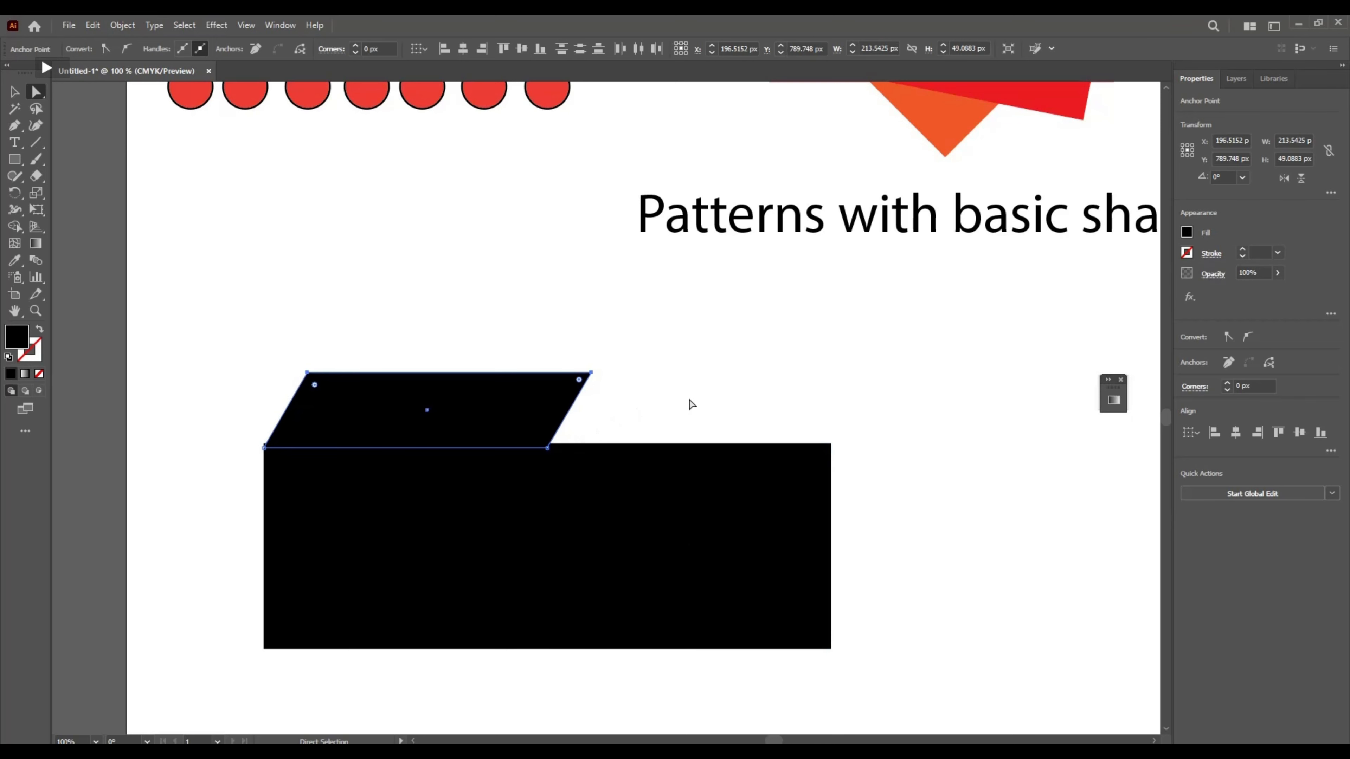
click(725, 395)
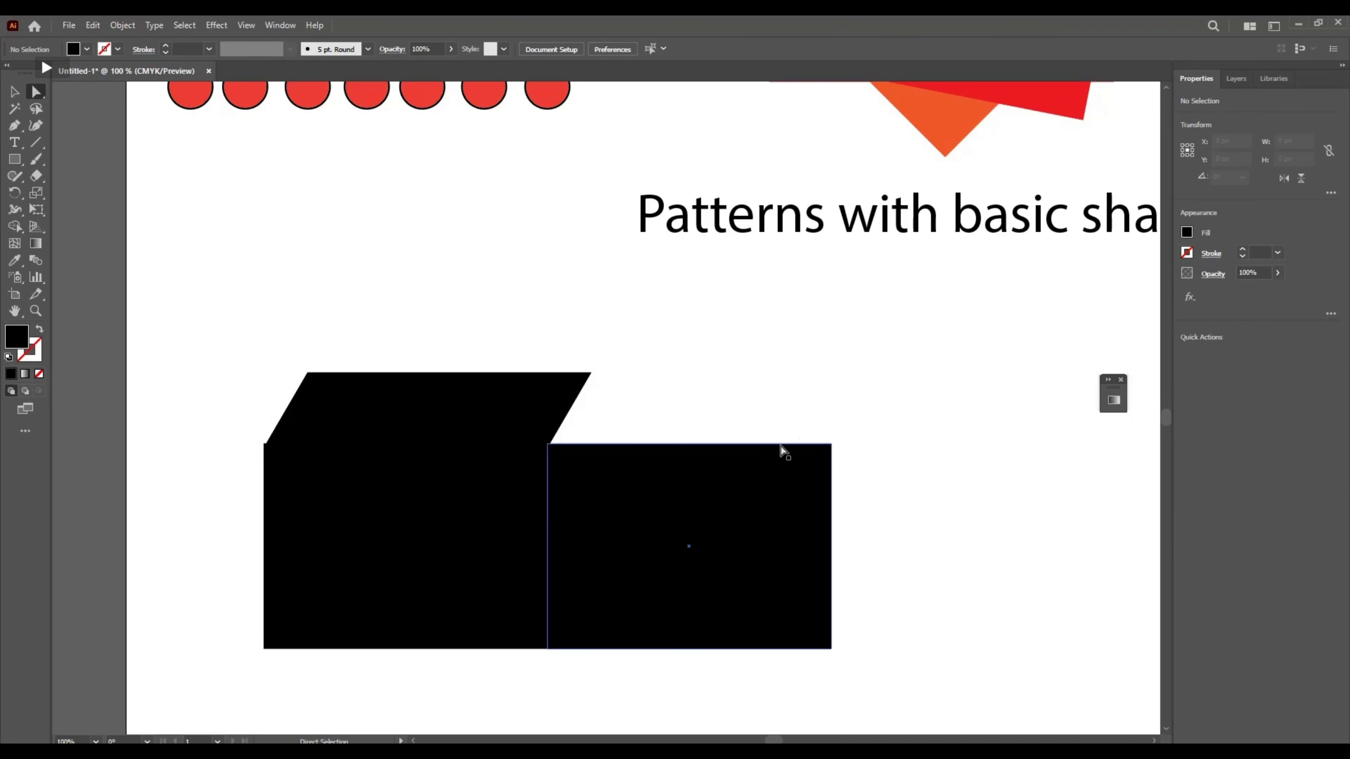
- Move the right rectangle's two outer anchor points to the top face's upper right corner, forming a side face about 25 px wide
drag(845, 379, 777, 681)
click(797, 391)
drag(844, 398, 789, 669)
drag(834, 447, 586, 373)
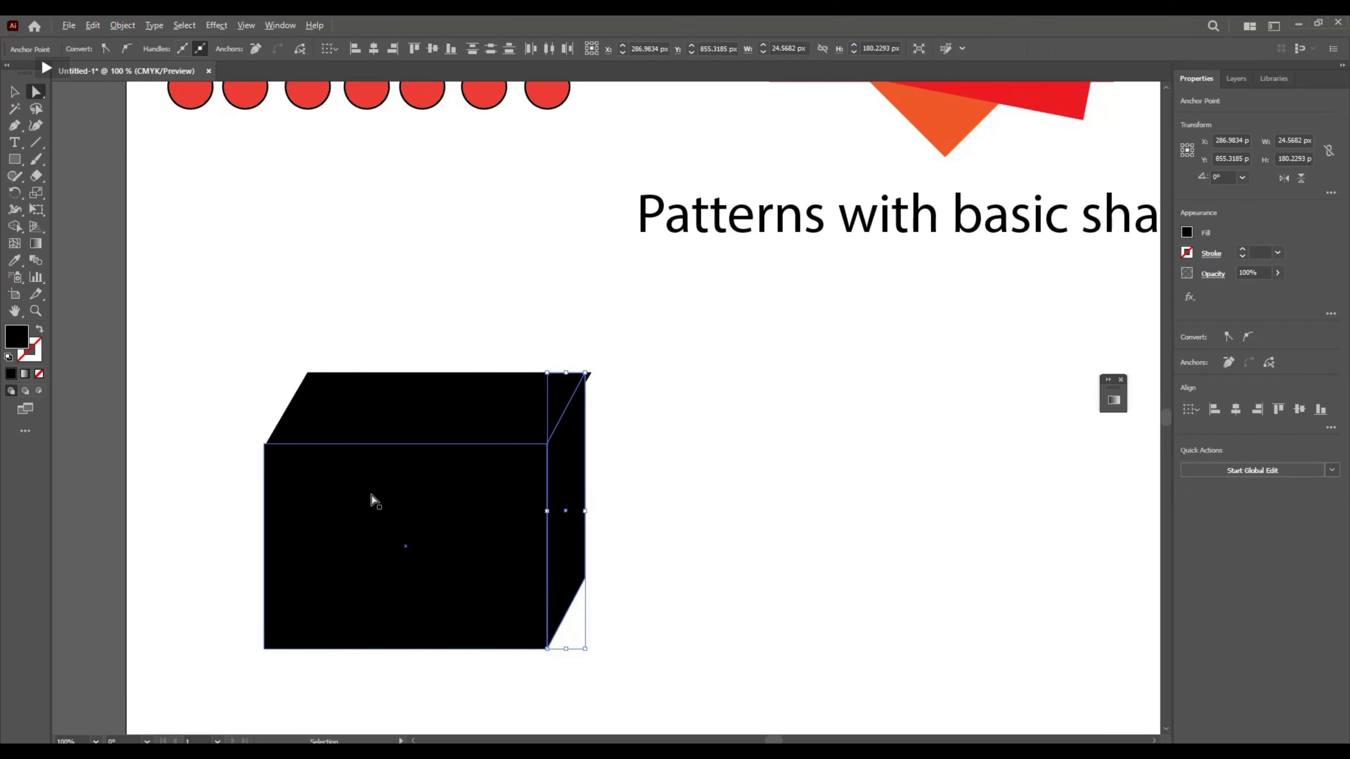
scroll(372, 500, up, 3)
scroll(372, 500, down, 3)
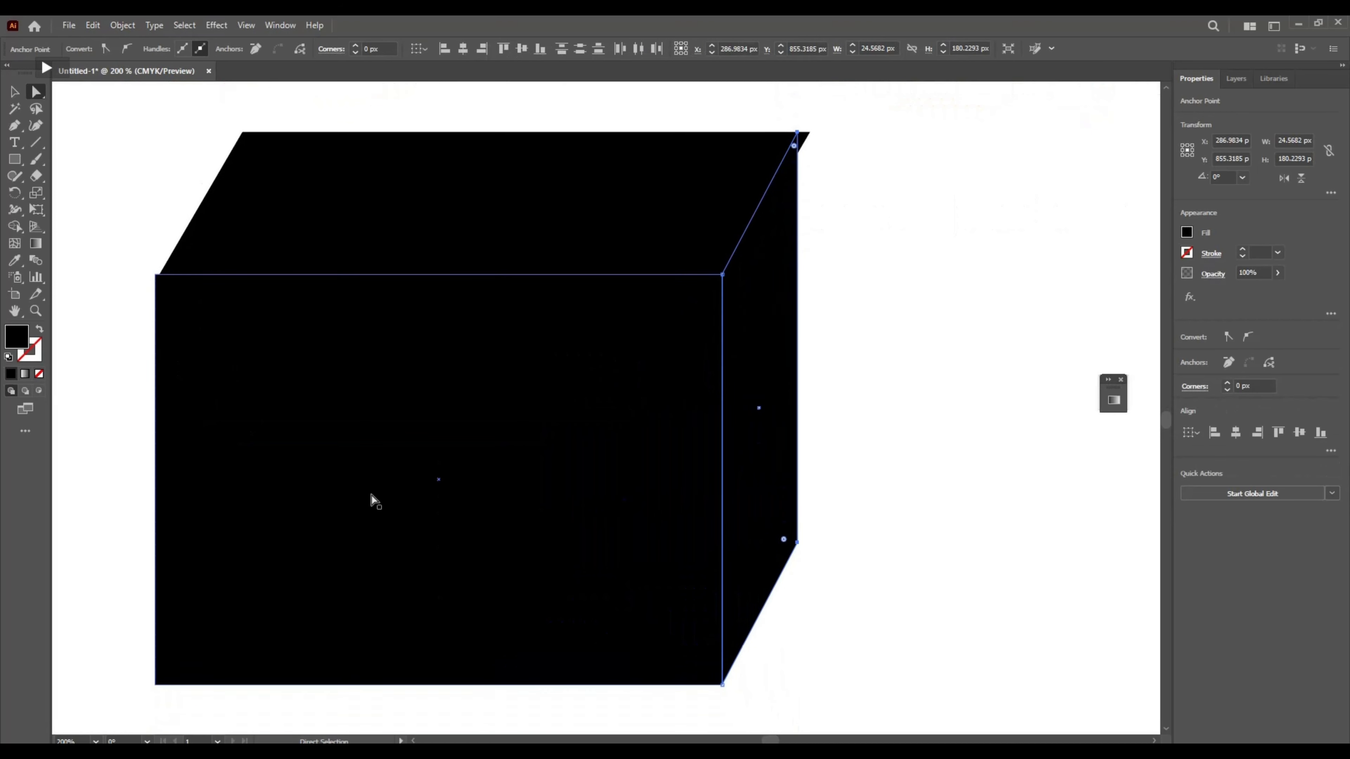
- Extend the side face's two outer anchor points to the top face's upper right corner, making it about 29 px wide, and deselect
shift+click(214, 334)
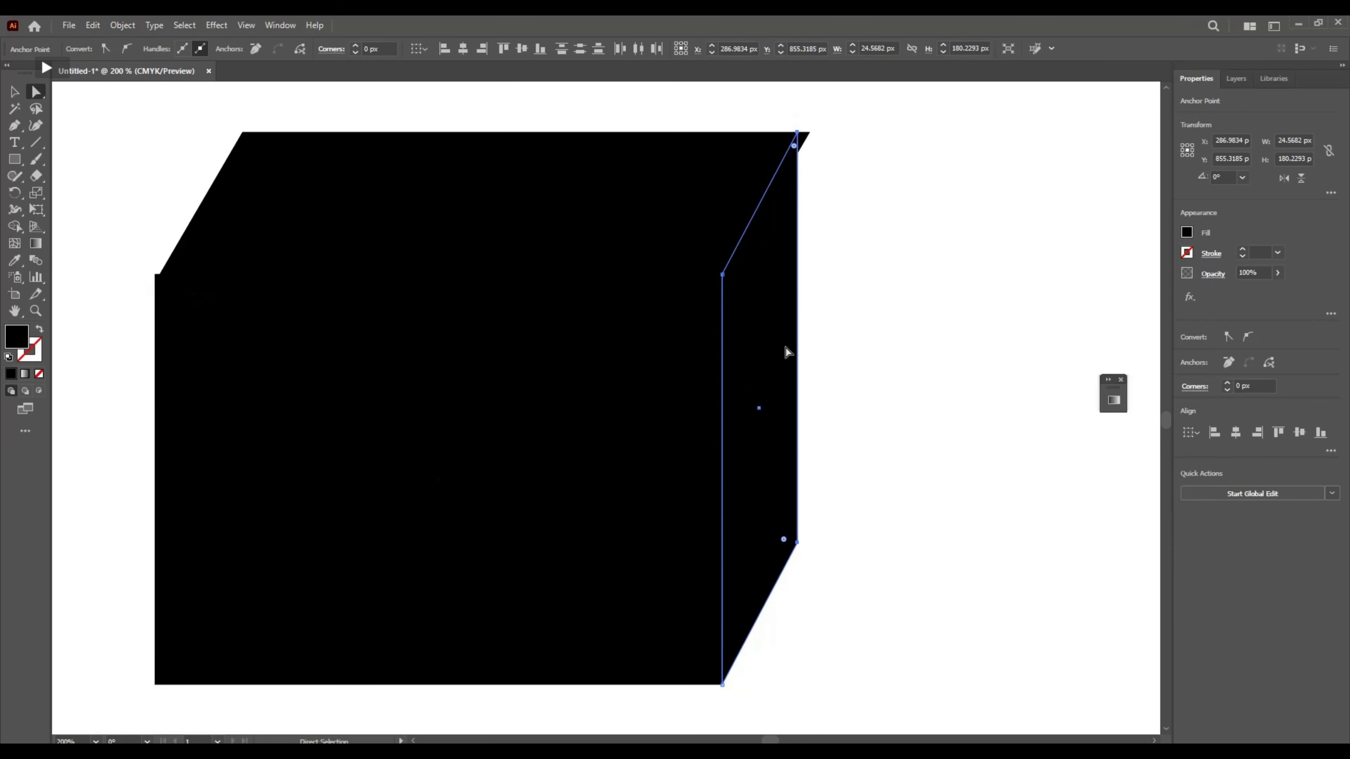
drag(795, 150, 812, 136)
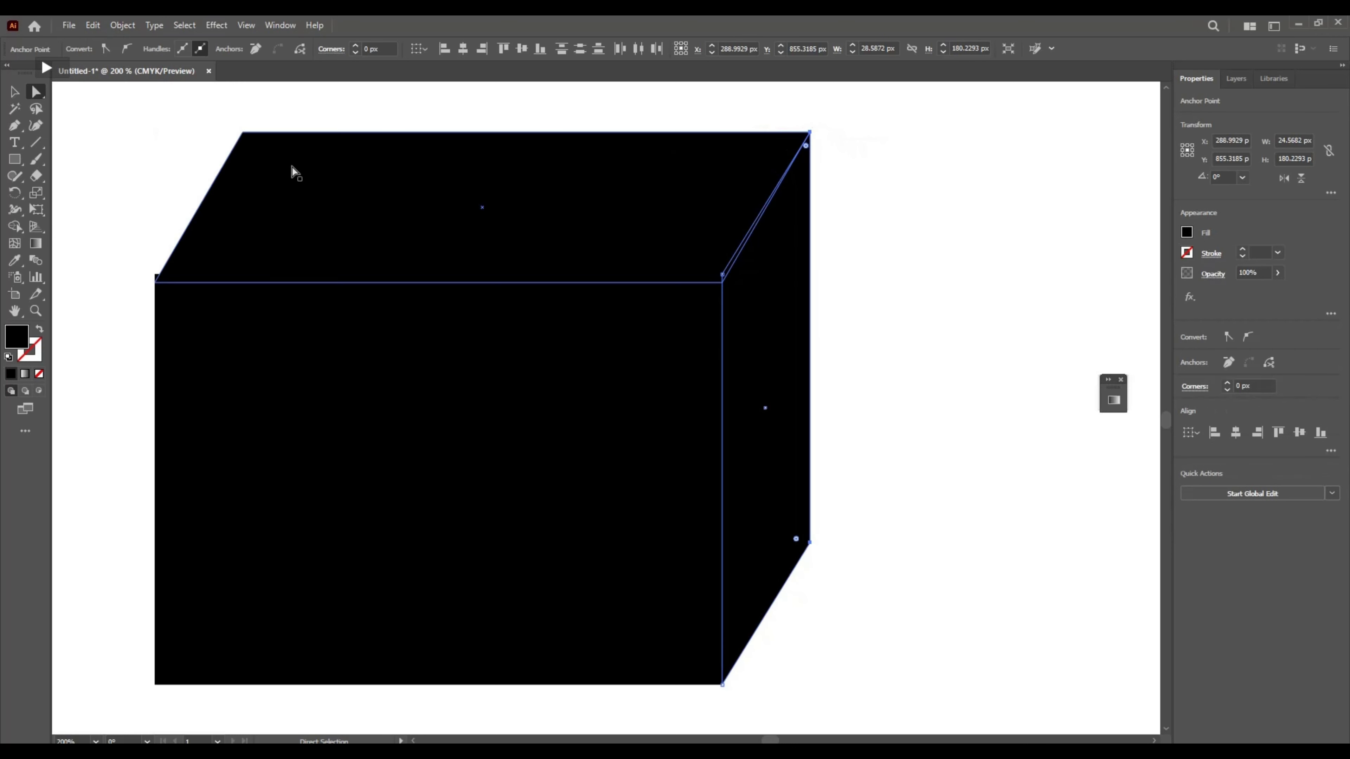
click(264, 179)
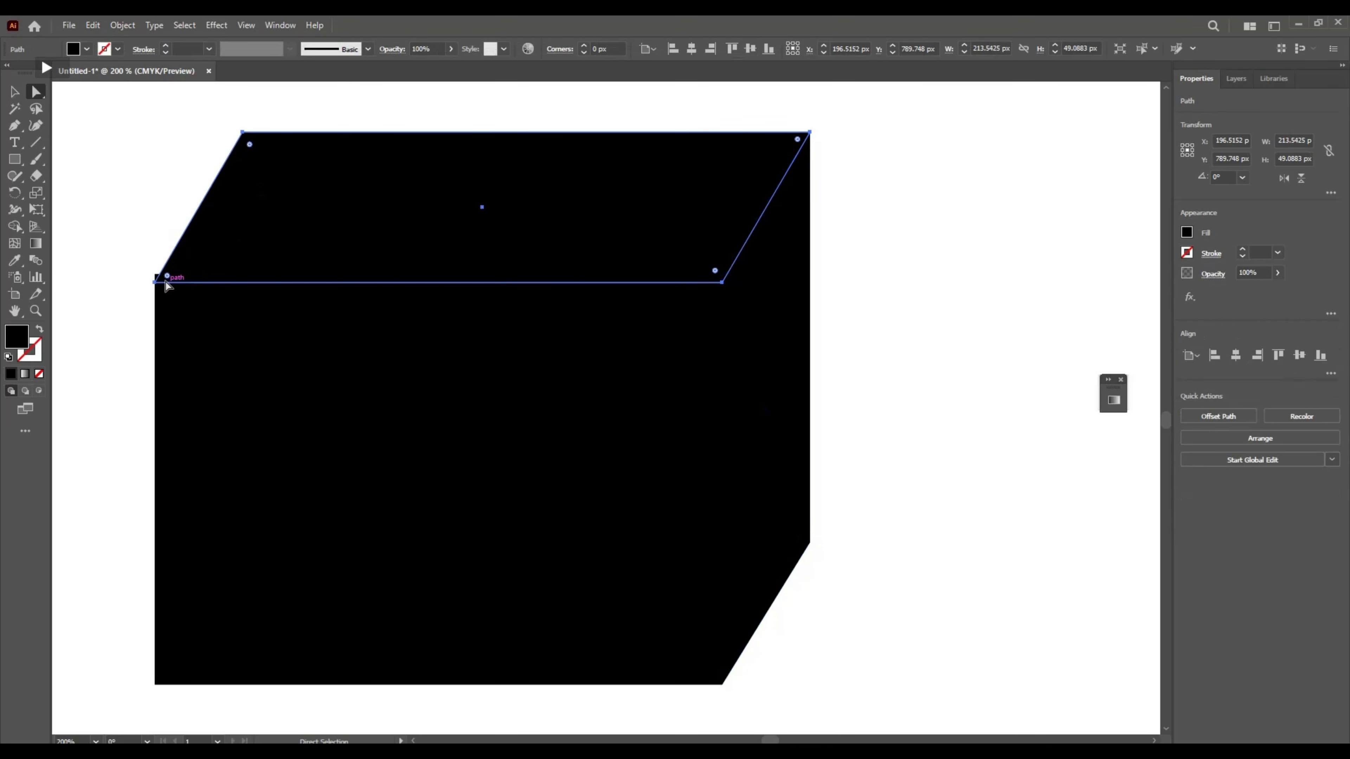
click(152, 282)
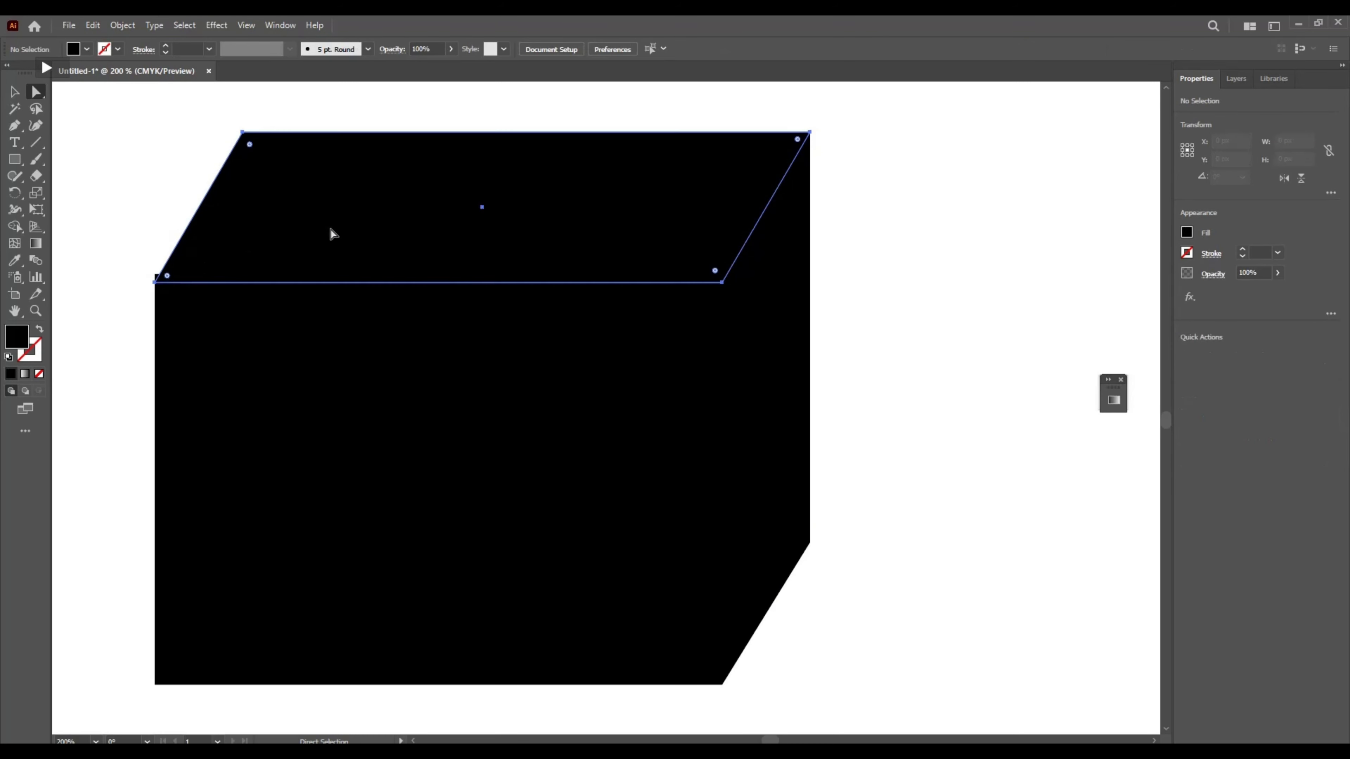
- Fill the box's front face with bright red and its slanted top face with dark red
click(457, 378)
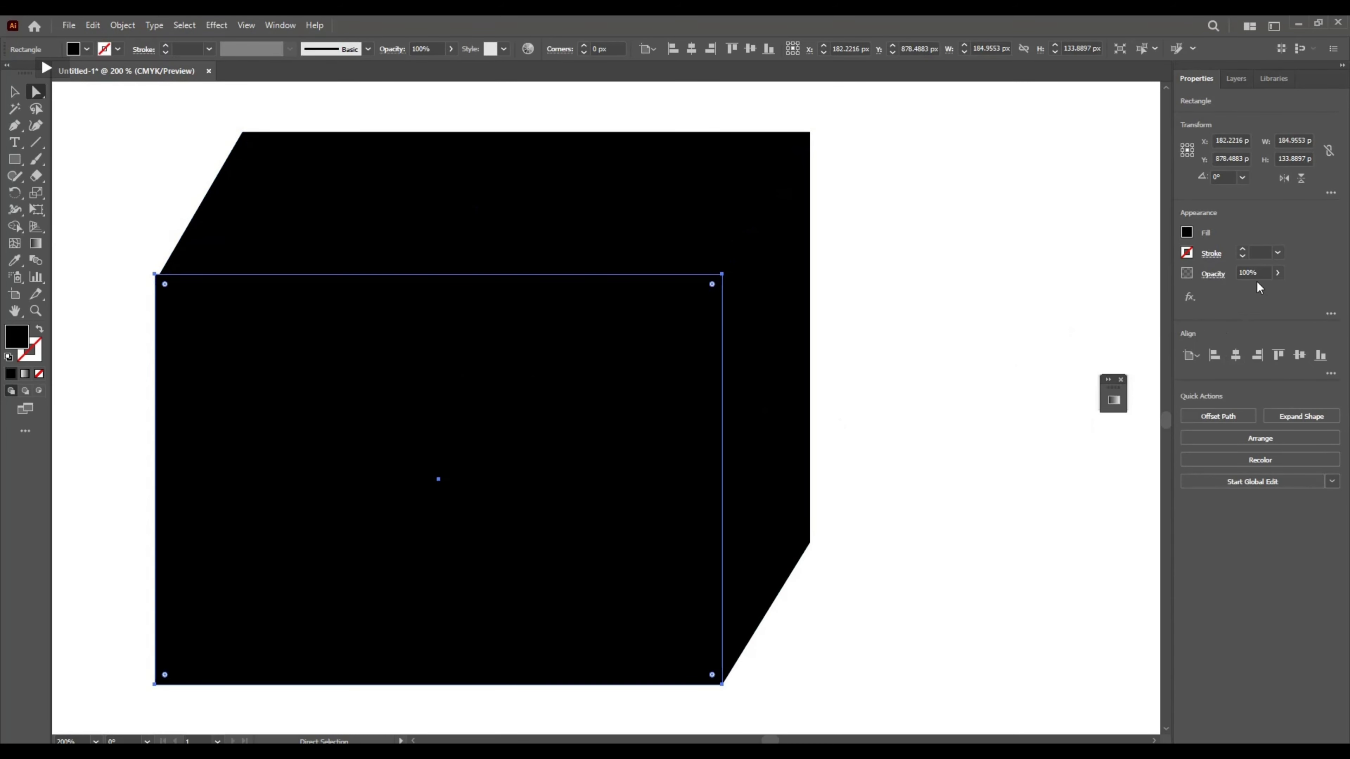
click(1188, 234)
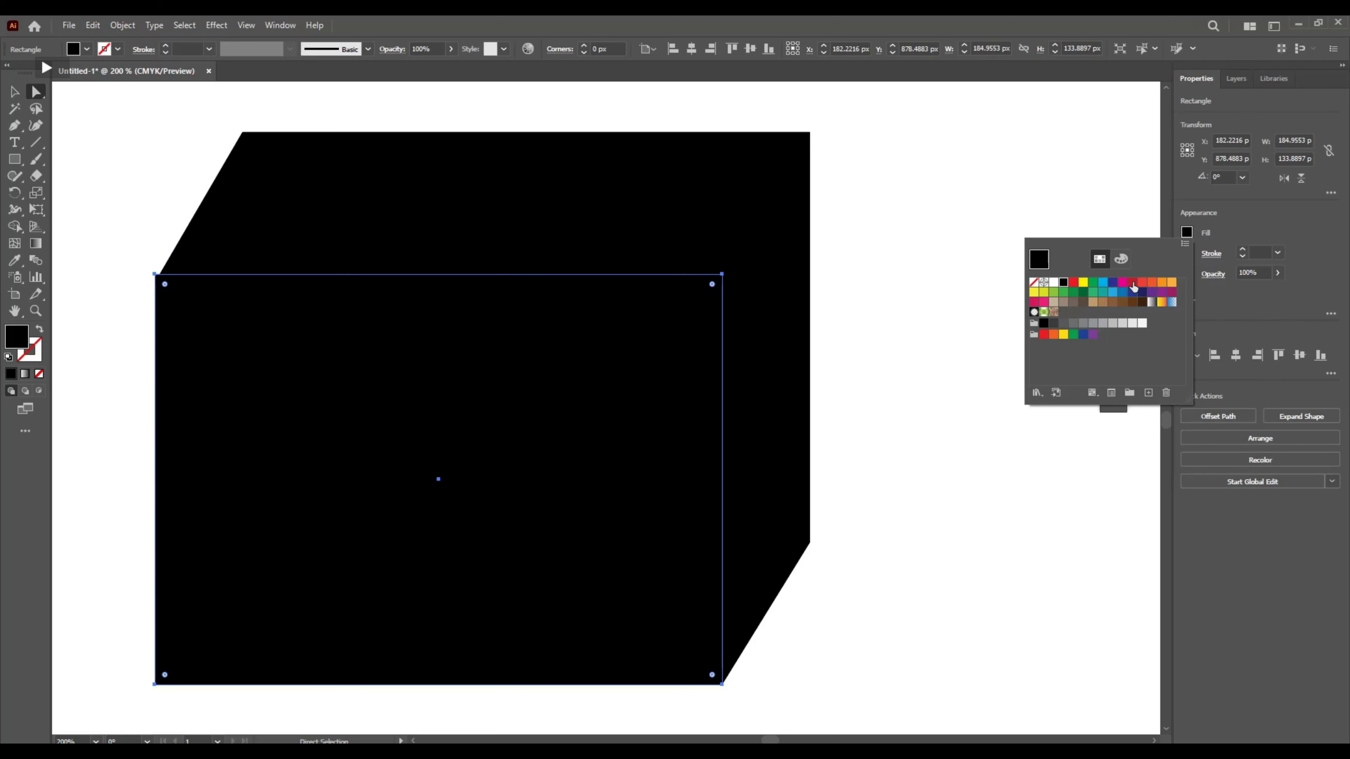
click(1074, 283)
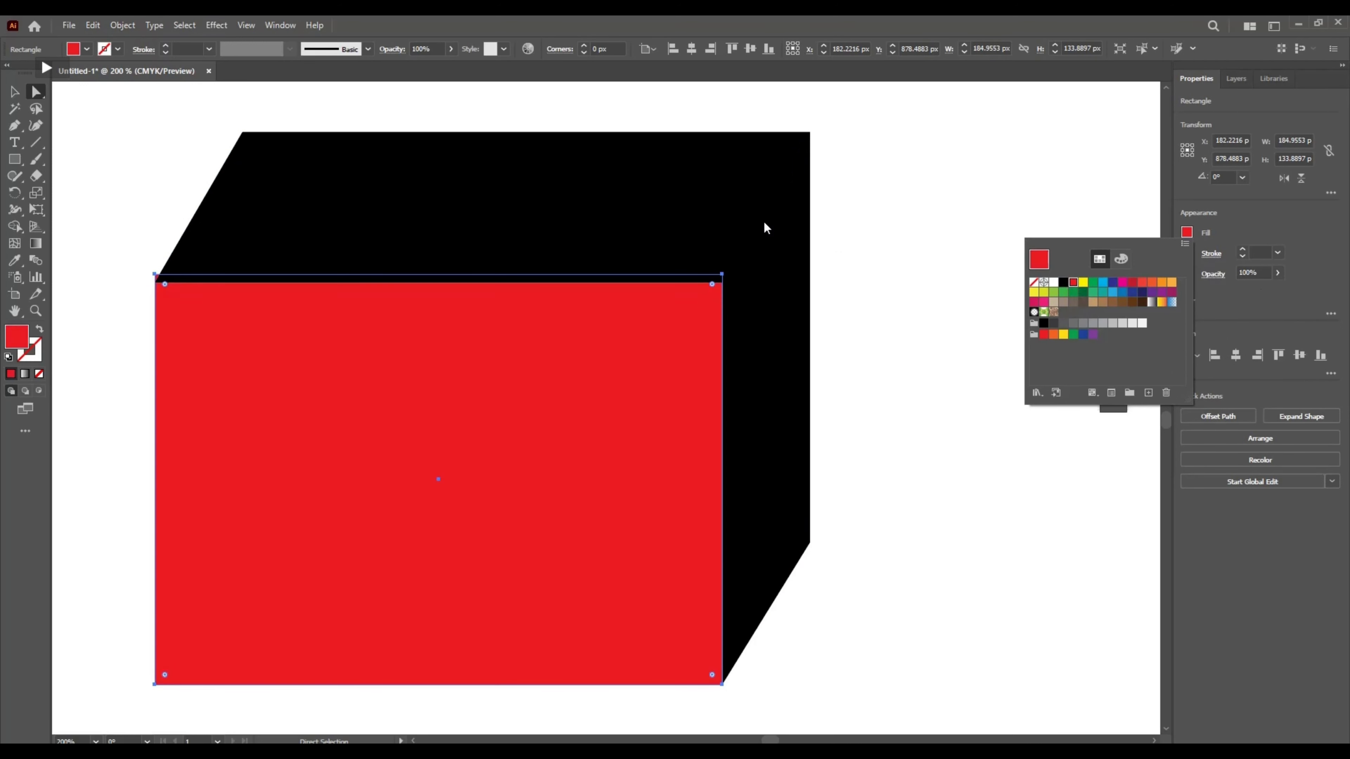
click(715, 211)
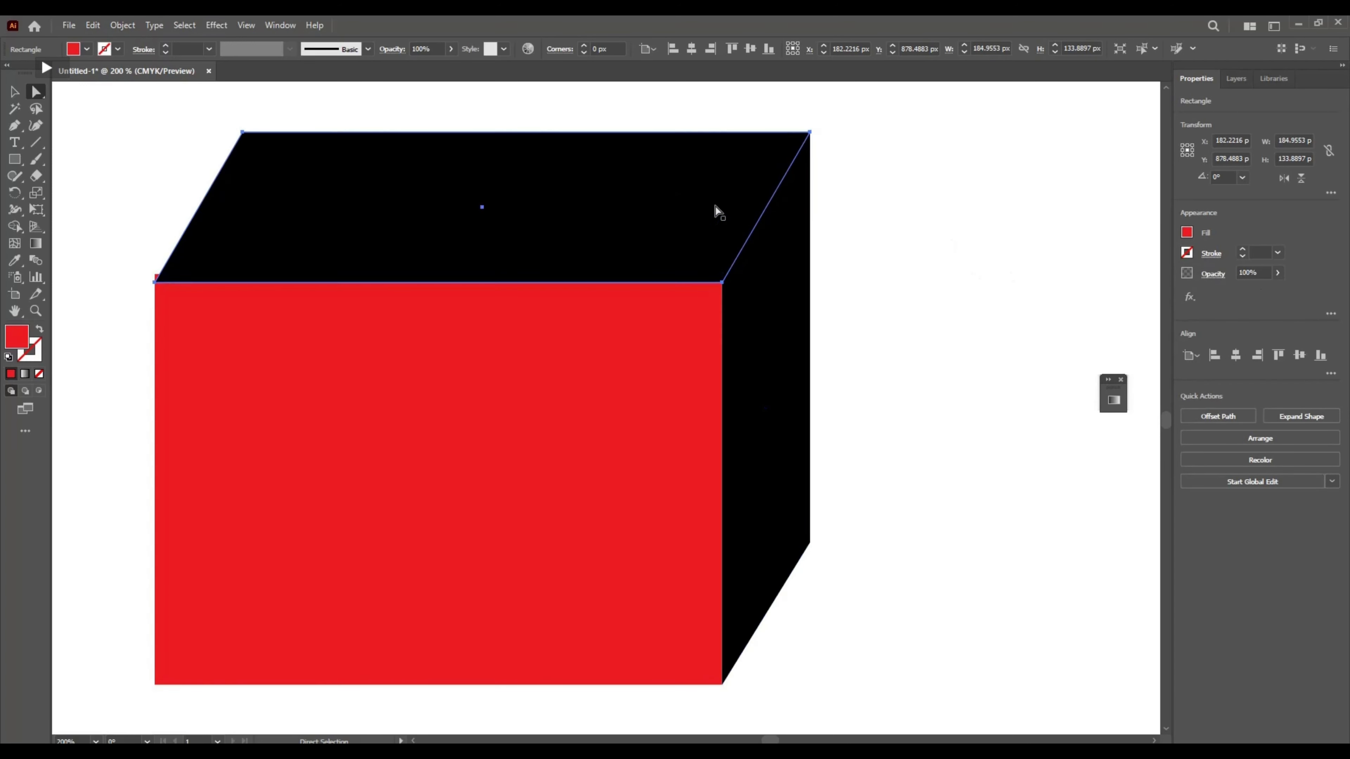
click(1188, 232)
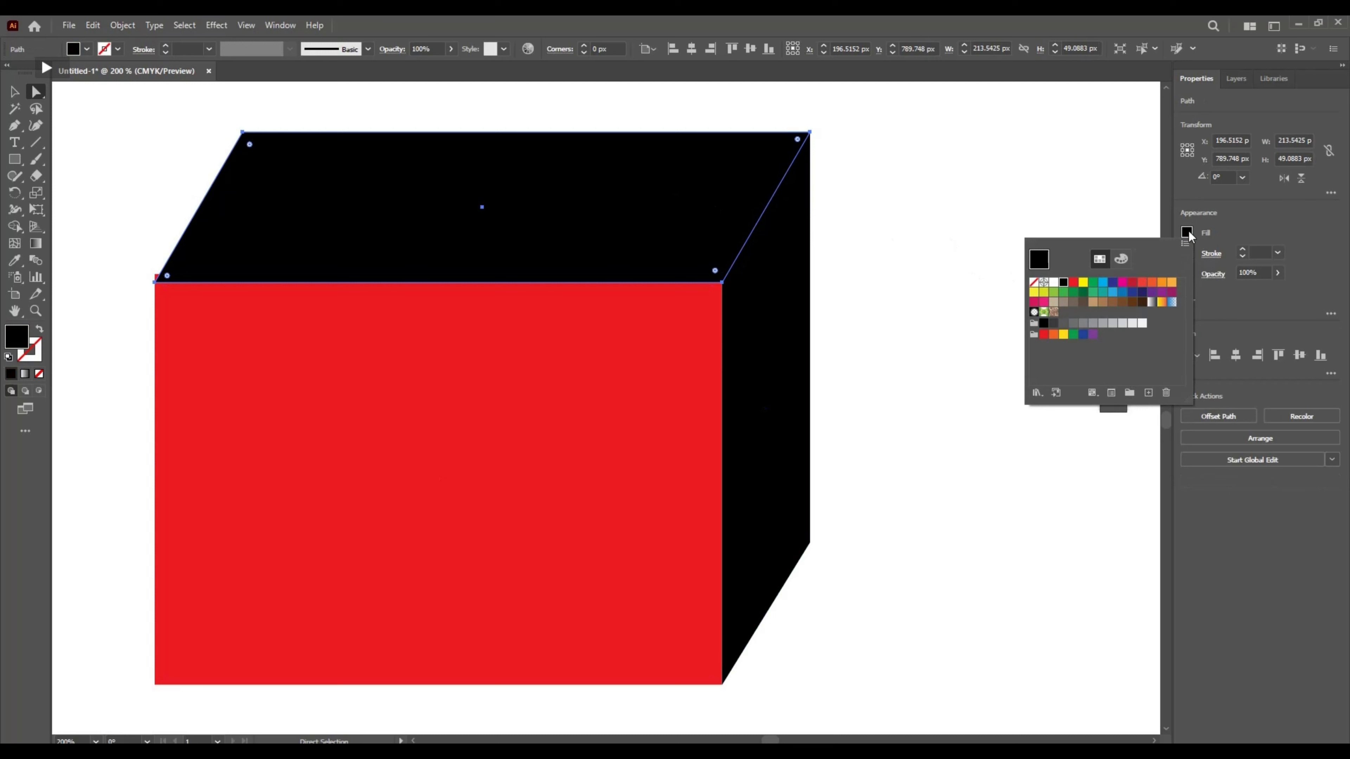
click(1133, 287)
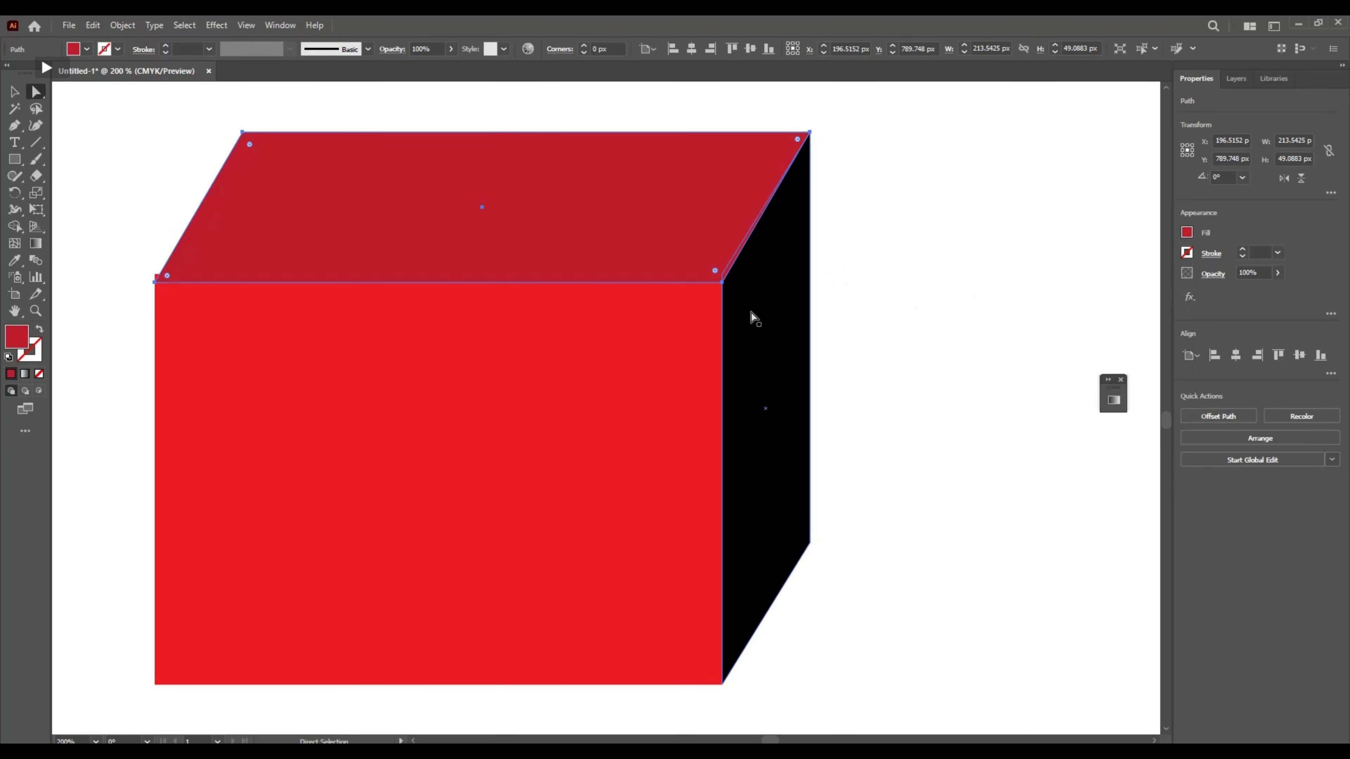
- Fill the box's side face with the lighter orange-red swatch and deselect it
click(752, 316)
click(1188, 232)
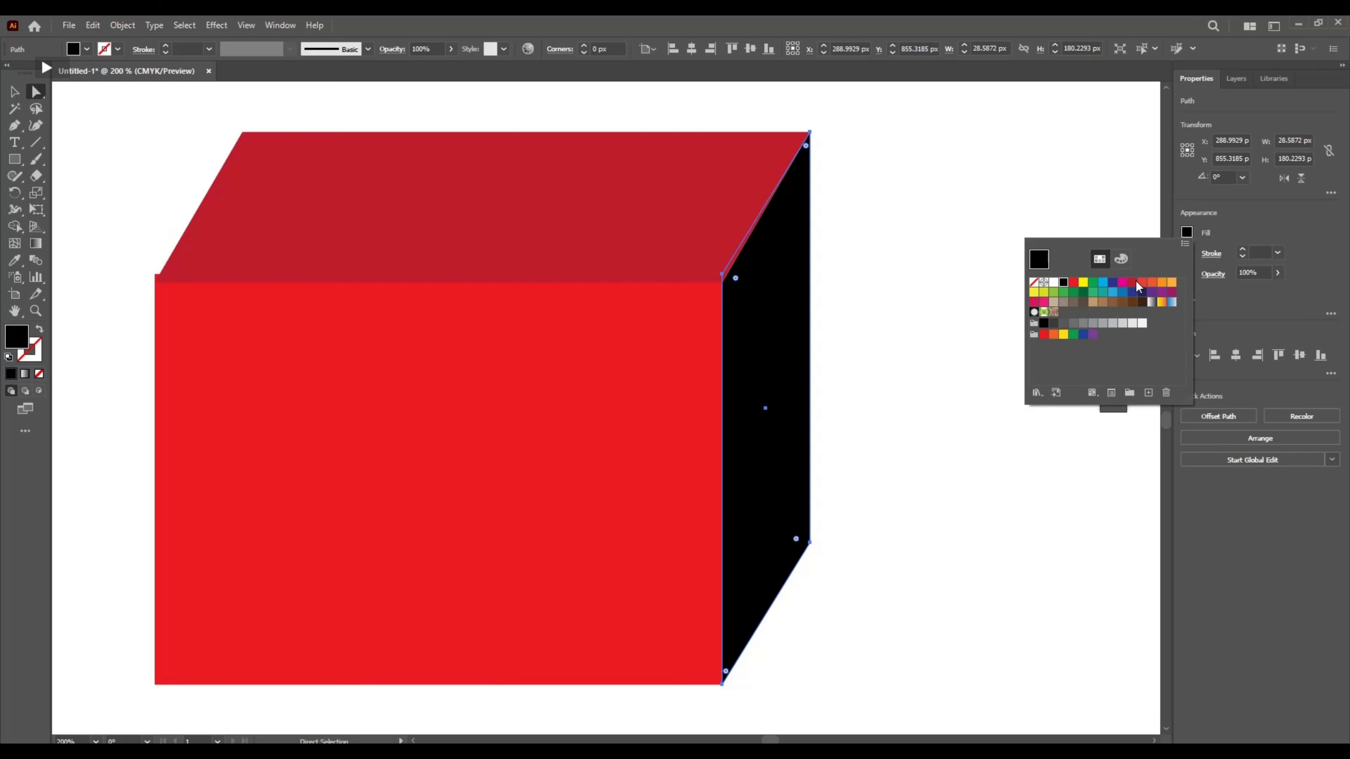
click(1137, 289)
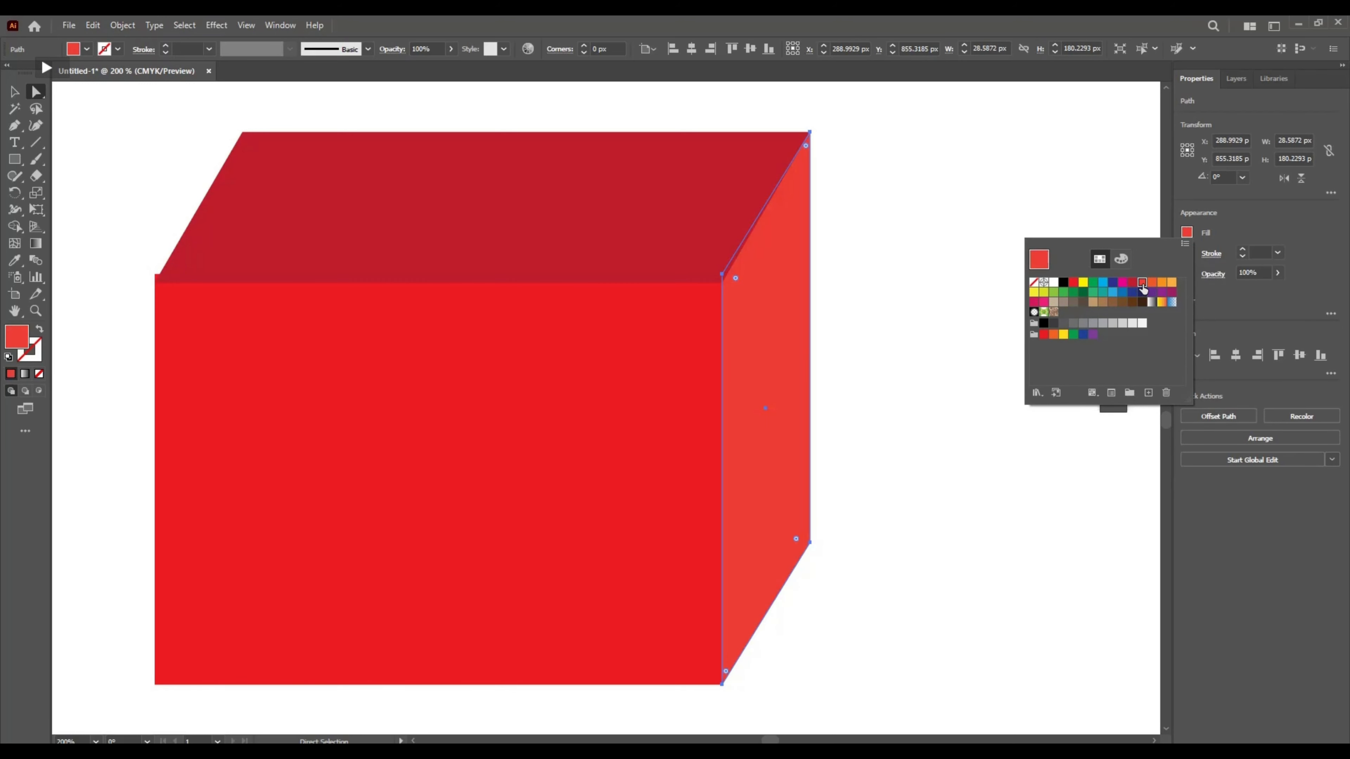
click(910, 257)
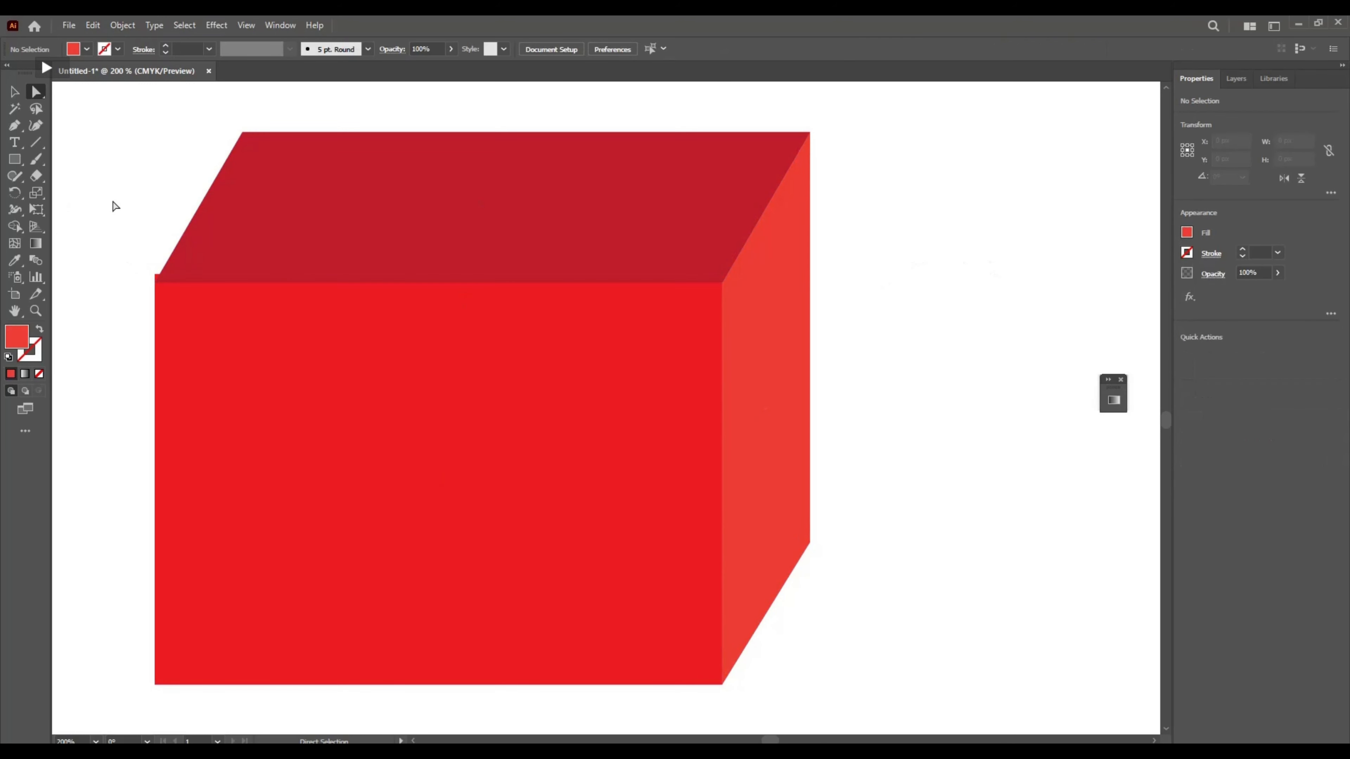
- Group the three box faces, shift the group horizontally about 25 px to the left, and deselect it
click(13, 93)
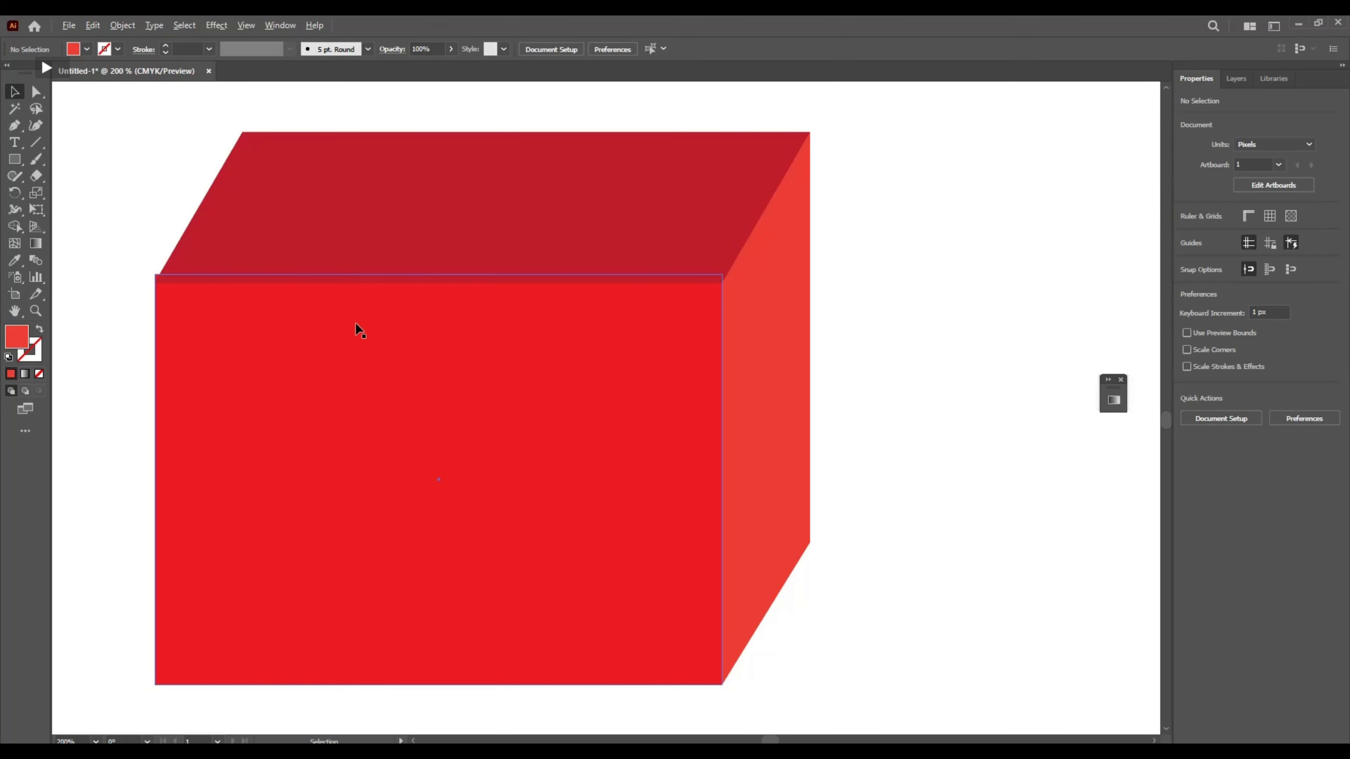
alt+scroll(355, 322, down, 3)
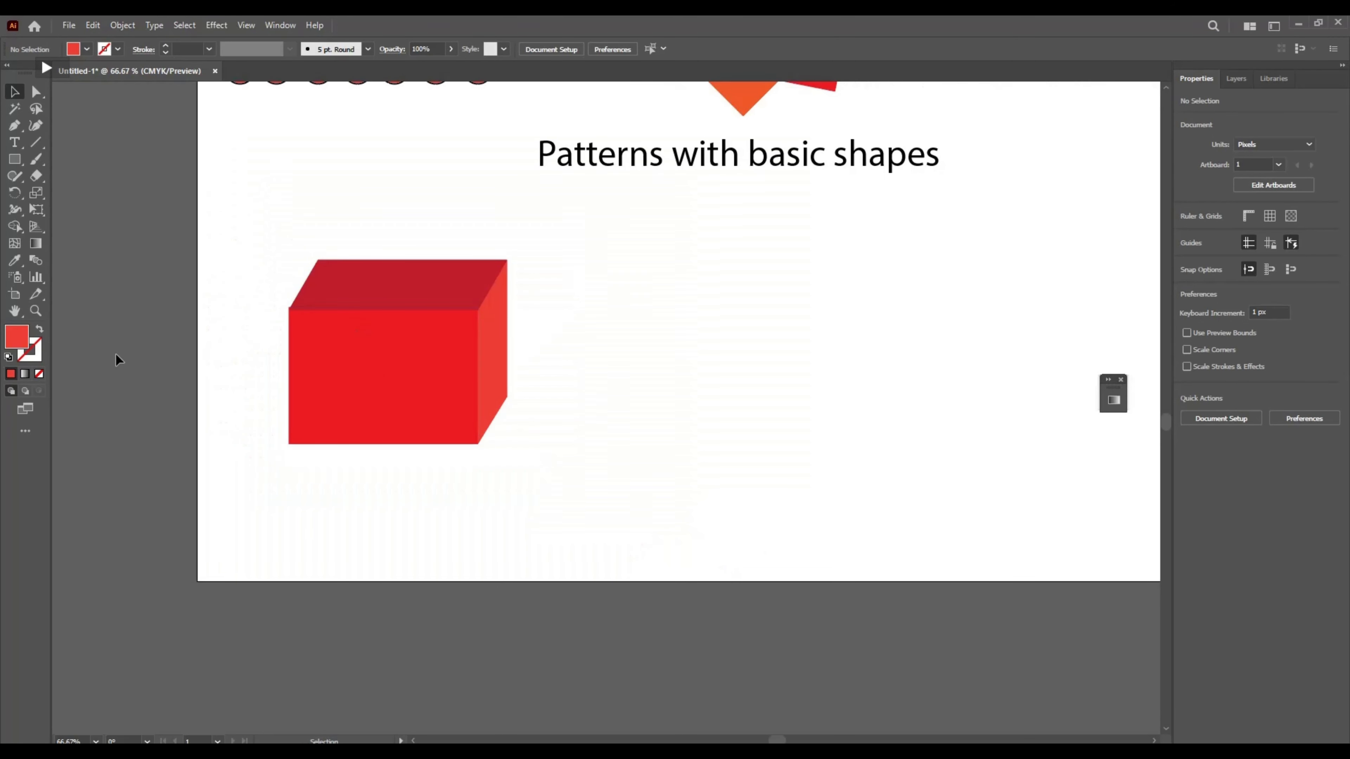
drag(223, 241, 597, 494)
key(ctrl+g)
mouse_move(385, 372)
mouse_down()
mouse_move(358, 377)
mouse_move(382, 387)
mouse_up()
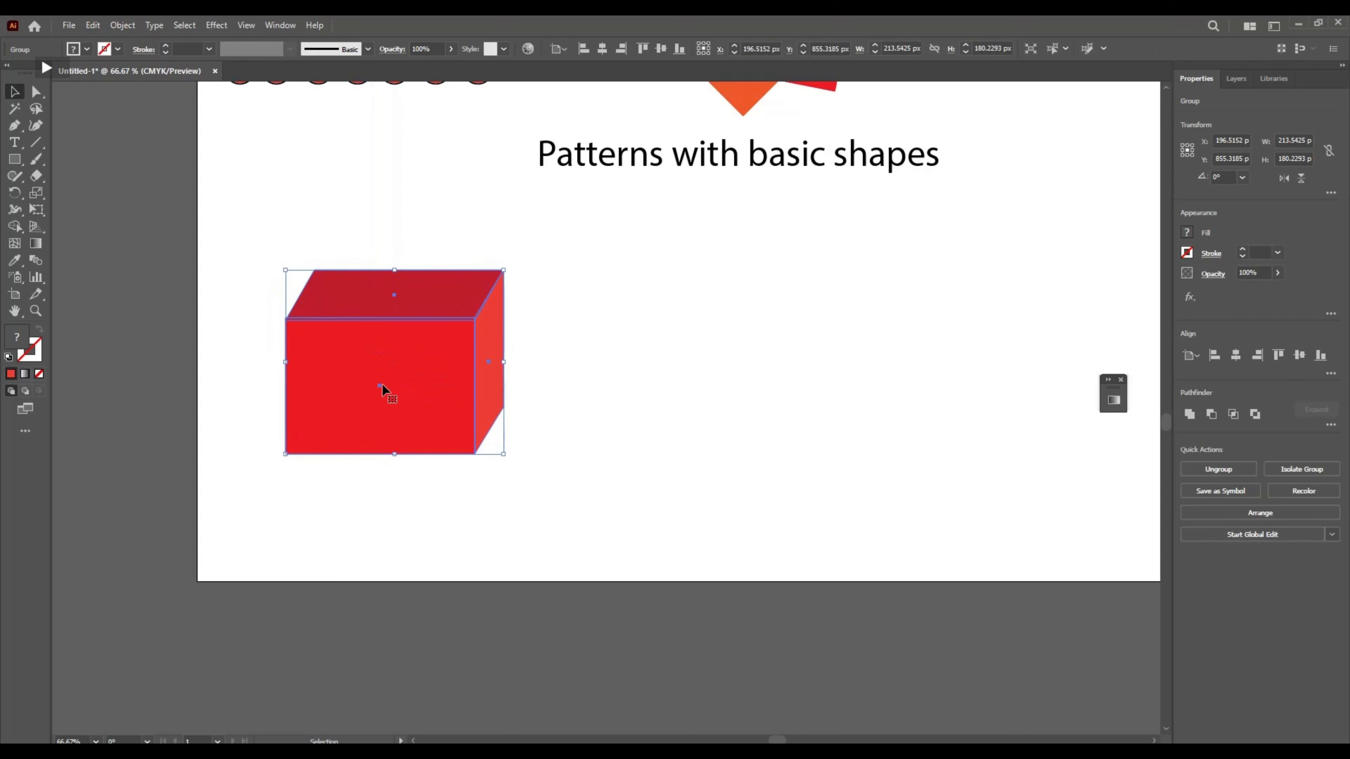
key(ctrl+z)
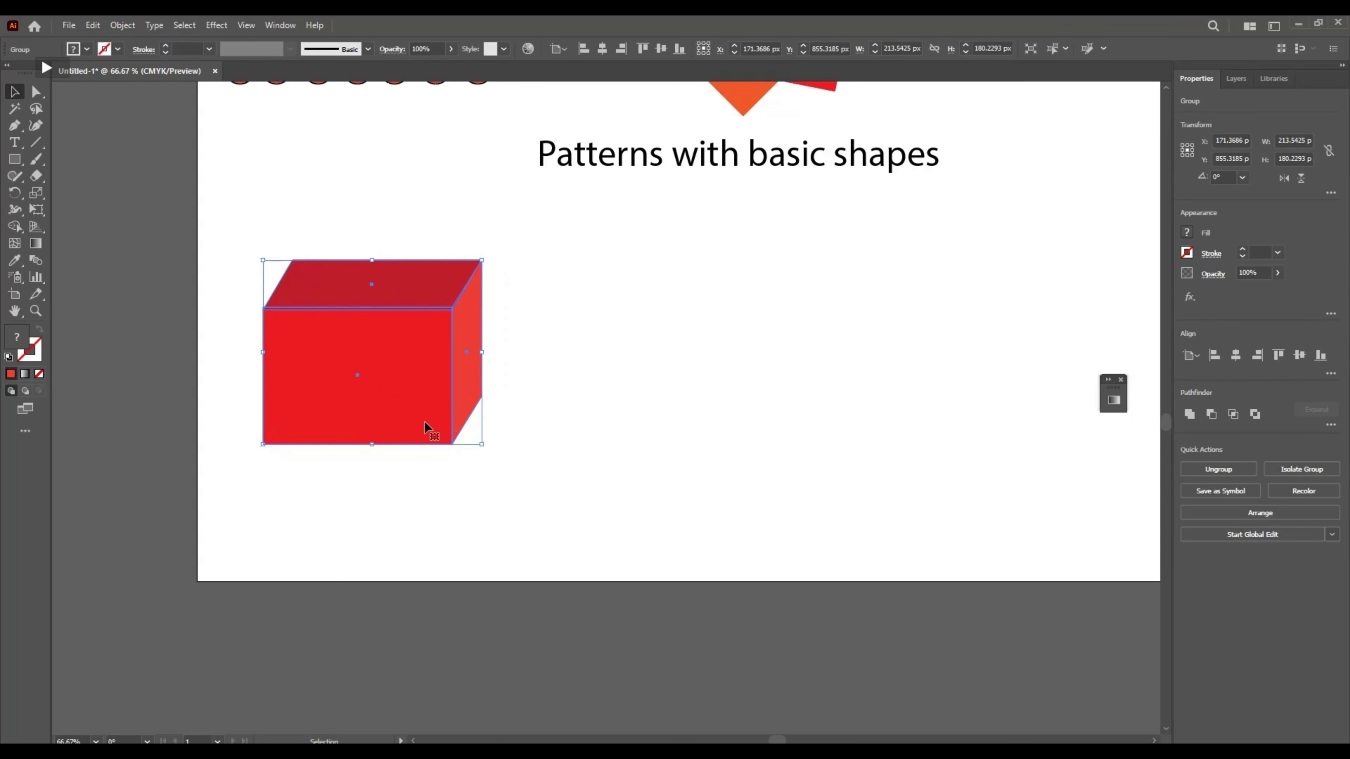
click(455, 483)
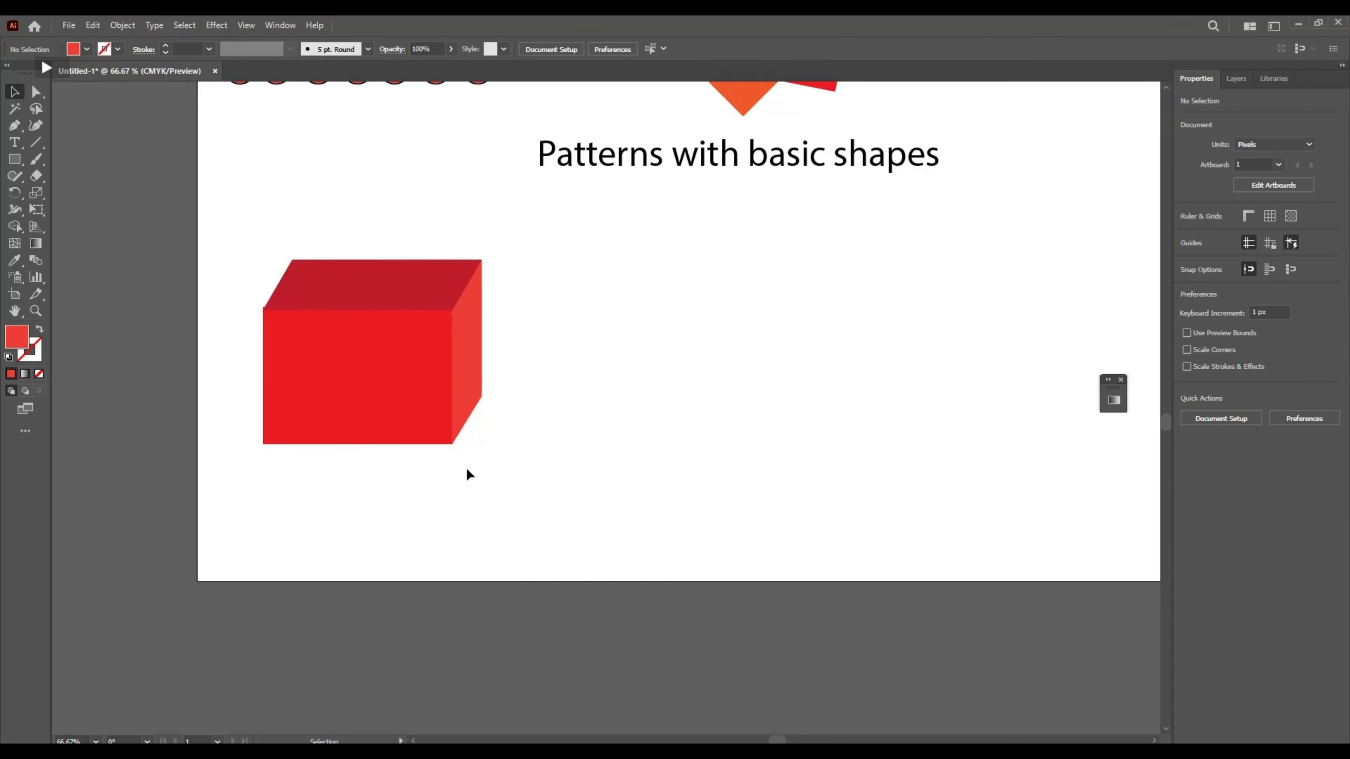